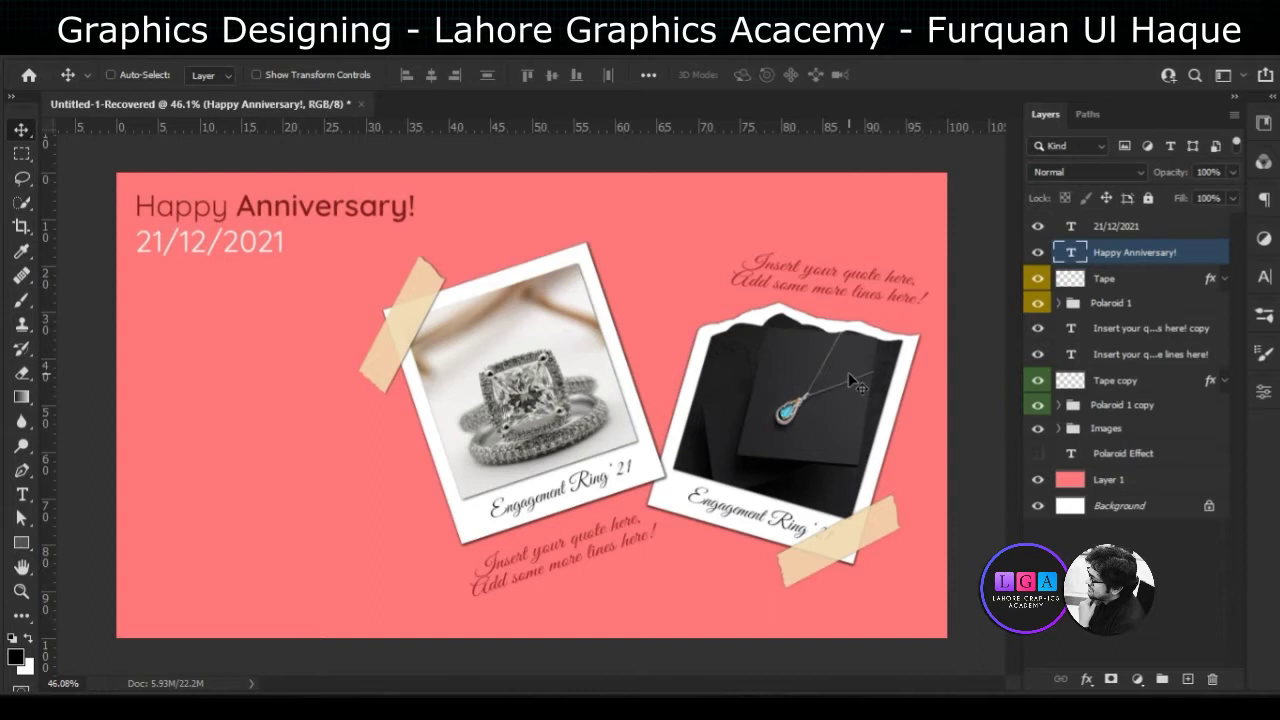
# Show the Polaroid Effect title and hide the 21/12/2021 date and Happy Anniversary! heading
pyautogui.click(1036, 453)
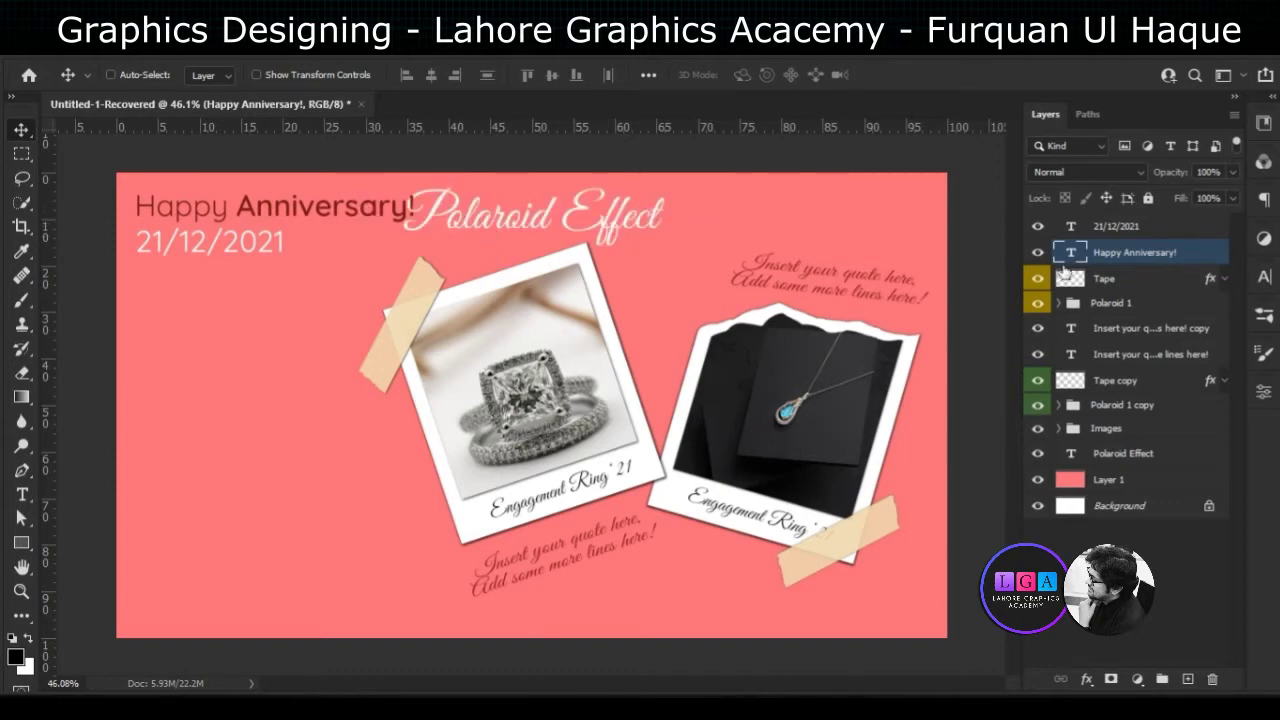
pyautogui.click(1037, 226)
pyautogui.click(1038, 252)
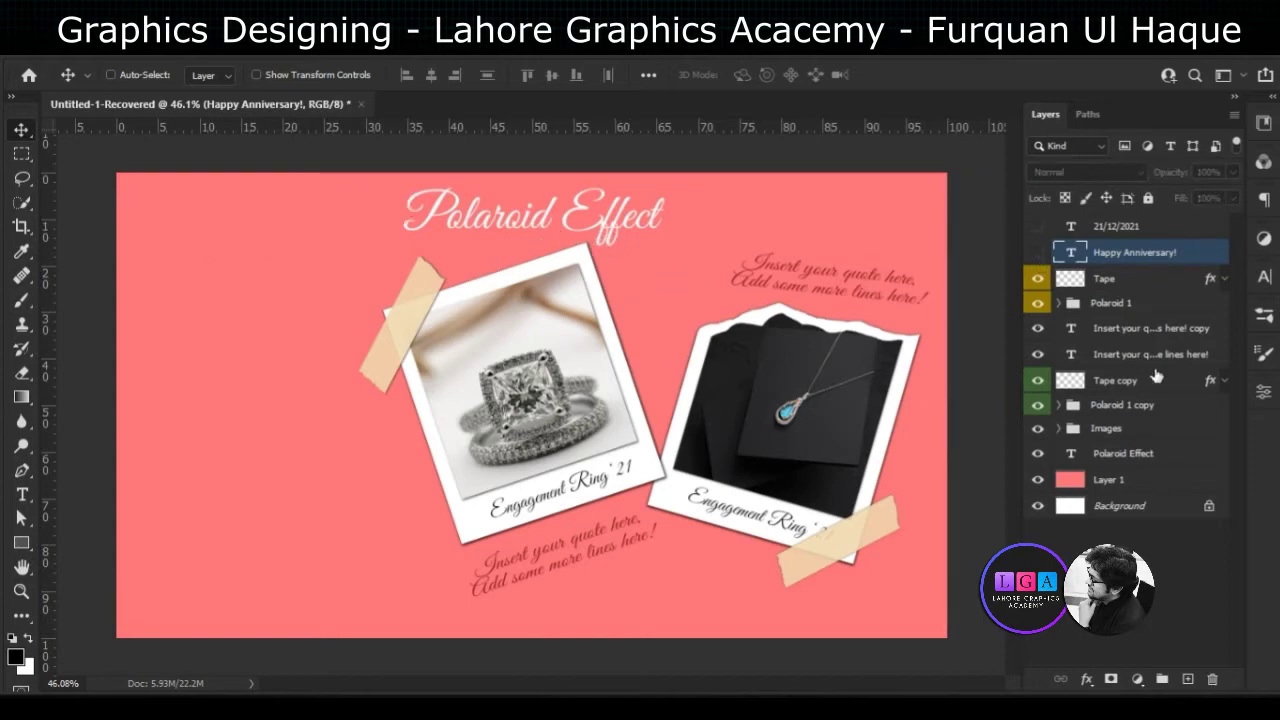
# Select the Tape through Polaroid 1 copy layers and shift both polaroids left and down
pyautogui.click(1086, 285)
pyautogui.keyDown('shift'); pyautogui.click(1122, 404); pyautogui.keyUp('shift')
pyautogui.moveTo(530, 373); pyautogui.dragTo(413, 400)
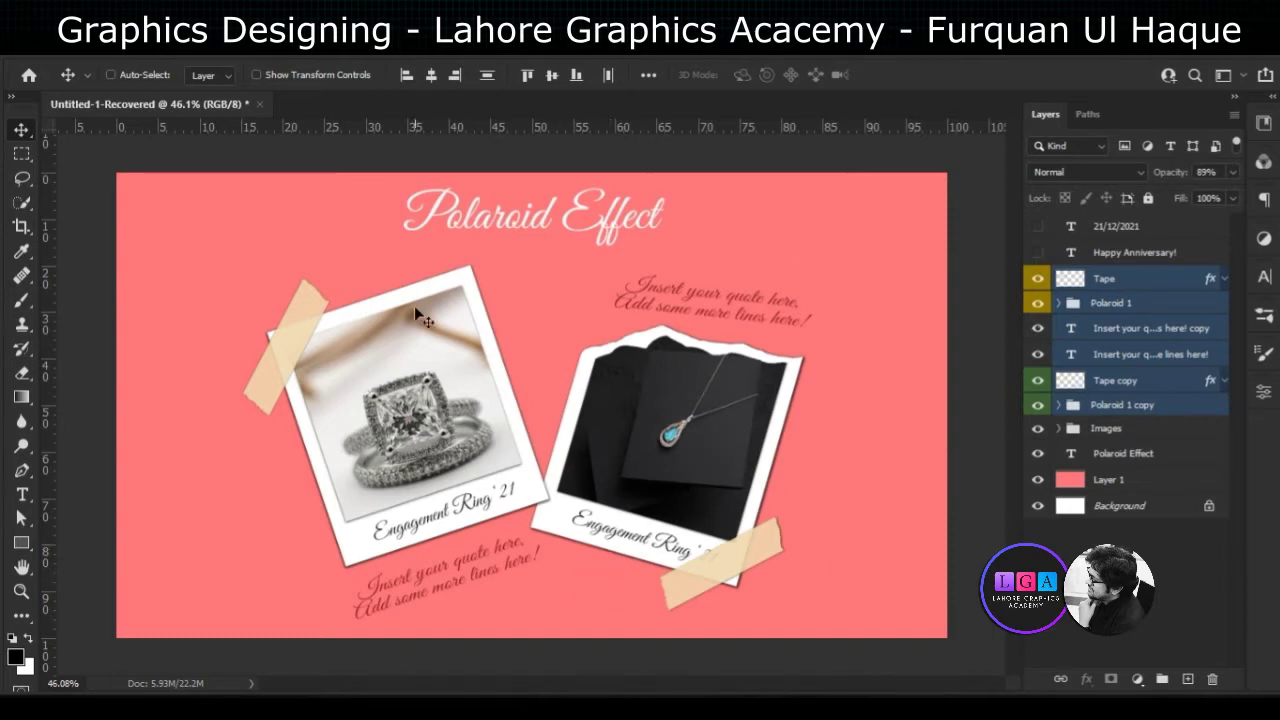
# Select the ring polaroid's Tape layer and position it at the polaroid's top-left corner
pyautogui.click(1100, 535)
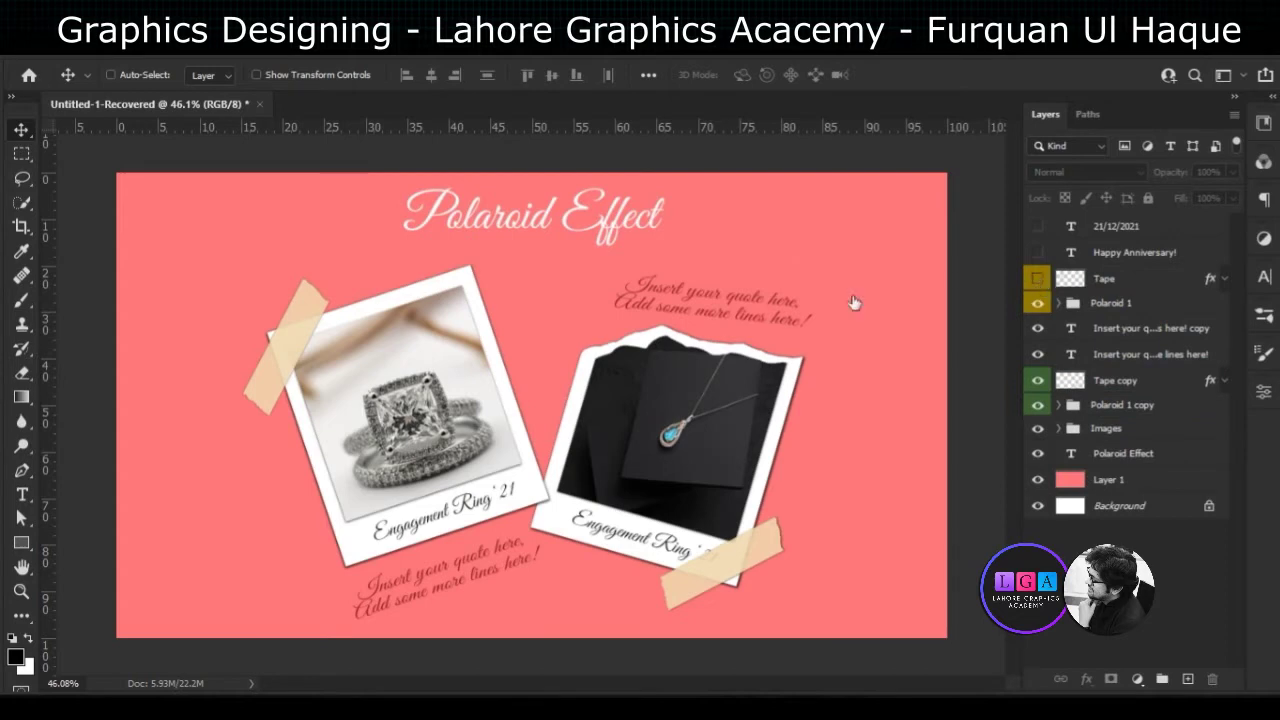
pyautogui.click(1037, 279)
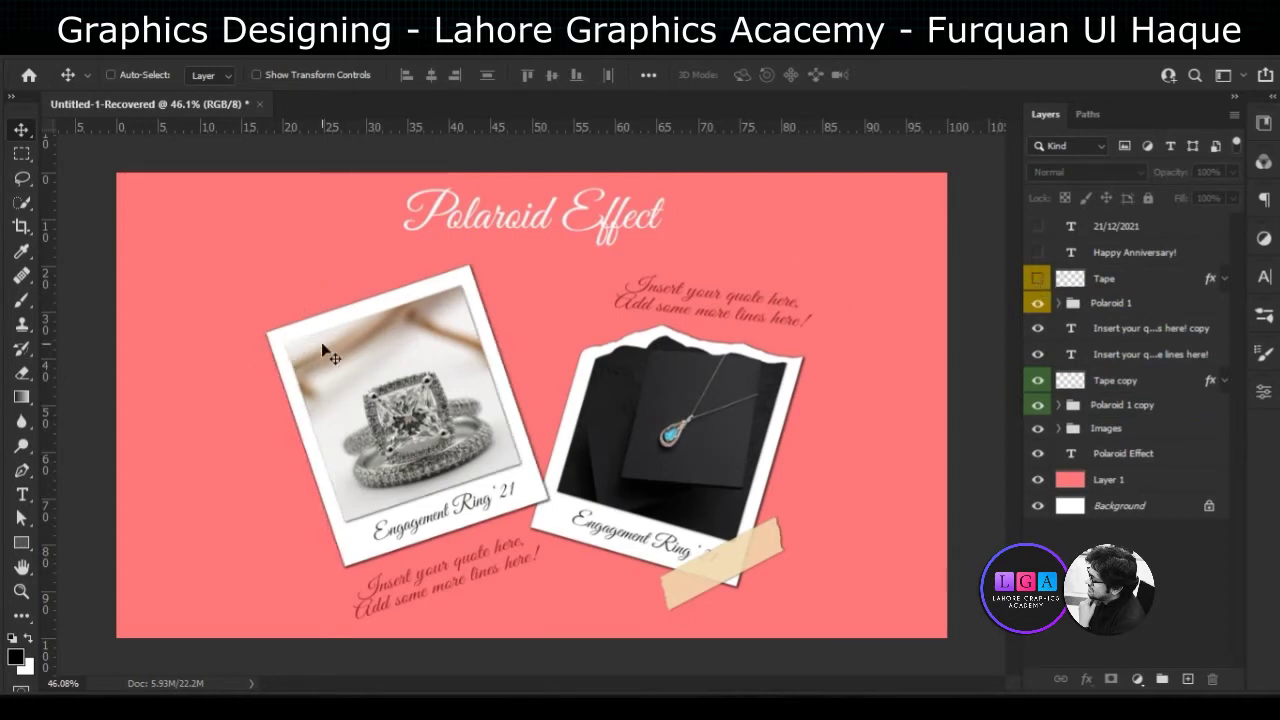
pyautogui.click(1037, 279)
pyautogui.click(1100, 279)
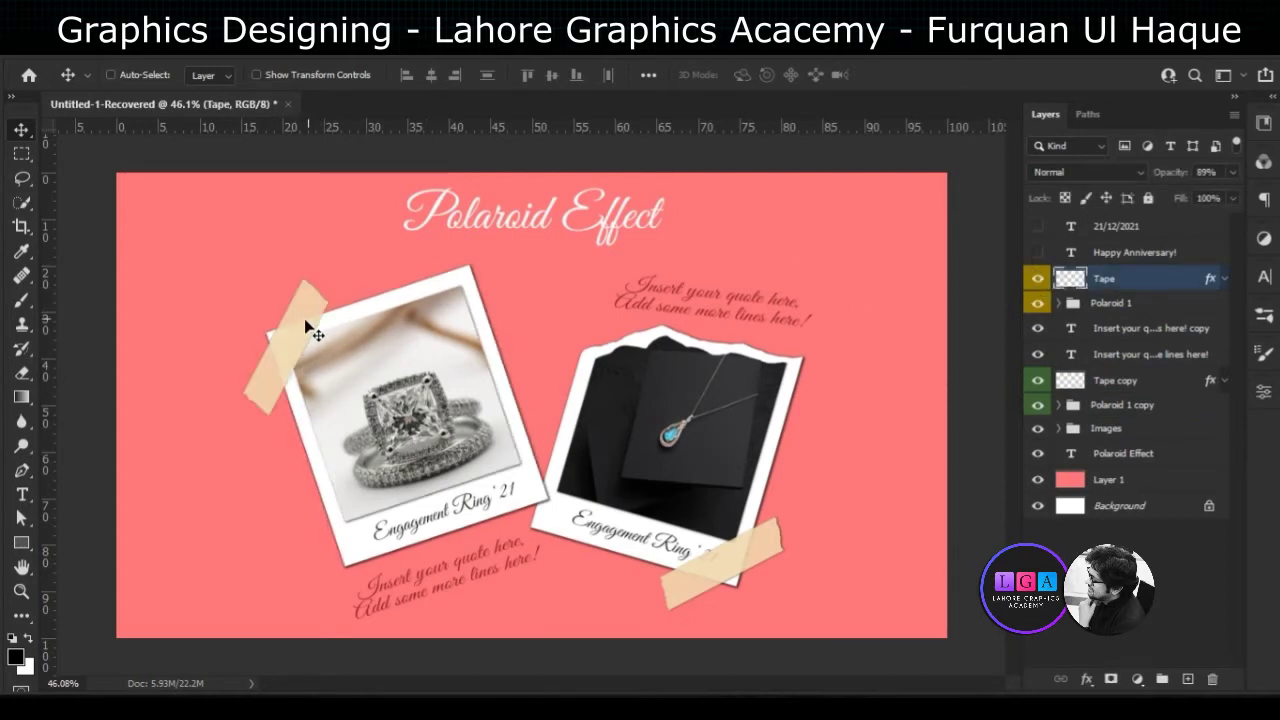
pyautogui.moveTo(317, 341); pyautogui.dragTo(530, 478)
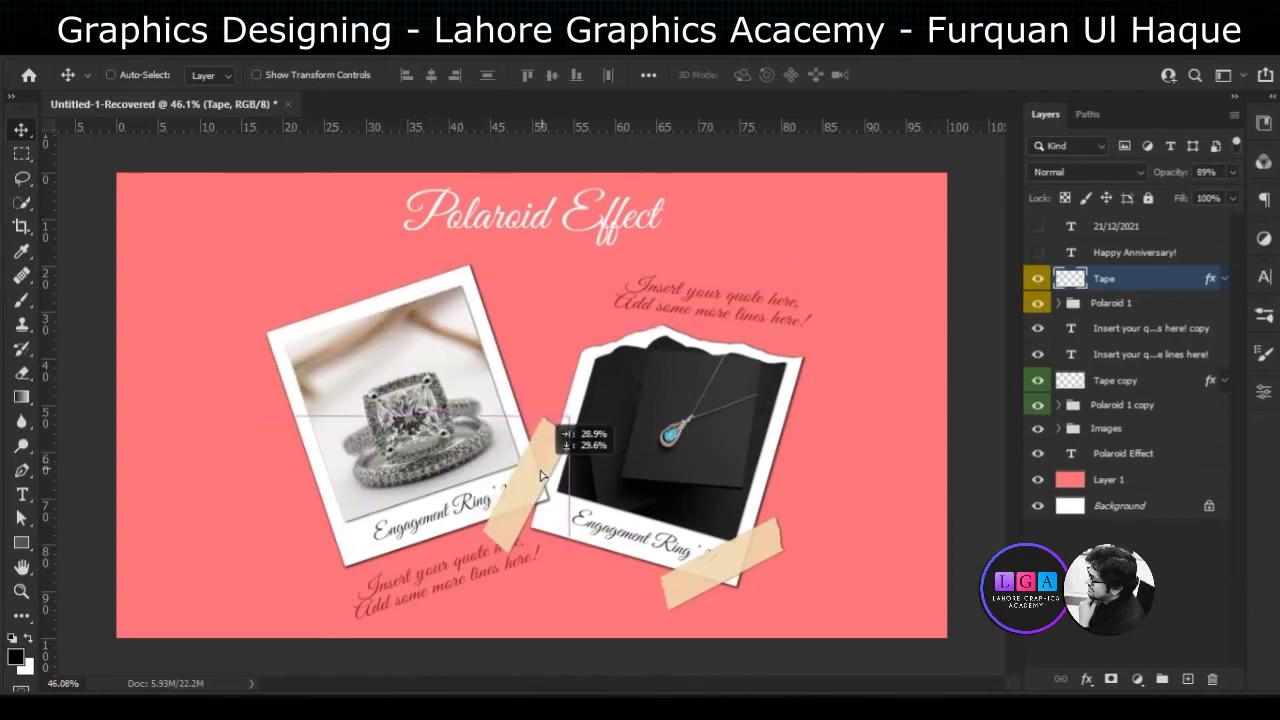
pyautogui.moveTo(530, 478)
pyautogui.mouseDown()
pyautogui.moveTo(317, 391)
pyautogui.moveTo(292, 346)
pyautogui.mouseUp()
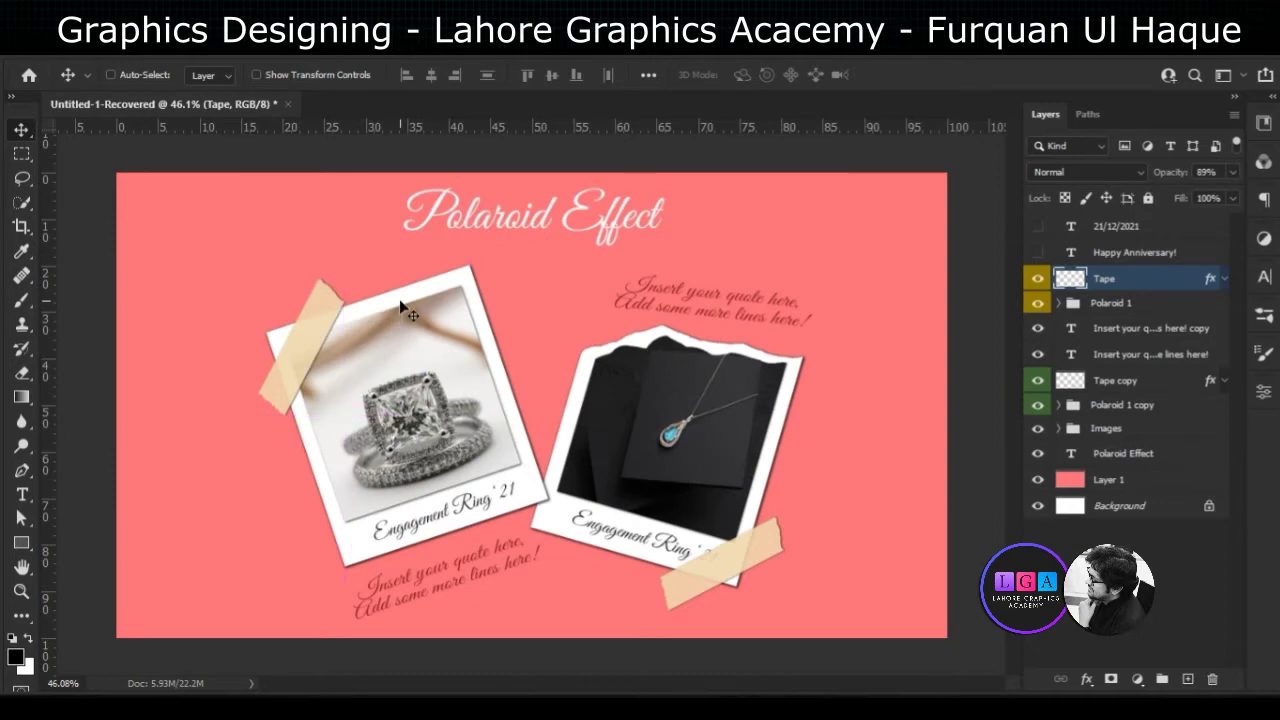
# Rotate the tape strip so it lies across the ring polaroid's top edge
pyautogui.hotkey('ctrl', 't')
pyautogui.moveTo(380, 299)
pyautogui.mouseDown()
pyautogui.moveTo(446, 508)
pyautogui.moveTo(430, 540)
pyautogui.mouseUp()
pyautogui.moveTo(300, 345); pyautogui.dragTo(467, 284)
pyautogui.click(932, 74)
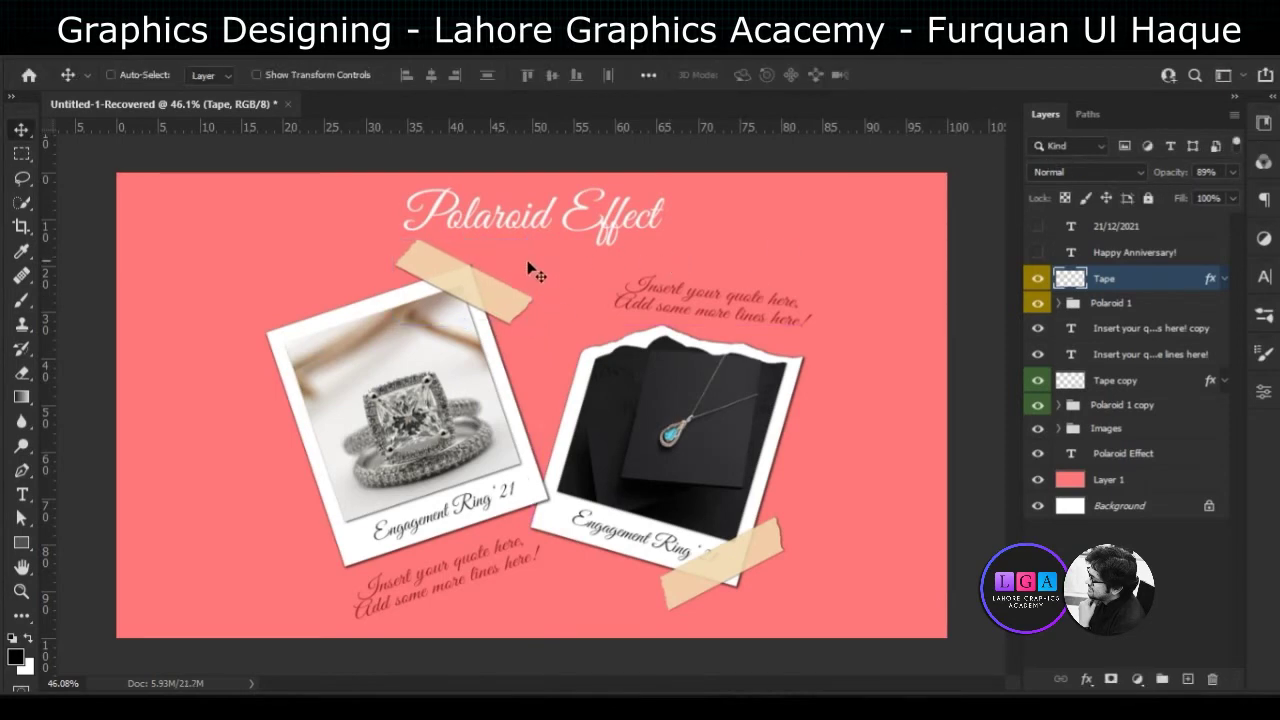
# Set the Tape layer's opacity to 50%
pyautogui.scroll(1, 480, 277)
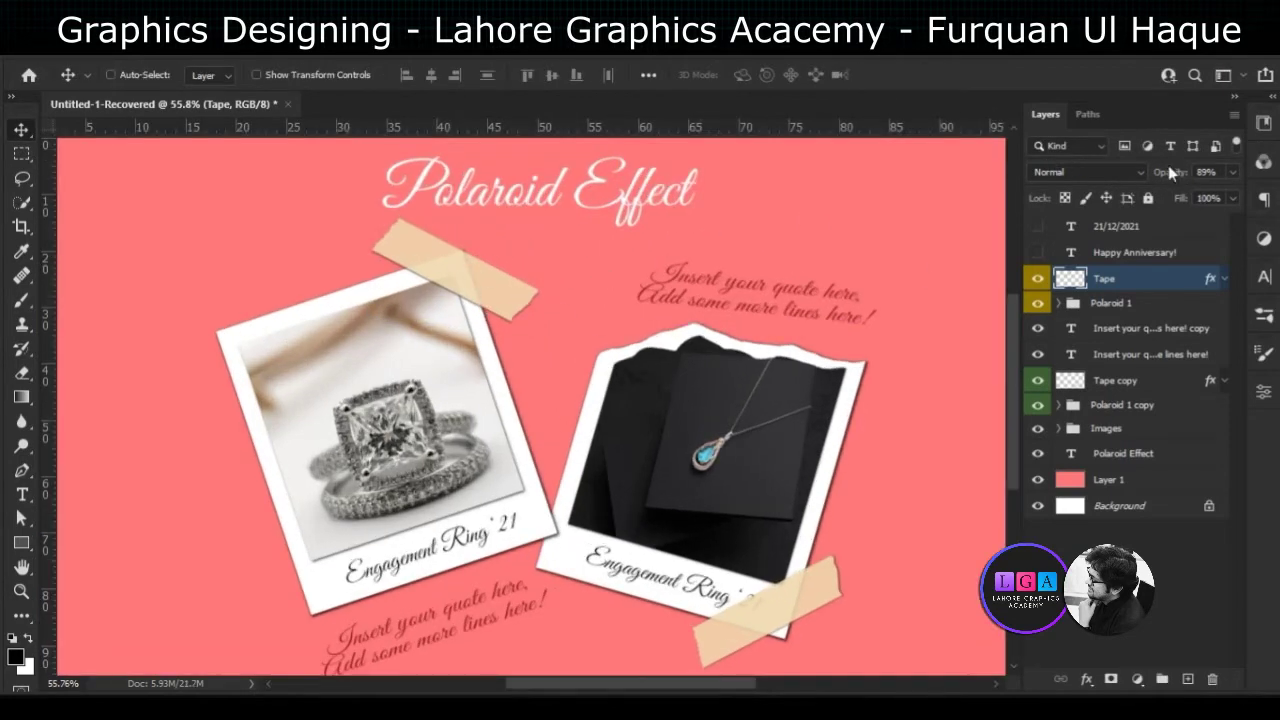
pyautogui.moveTo(1168, 176); pyautogui.dragTo(1270, 180)
pyautogui.moveTo(1181, 178); pyautogui.dragTo(1132, 178)
pyautogui.scroll(-1, 530, 345)
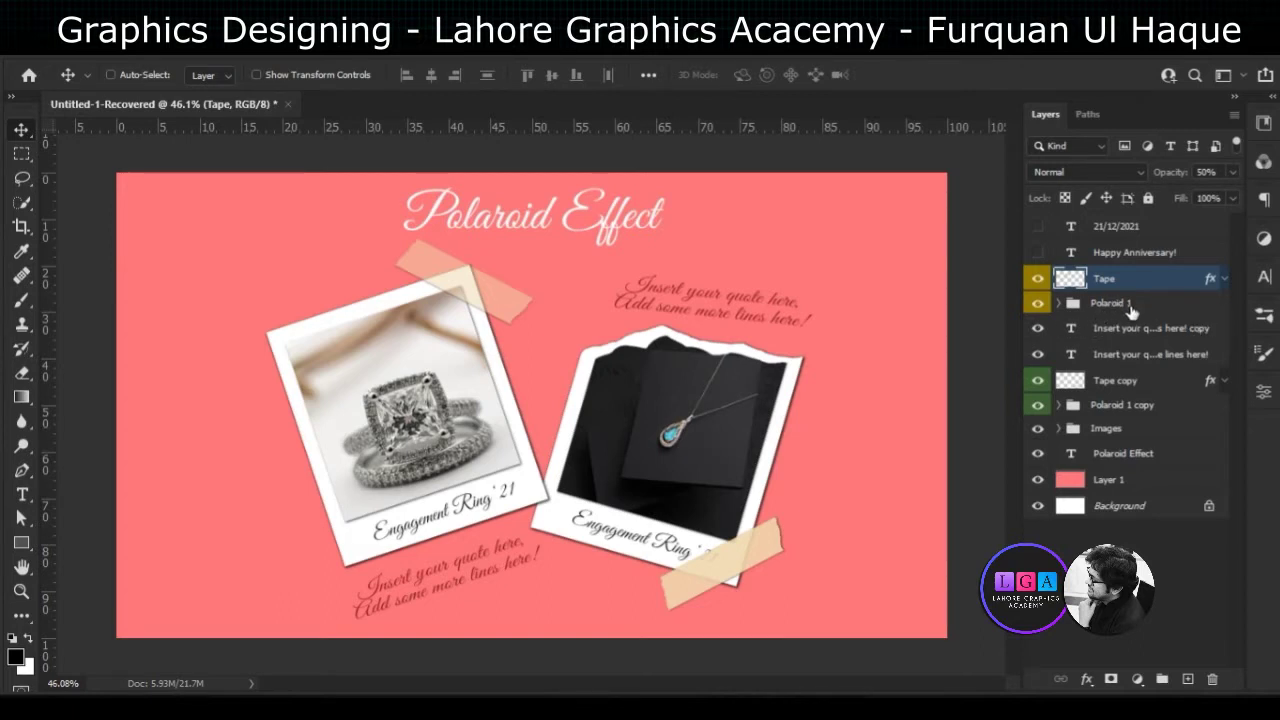
# Toggle both polaroids' visibility to compare, then select Polaroid 1 with its Tape
pyautogui.moveTo(1037, 278); pyautogui.dragTo(1037, 302)
pyautogui.moveTo(1037, 380); pyautogui.dragTo(1040, 410)
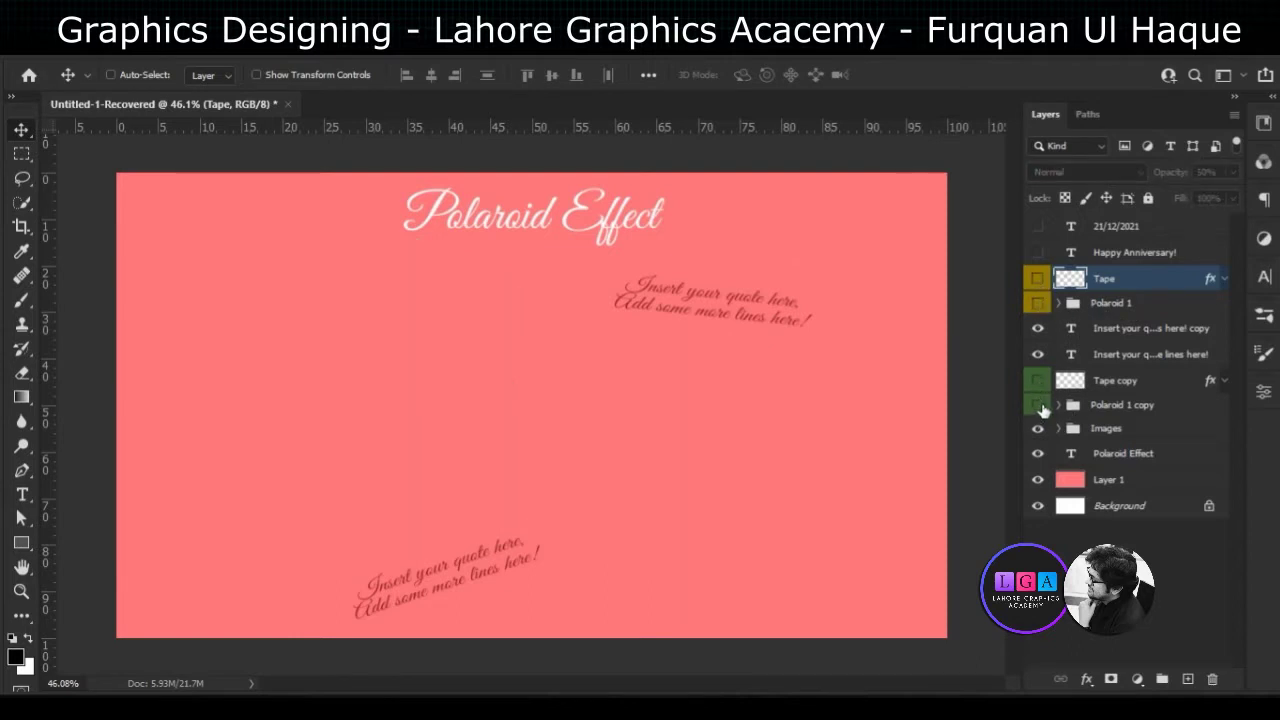
pyautogui.moveTo(1040, 404); pyautogui.dragTo(1037, 278)
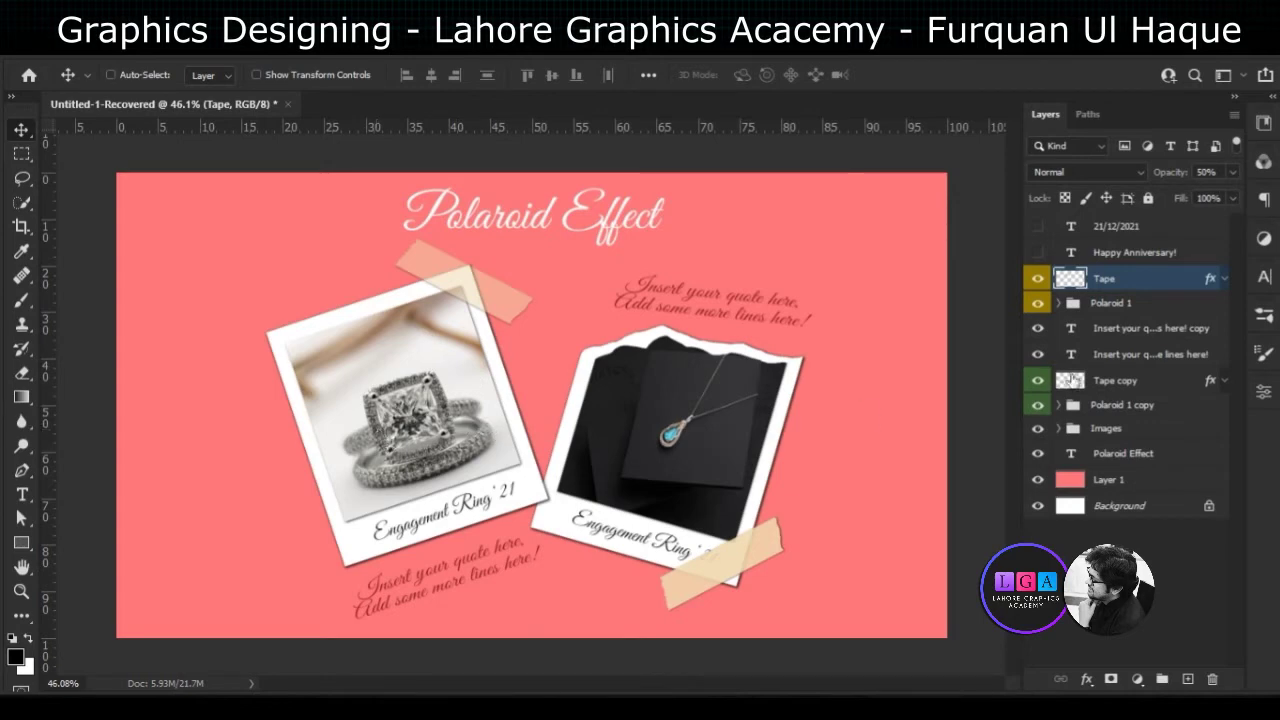
pyautogui.keyDown('ctrl'); pyautogui.click(1138, 312); pyautogui.keyUp('ctrl')
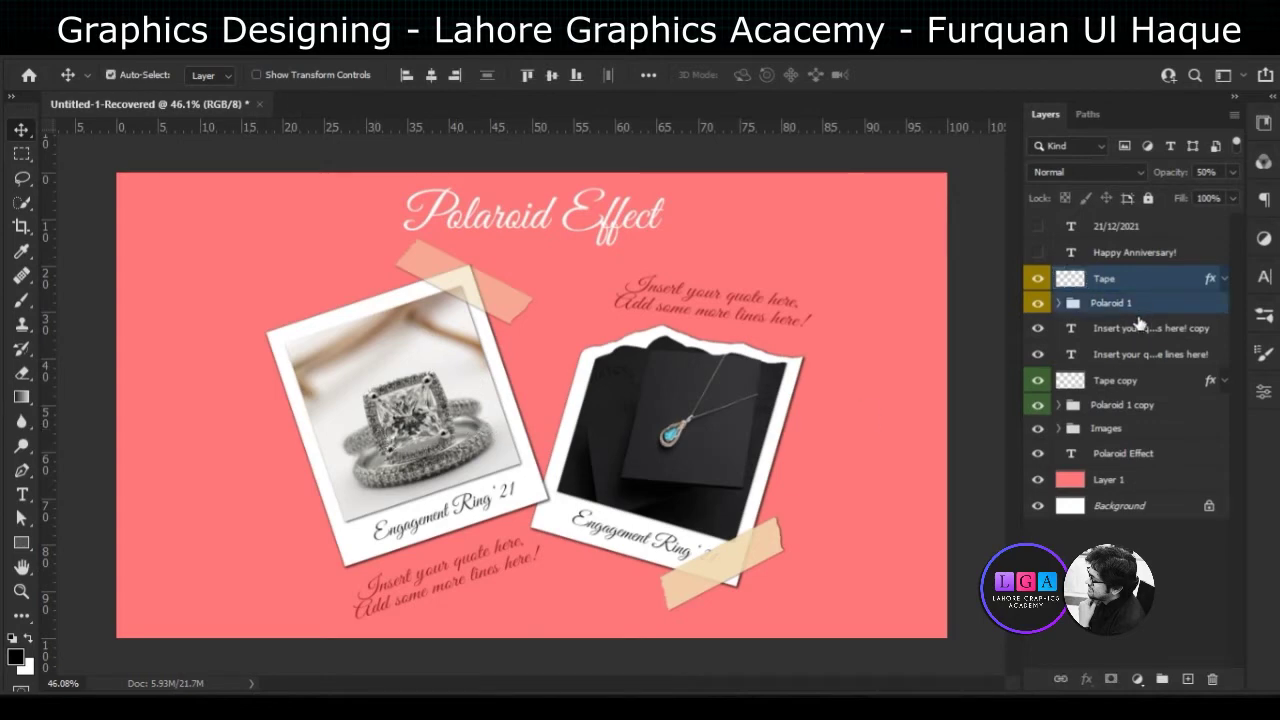
# Duplicate the ring polaroid and tape, place the copy lower left, and tilt it 31.83°
pyautogui.hotkey('ctrl', 'j')
pyautogui.moveTo(422, 400); pyautogui.dragTo(417, 404)
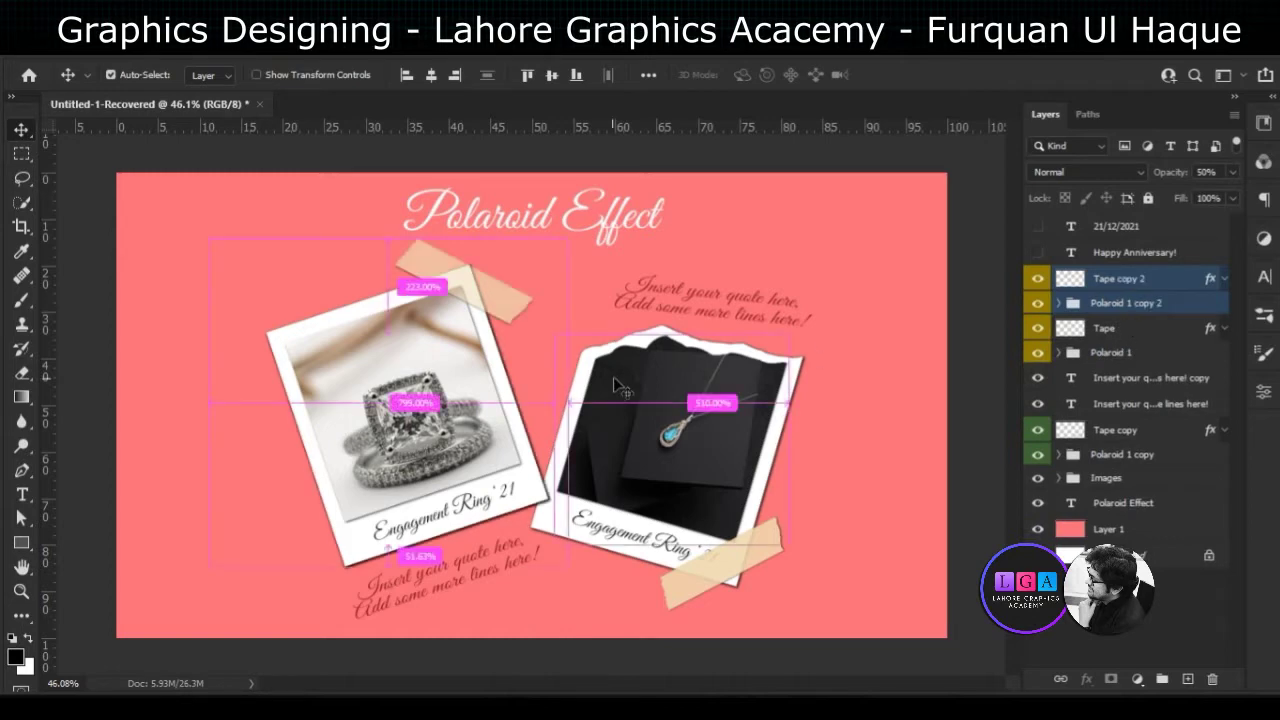
pyautogui.moveTo(250, 462); pyautogui.dragTo(203, 517)
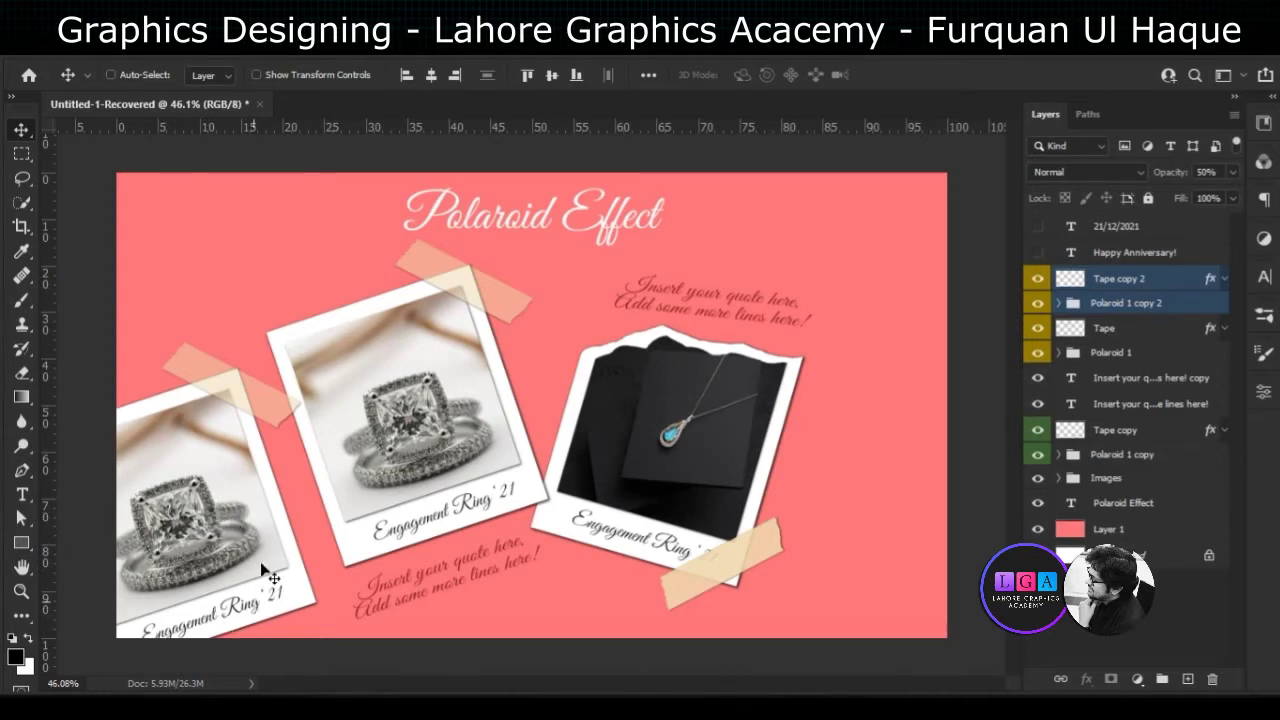
pyautogui.press('ctrl')
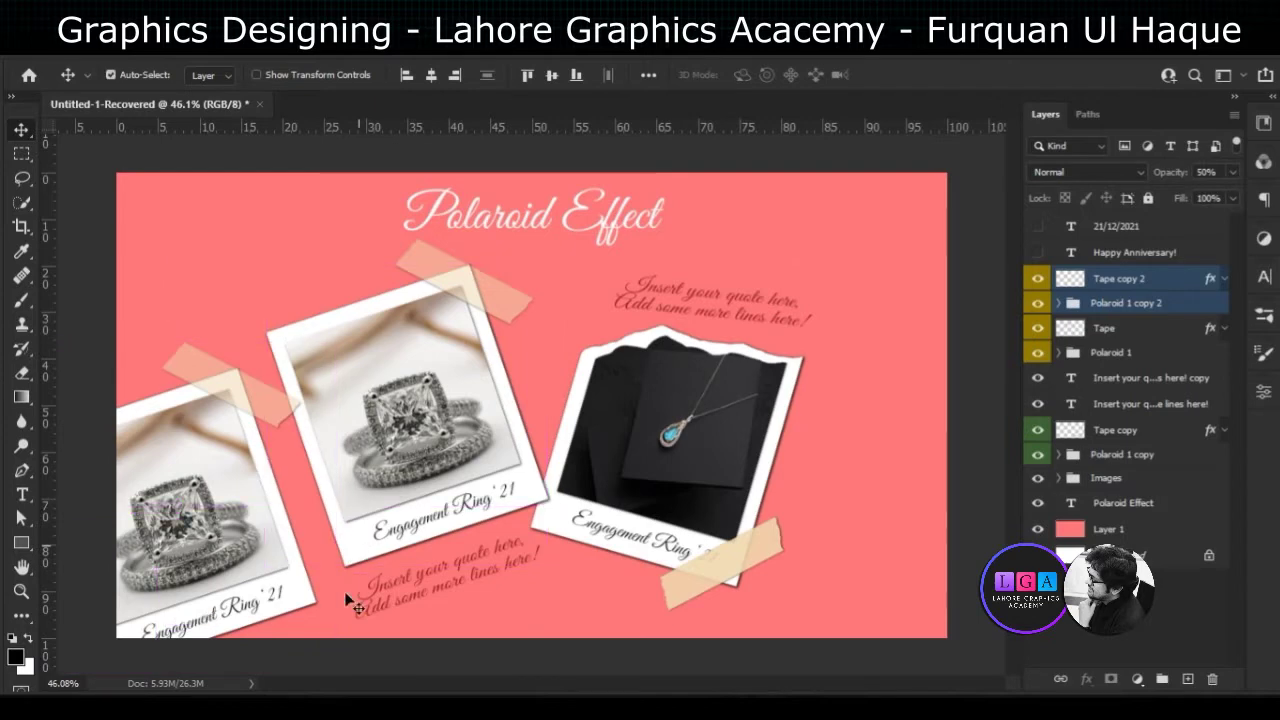
pyautogui.hotkey('ctrl', 't')
pyautogui.moveTo(368, 634)
pyautogui.mouseDown()
pyautogui.moveTo(278, 450)
pyautogui.moveTo(276, 294)
pyautogui.mouseUp()
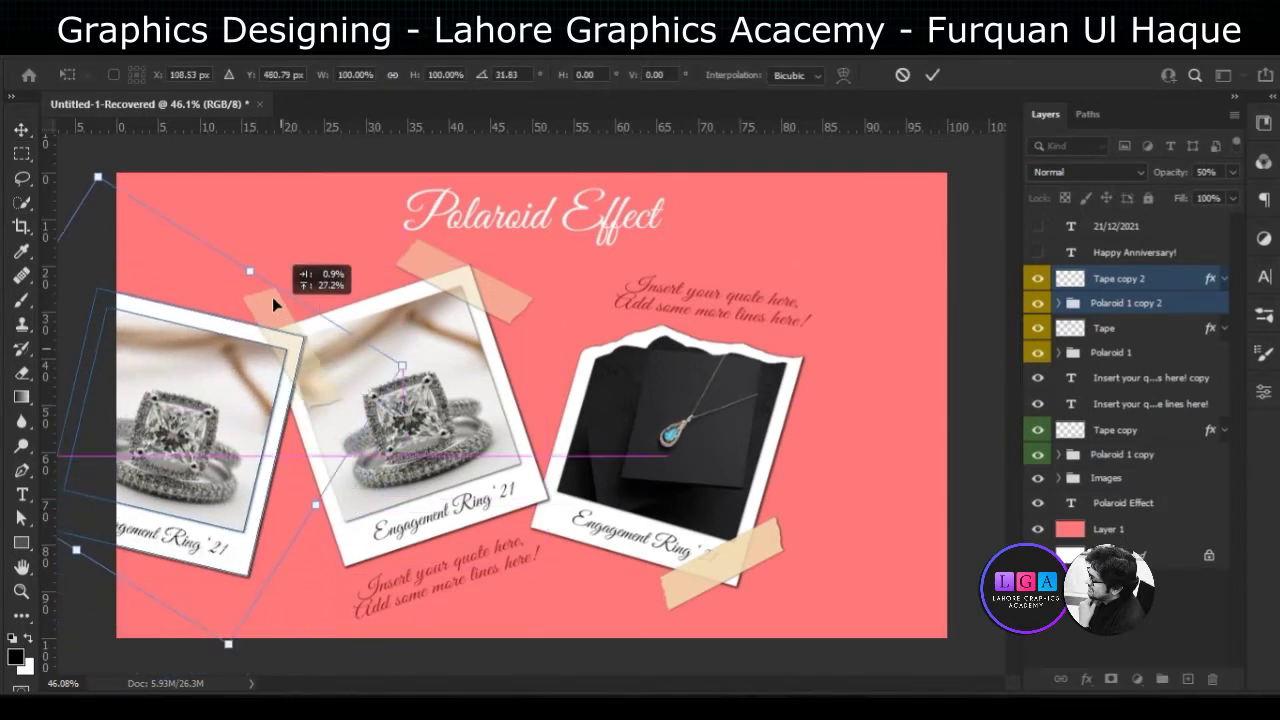
pyautogui.click(932, 75)
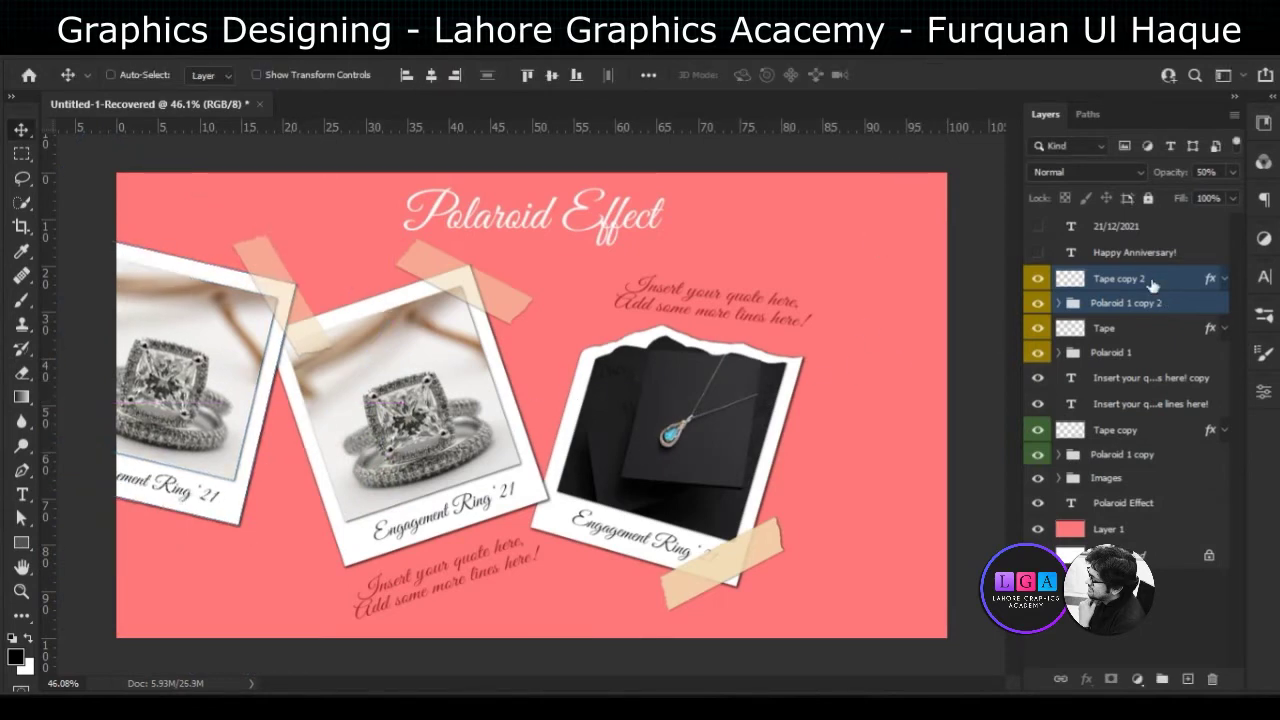
pyautogui.press('ctrl')
pyautogui.moveTo(250, 470); pyautogui.dragTo(475, 565)
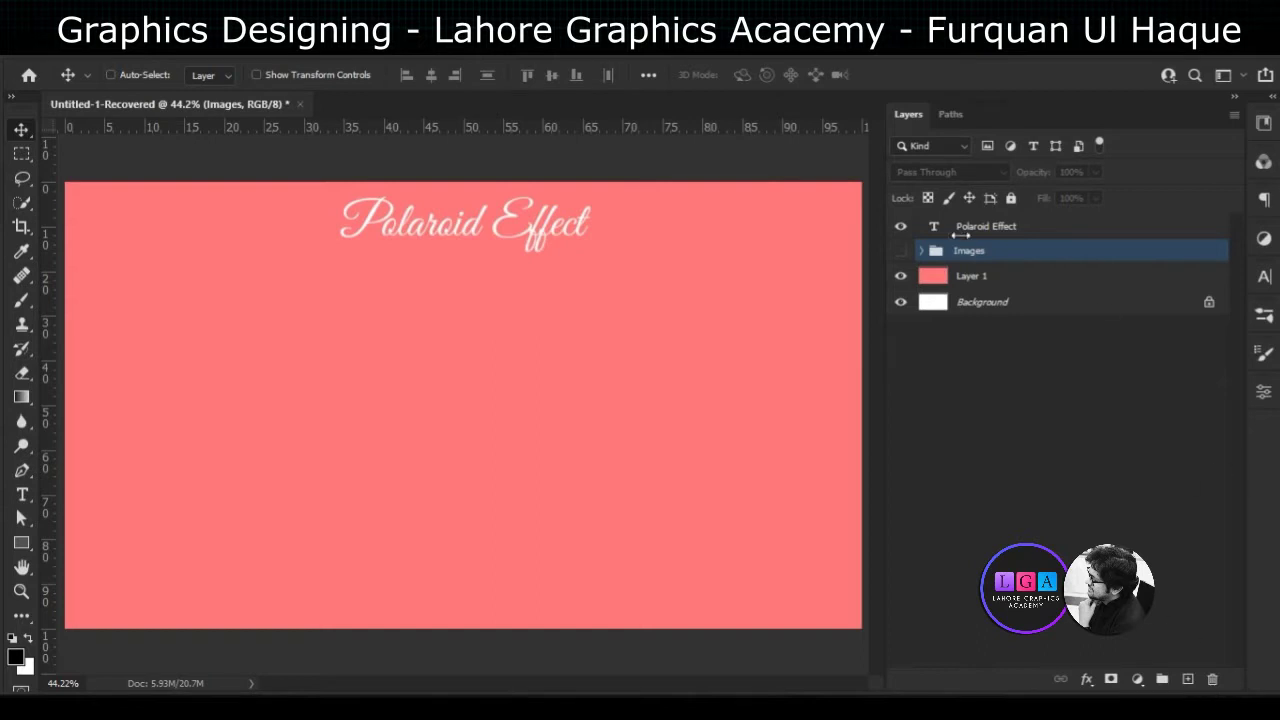
# Reveal the Images group, leaving only the ring 2 photo visible and selected
pyautogui.click(921, 250)
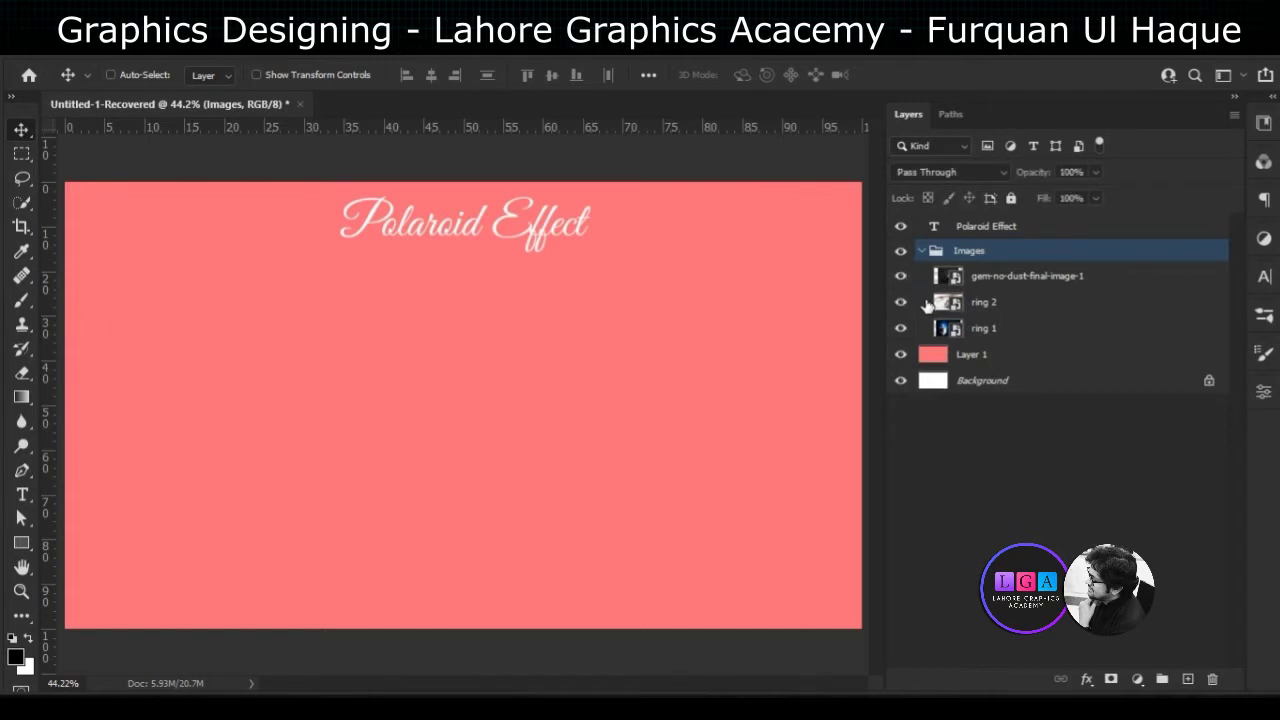
pyautogui.click(901, 251)
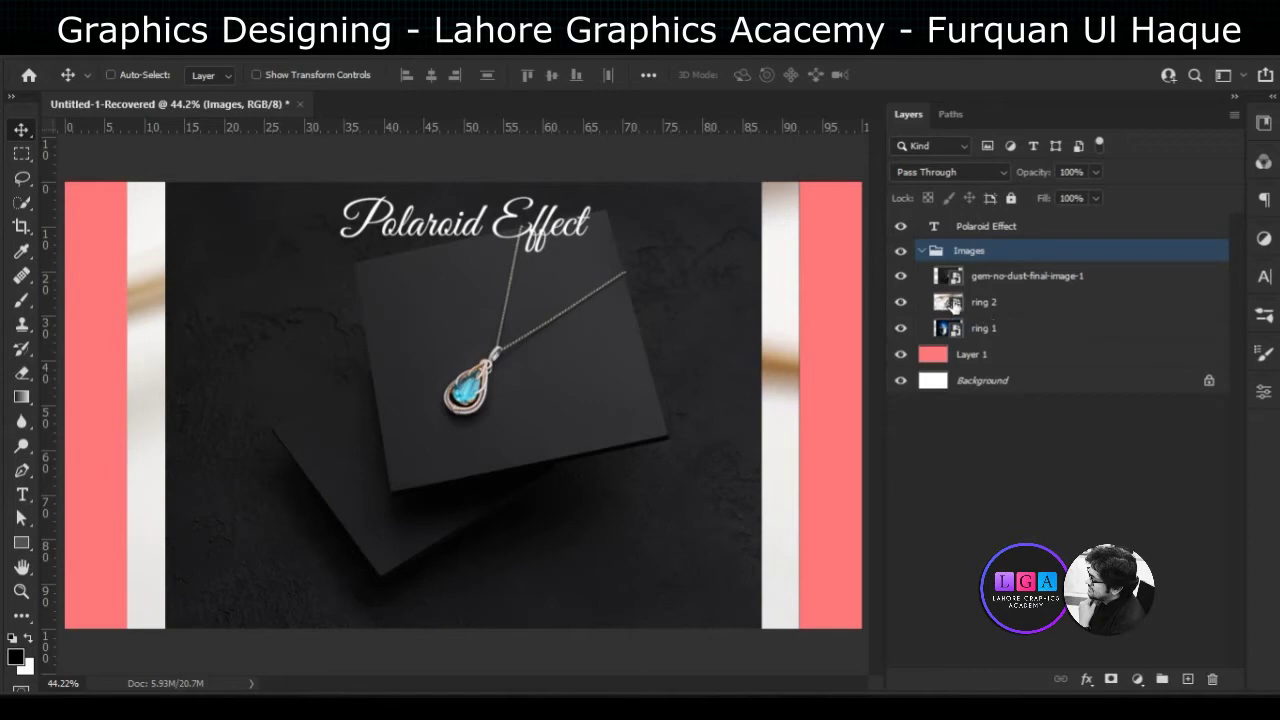
pyautogui.click(1003, 335)
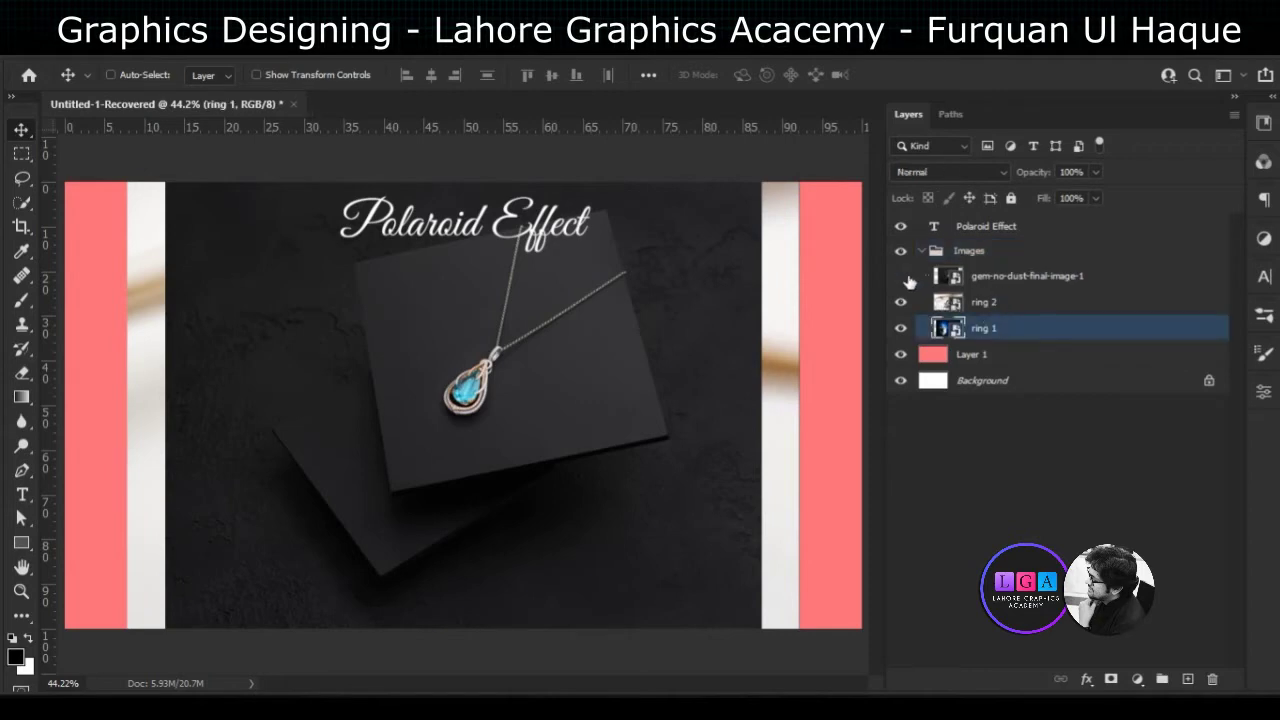
pyautogui.click(901, 276)
pyautogui.click(903, 302)
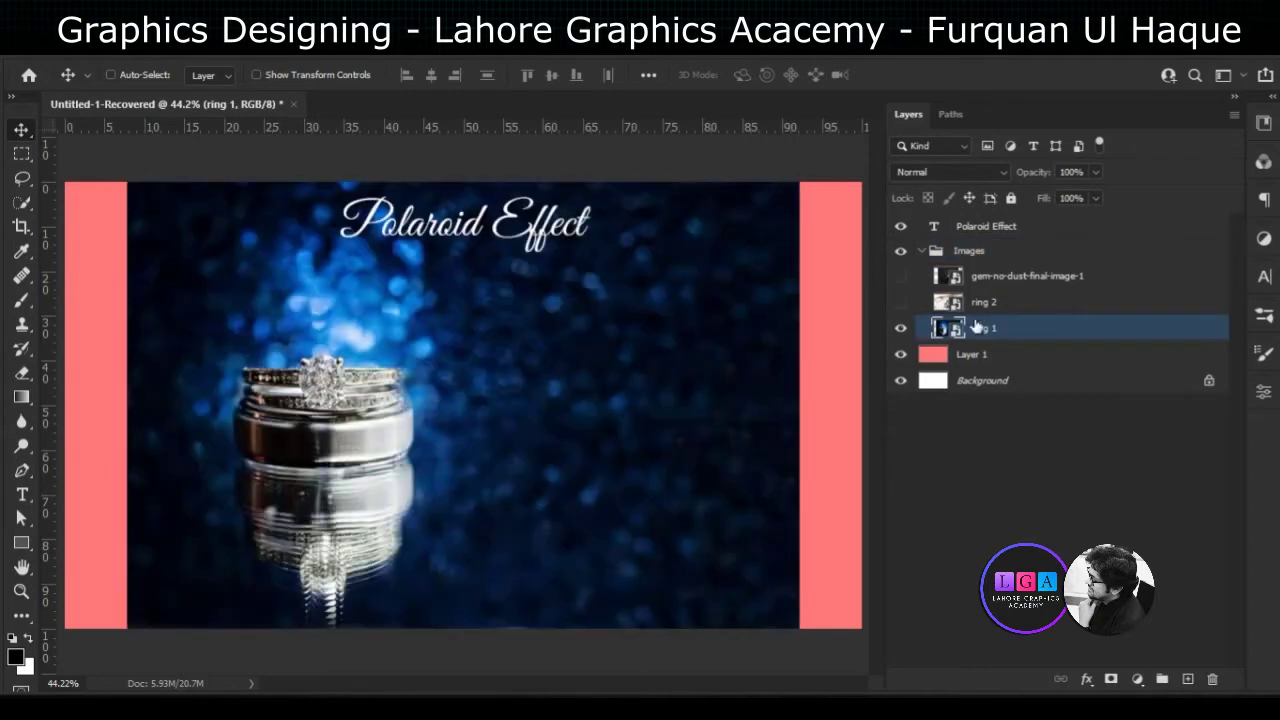
pyautogui.click(905, 328)
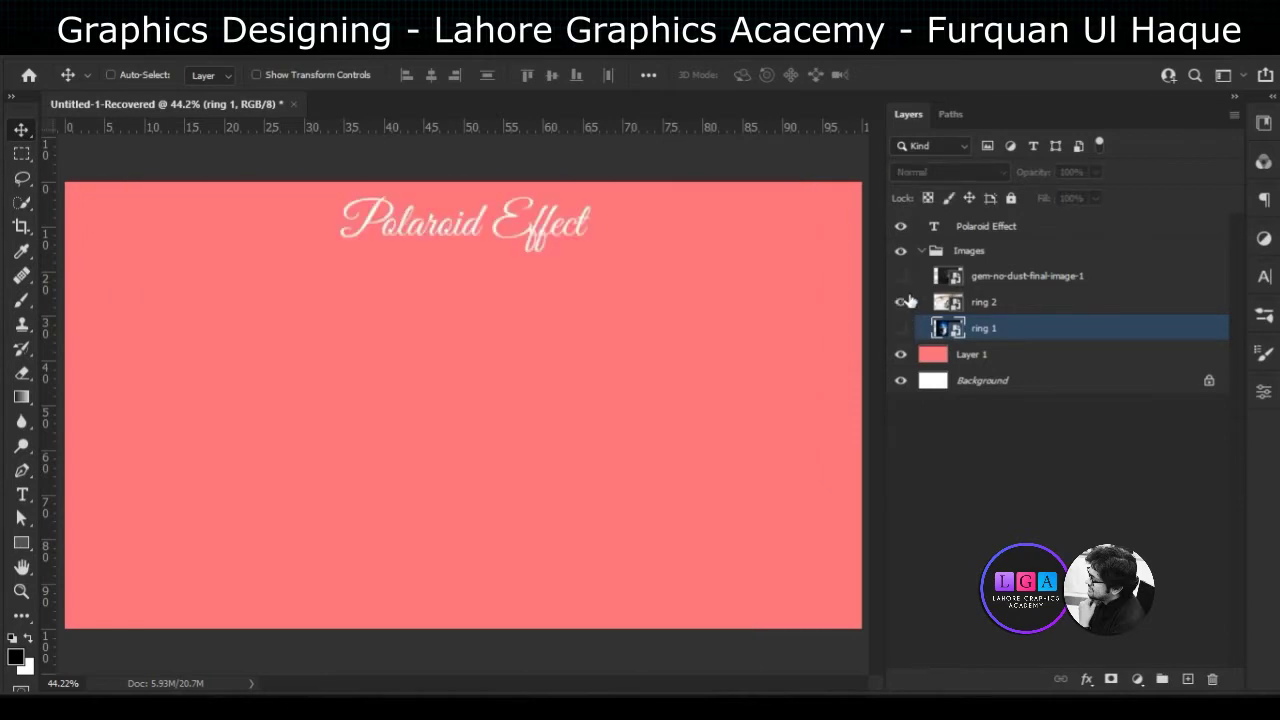
pyautogui.click(903, 302)
pyautogui.click(988, 302)
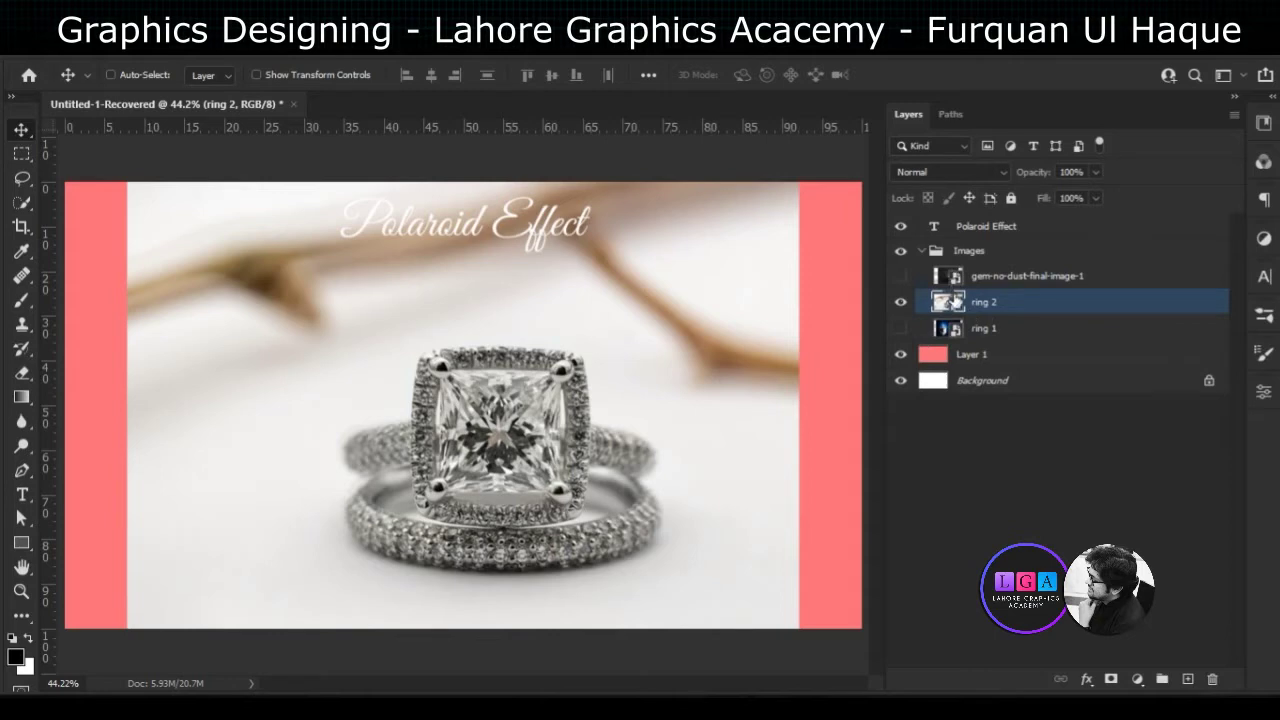
# Move ring 2 above the Images group, scale it to 36.46%, and centre it below the title
pyautogui.moveTo(952, 304); pyautogui.dragTo(995, 235)
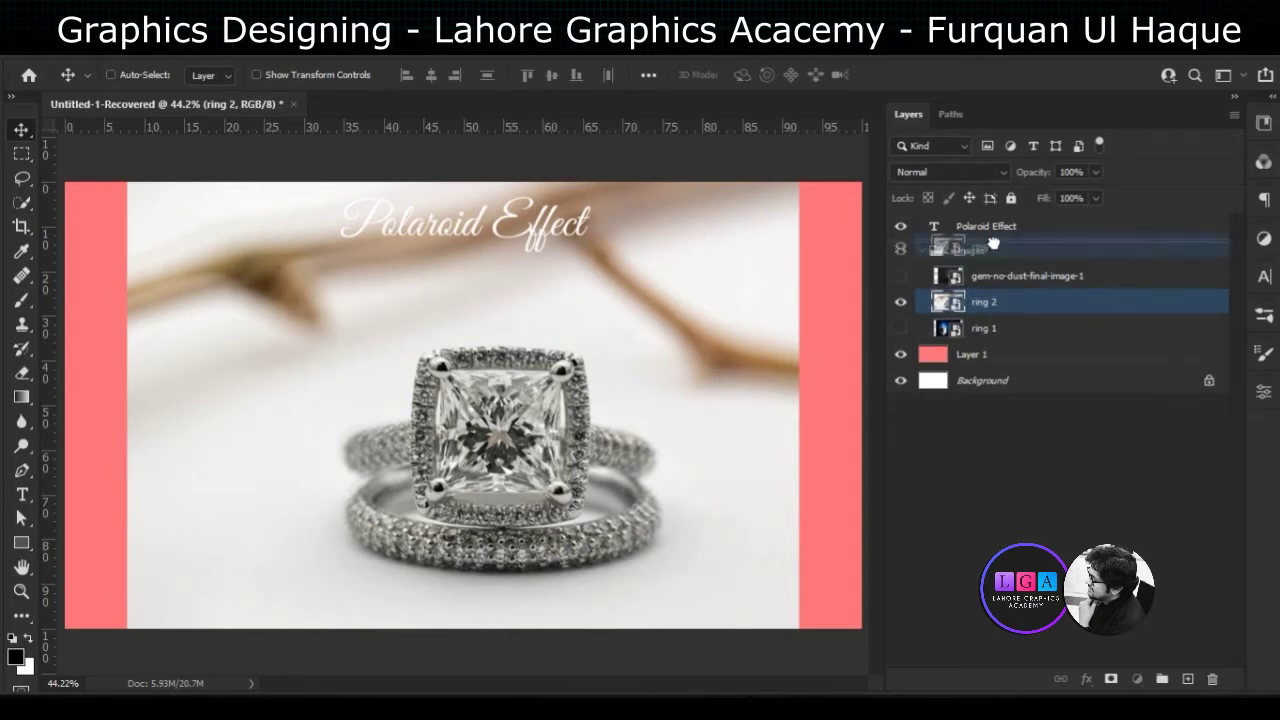
pyautogui.moveTo(995, 235); pyautogui.dragTo(988, 256)
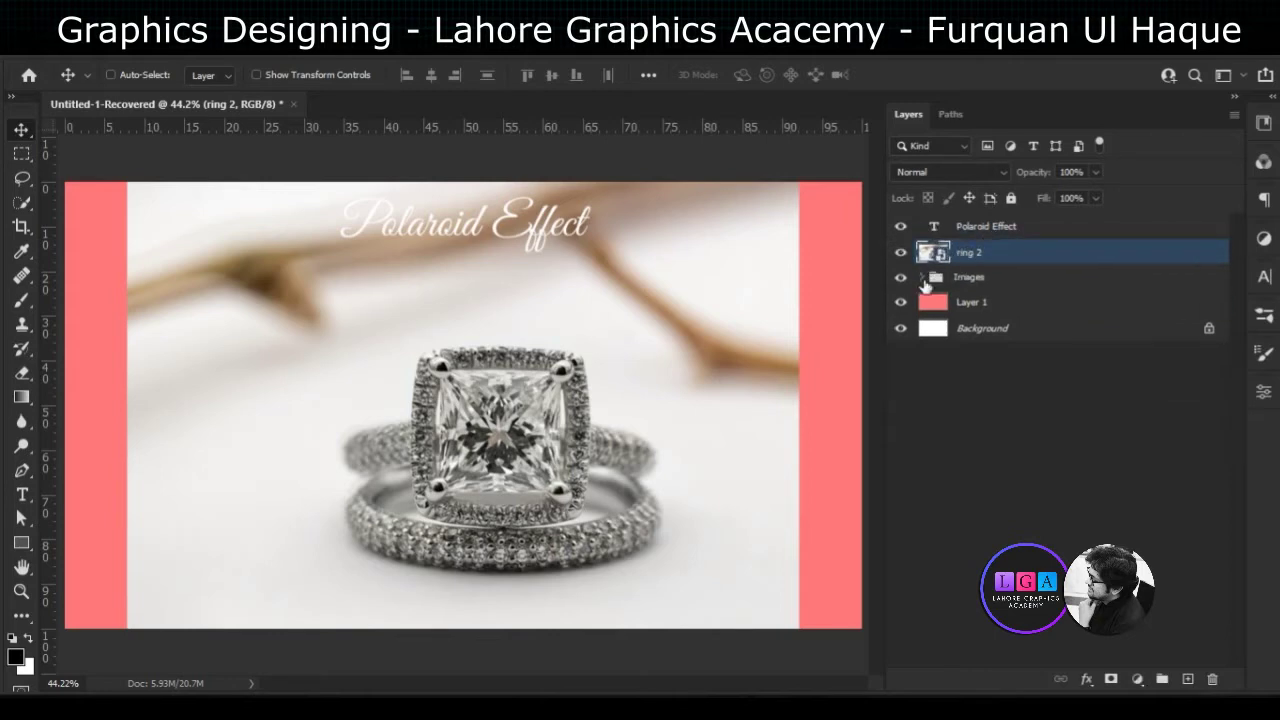
pyautogui.press('ctrl')
pyautogui.hotkey('ctrl', 't')
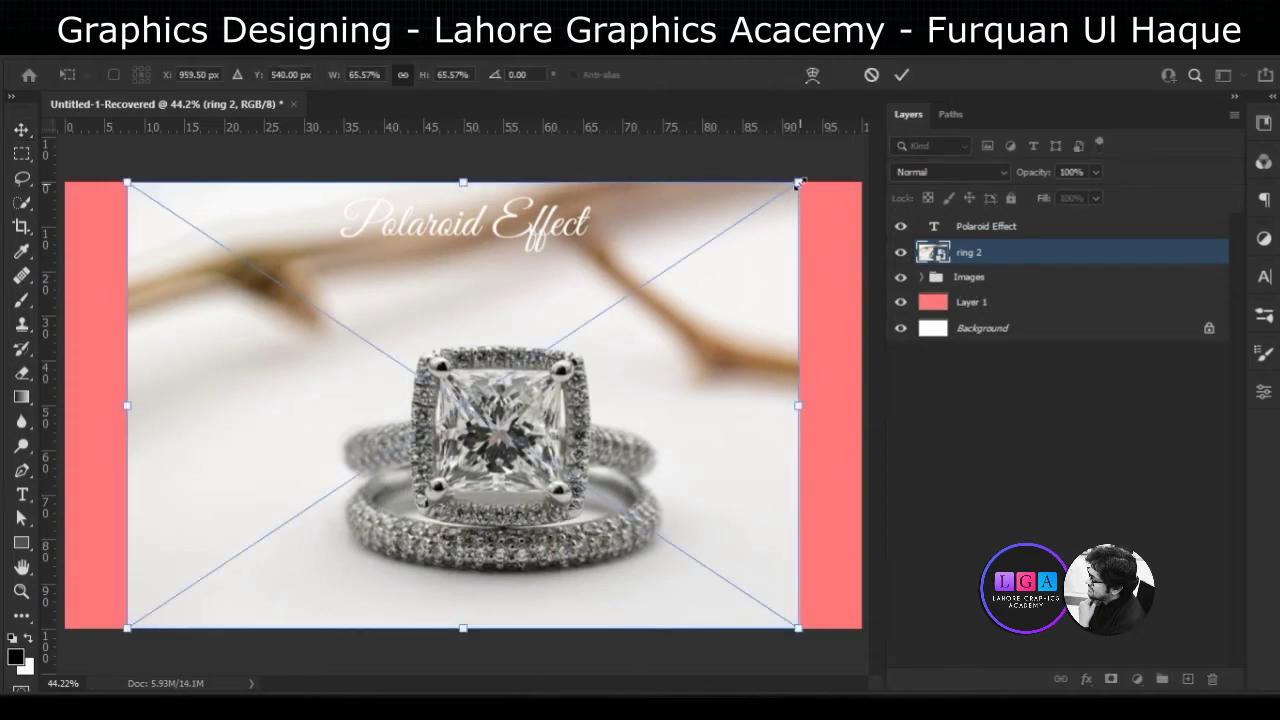
pyautogui.moveTo(799, 183); pyautogui.dragTo(472, 375)
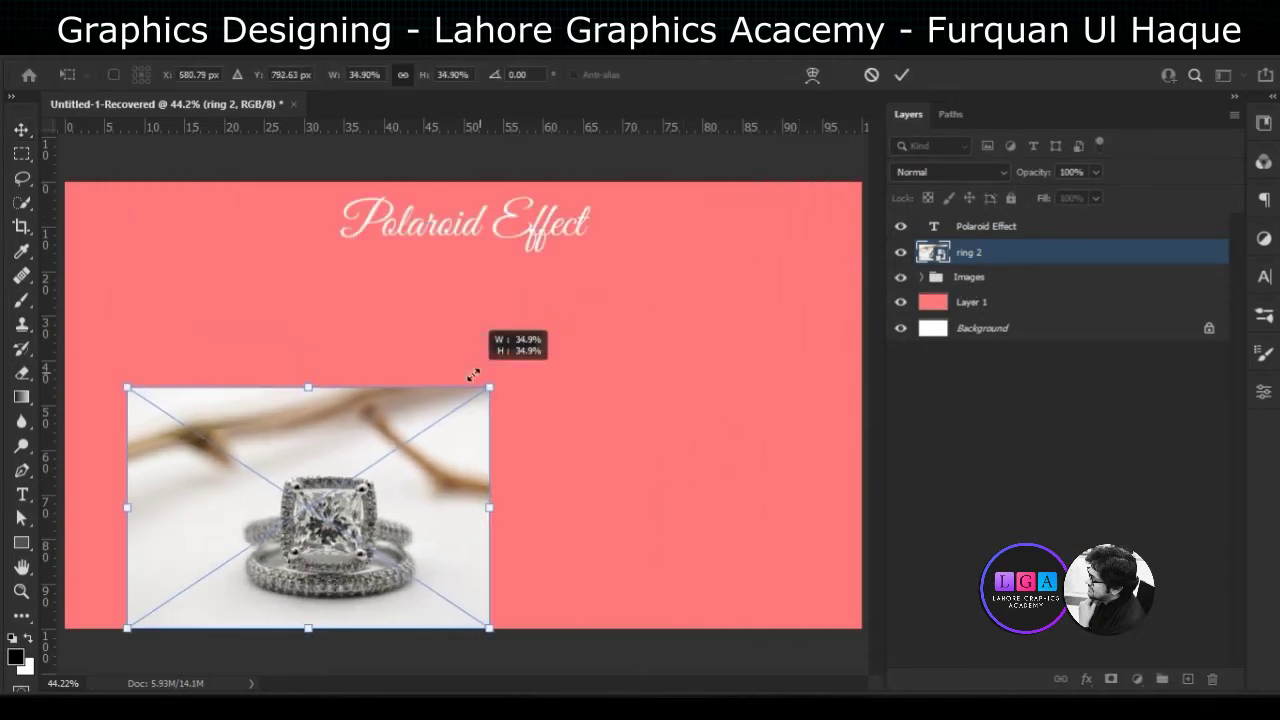
pyautogui.moveTo(472, 375); pyautogui.dragTo(492, 366)
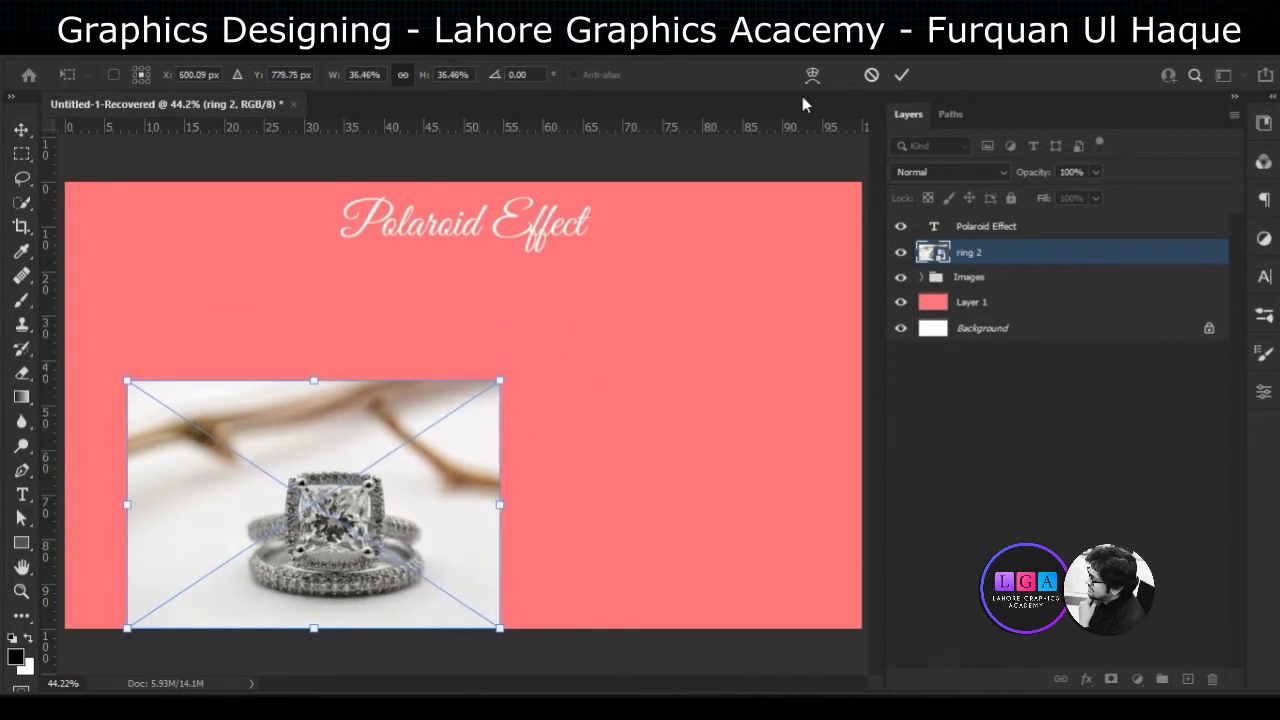
pyautogui.click(907, 75)
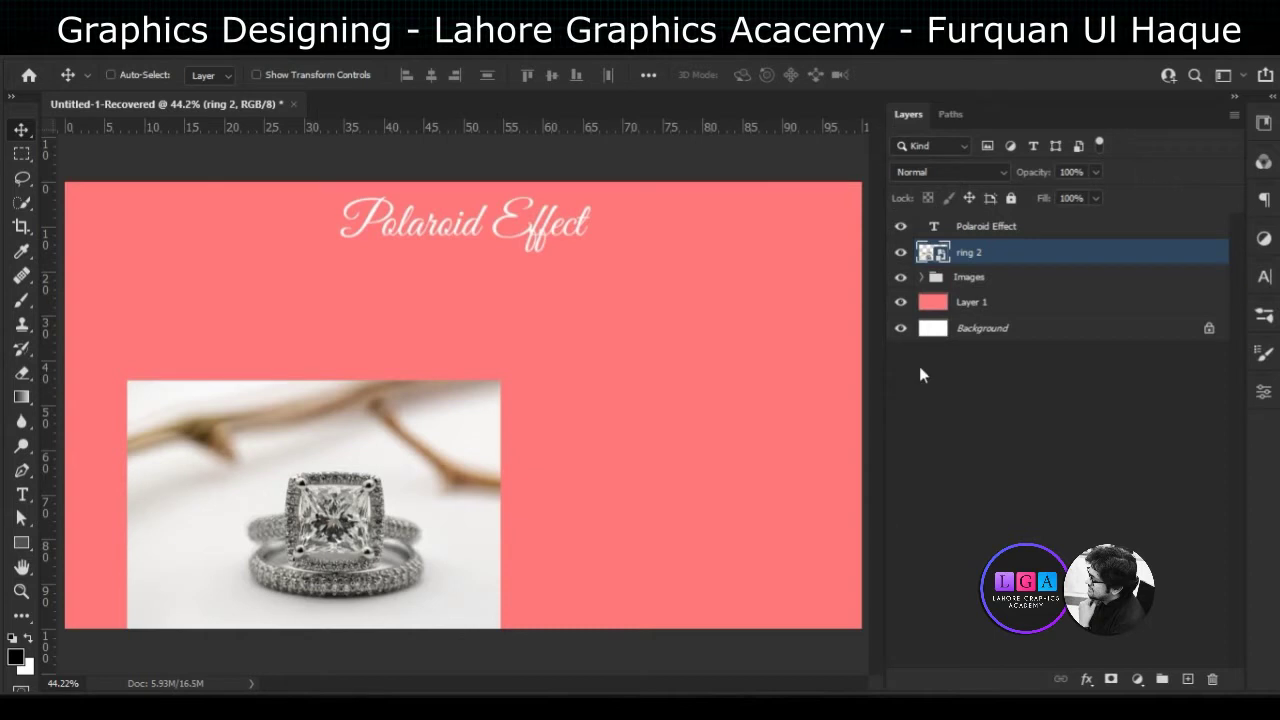
pyautogui.moveTo(394, 466); pyautogui.dragTo(507, 405)
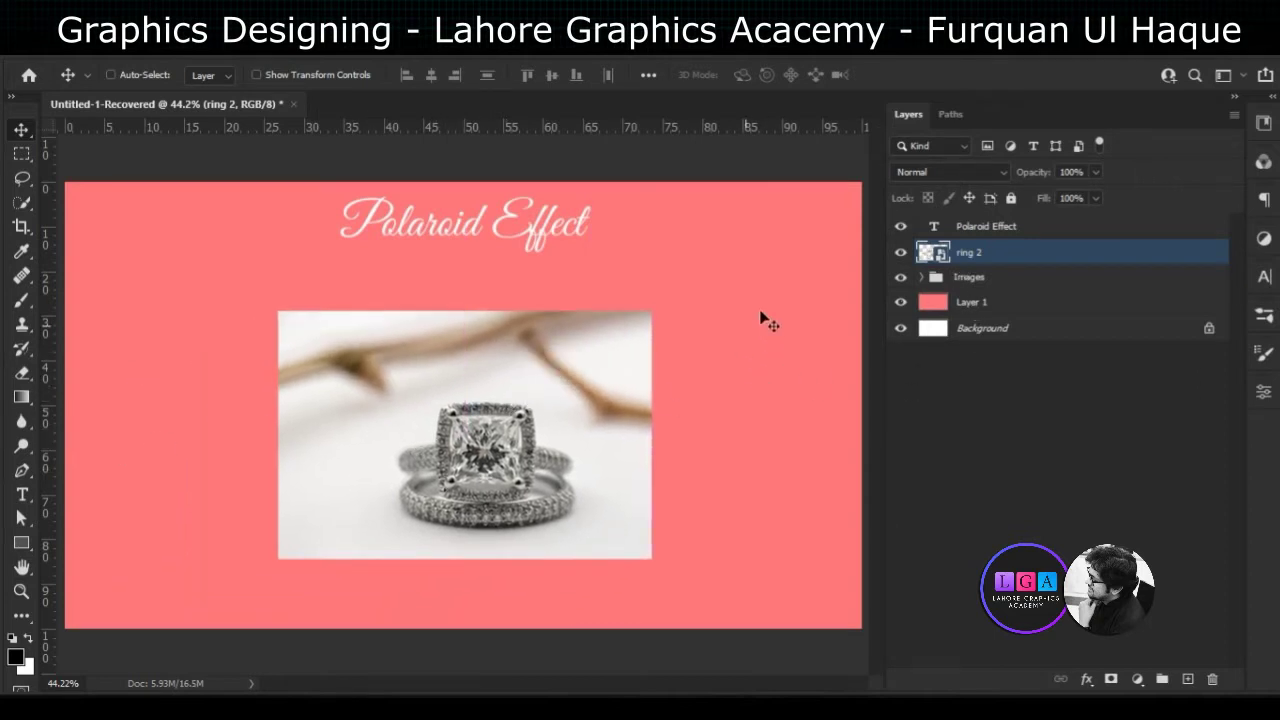
pyautogui.rightClick(22, 548)
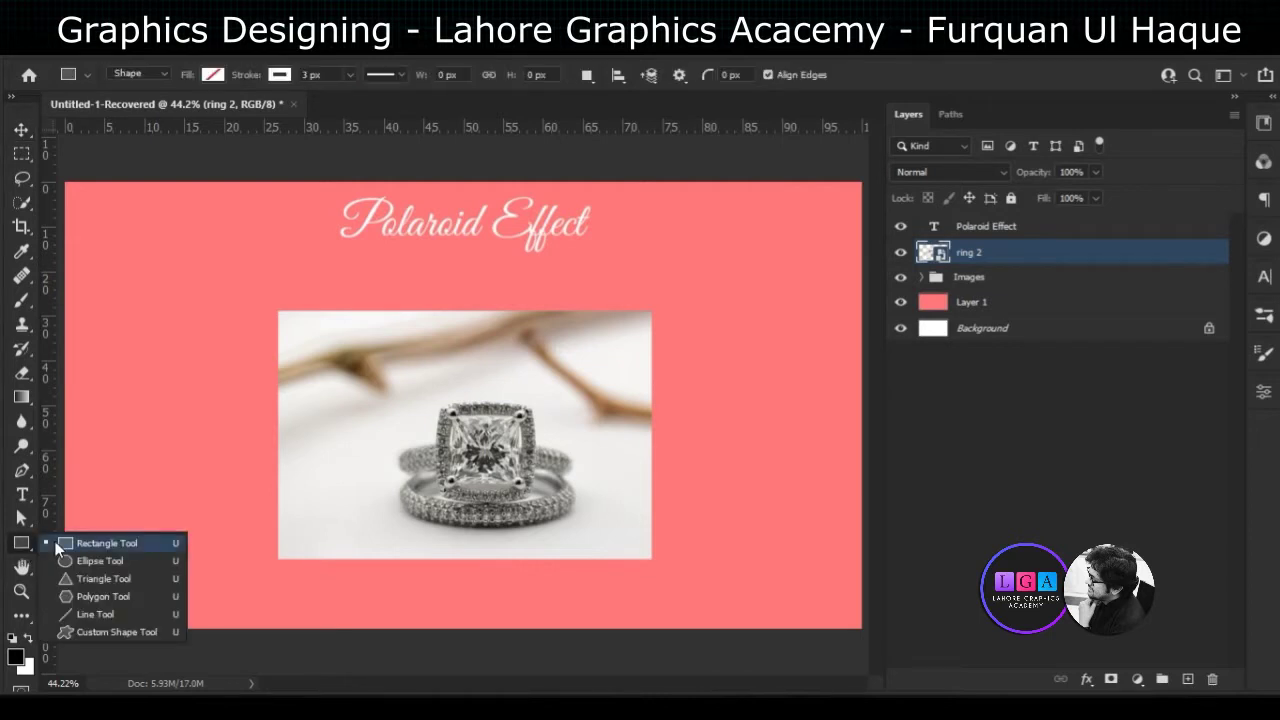
# Hide ring 2 and draw a white-filled 761 × 699 px rectangle on the poster's left
pyautogui.click(55, 541)
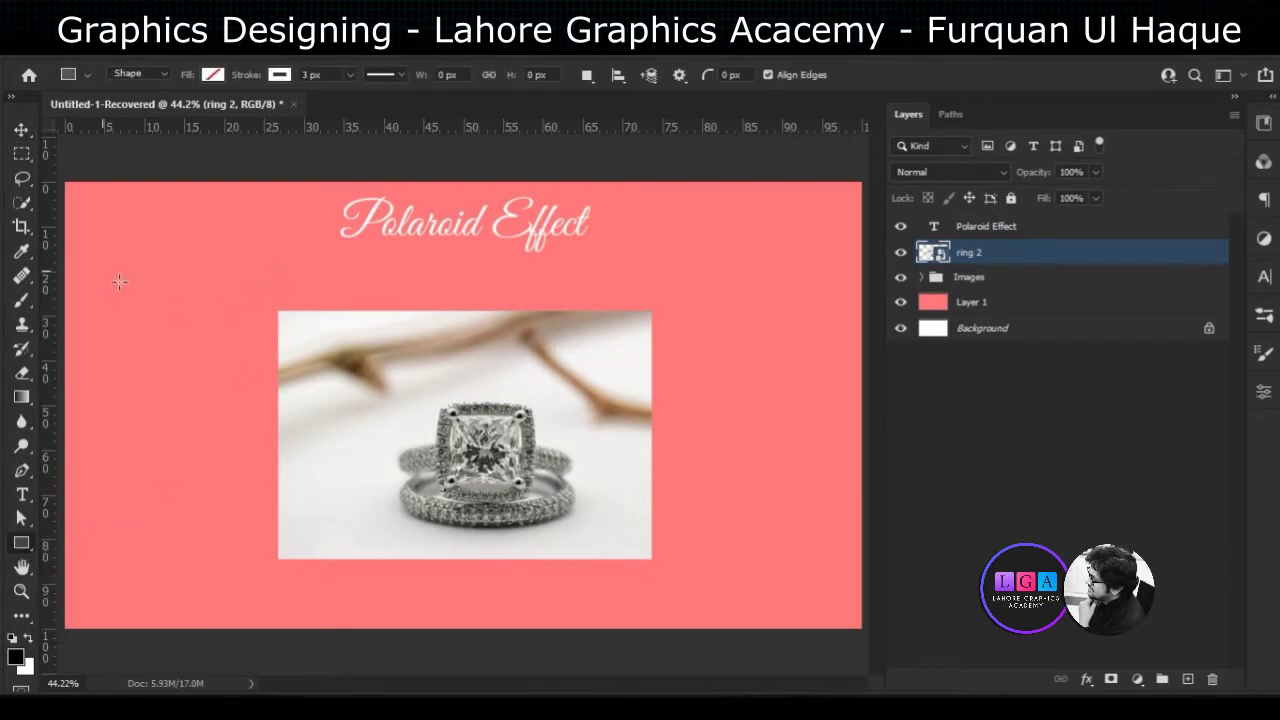
pyautogui.click(901, 252)
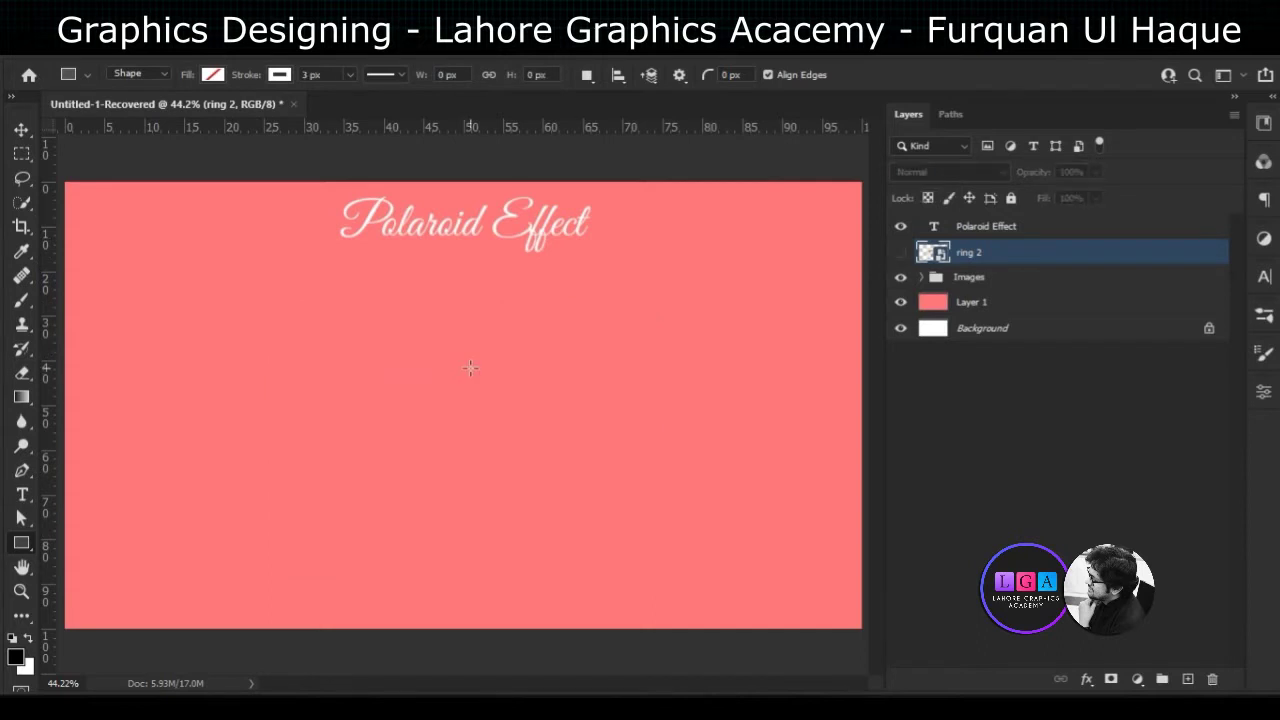
pyautogui.moveTo(257, 295); pyautogui.dragTo(544, 557)
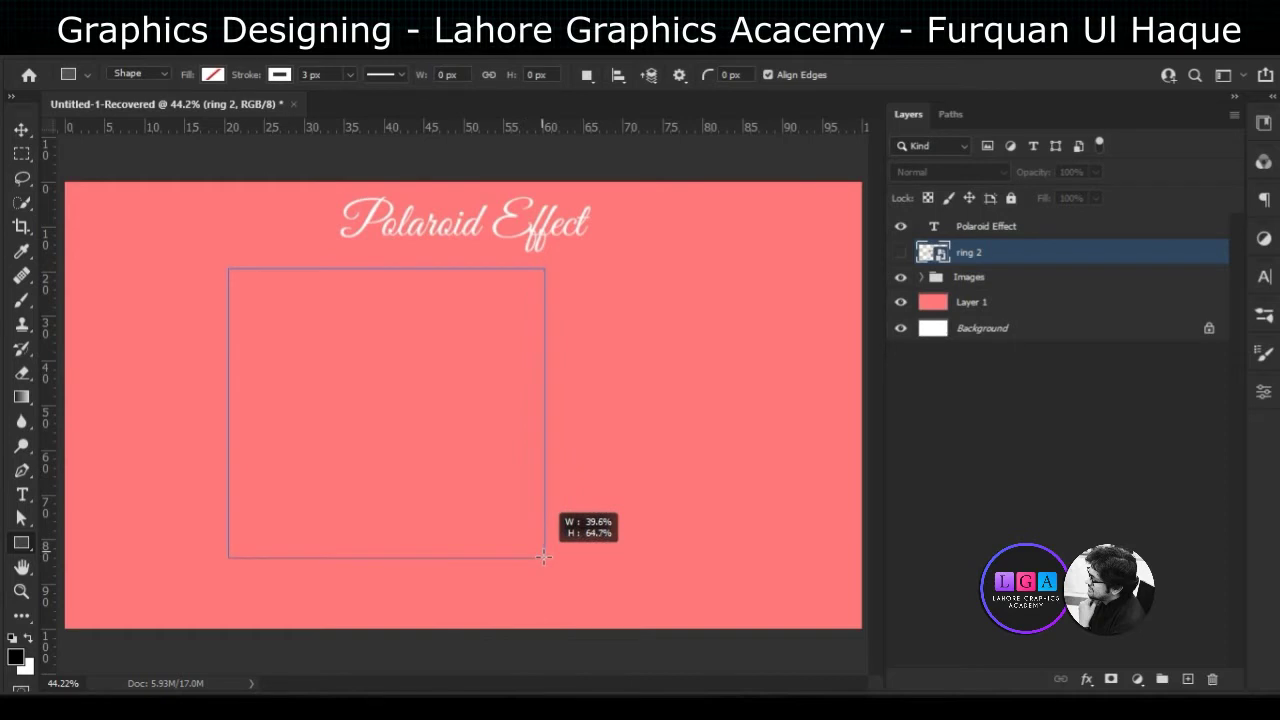
pyautogui.moveTo(544, 557); pyautogui.dragTo(544, 557)
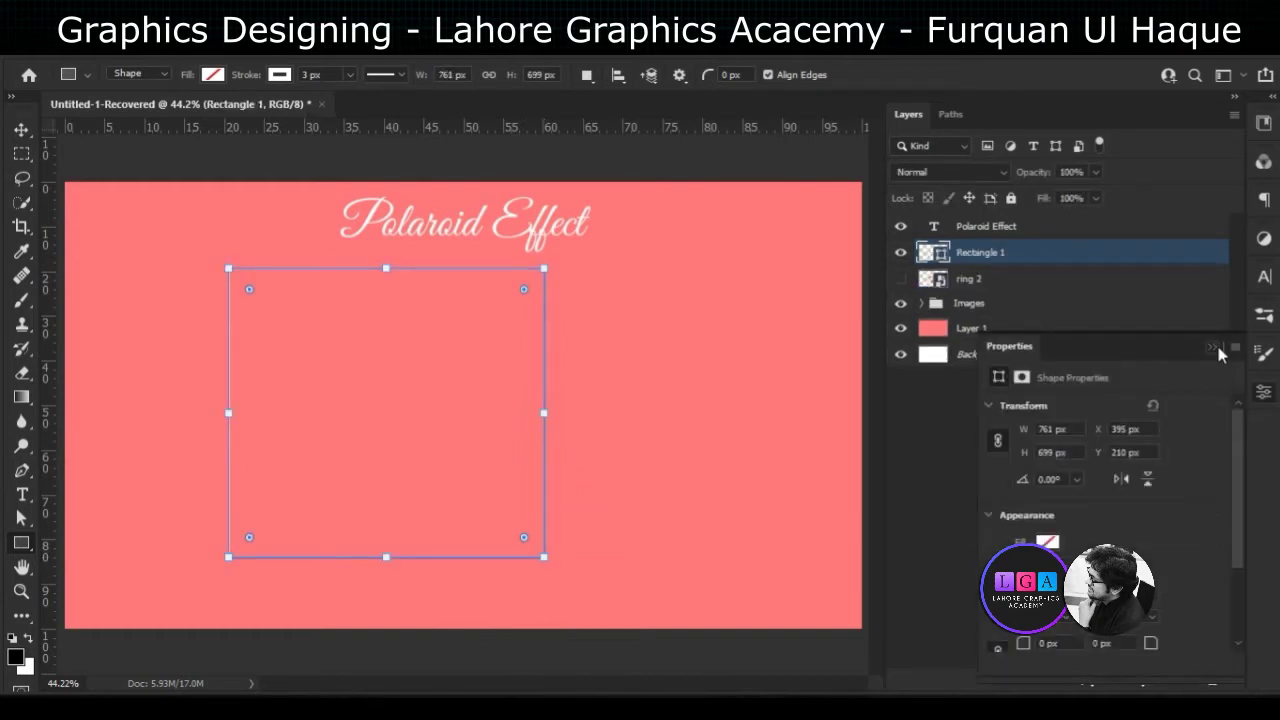
pyautogui.click(1218, 347)
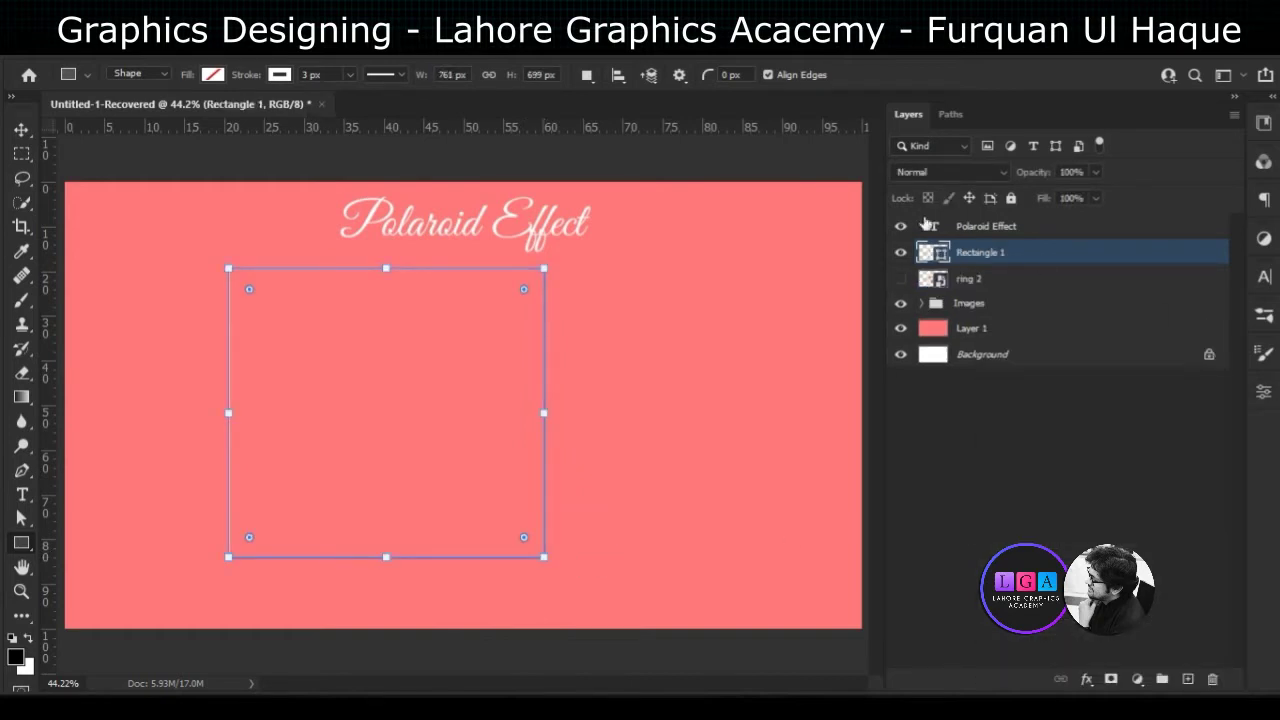
pyautogui.click(213, 76)
pyautogui.click(94, 174)
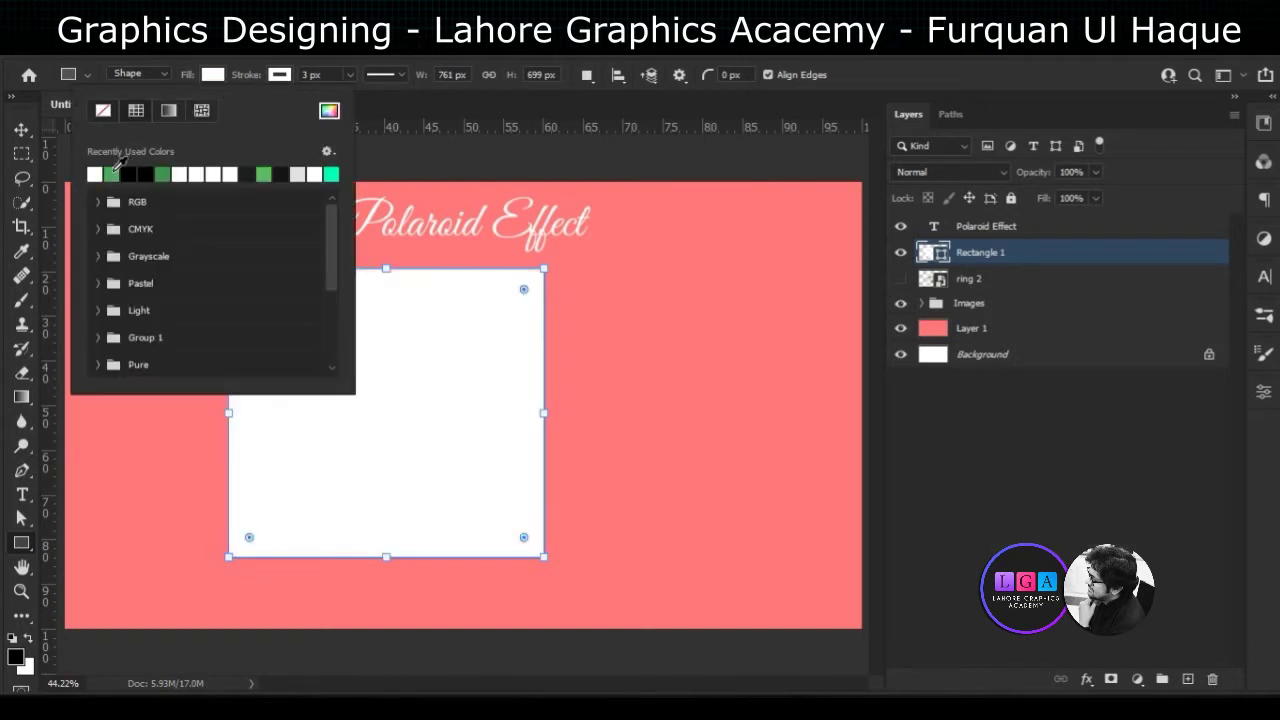
pyautogui.click(196, 83)
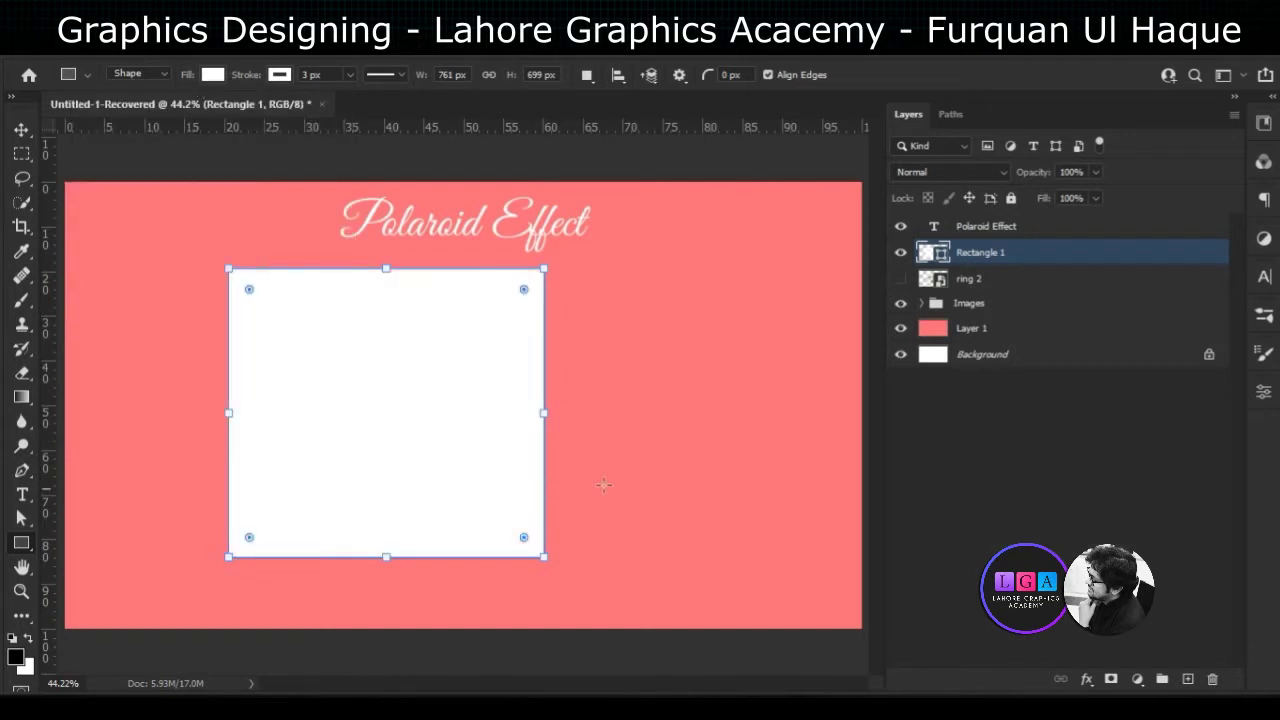
# Rename the rectangle layer Base and show the ring 2 photo again
pyautogui.doubleClick(985, 252)
pyautogui.write('BAse')
pyautogui.write('Ba')
pyautogui.press('Return')
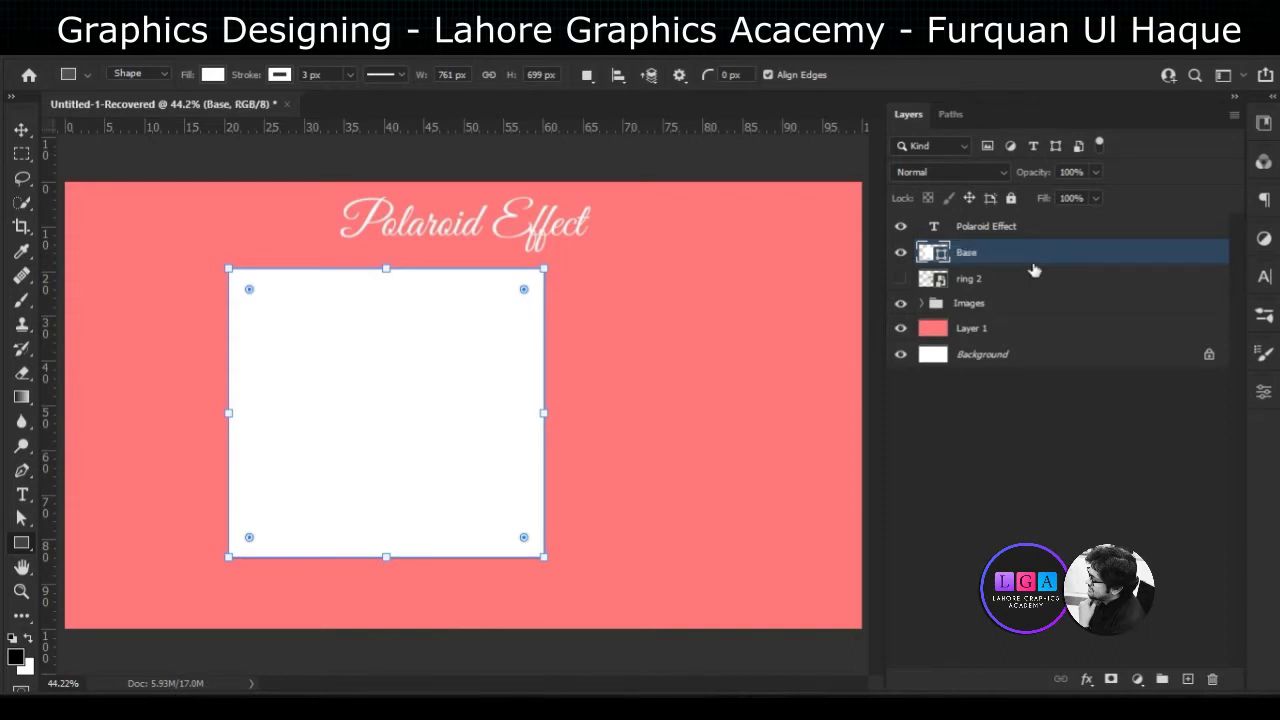
pyautogui.click(901, 284)
# Stack ring 2 above Base, position the photo over the white frame, and hide Base
pyautogui.moveTo(938, 278); pyautogui.dragTo(938, 250)
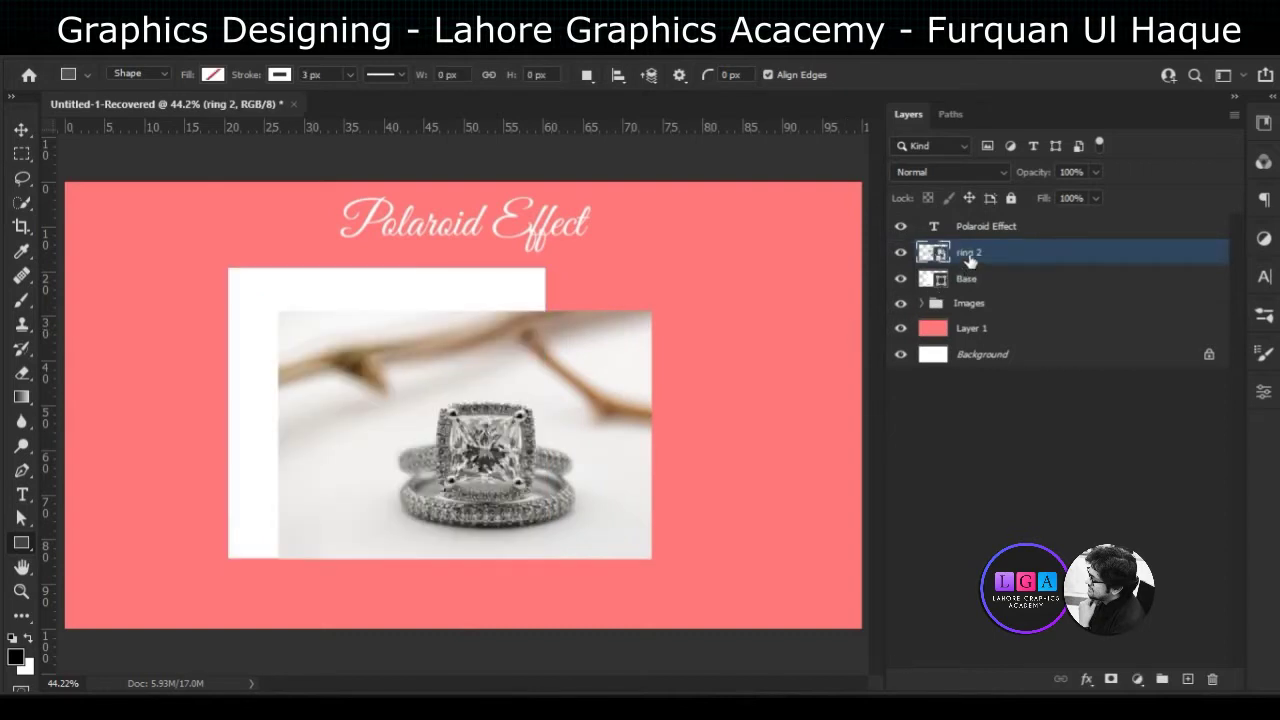
pyautogui.press('v')
pyautogui.moveTo(558, 439)
pyautogui.mouseDown()
pyautogui.moveTo(496, 421)
pyautogui.moveTo(508, 424)
pyautogui.mouseUp()
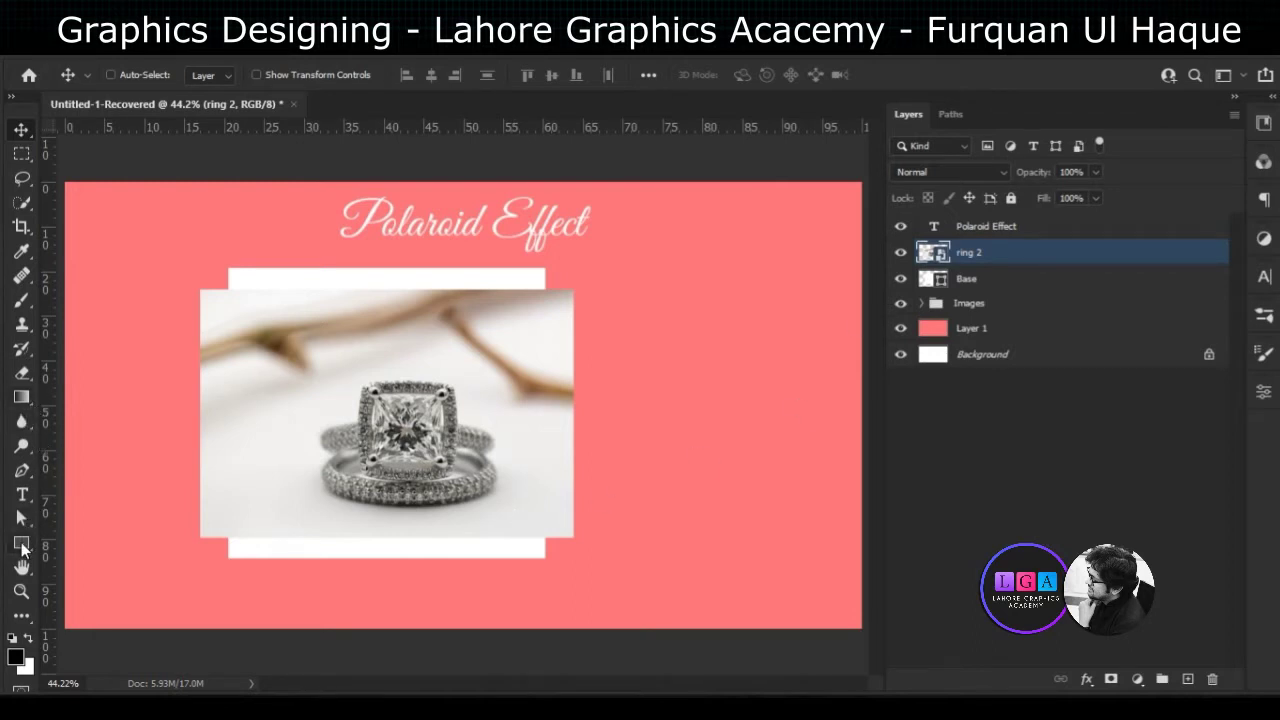
pyautogui.moveTo(22, 548); pyautogui.dragTo(102, 542)
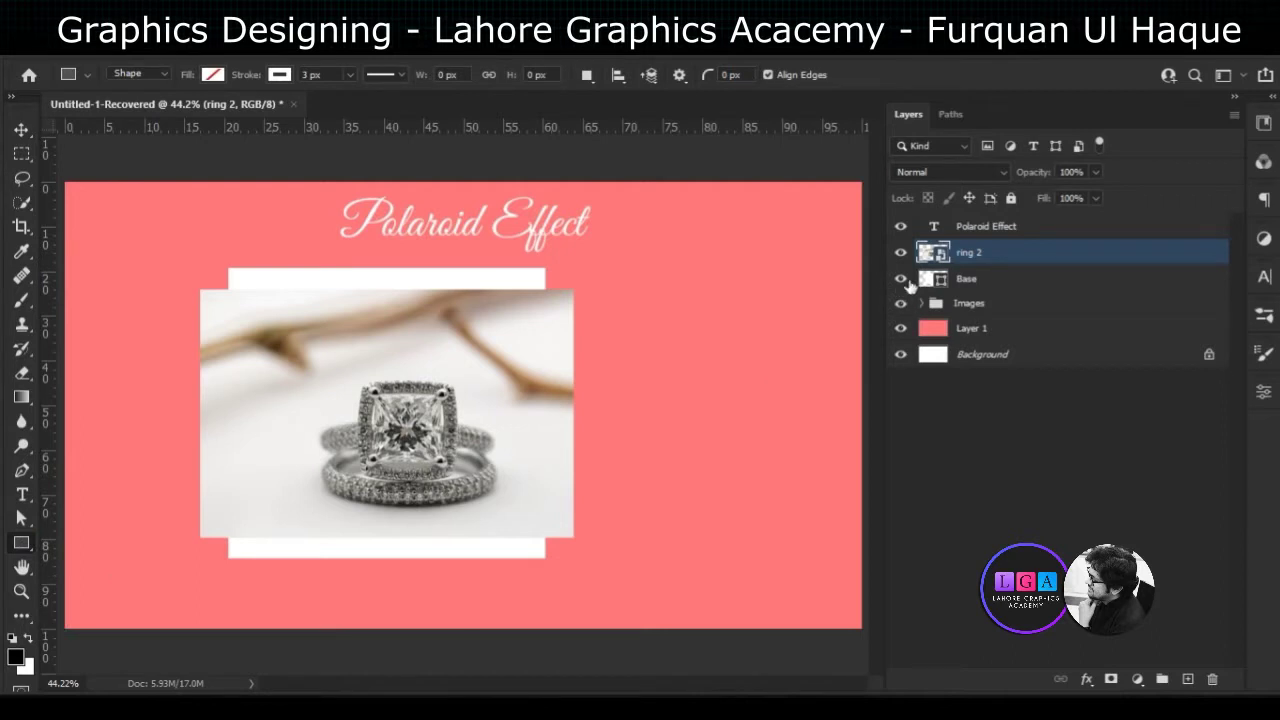
pyautogui.click(901, 279)
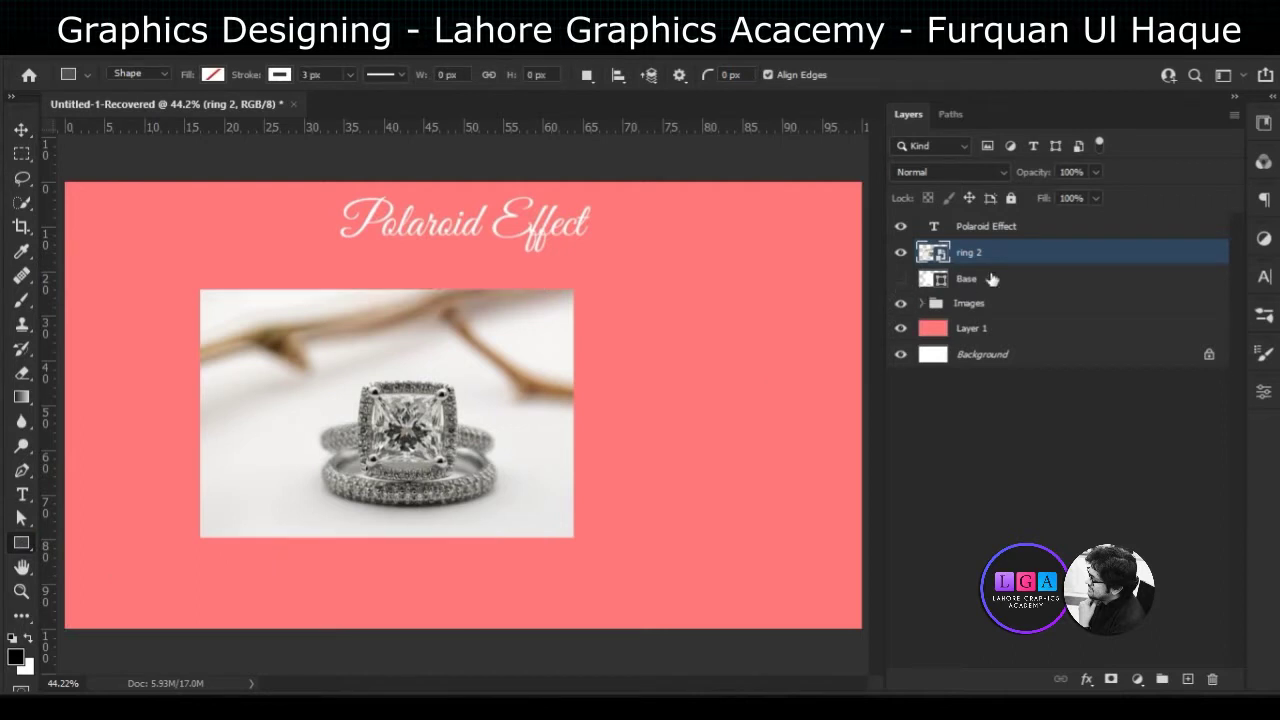
# Move the ring photo to the poster's right side and set the Rectangle tool fill to black
pyautogui.press('v')
pyautogui.moveTo(500, 392); pyautogui.dragTo(755, 417)
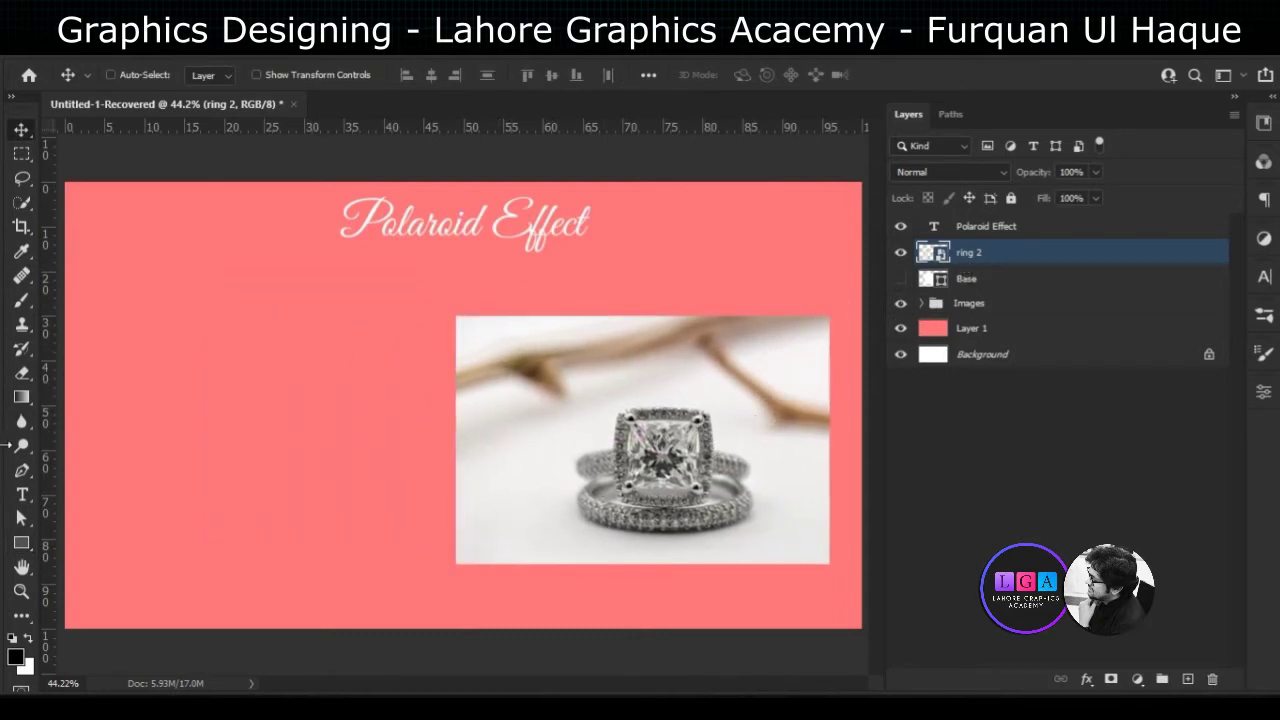
pyautogui.moveTo(21, 543); pyautogui.dragTo(88, 552)
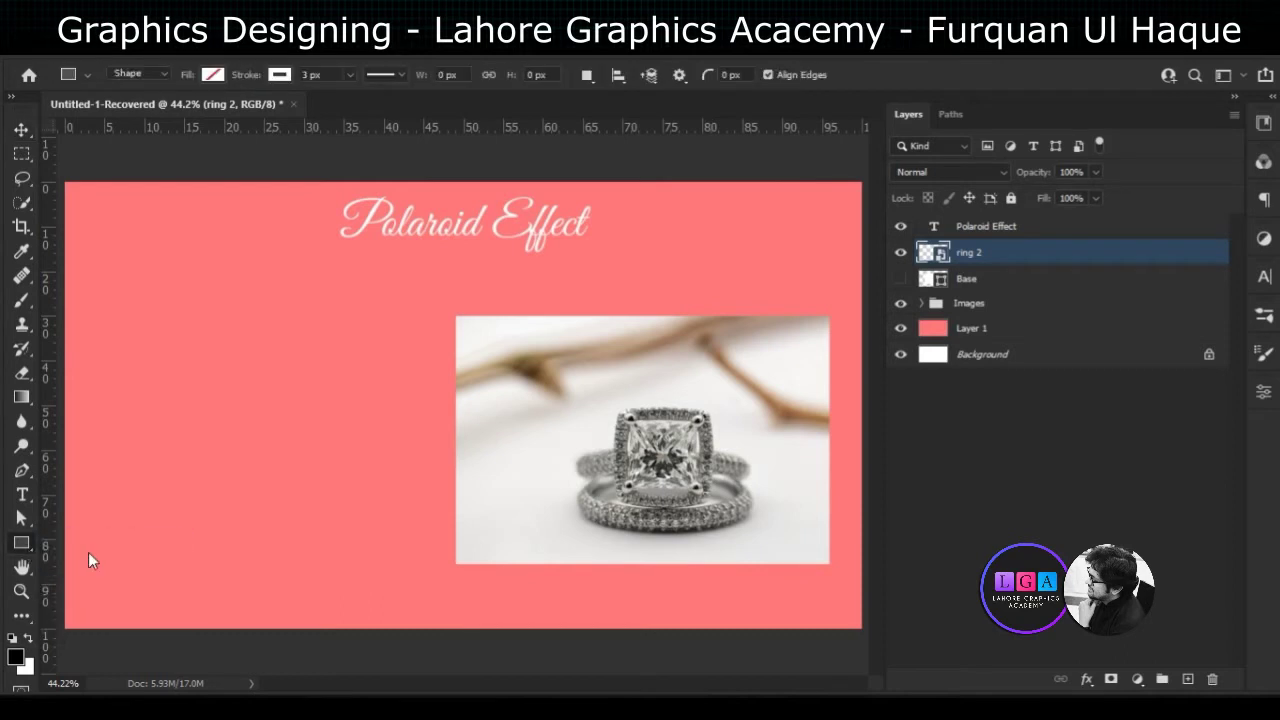
pyautogui.hotkey('shift', 'u')
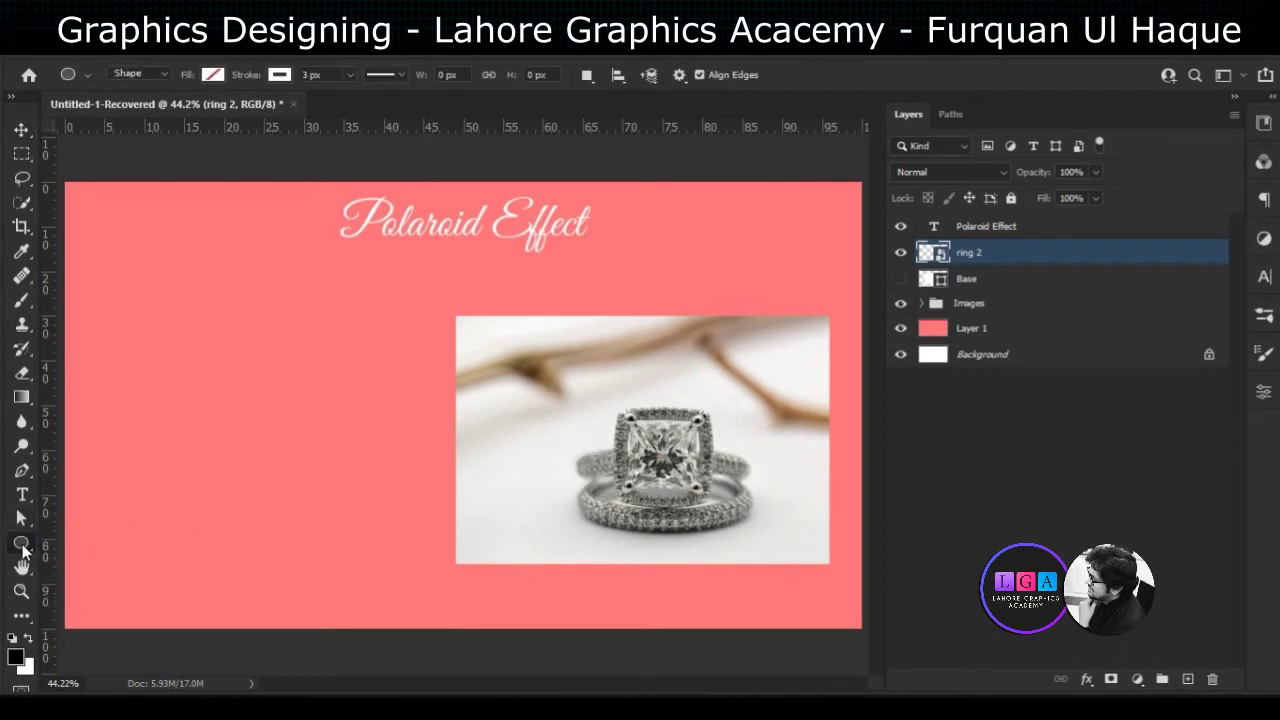
pyautogui.rightClick(21, 545)
pyautogui.click(93, 544)
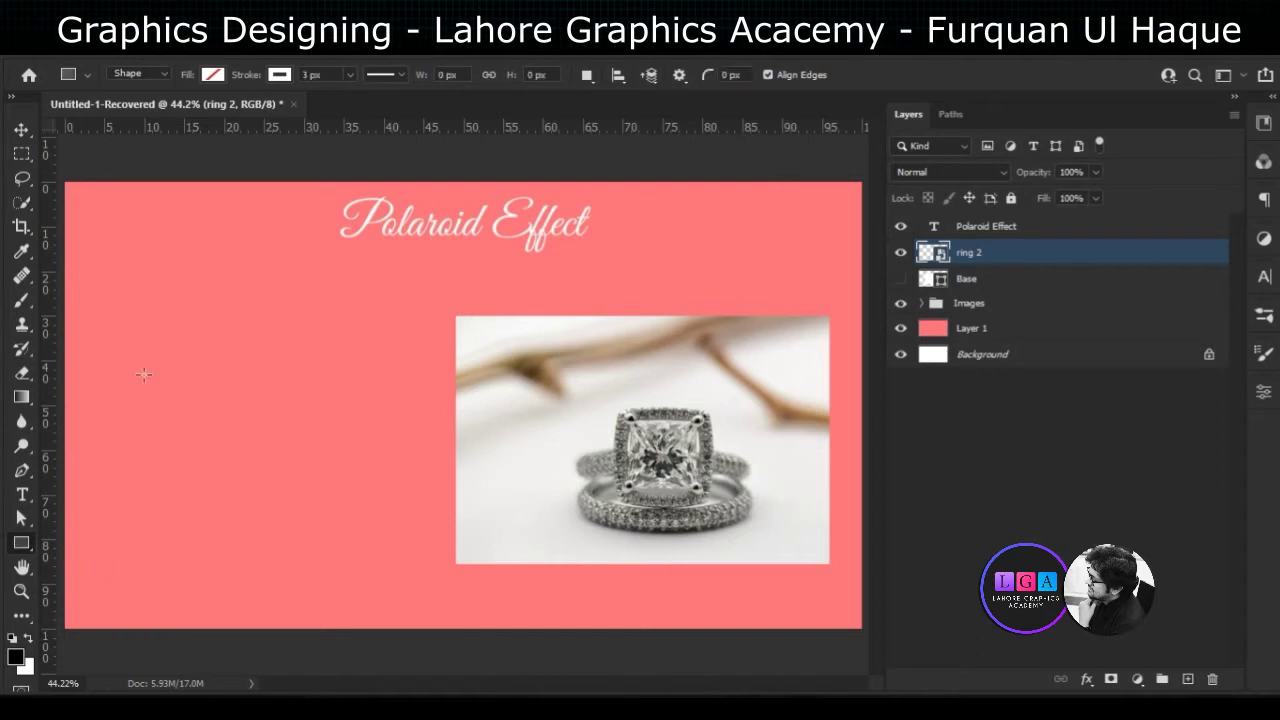
pyautogui.click(212, 75)
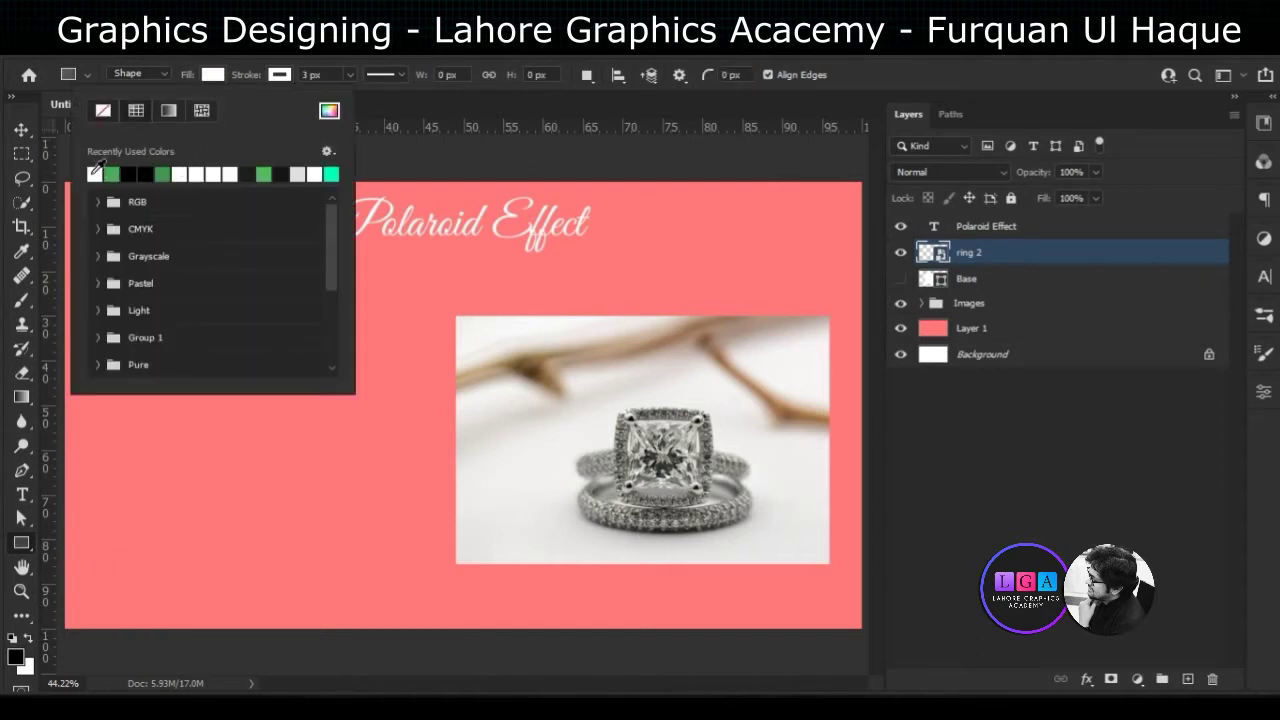
pyautogui.click(139, 172)
pyautogui.click(934, 457)
pyautogui.click(934, 457)
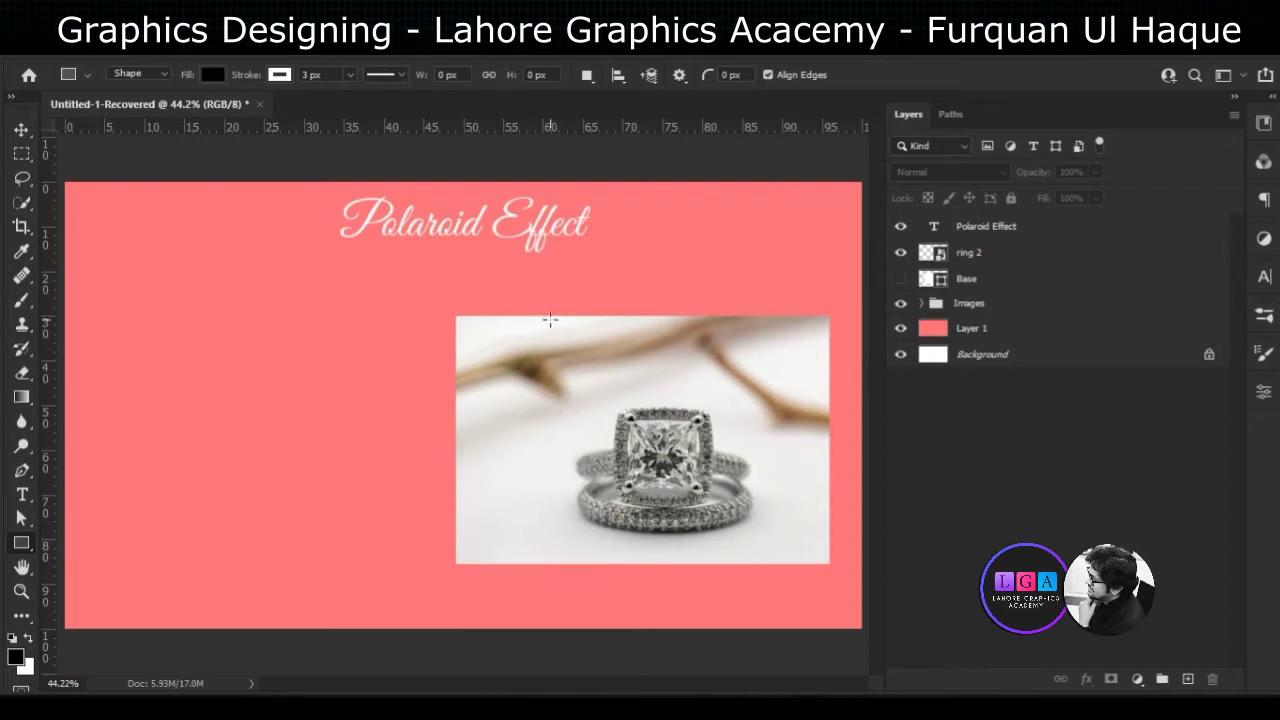
# Clip ring 2 to a 537 × 548 px rectangle beneath it and group both as Group 1
pyautogui.moveTo(550, 325)
pyautogui.mouseDown()
pyautogui.moveTo(789, 556)
pyautogui.moveTo(772, 551)
pyautogui.mouseUp()
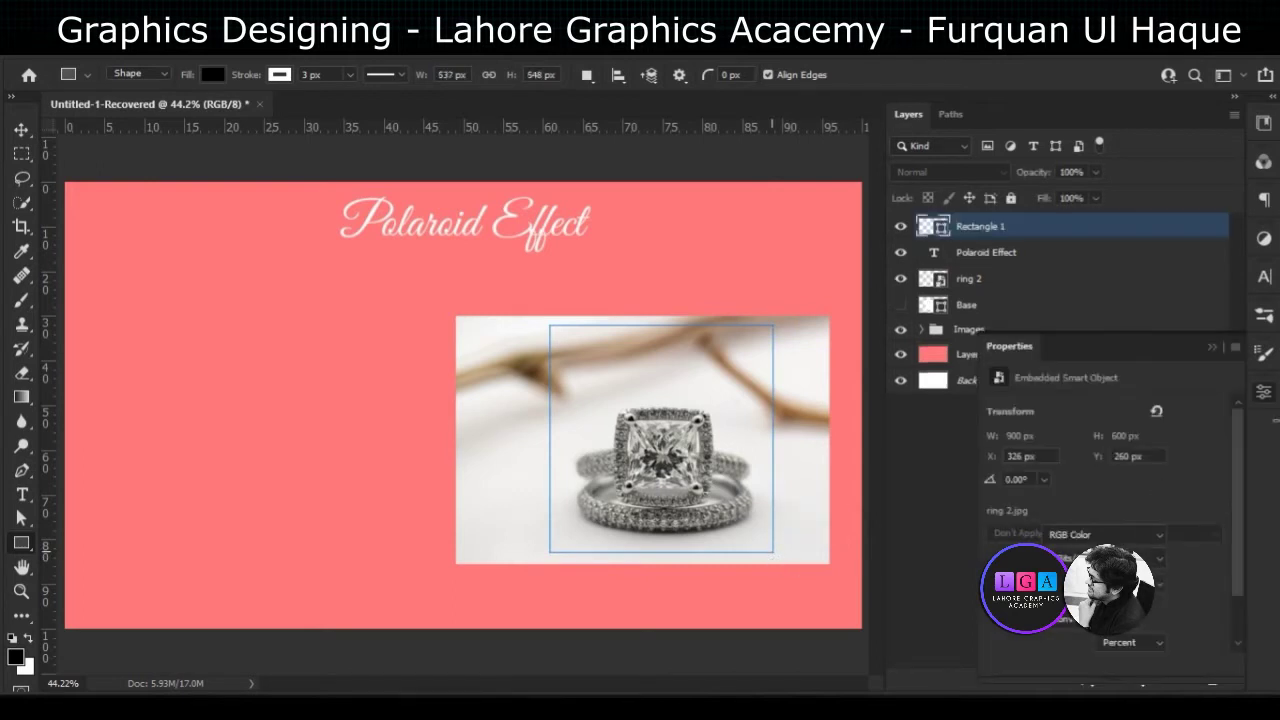
pyautogui.click(1213, 346)
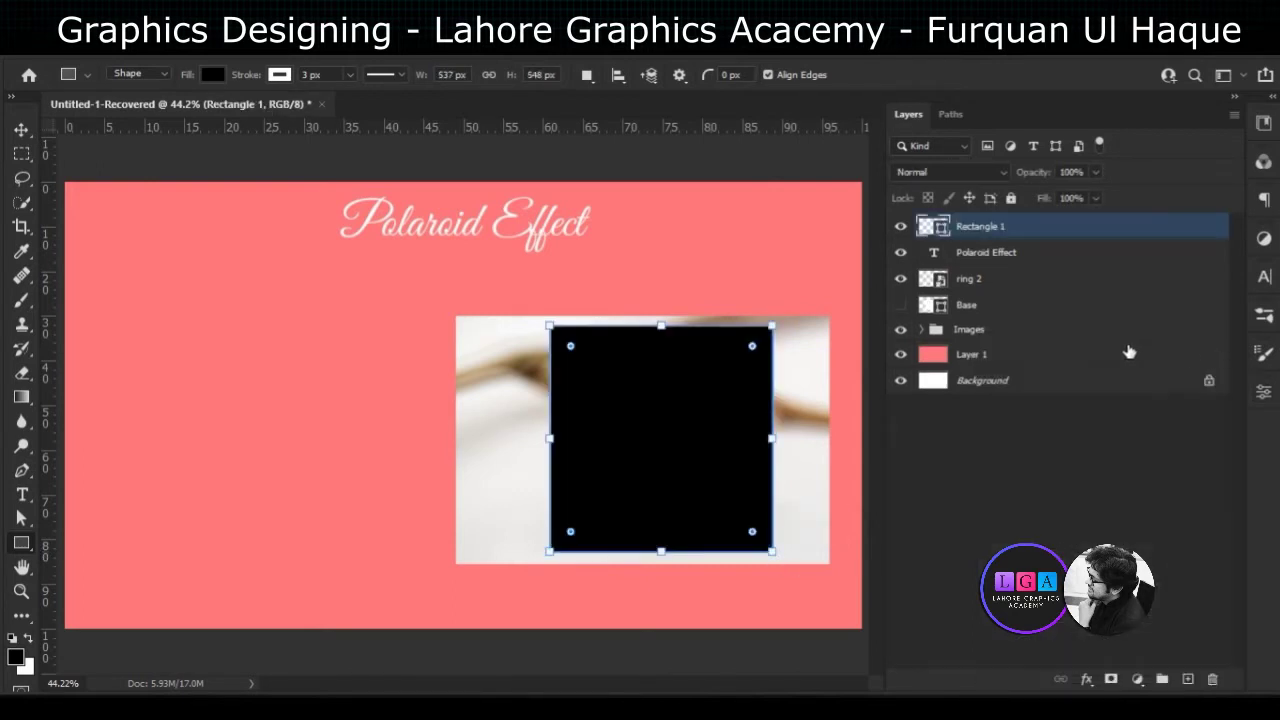
pyautogui.click(966, 285)
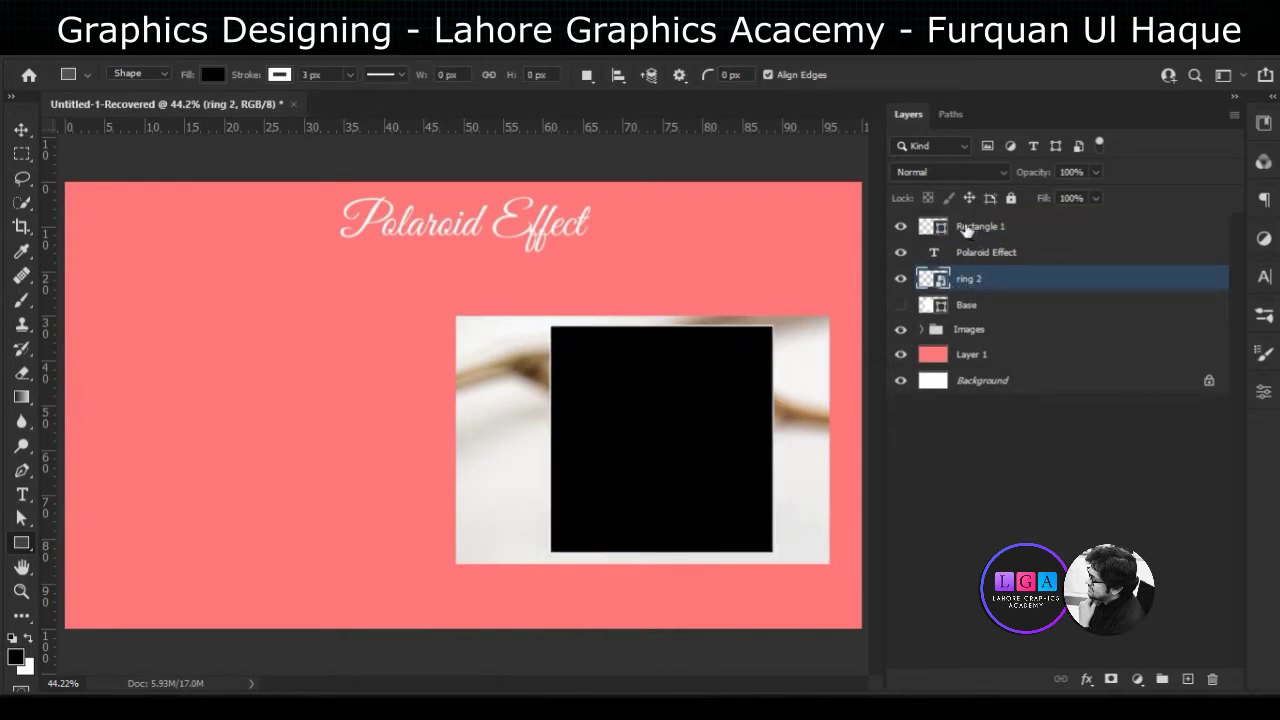
pyautogui.moveTo(966, 229); pyautogui.dragTo(993, 284)
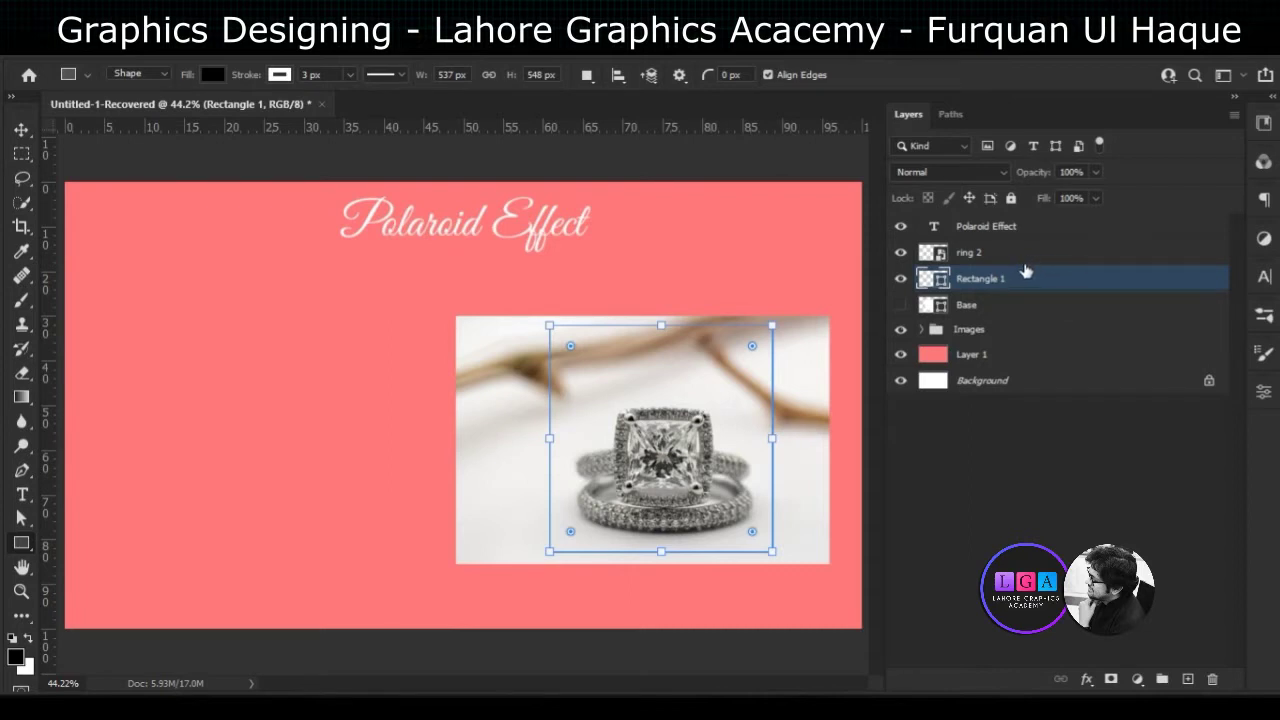
pyautogui.moveTo(1025, 272); pyautogui.dragTo(1025, 263)
pyautogui.keyDown('alt'); pyautogui.click(1025, 265); pyautogui.keyUp('alt')
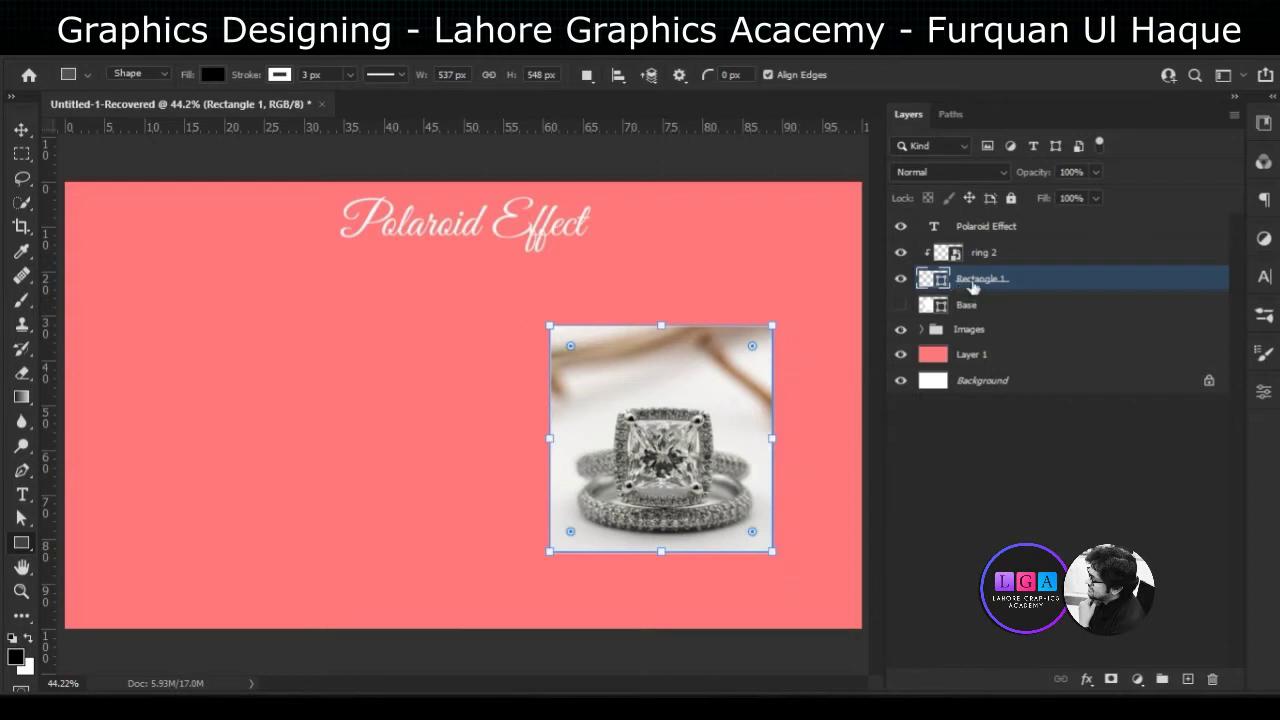
pyautogui.keyDown('shift'); pyautogui.click(1020, 258); pyautogui.keyUp('shift')
pyautogui.hotkey('ctrl', 'g')
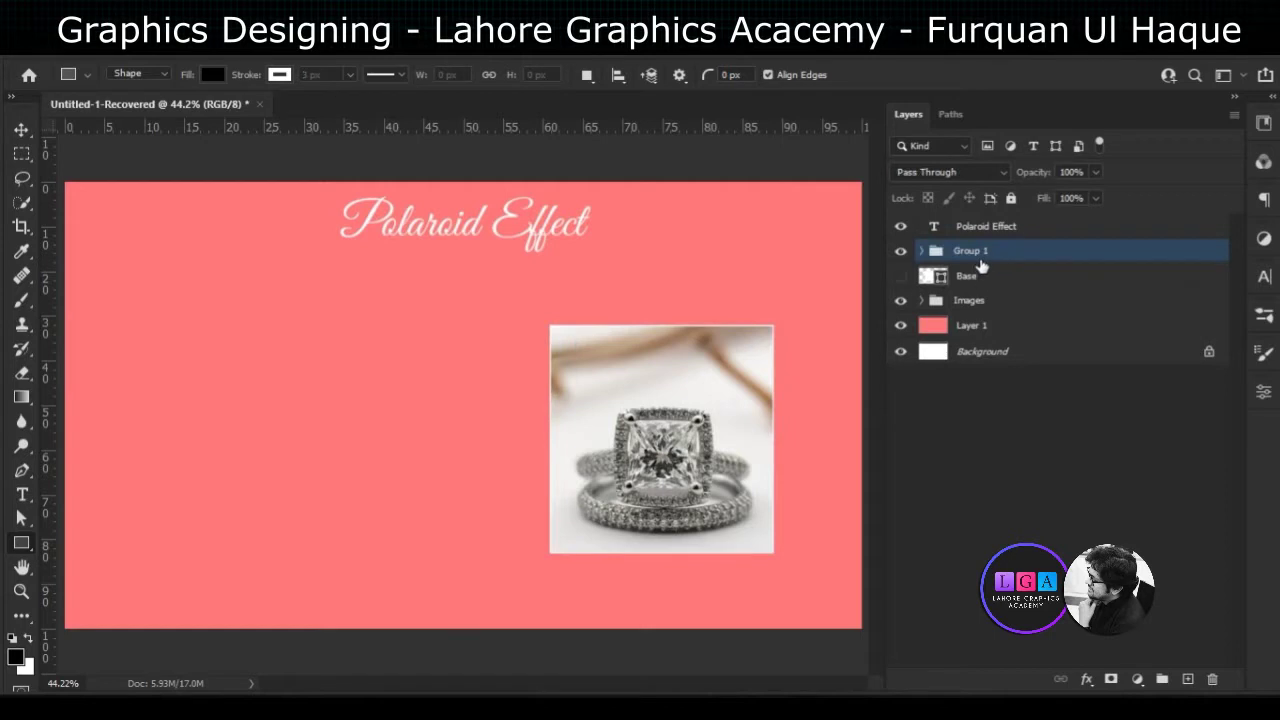
# Rename the new group Ring Image
pyautogui.doubleClick(970, 251)
pyautogui.write('Ring Image')
pyautogui.press('Return')
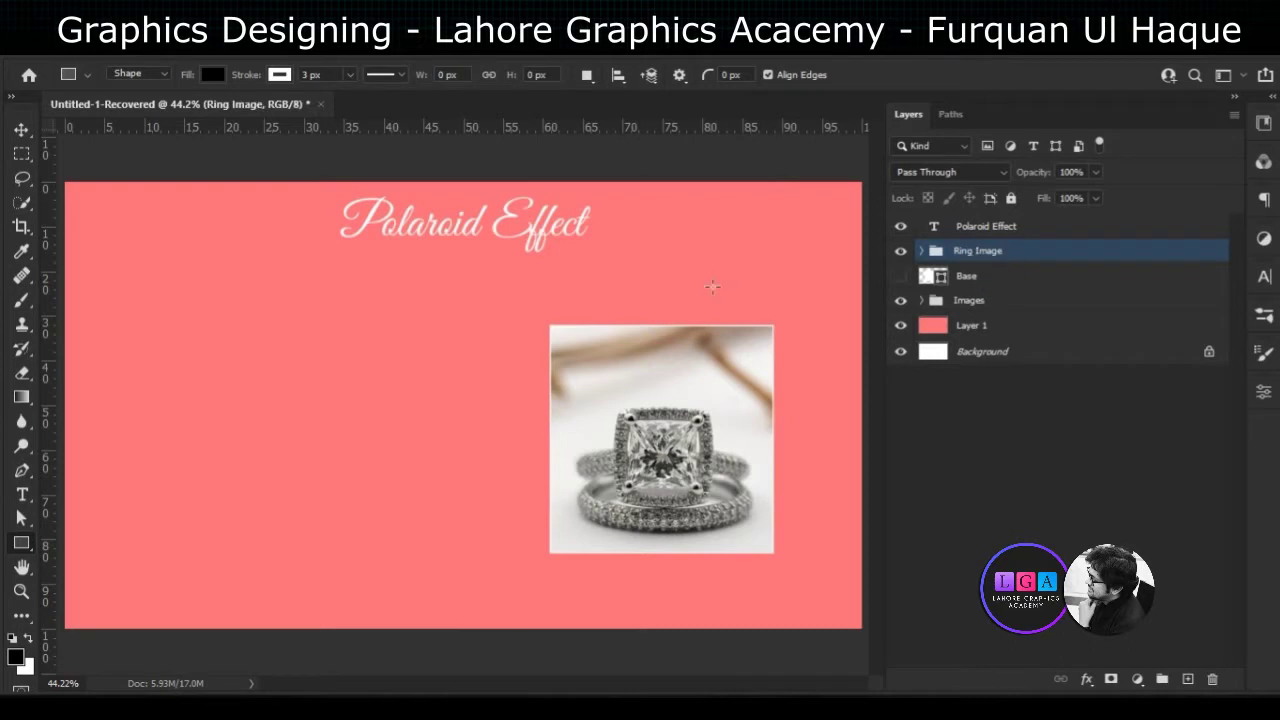
# Set the stroke width of Rectangle 1 inside Ring Image to 0 px
pyautogui.scroll(2, 577, 379)
pyautogui.scroll(1, 820, 300)
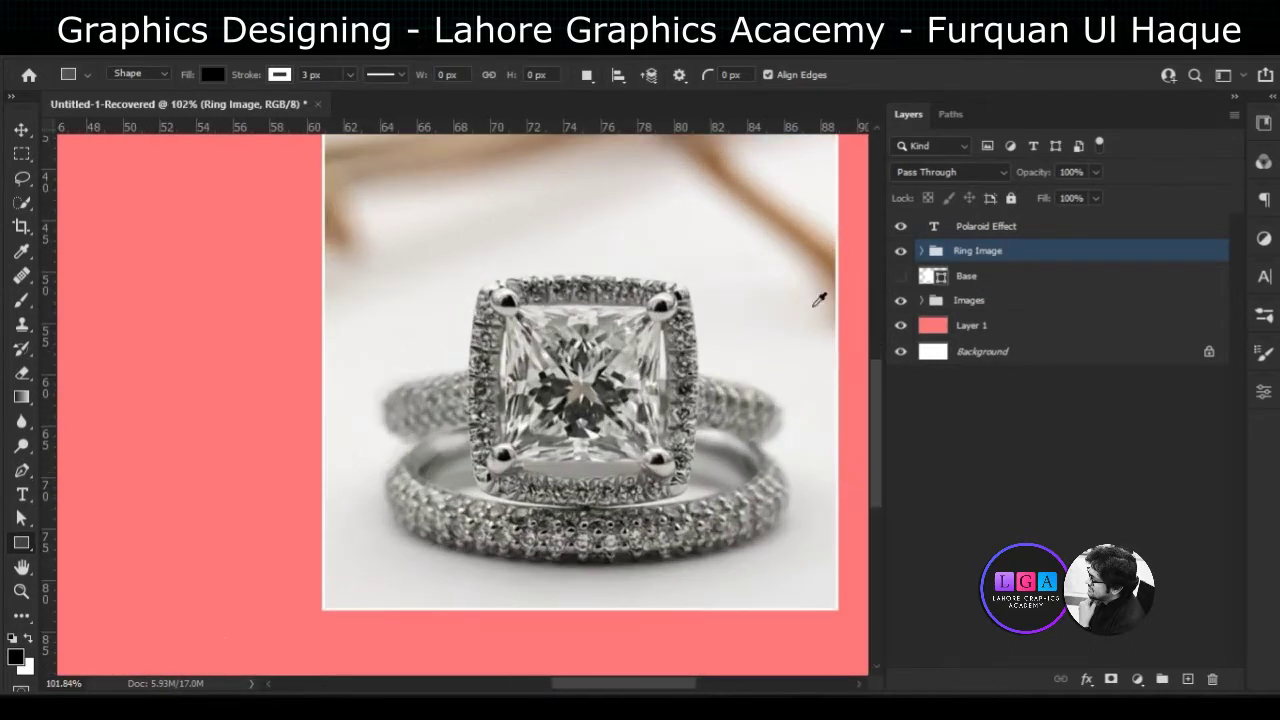
pyautogui.scroll(1, 628, 293)
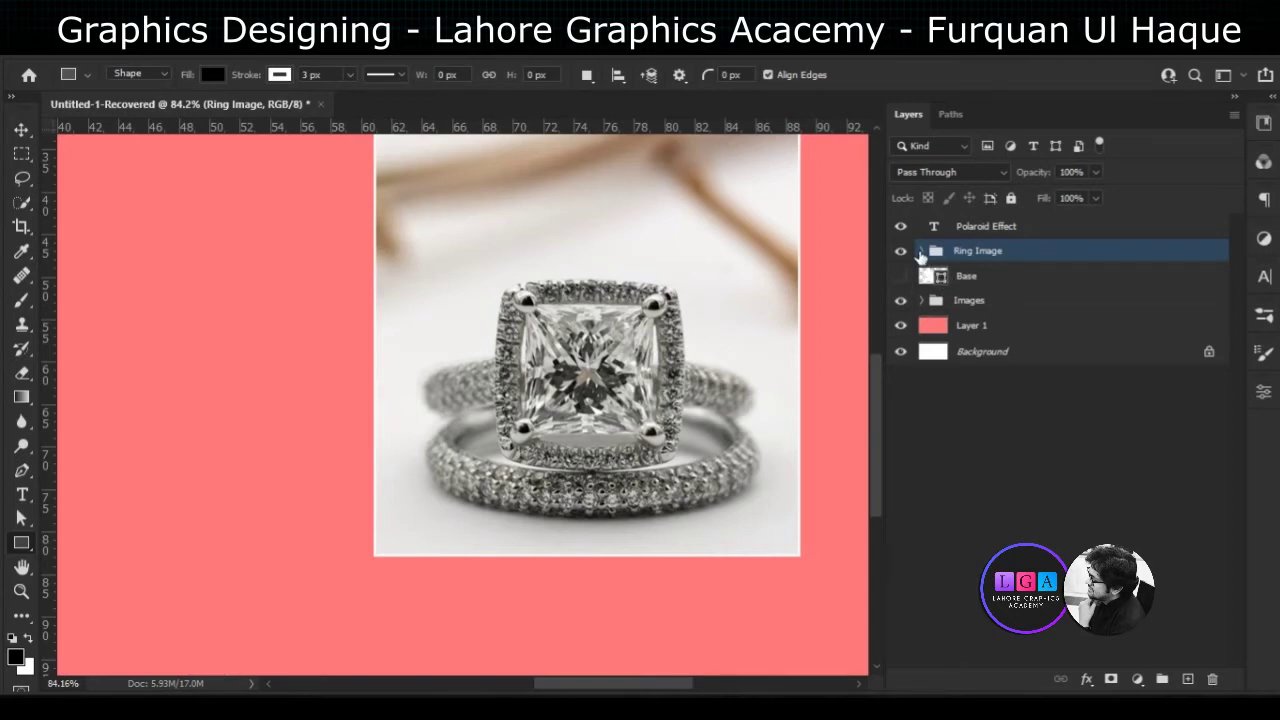
pyautogui.click(921, 251)
pyautogui.click(933, 302)
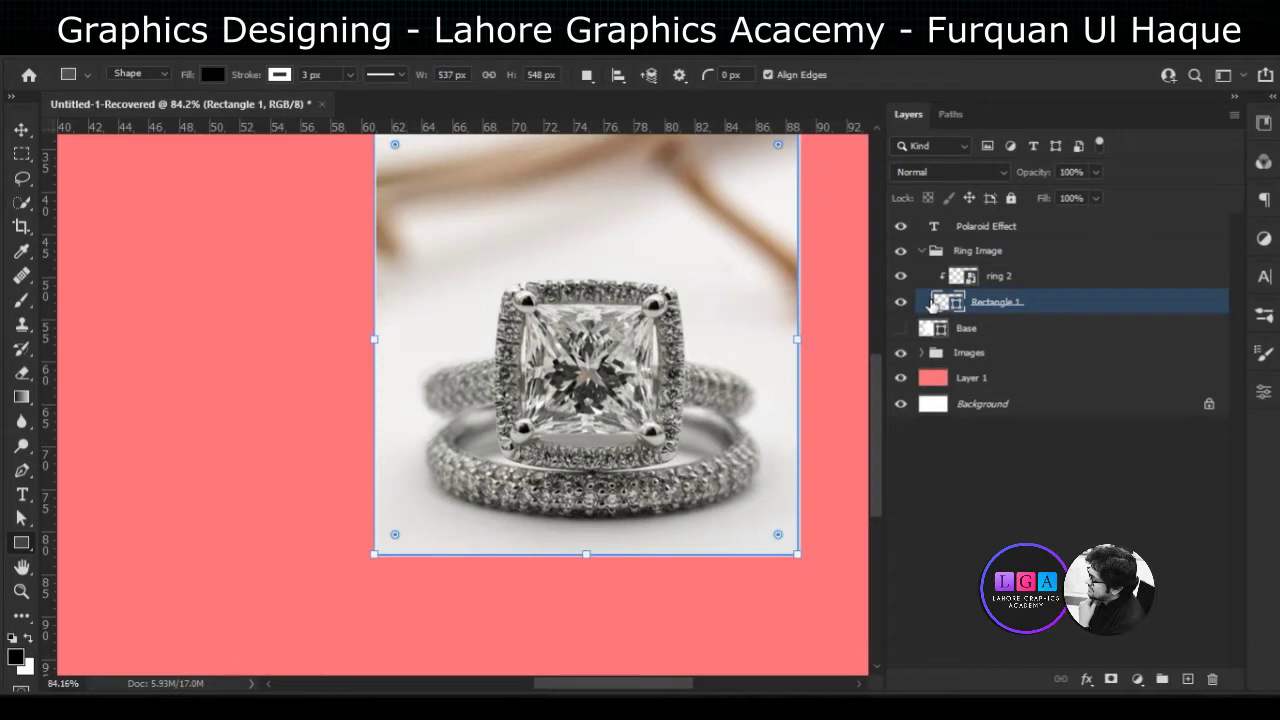
pyautogui.moveTo(288, 82); pyautogui.dragTo(271, 82)
pyautogui.click(316, 78)
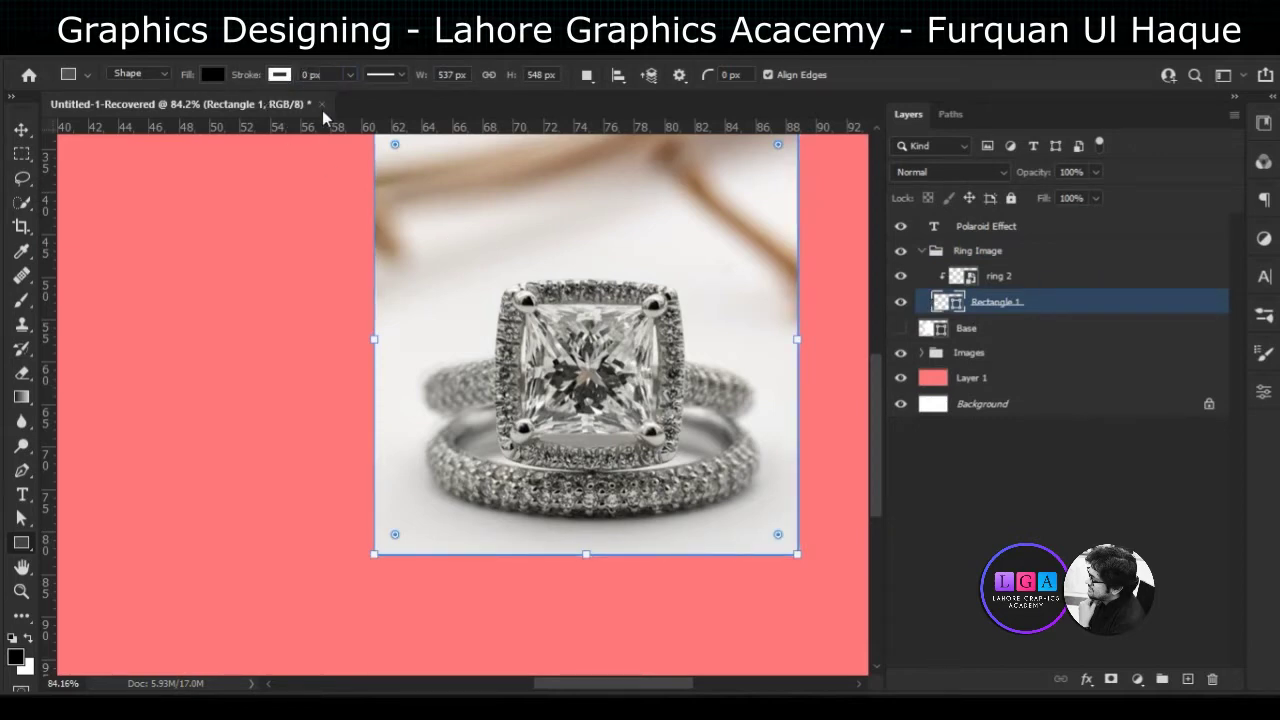
pyautogui.click(1077, 518)
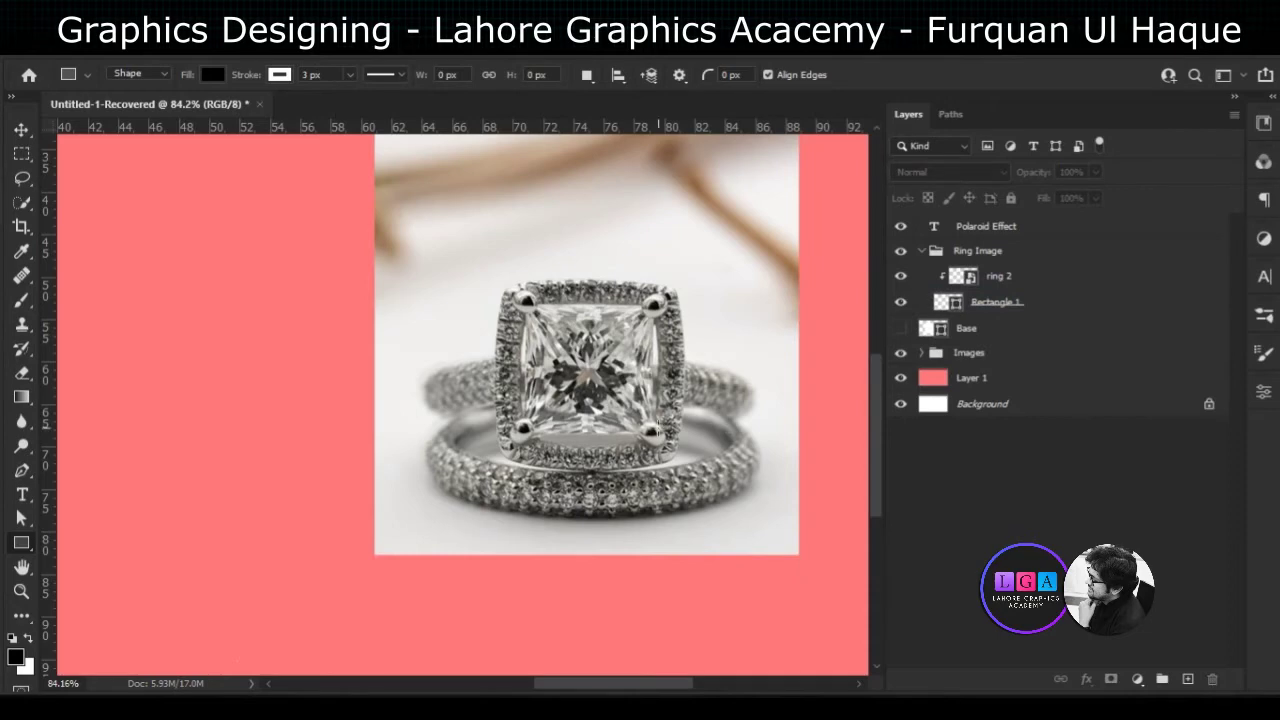
pyautogui.scroll(-3, 665, 428)
pyautogui.scroll(-1, 665, 428)
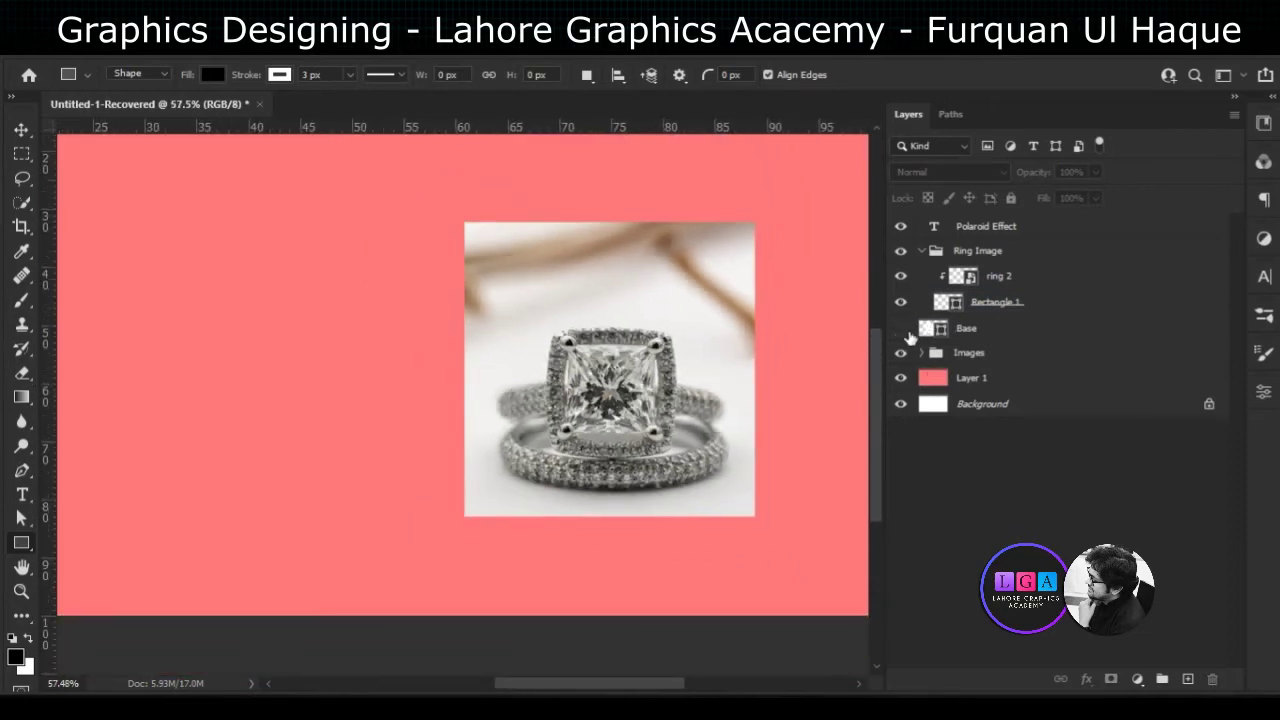
# Show the Base frame, fit the poster in view, and move Ring Image onto the frame's upper part
pyautogui.click(901, 330)
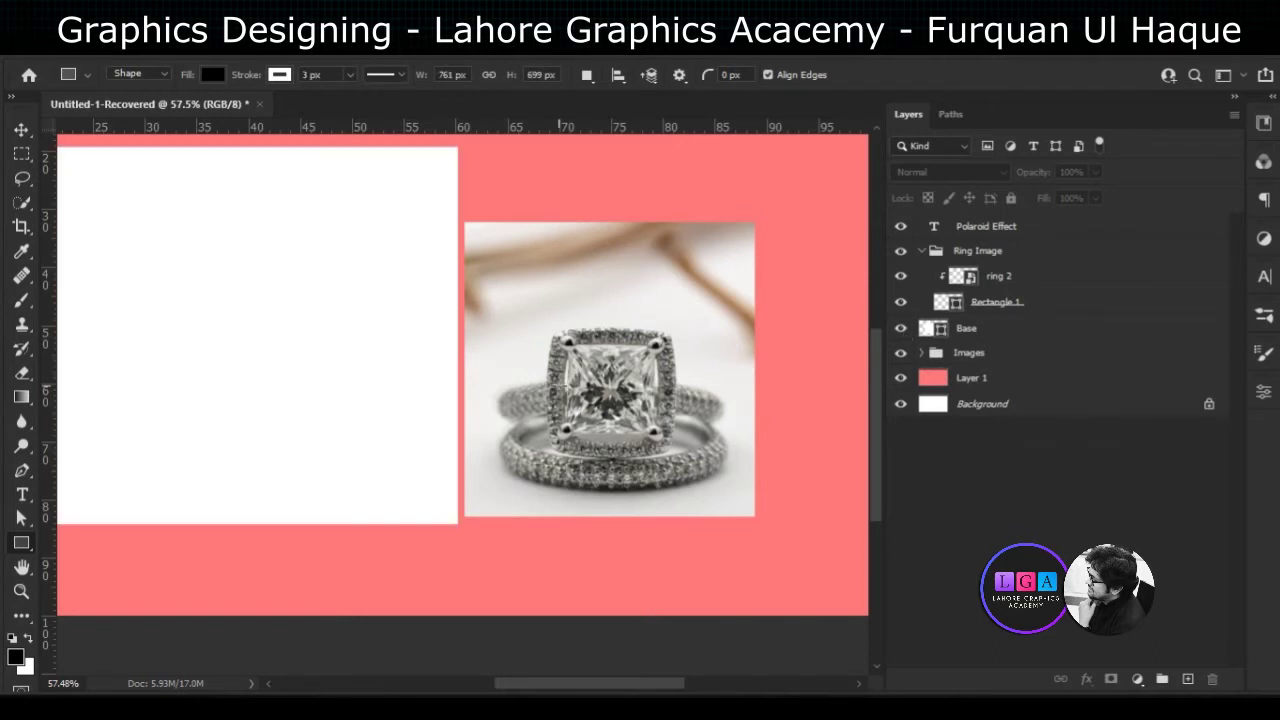
pyautogui.hotkey('ctrl', '0')
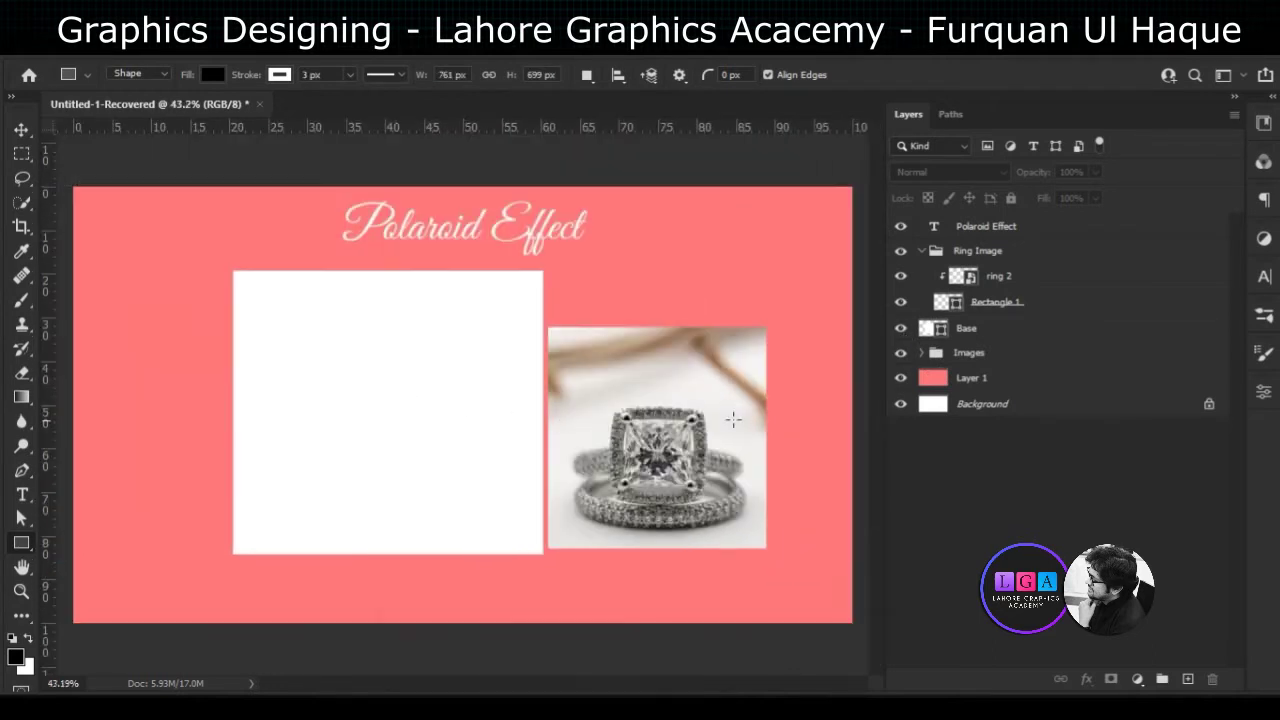
pyautogui.click(972, 252)
pyautogui.press('v')
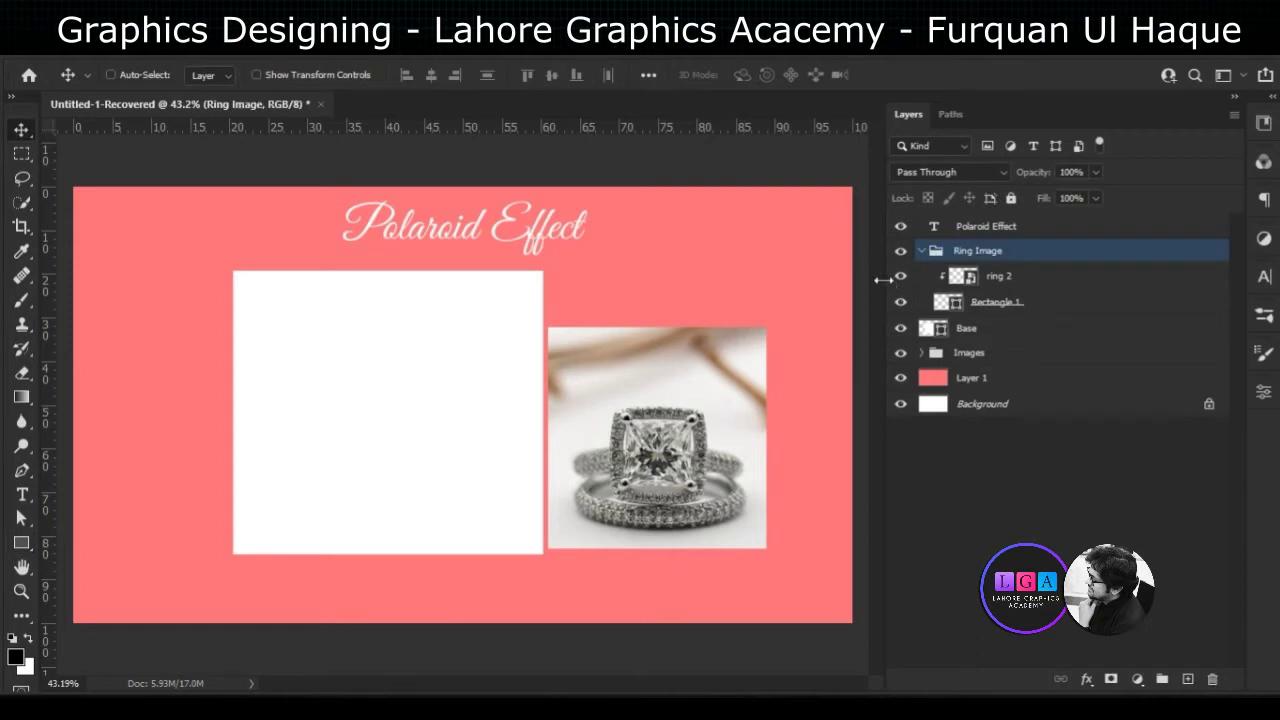
pyautogui.click(921, 251)
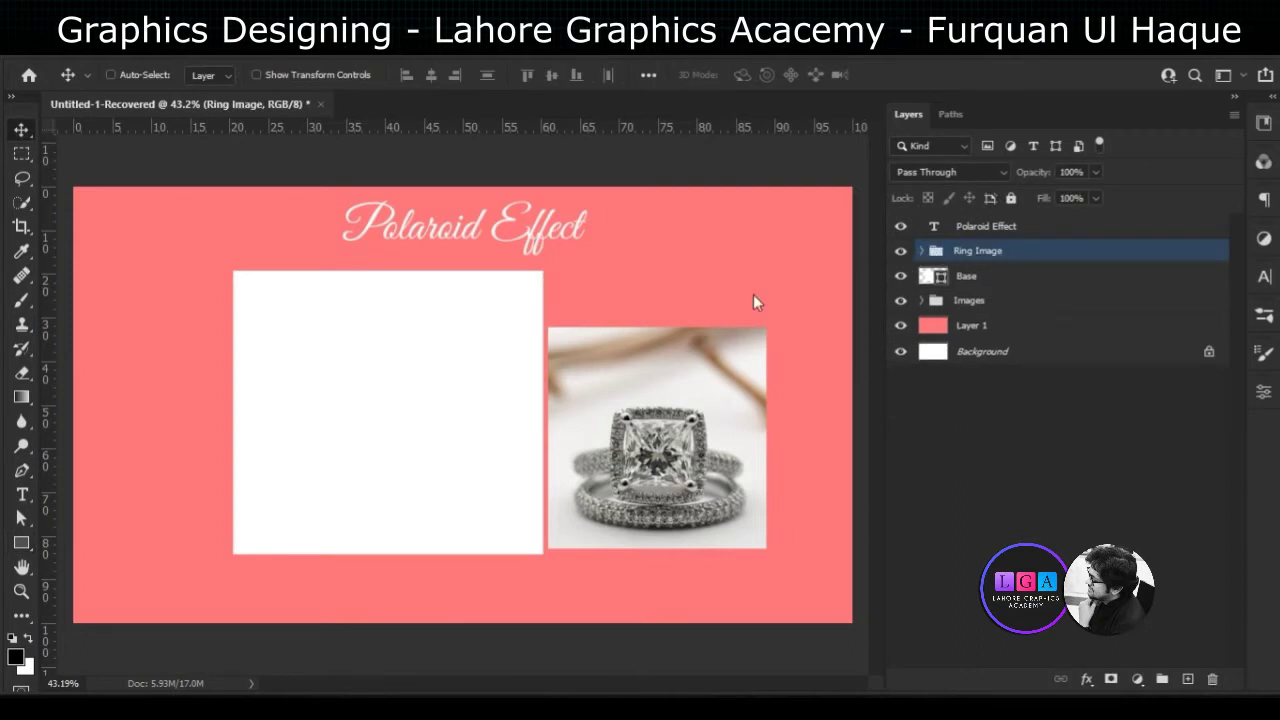
pyautogui.moveTo(663, 422)
pyautogui.mouseDown()
pyautogui.moveTo(405, 360)
pyautogui.moveTo(398, 378)
pyautogui.mouseUp()
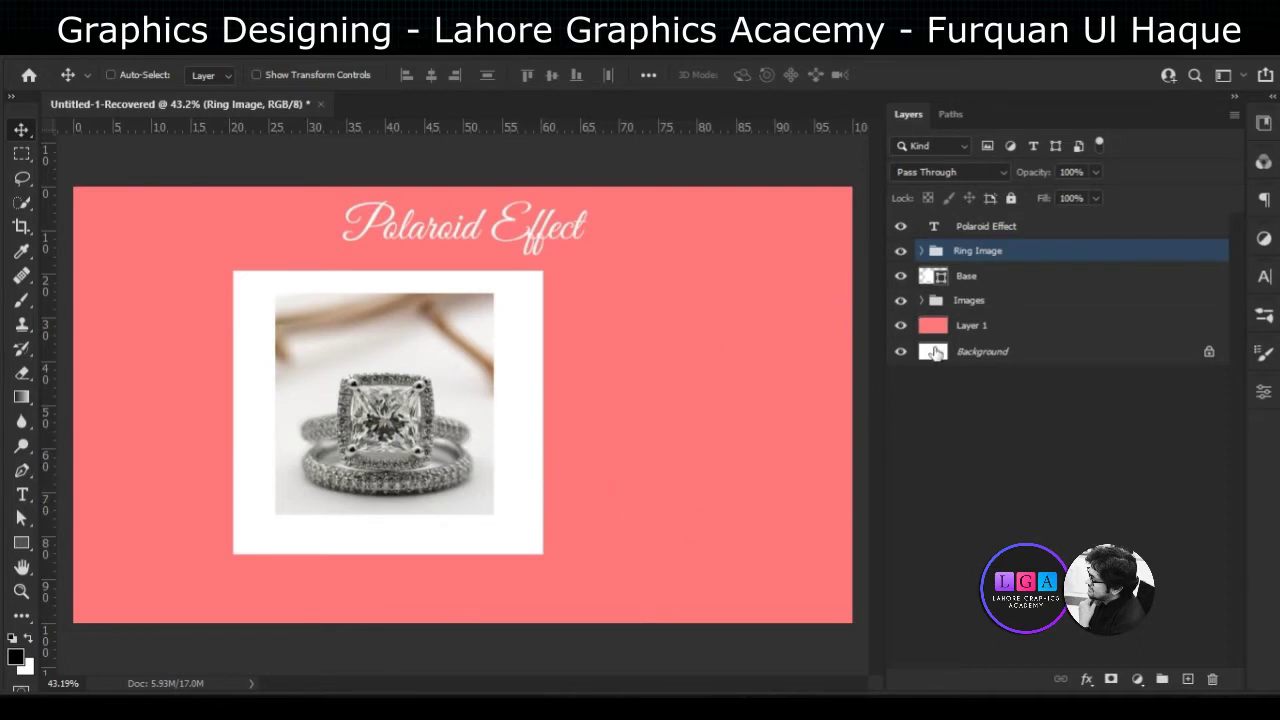
pyautogui.click(975, 273)
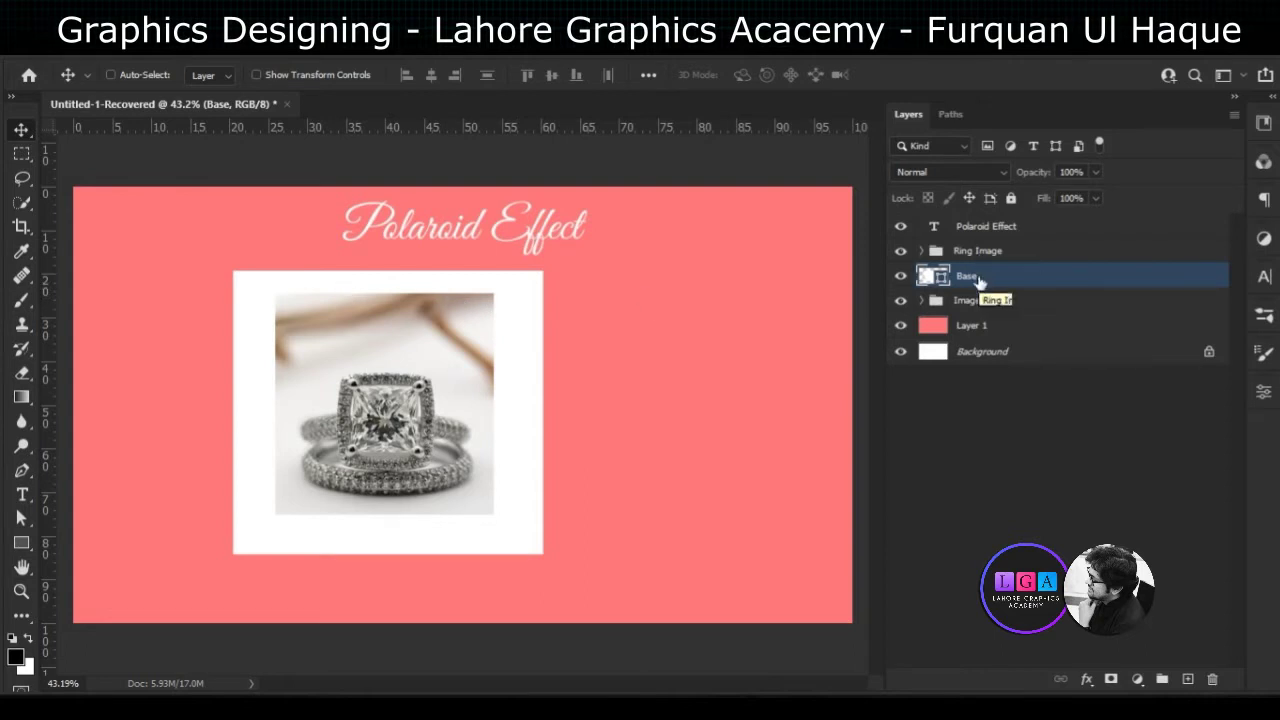
# Resize the white Base frame to 81.28% wide and 102.56% tall around the ring photo
pyautogui.press('ctrl')
pyautogui.hotkey('ctrl', 't')
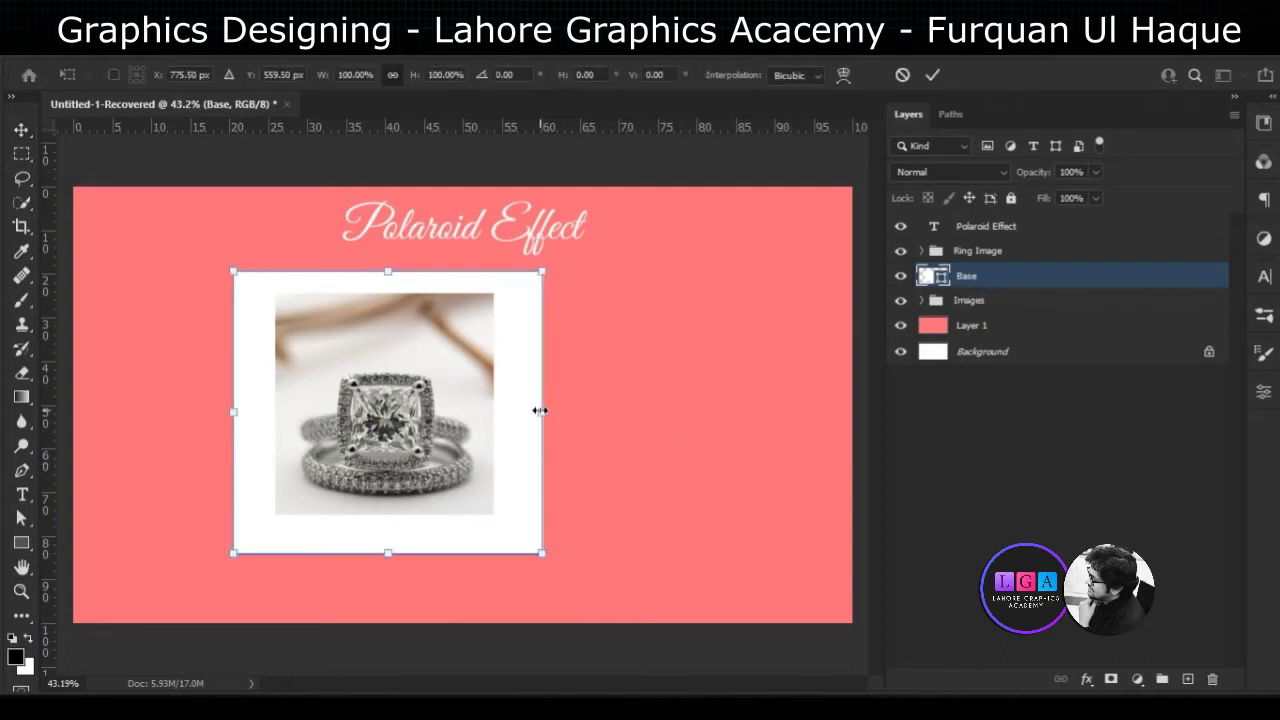
pyautogui.moveTo(541, 411); pyautogui.dragTo(516, 412)
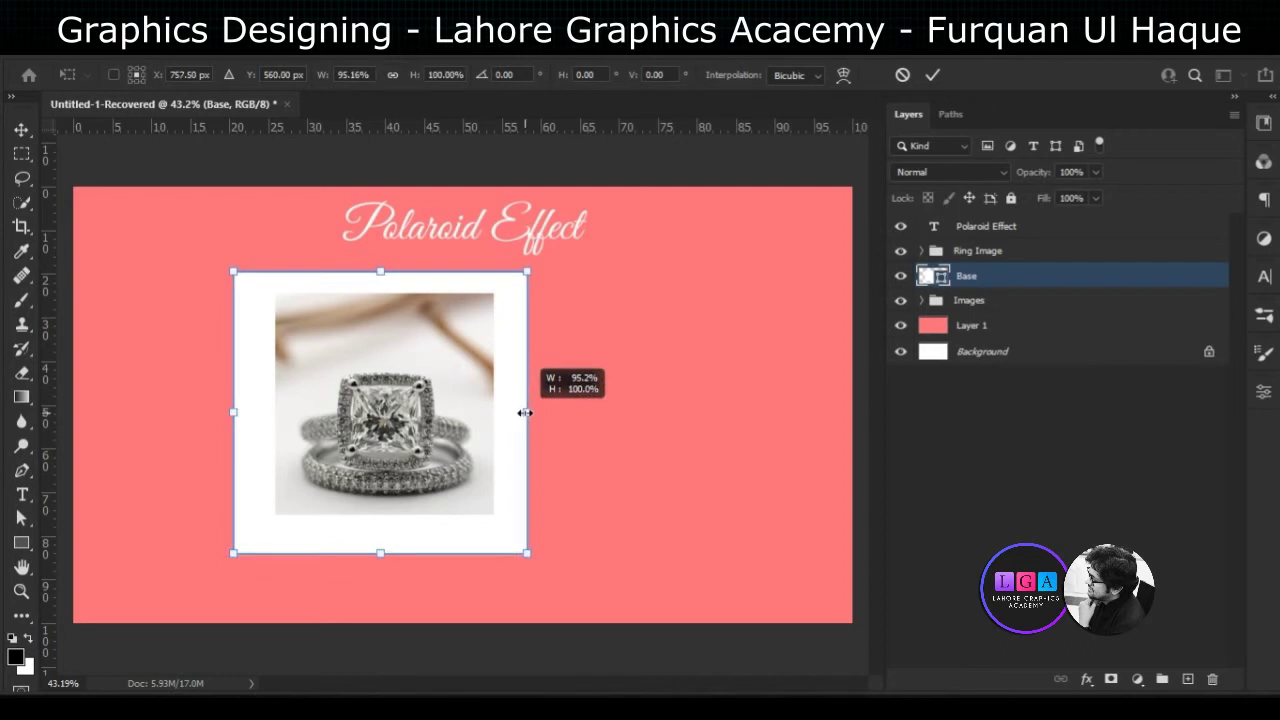
pyautogui.moveTo(516, 412); pyautogui.dragTo(509, 412)
pyautogui.moveTo(233, 411); pyautogui.dragTo(258, 412)
pyautogui.moveTo(386, 272); pyautogui.dragTo(386, 274)
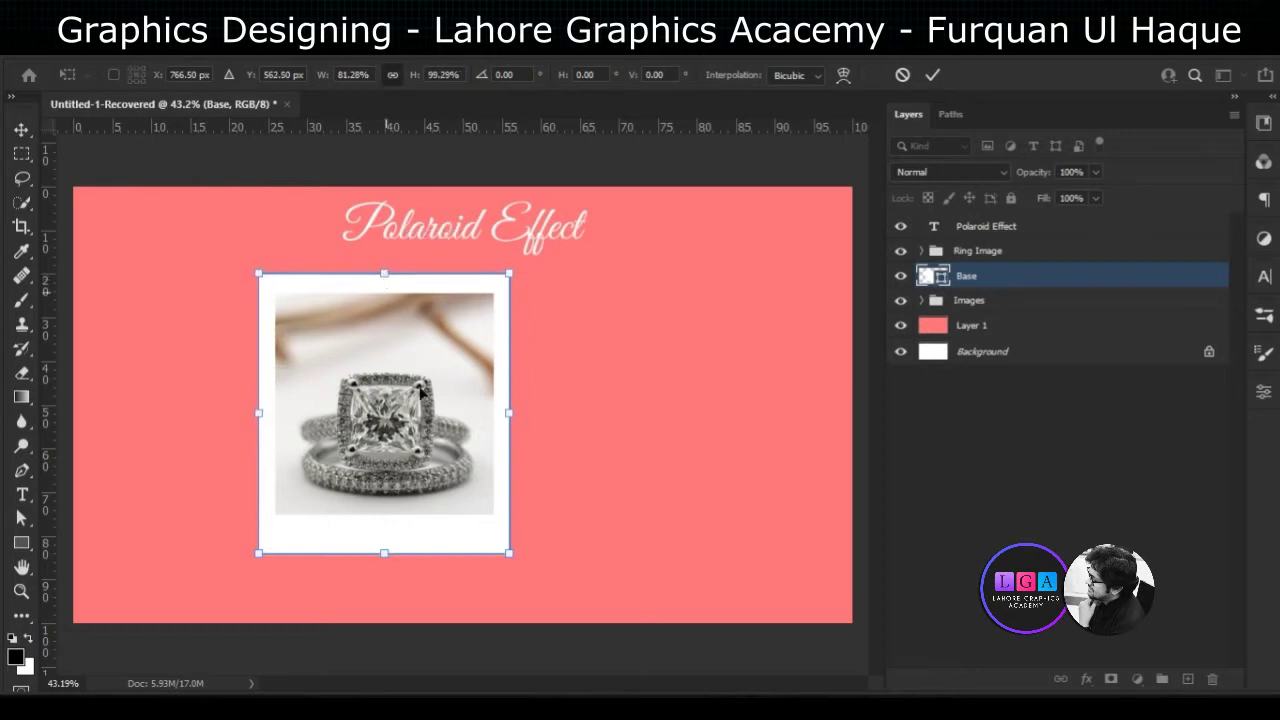
pyautogui.moveTo(382, 552); pyautogui.dragTo(383, 562)
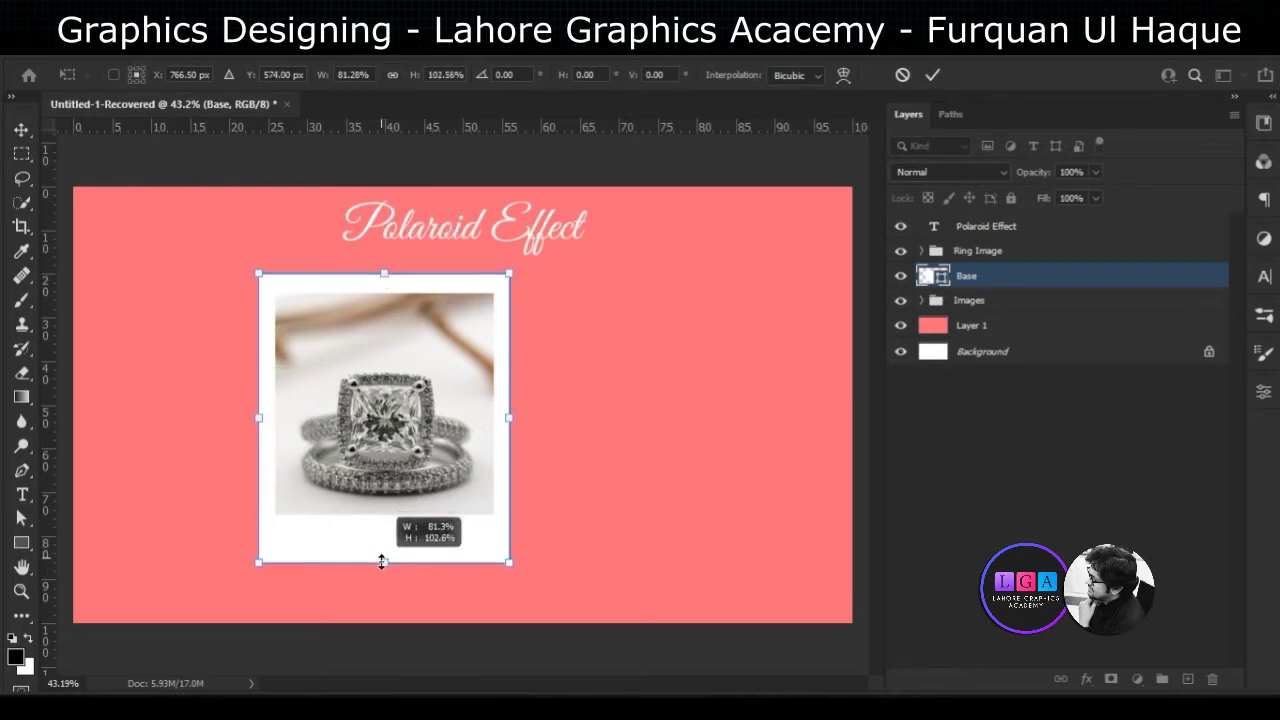
pyautogui.click(932, 77)
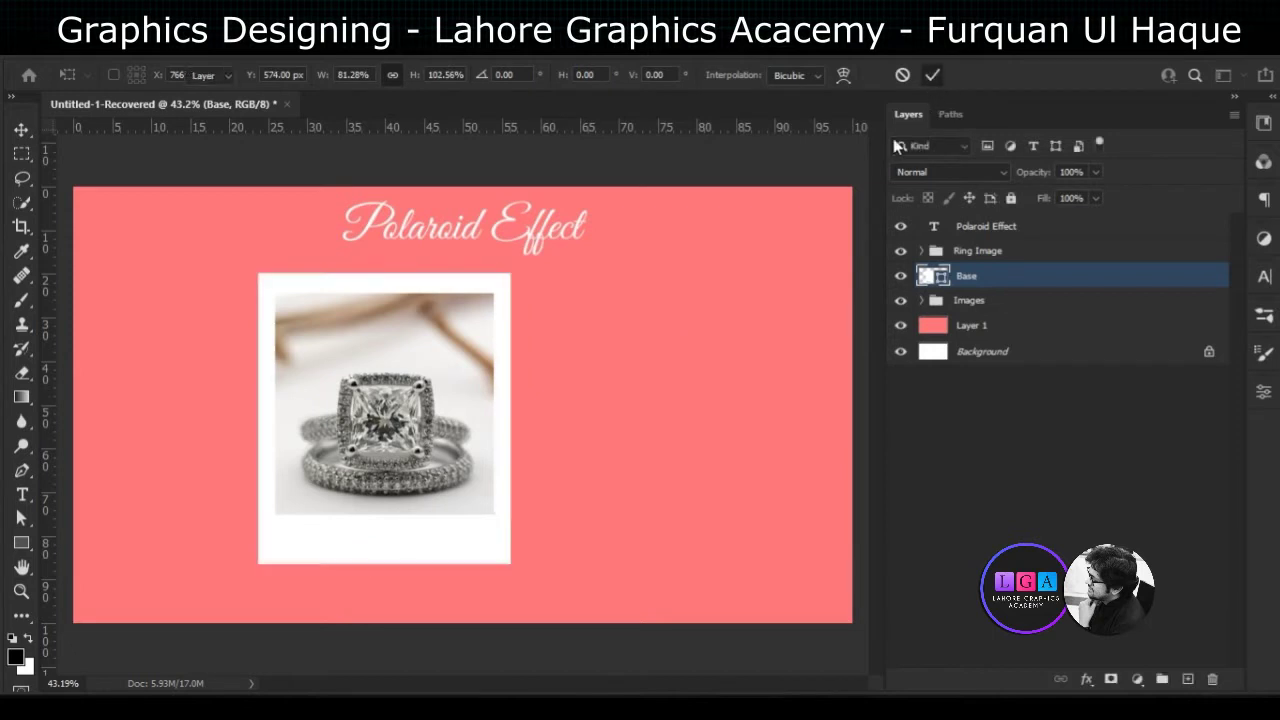
pyautogui.scroll(1, 312, 467)
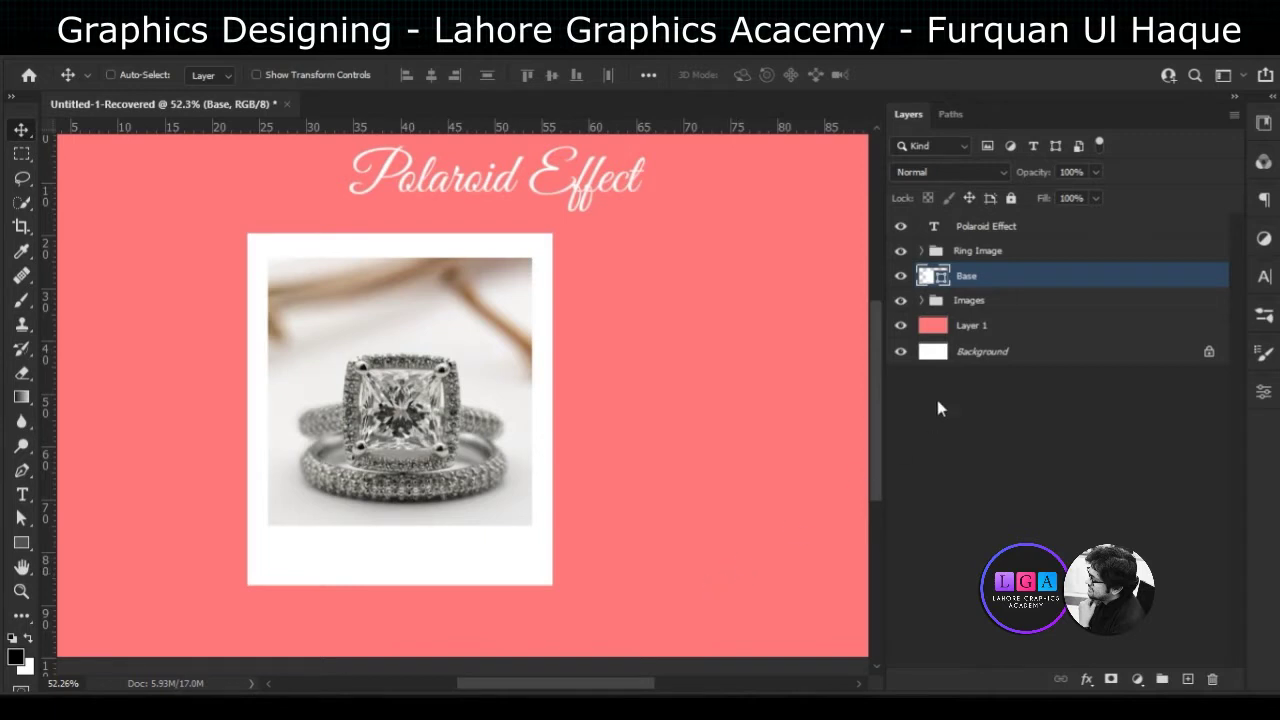
# Select the Ring Image group, try a Drop Shadow, then cancel it
pyautogui.click(972, 251)
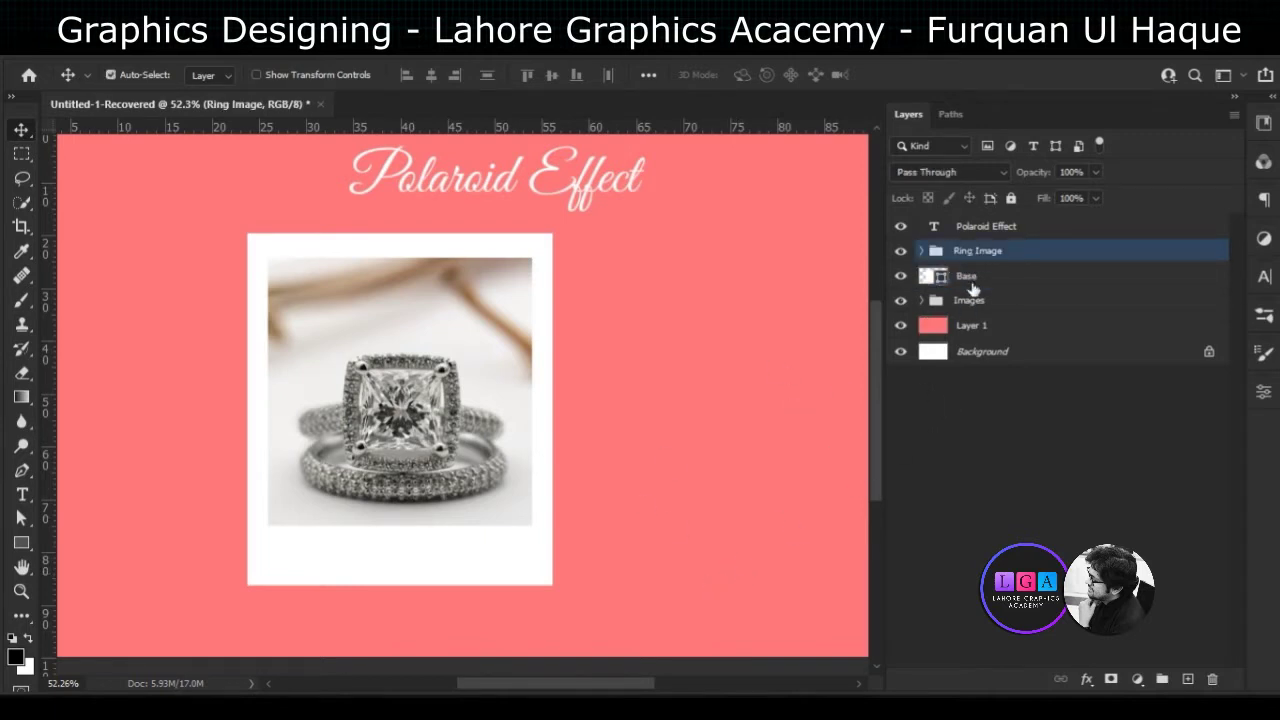
pyautogui.keyDown('ctrl'); pyautogui.click(970, 282); pyautogui.keyUp('ctrl')
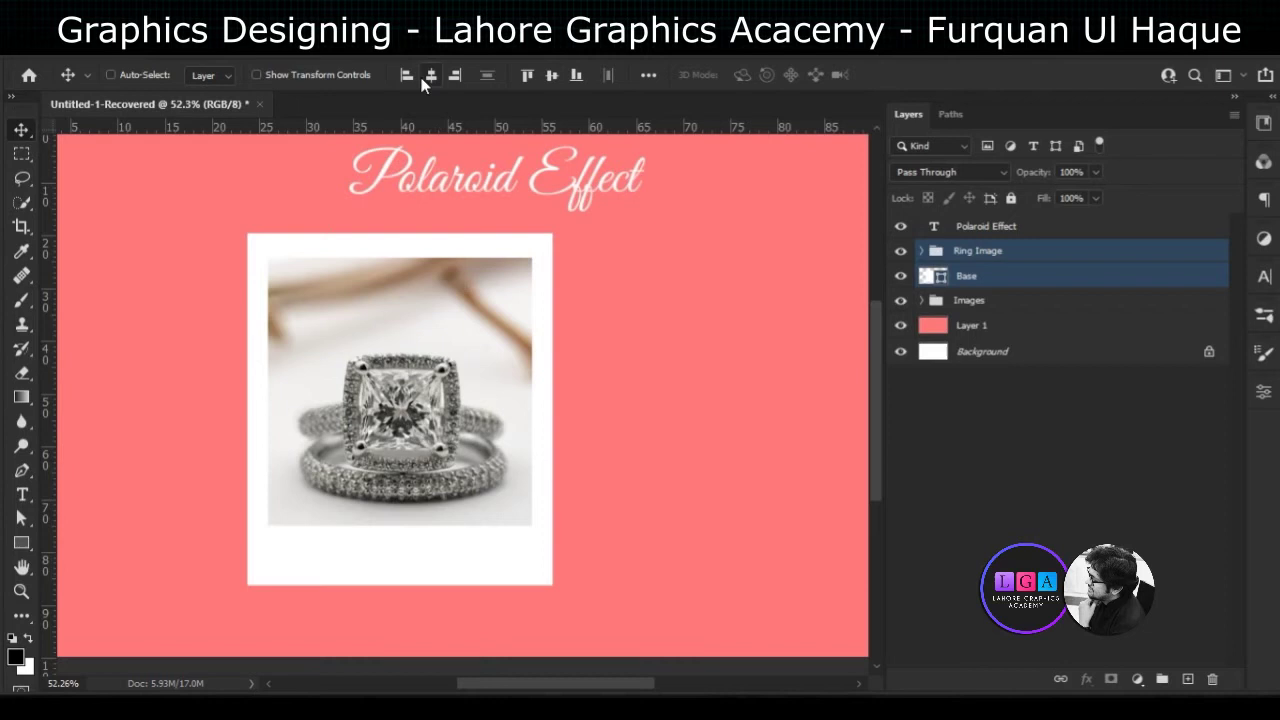
pyautogui.click(975, 251)
pyautogui.click(1085, 680)
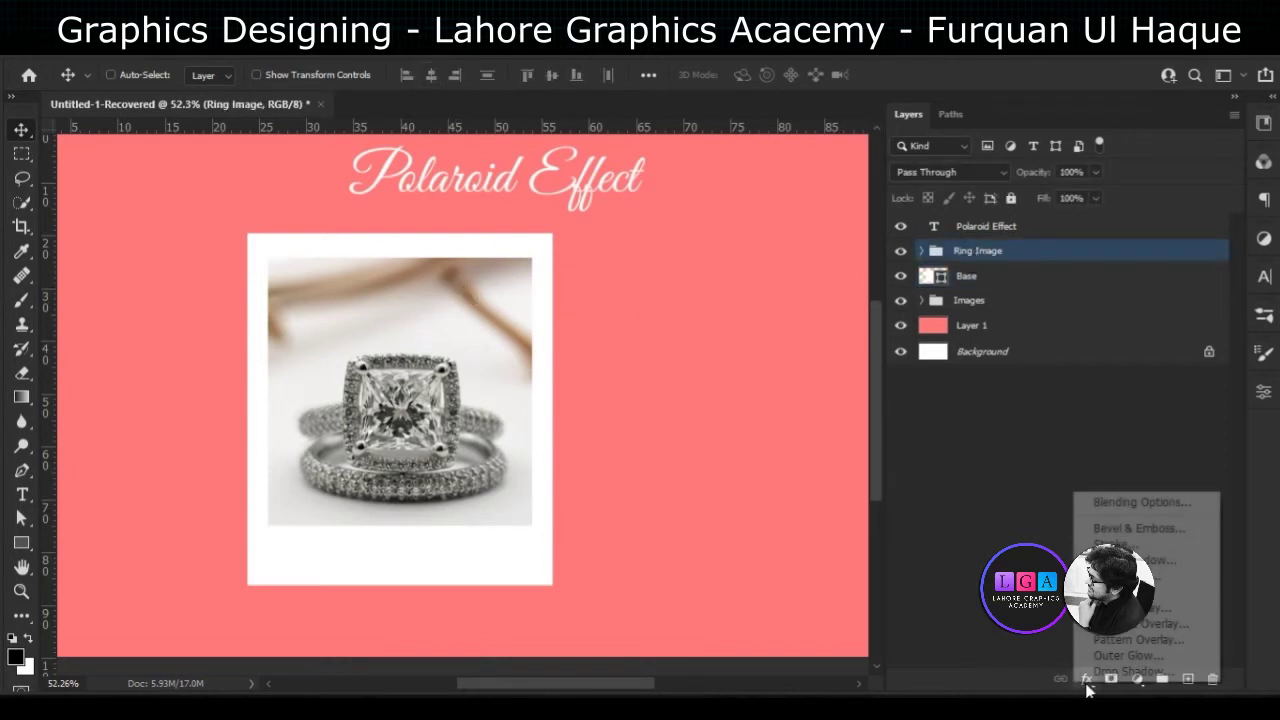
pyautogui.click(1130, 666)
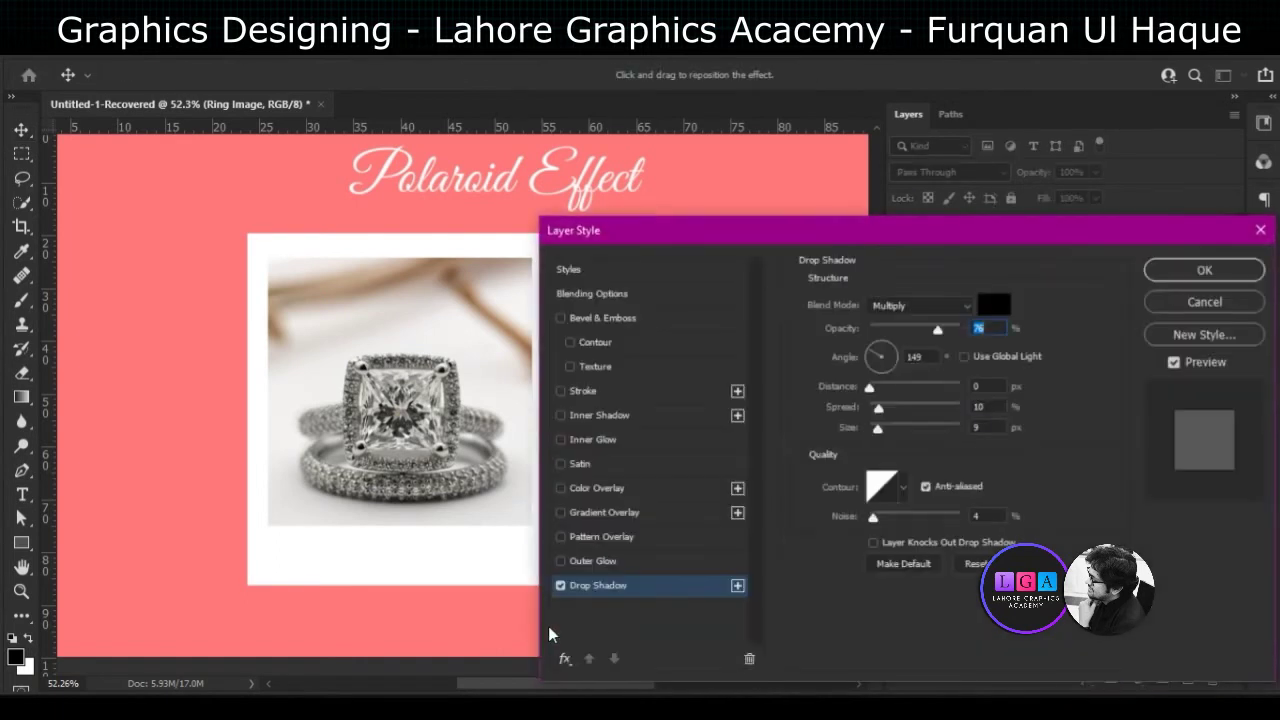
pyautogui.click(1205, 302)
# Zoom in and bring up the layer effects list again
pyautogui.scroll(2, 487, 396)
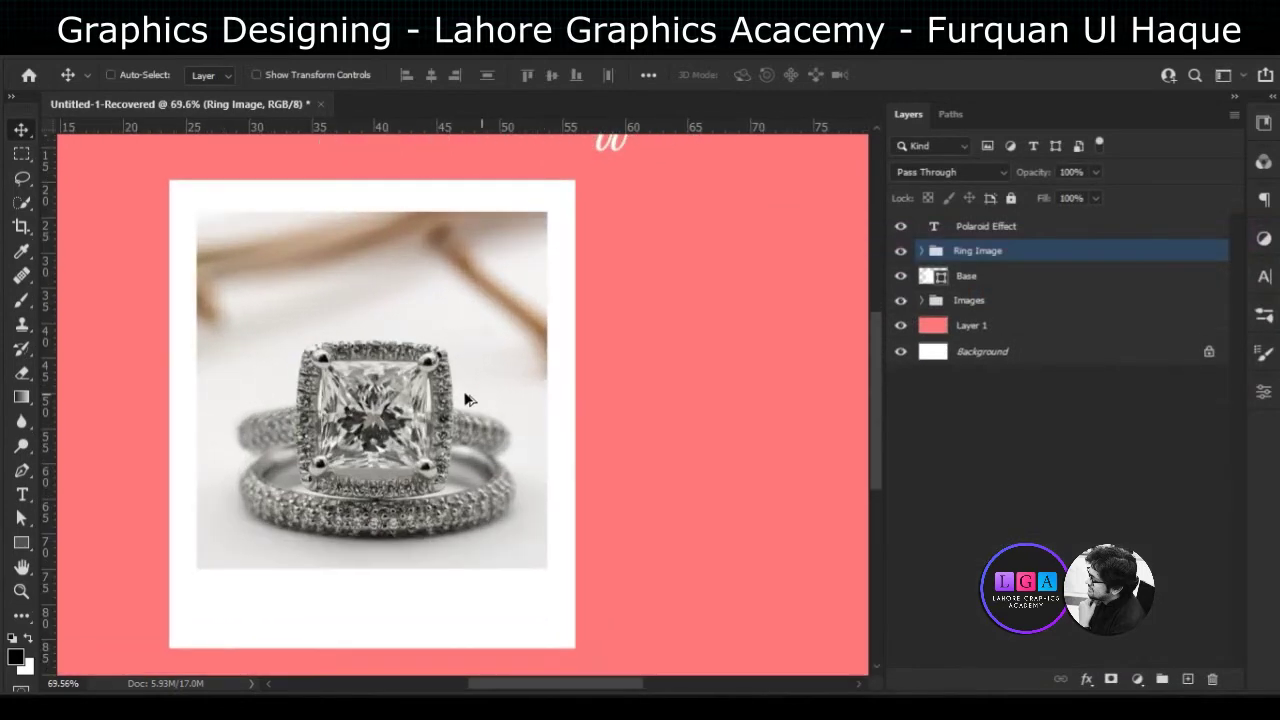
pyautogui.scroll(1, 466, 399)
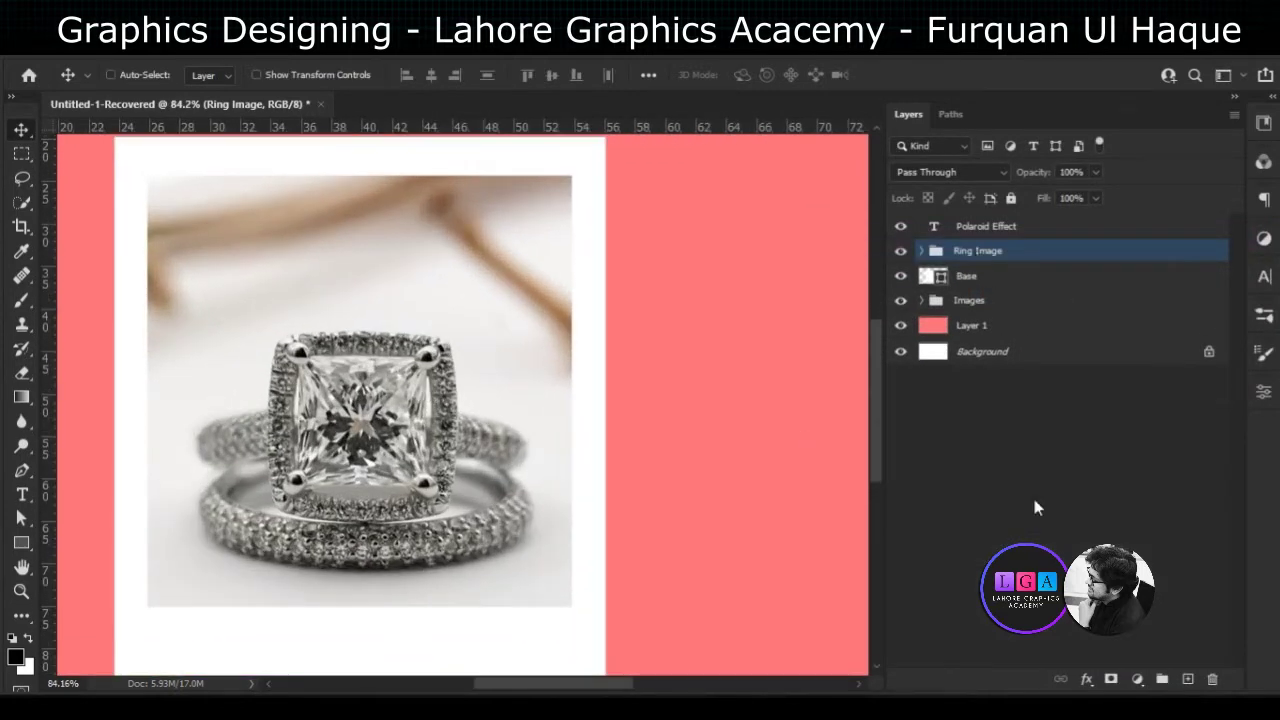
pyautogui.click(1090, 682)
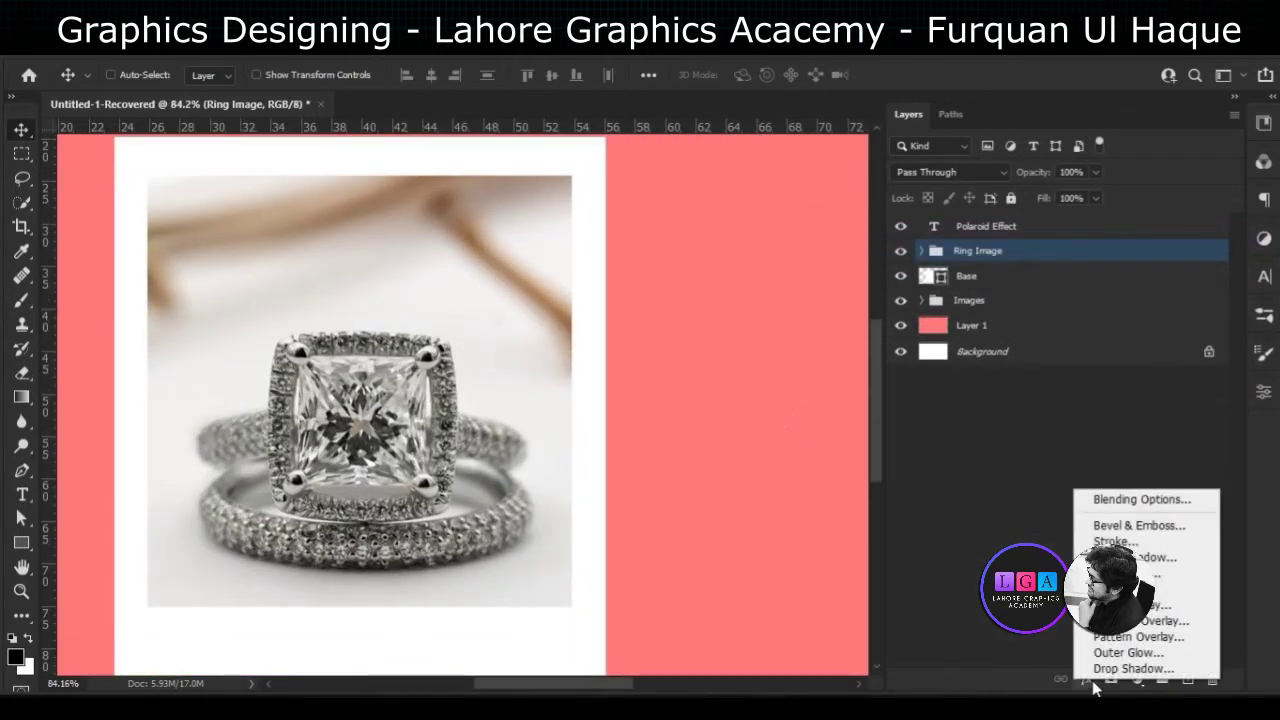
# Give the Ring Image group a Drop Shadow with 1 px distance and 5 px size
pyautogui.click(1097, 669)
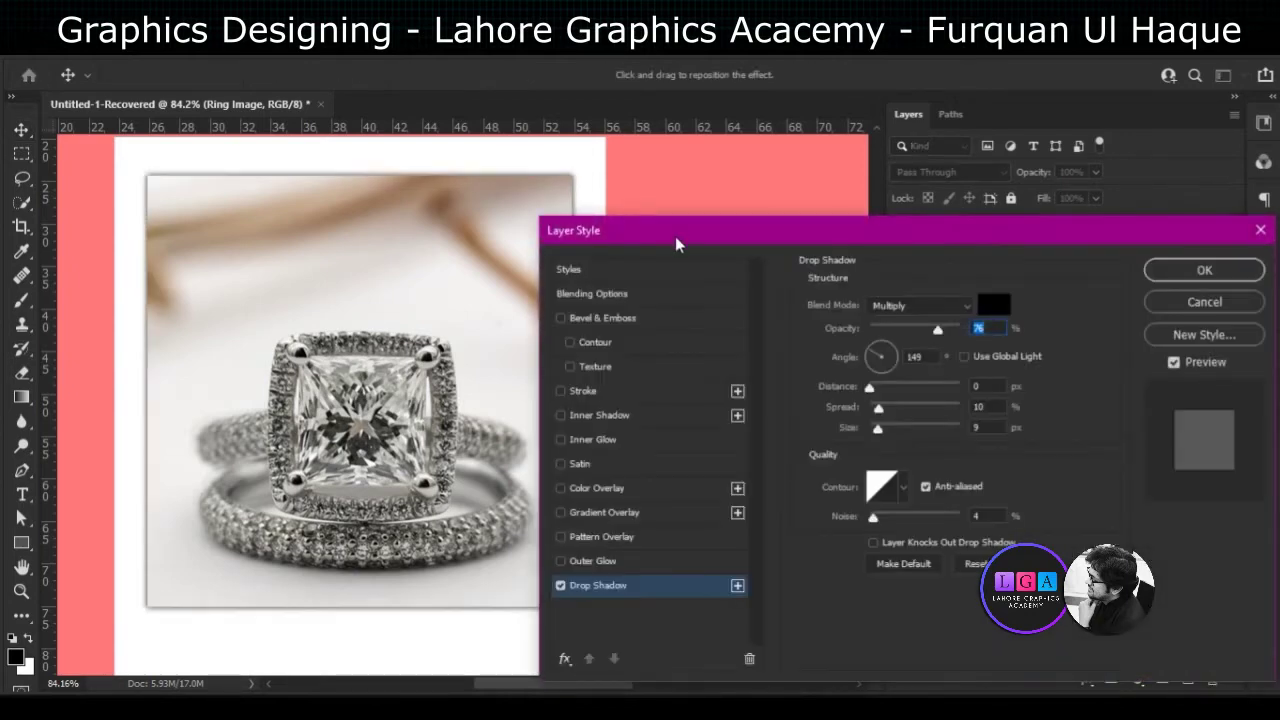
pyautogui.moveTo(684, 244); pyautogui.dragTo(845, 140)
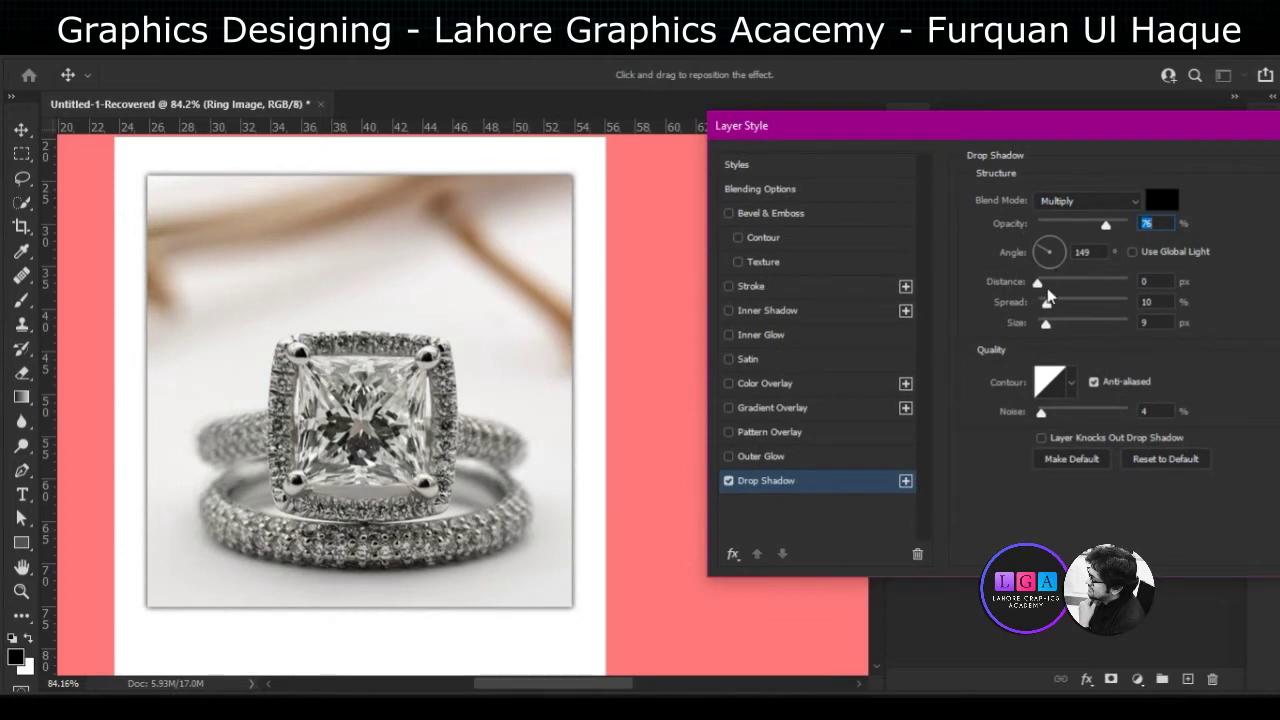
pyautogui.moveTo(1045, 327); pyautogui.dragTo(1038, 338)
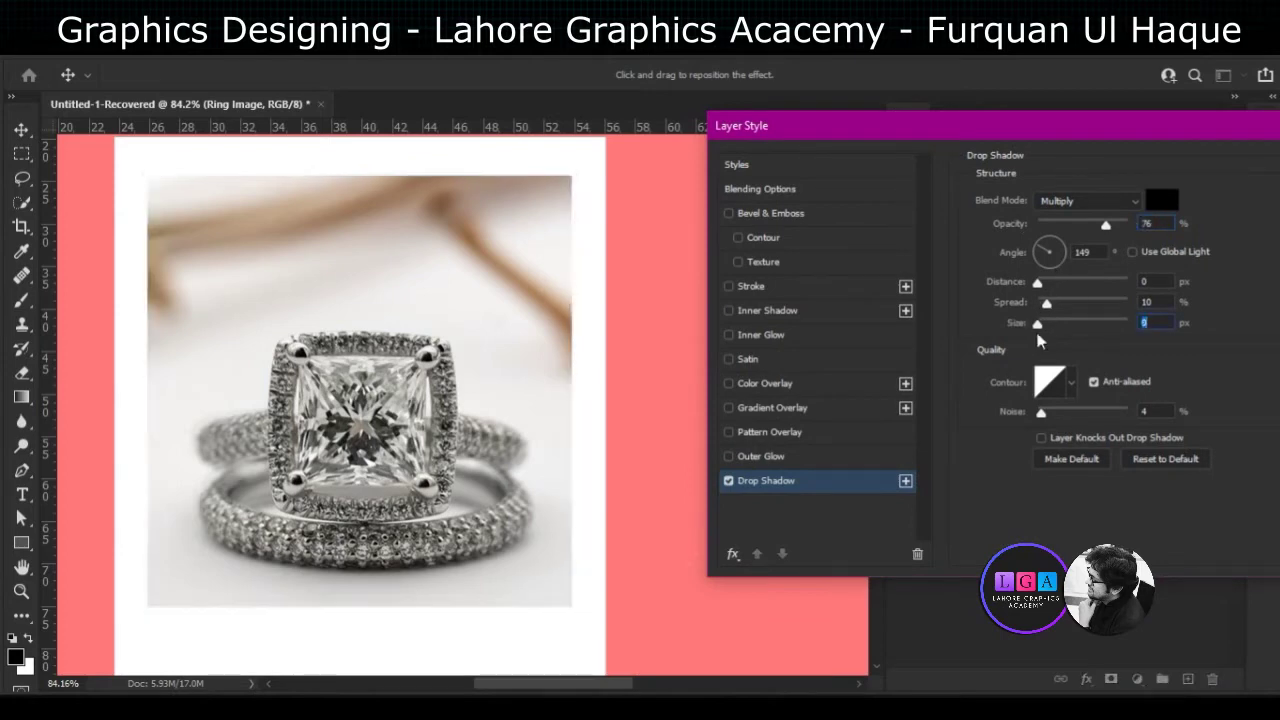
pyautogui.moveTo(1038, 338); pyautogui.dragTo(1042, 334)
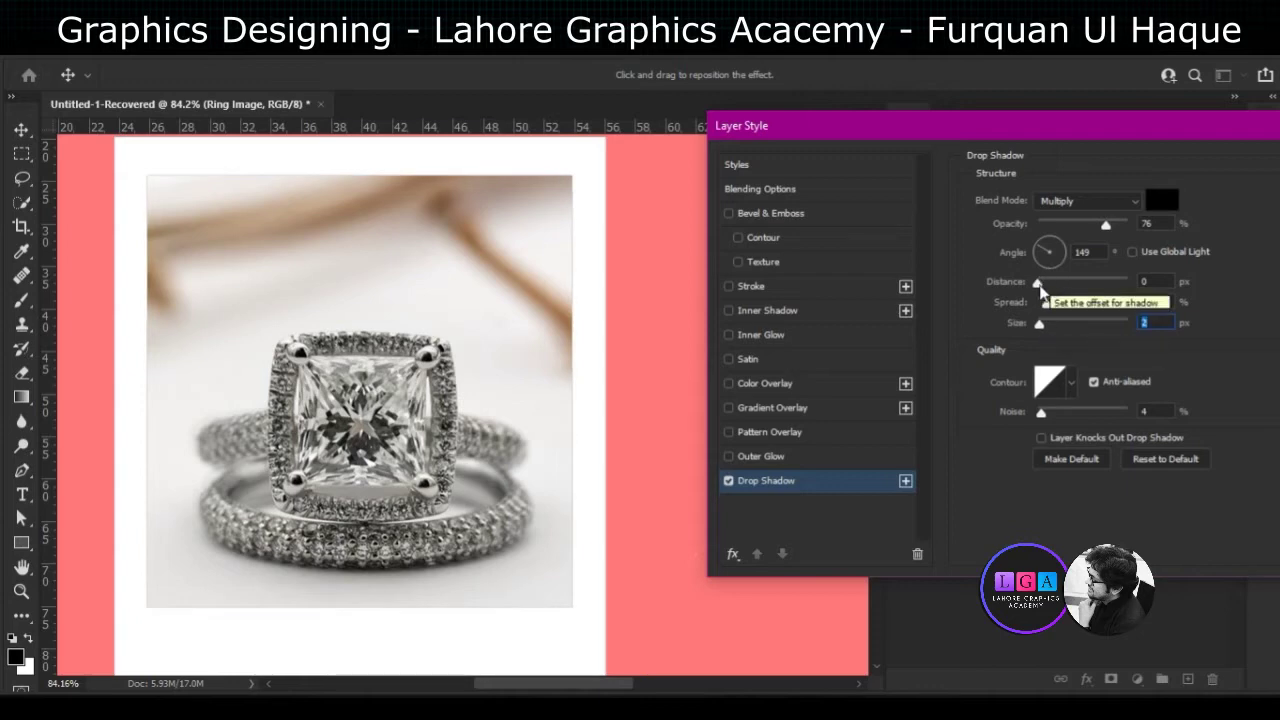
pyautogui.moveTo(1040, 303)
pyautogui.mouseDown()
pyautogui.moveTo(1066, 313)
pyautogui.moveTo(1048, 318)
pyautogui.mouseUp()
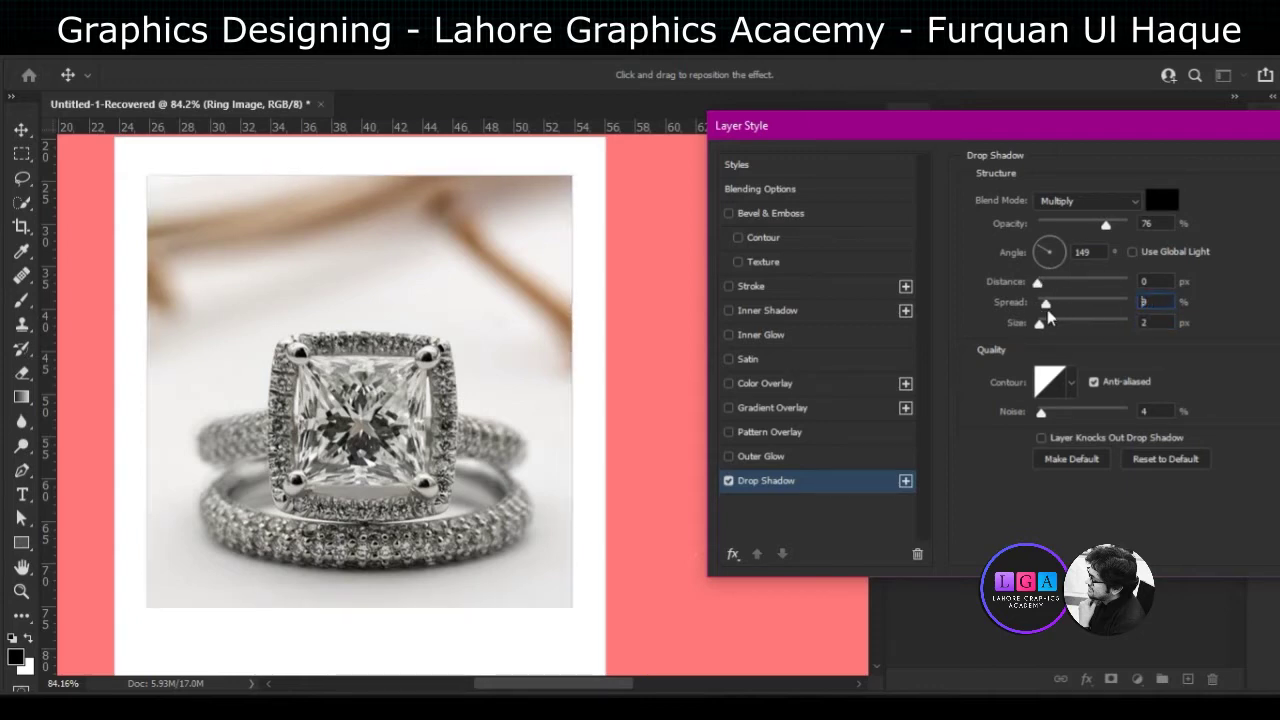
pyautogui.moveTo(1038, 284); pyautogui.dragTo(1041, 288)
pyautogui.click(1041, 288)
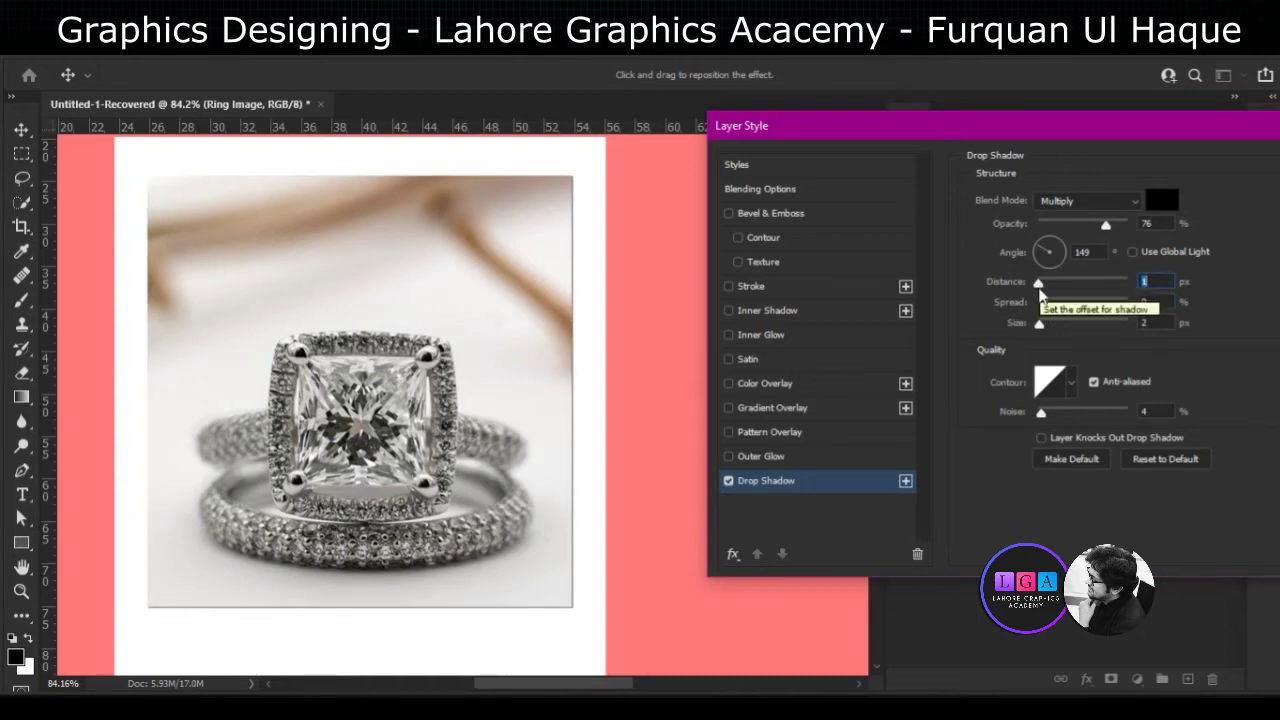
pyautogui.moveTo(1038, 326); pyautogui.dragTo(1047, 326)
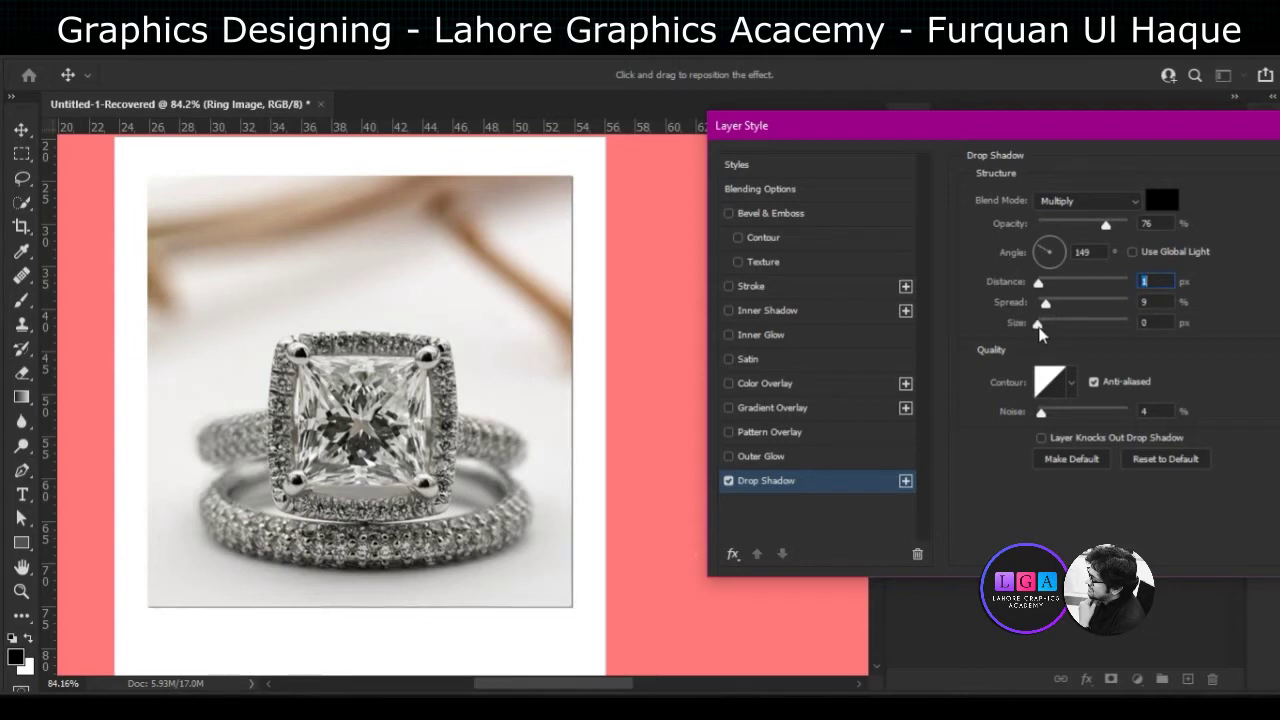
pyautogui.click(1047, 326)
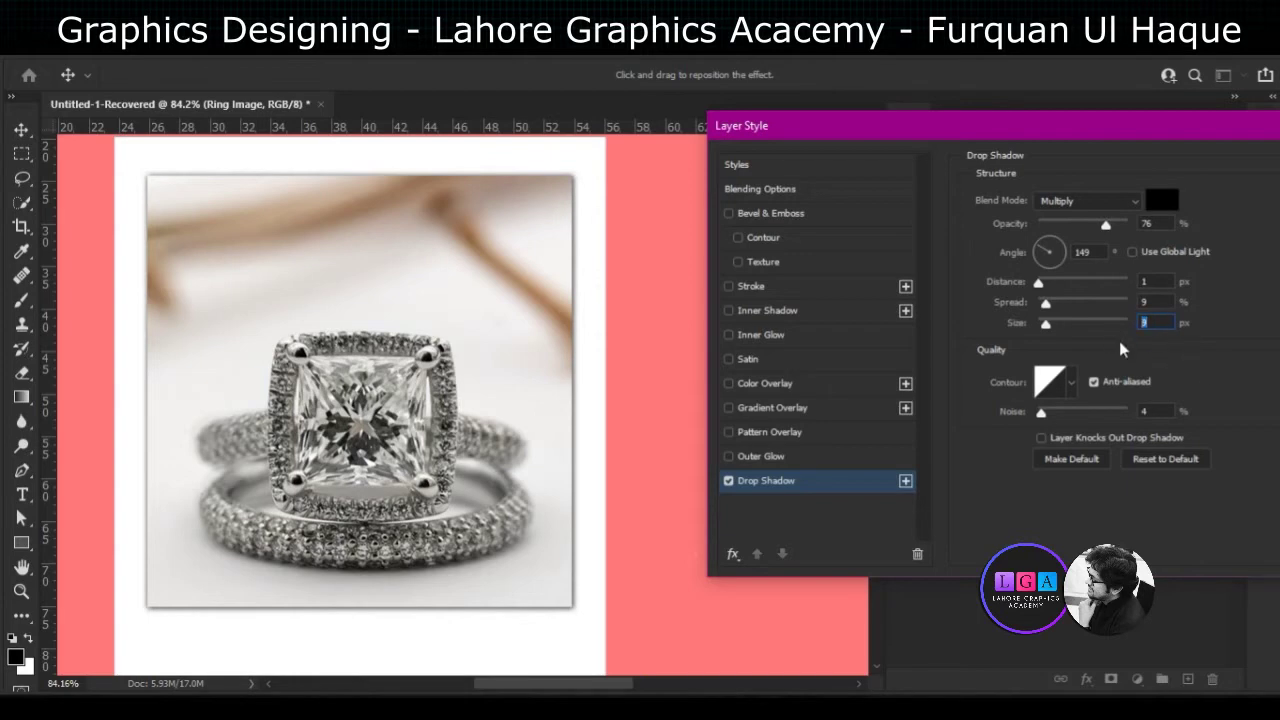
pyautogui.write('5')
pyautogui.press('Return')
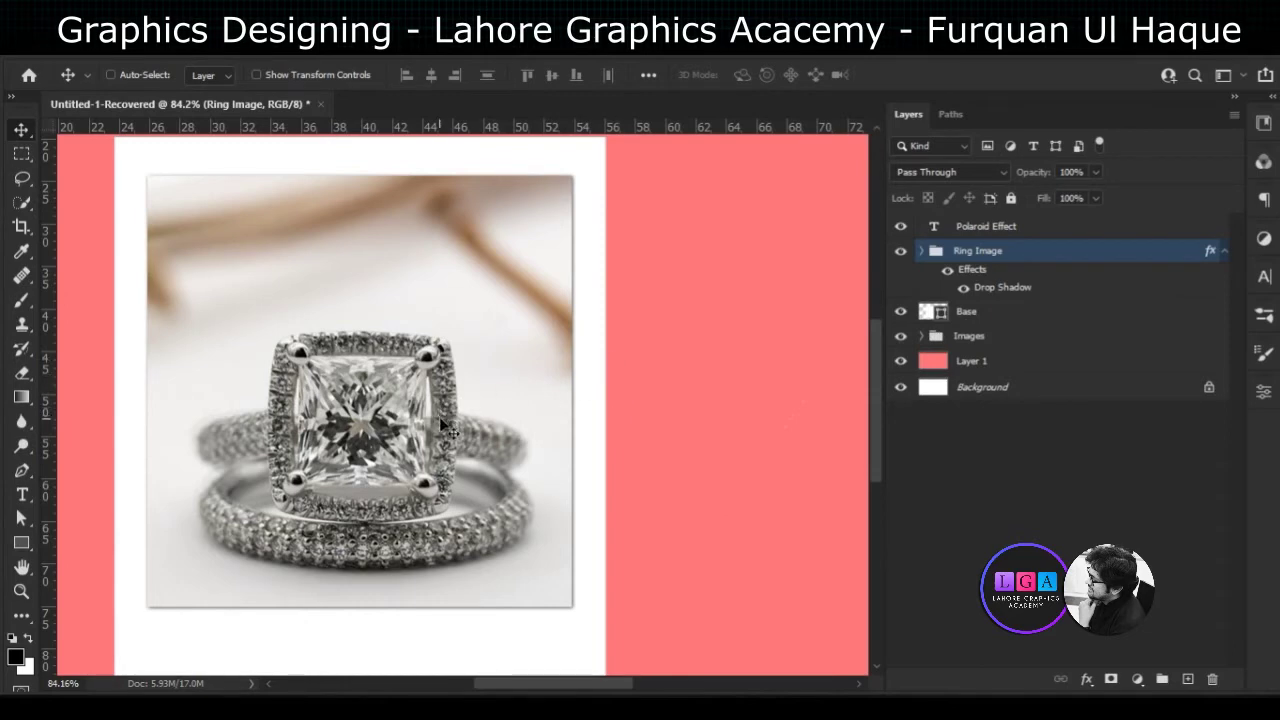
# Collapse the ring photo's effects list, zoom out and select the Base layer
pyautogui.scroll(-1, 405, 347)
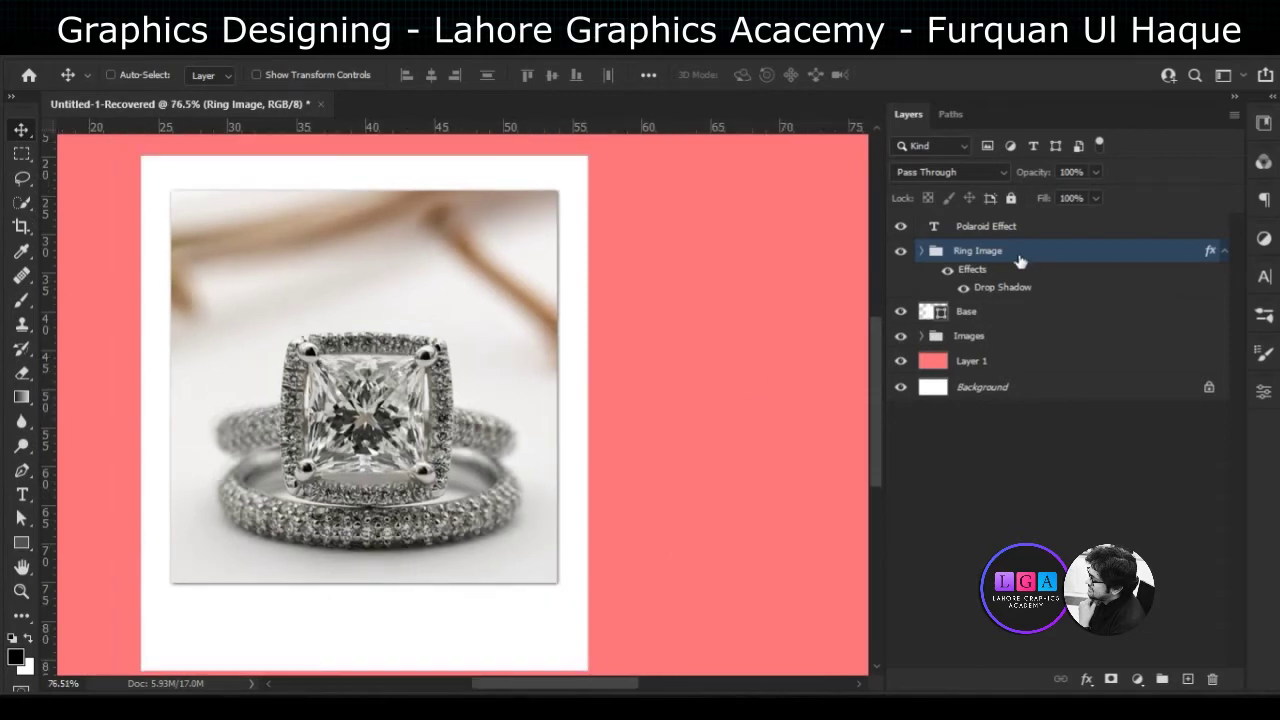
pyautogui.click(1223, 251)
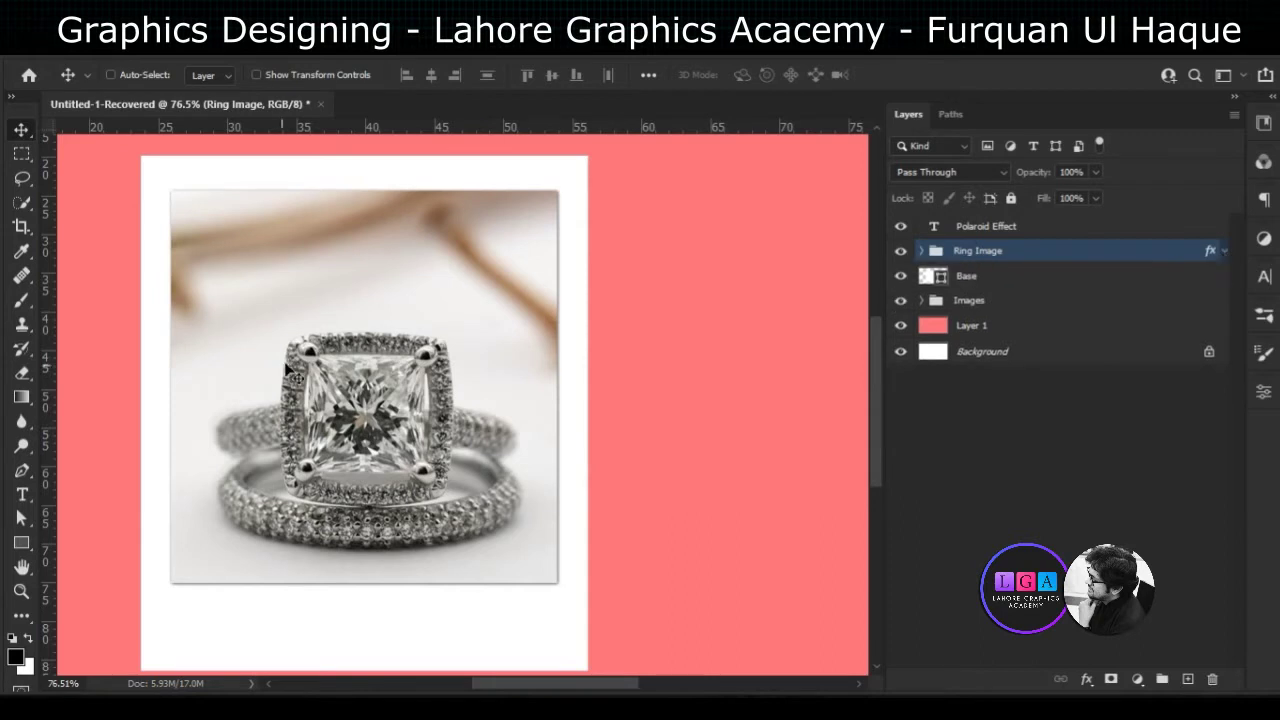
pyautogui.scroll(-1, 342, 362)
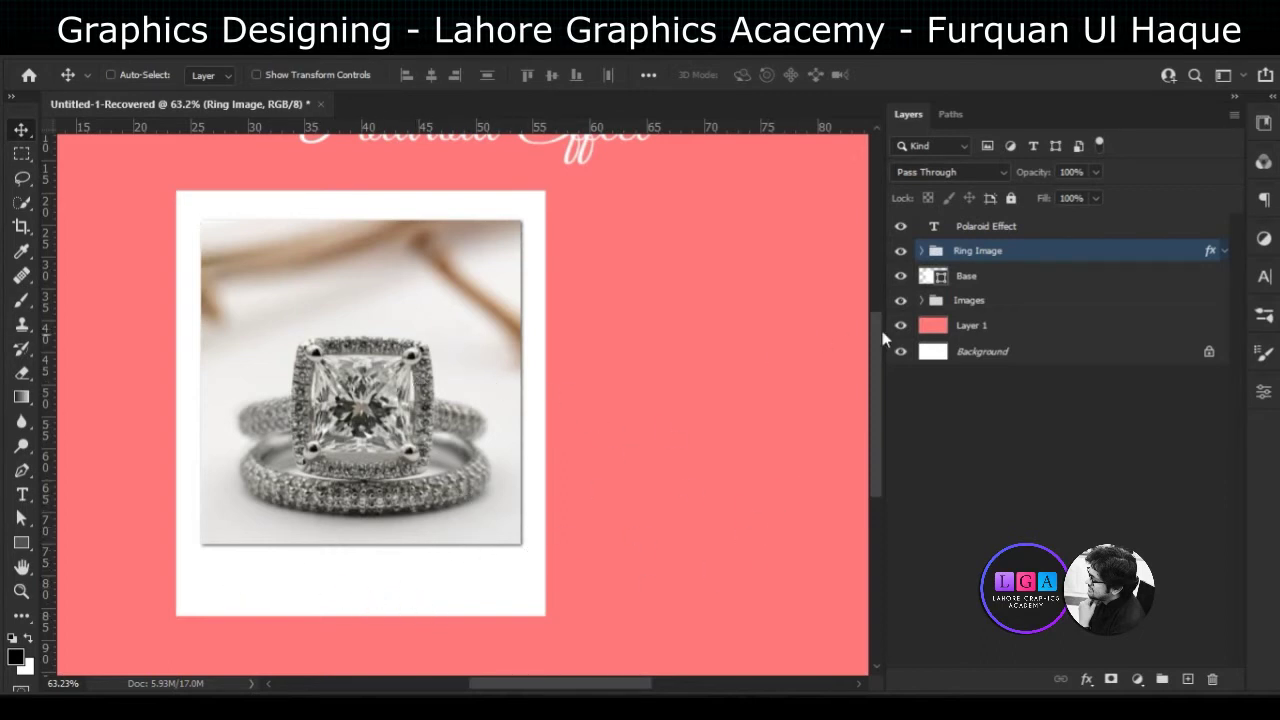
pyautogui.click(955, 286)
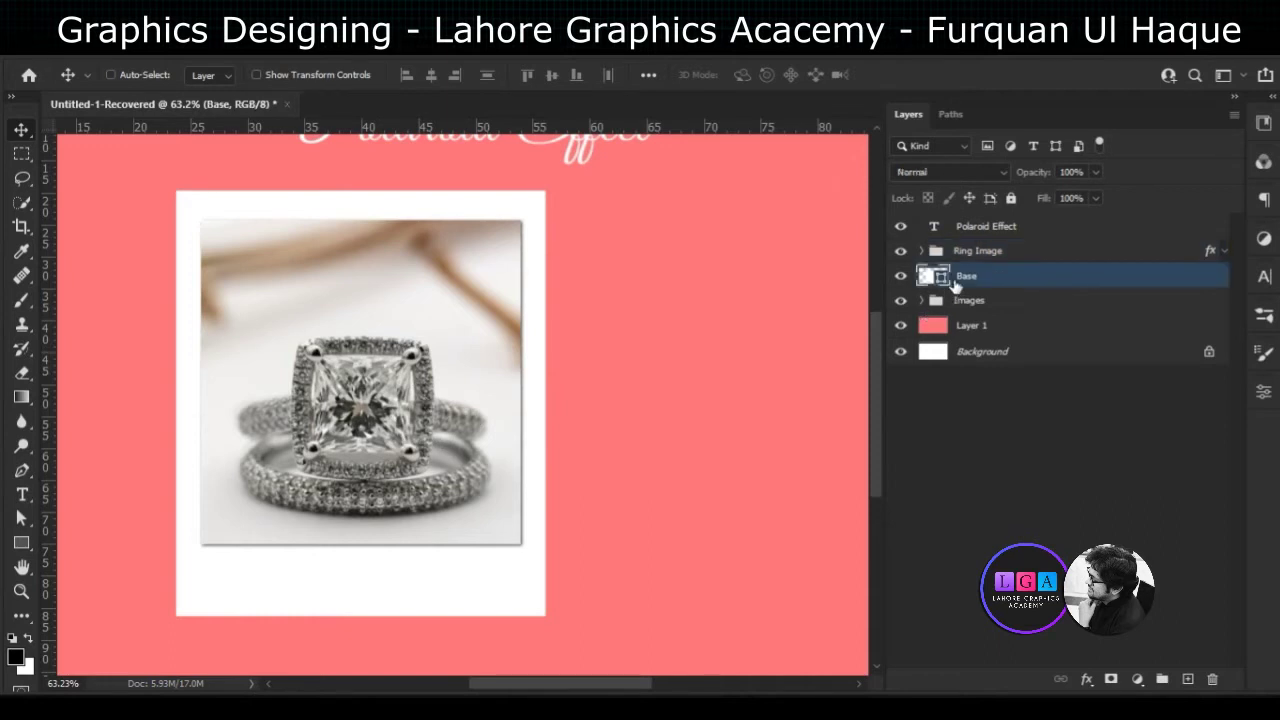
# Add a Drop Shadow with reduced size to the white Base frame
pyautogui.click(1087, 680)
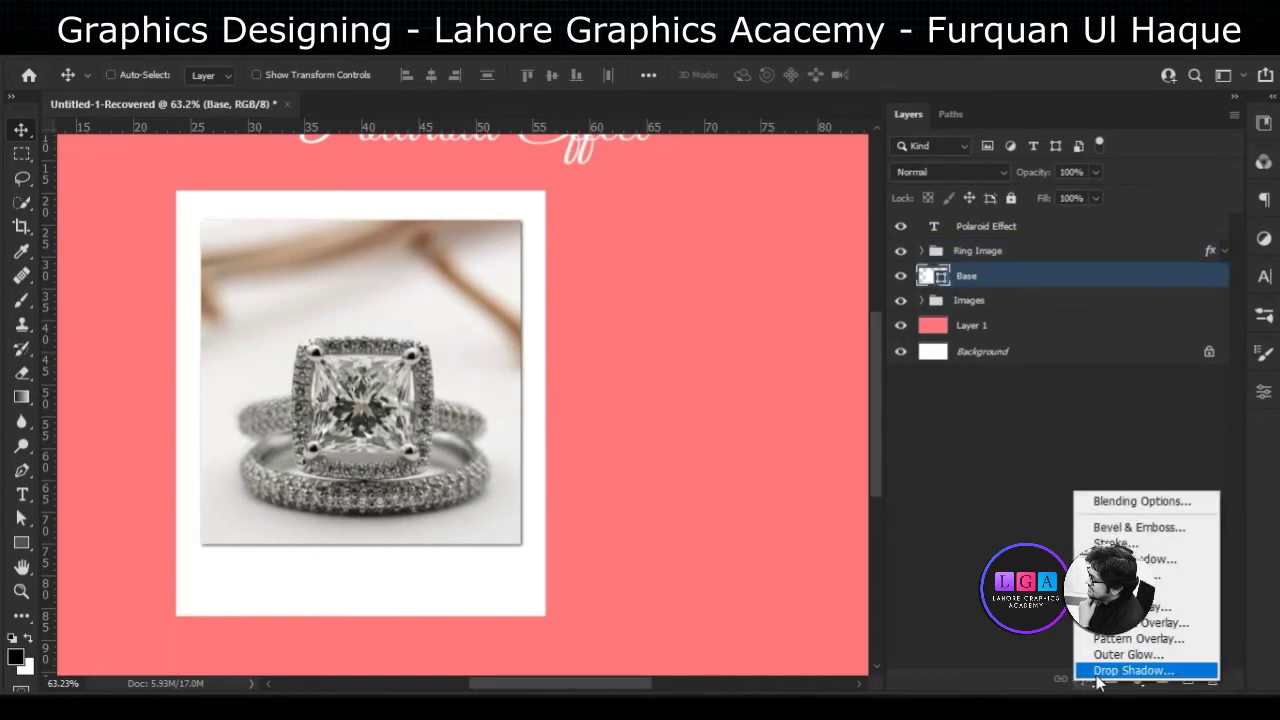
pyautogui.click(1097, 672)
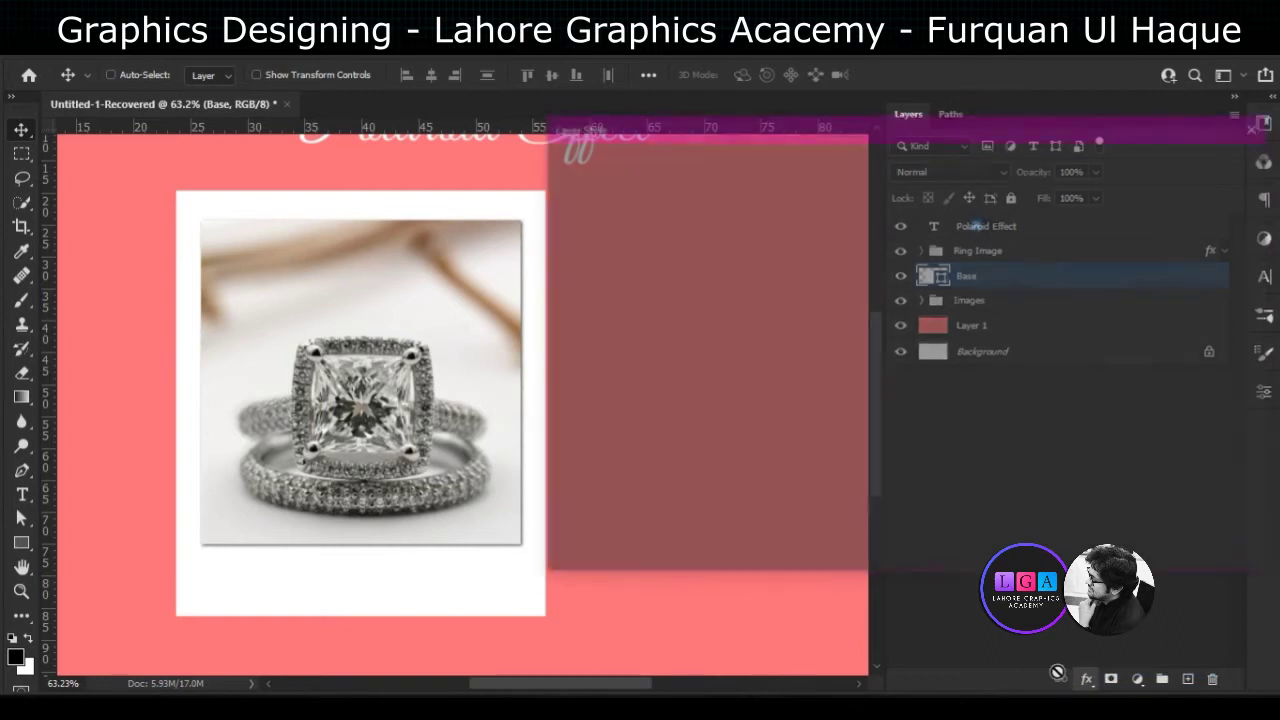
pyautogui.moveTo(686, 134); pyautogui.dragTo(840, 149)
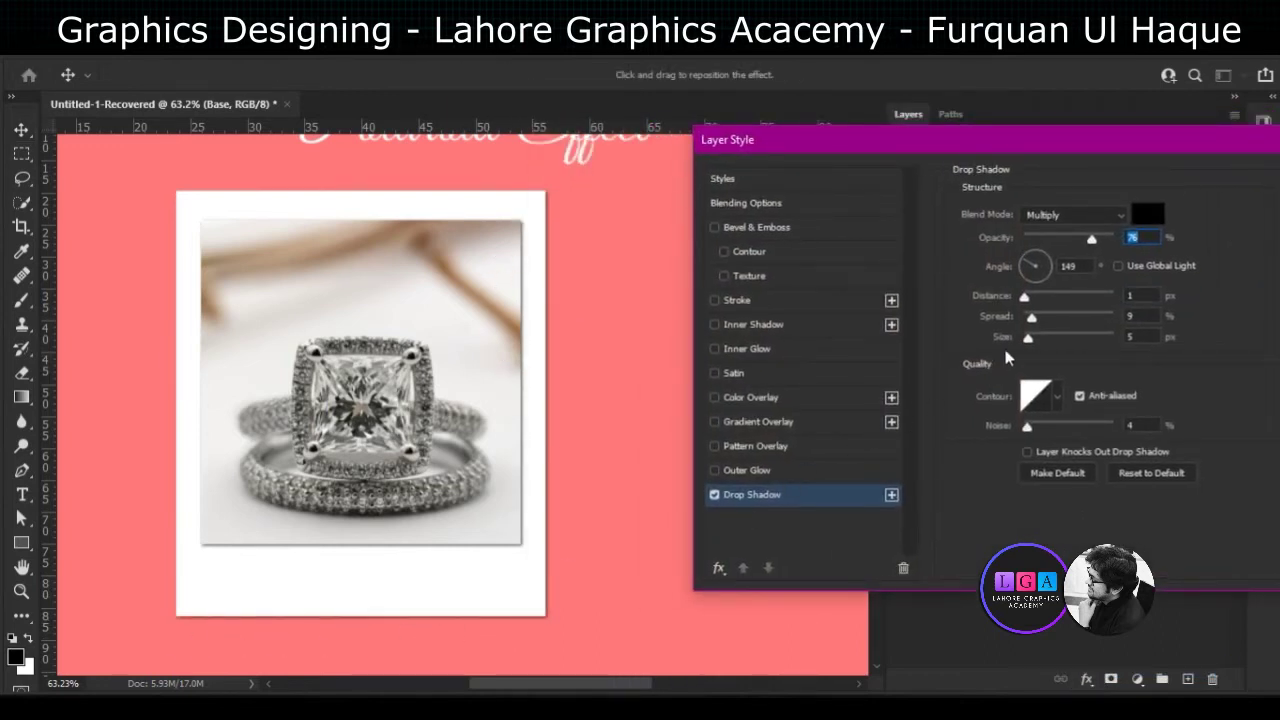
pyautogui.moveTo(1031, 339); pyautogui.dragTo(1033, 343)
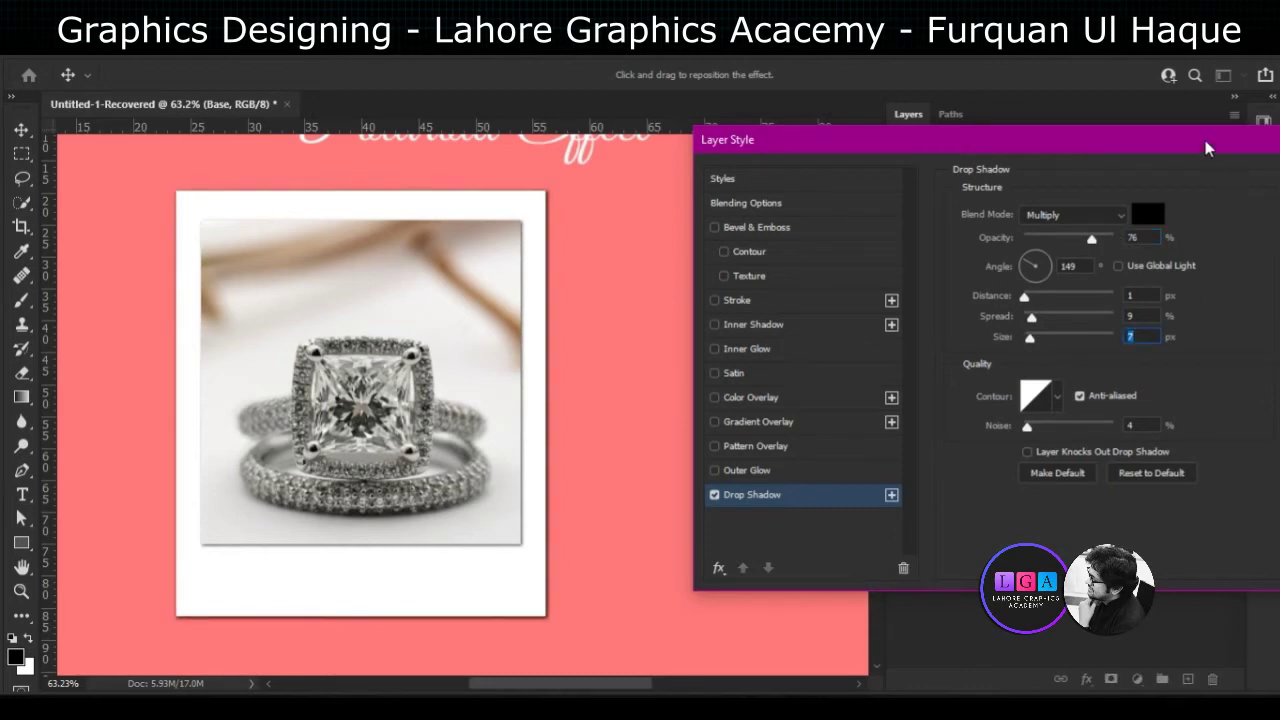
pyautogui.moveTo(1000, 140); pyautogui.dragTo(753, 154)
pyautogui.click(1127, 197)
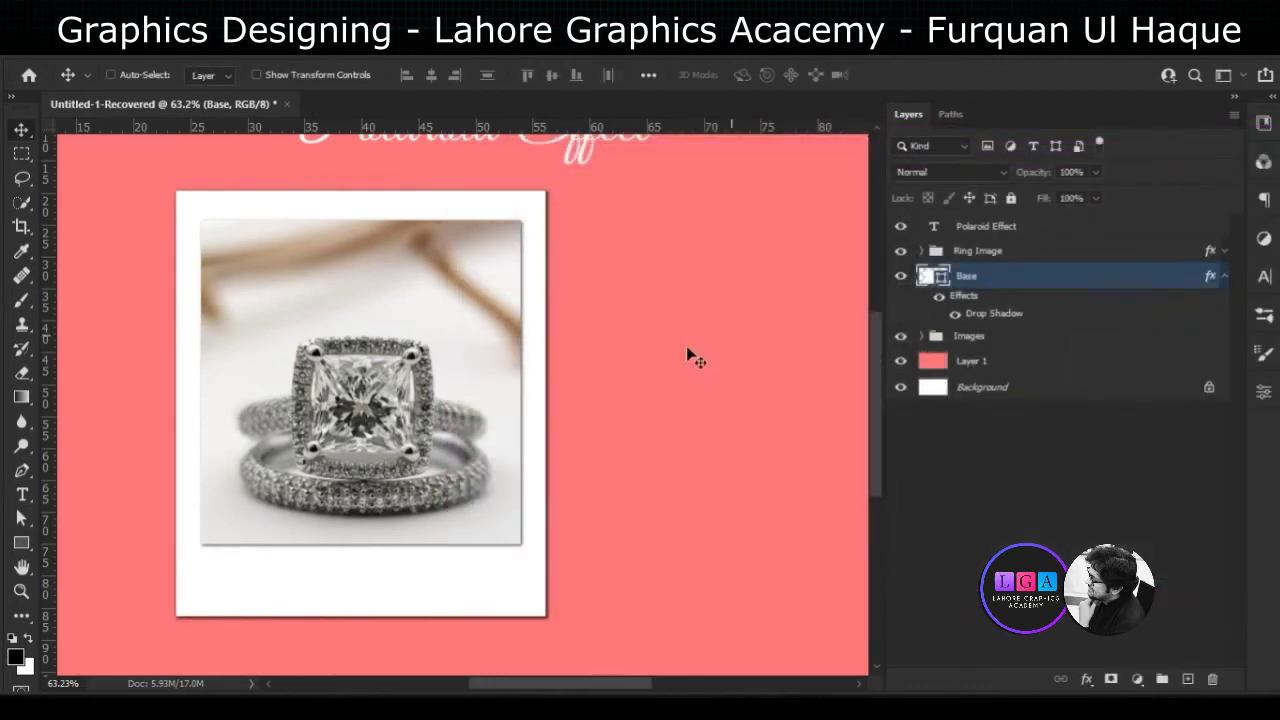
# Fit the whole poster on screen and zoom in to inspect the shadow
pyautogui.hotkey('ctrl', '0')
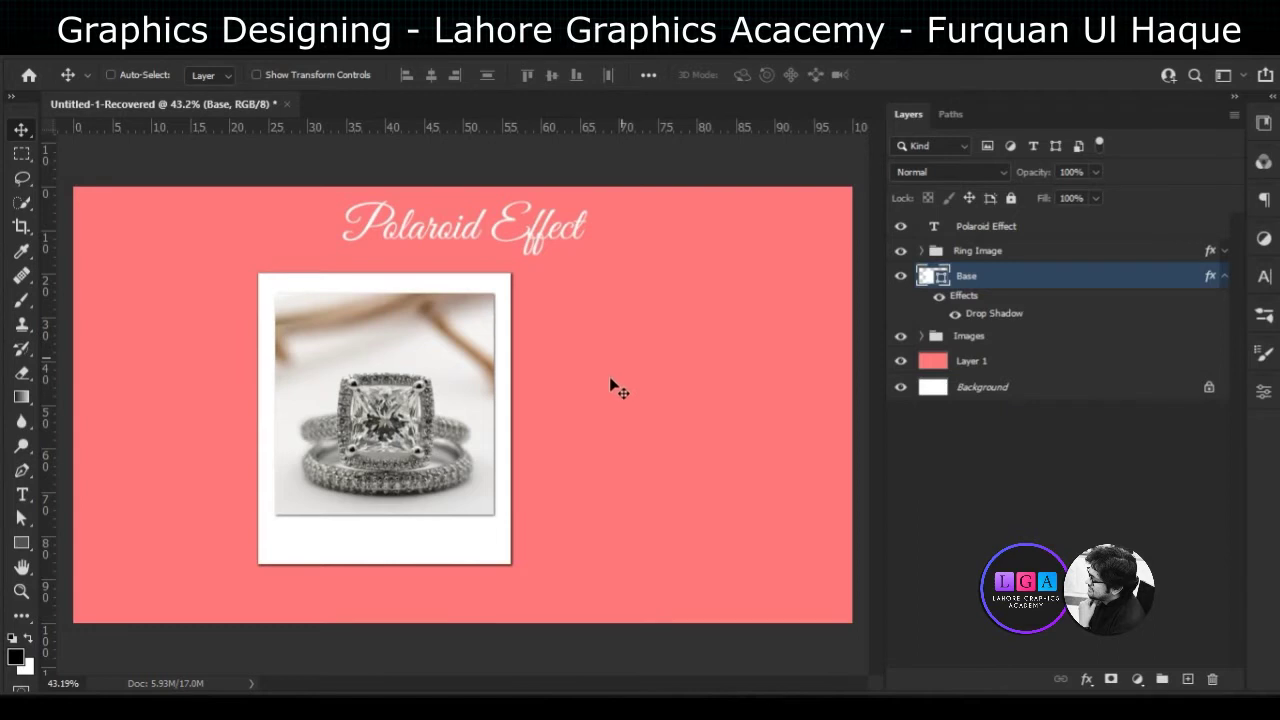
pyautogui.scroll(1, 304, 589)
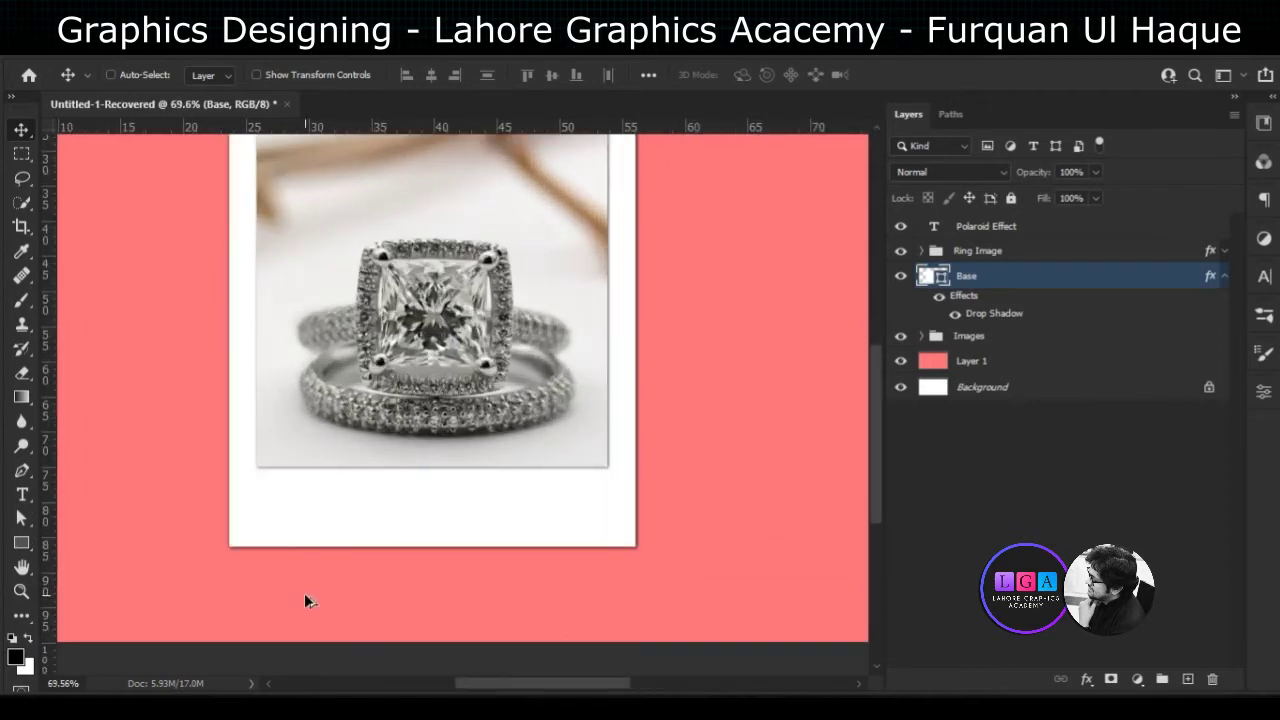
pyautogui.scroll(-2, 671, 499)
pyautogui.scroll(4, 671, 497)
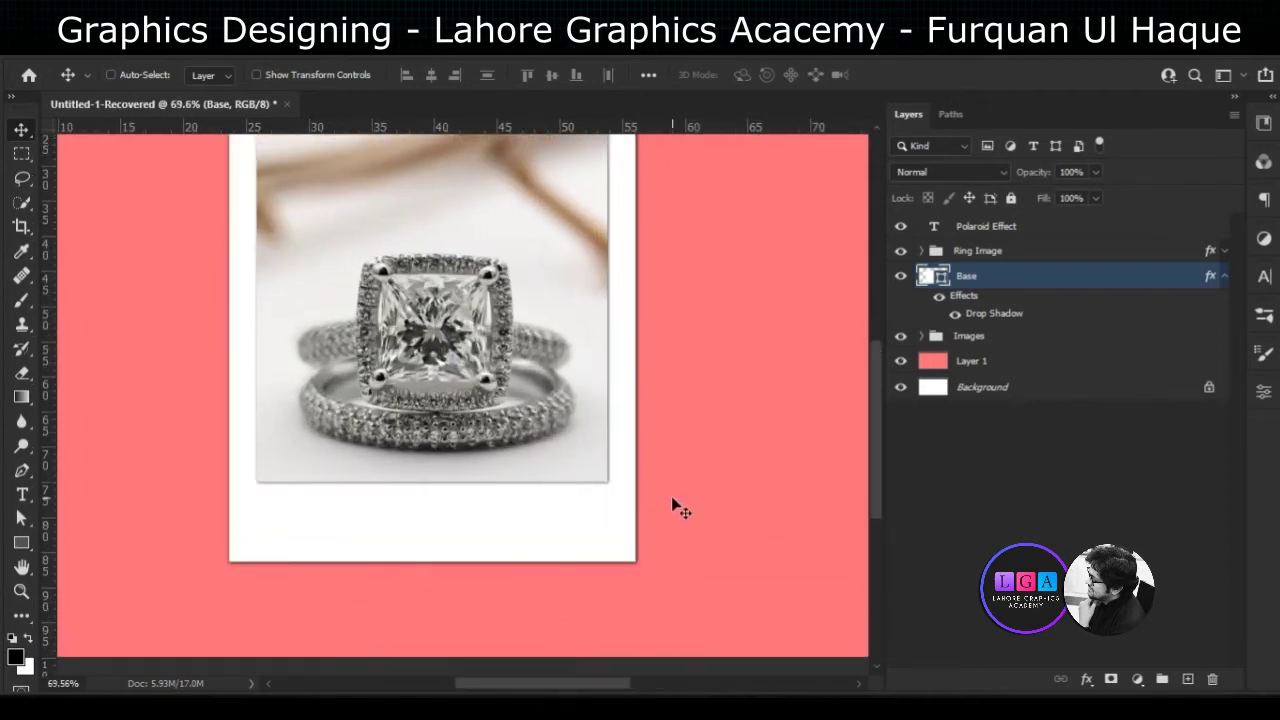
pyautogui.scroll(1, 666, 521)
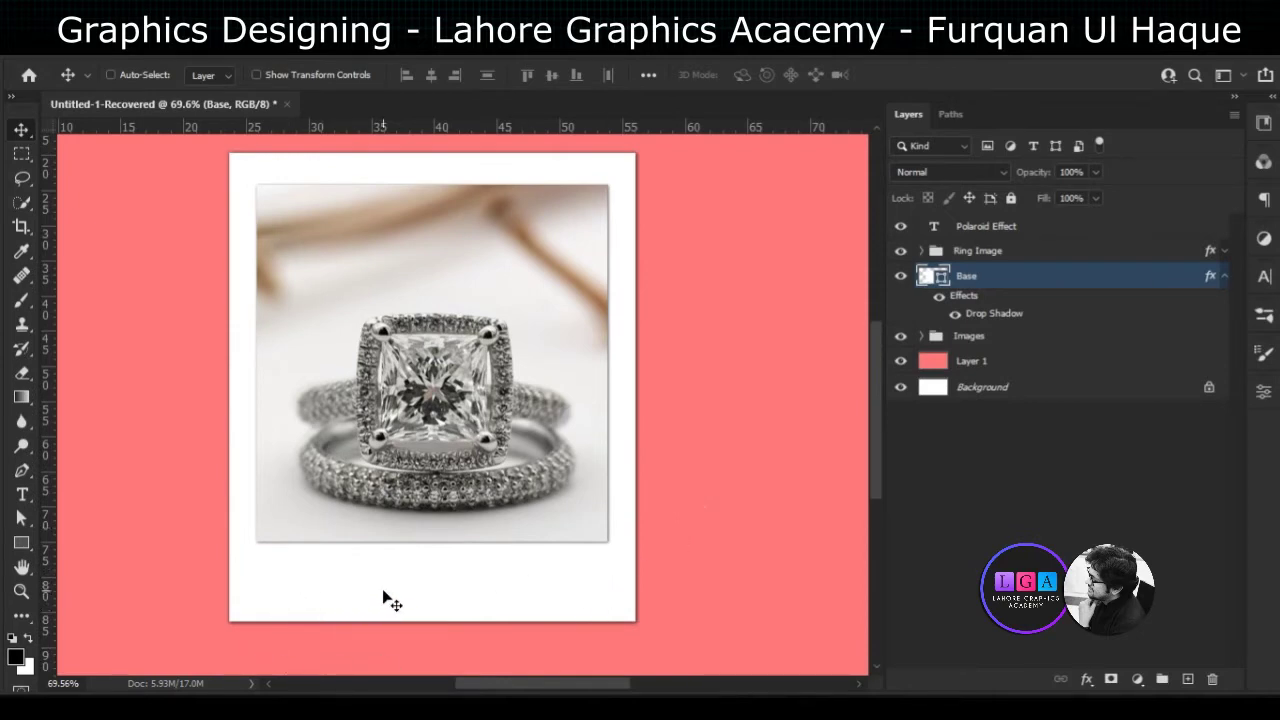
pyautogui.scroll(-2, 474, 583)
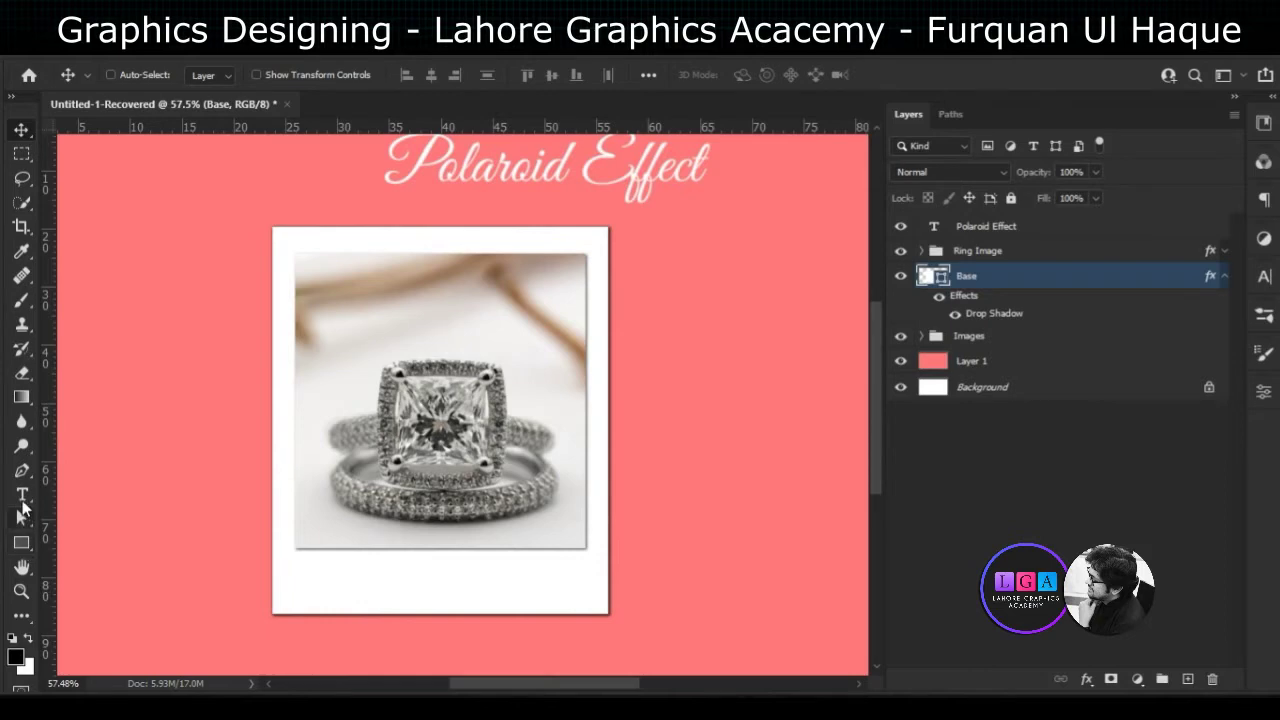
pyautogui.click(22, 495)
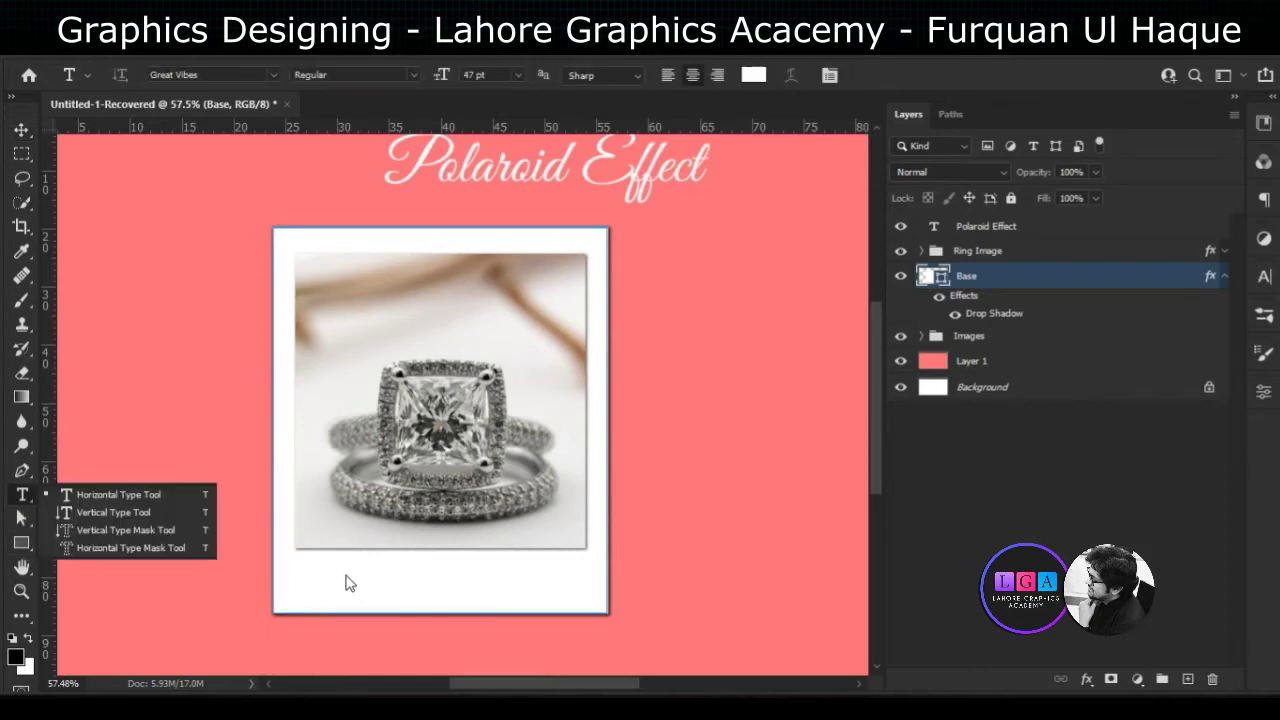
# Cancel a stray text layer and move the Polaroid Effect title below the Images group
pyautogui.click(503, 530)
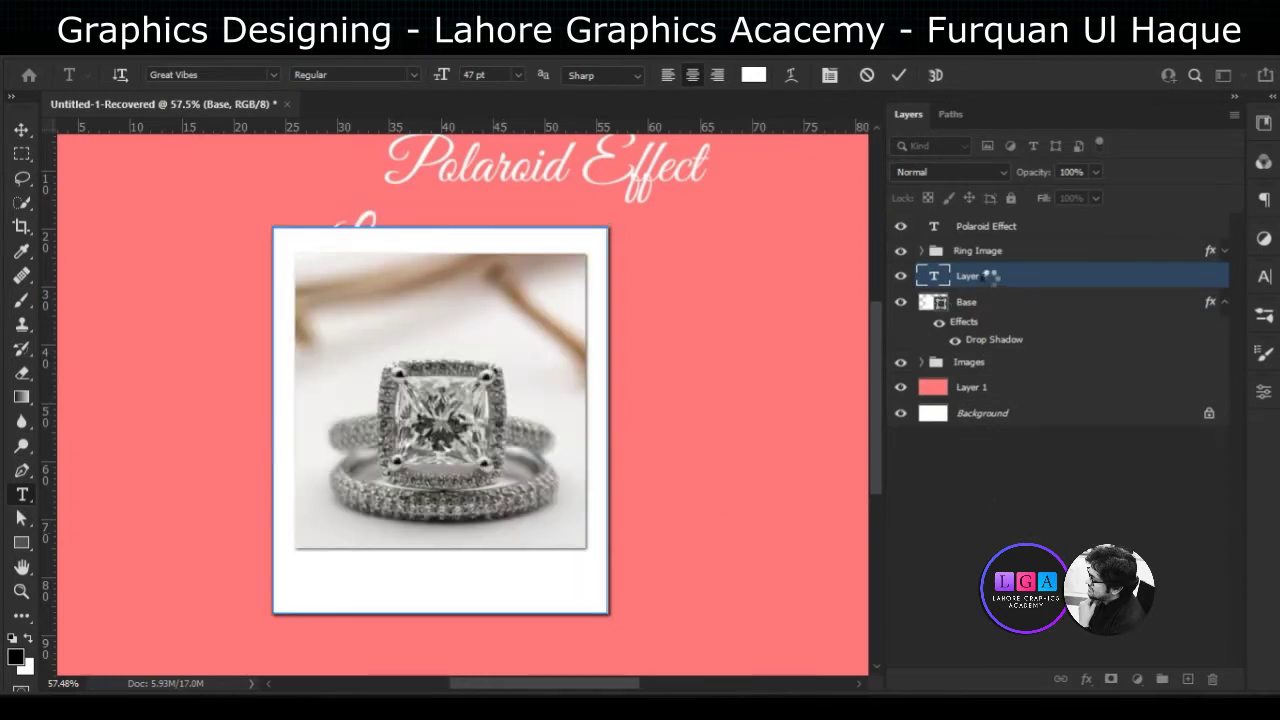
pyautogui.press('Escape')
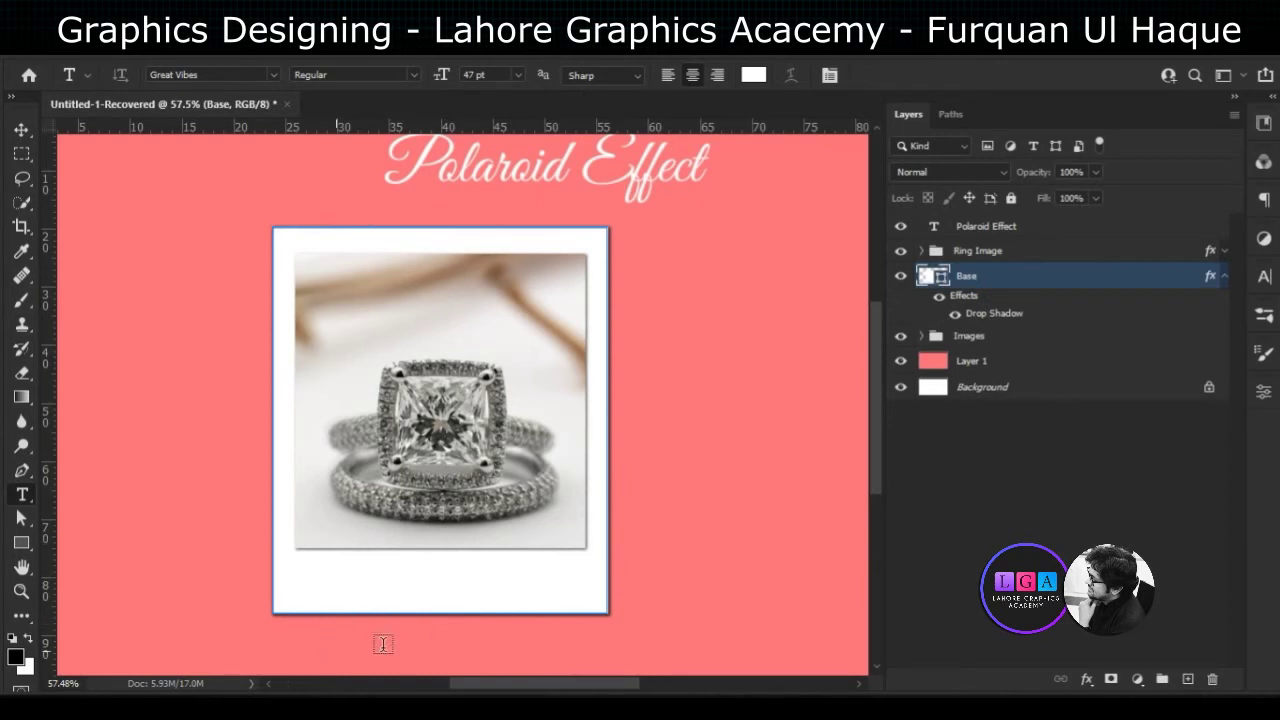
pyautogui.click(1110, 517)
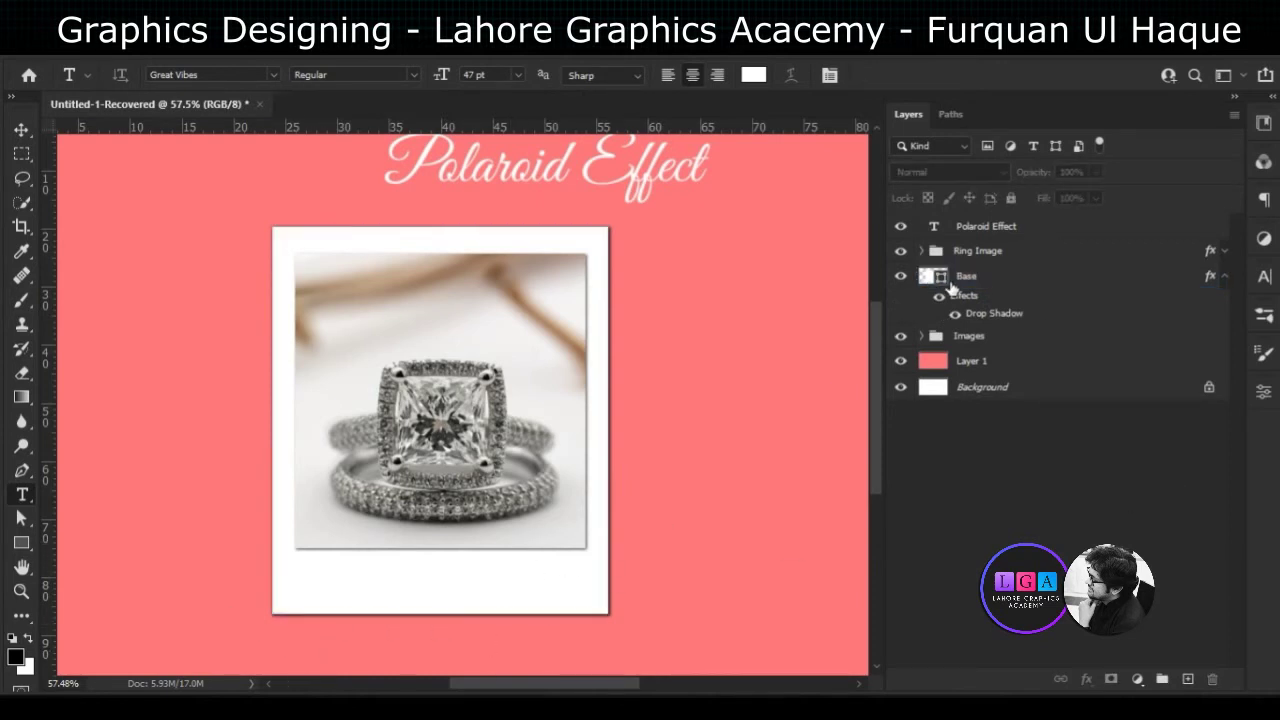
pyautogui.click(1225, 279)
pyautogui.click(976, 276)
pyautogui.click(1000, 256)
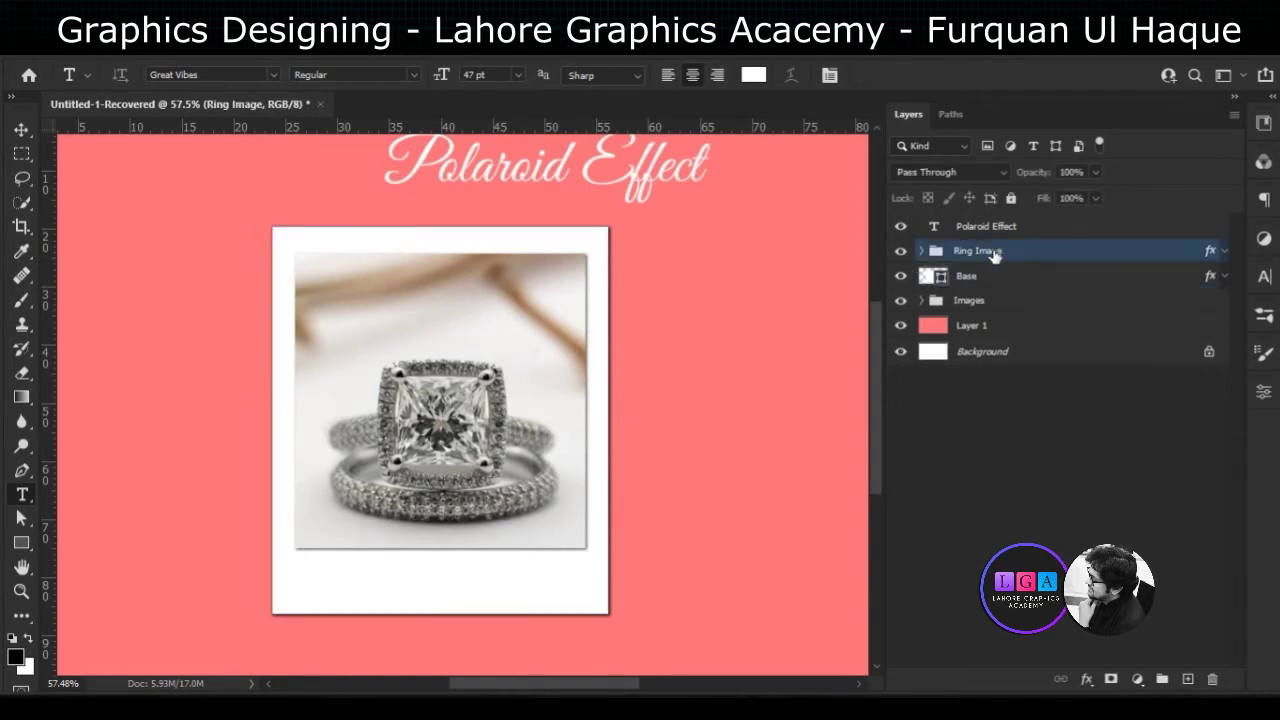
pyautogui.click(985, 226)
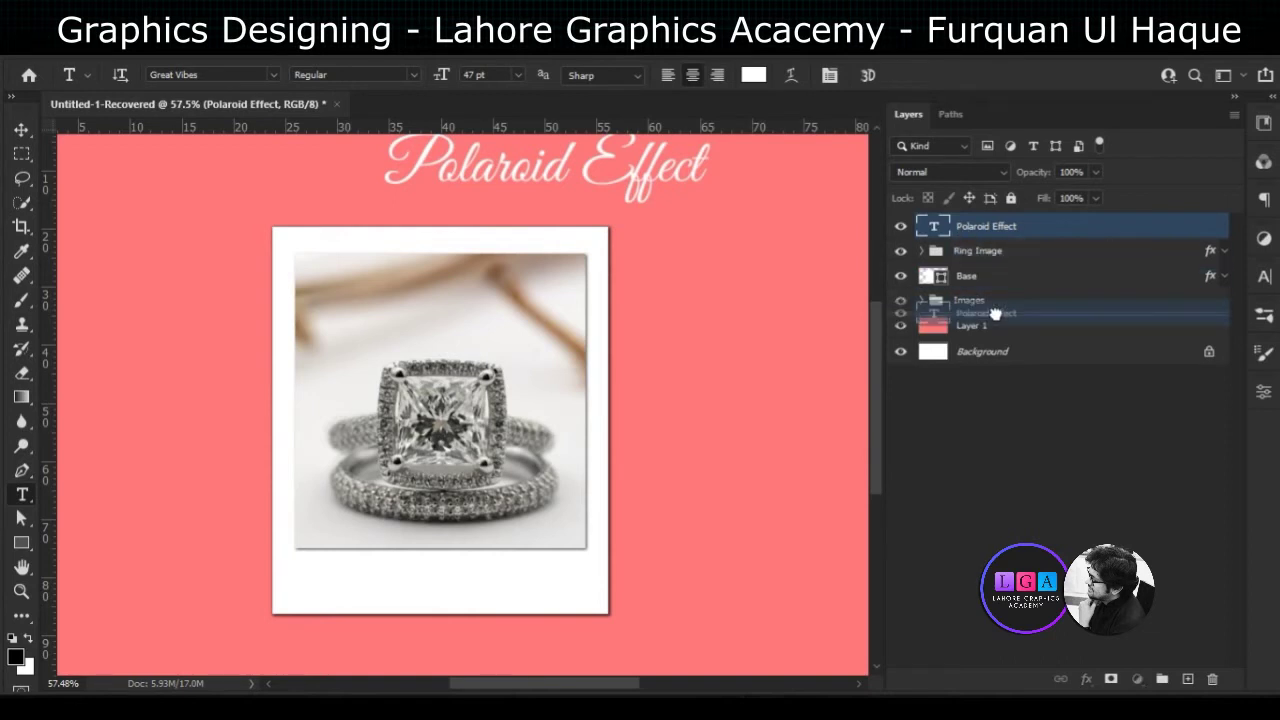
pyautogui.moveTo(972, 252); pyautogui.dragTo(990, 282)
# Group Ring Image and Base with Ctrl+G and name the group Polaroid 1
pyautogui.click(980, 274)
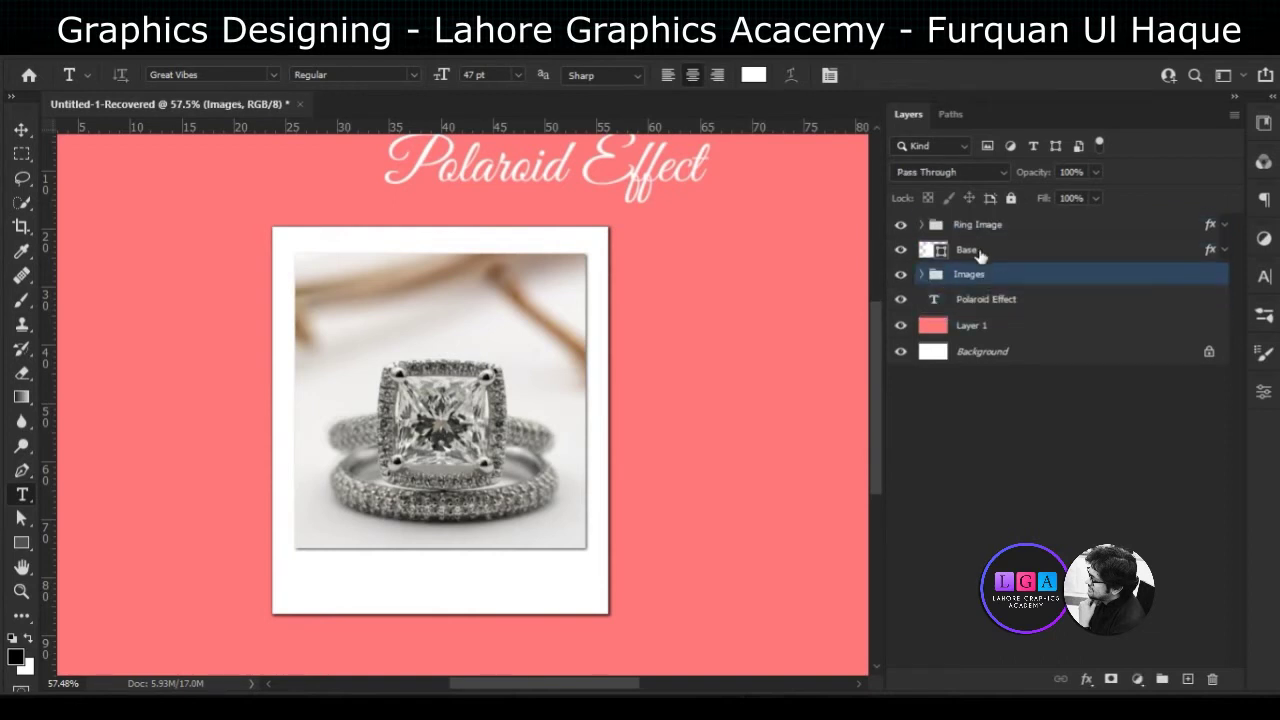
pyautogui.click(990, 249)
pyautogui.keyDown('shift'); pyautogui.click(997, 228); pyautogui.keyUp('shift')
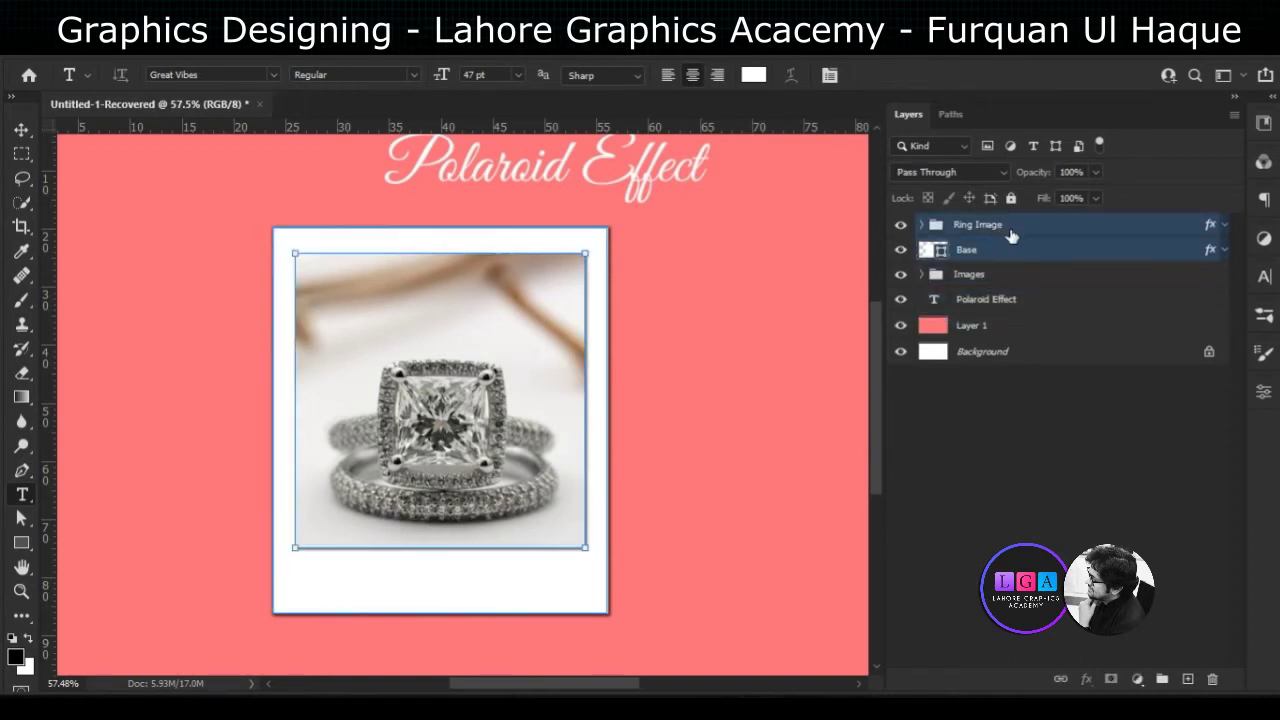
pyautogui.click(1010, 242)
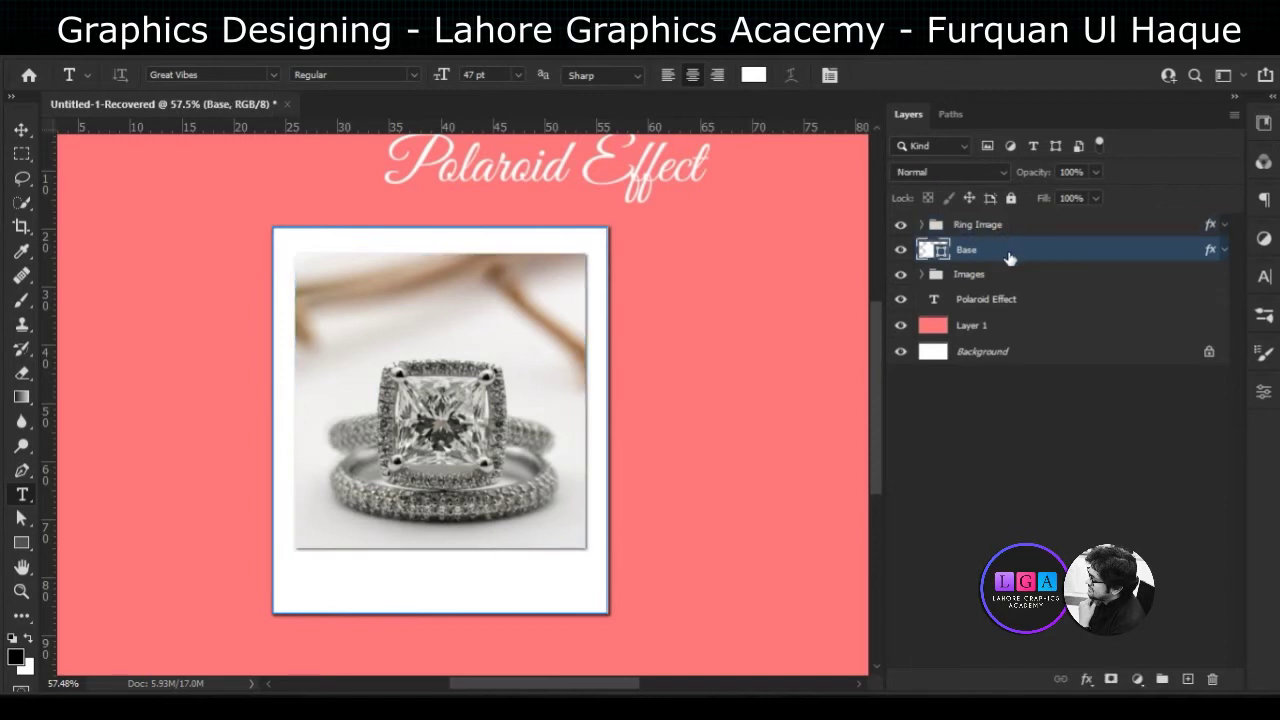
pyautogui.keyDown('shift'); pyautogui.click(1017, 230); pyautogui.keyUp('shift')
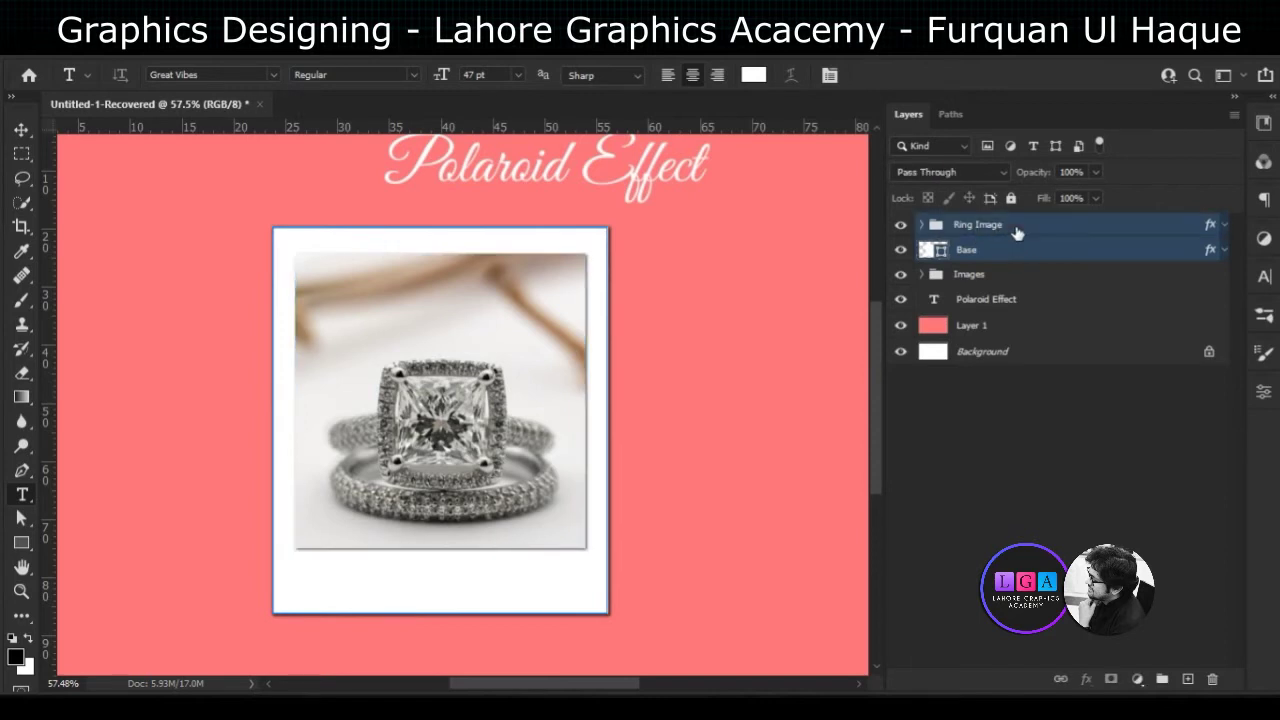
pyautogui.hotkey('ctrl', 'g')
pyautogui.doubleClick(990, 230)
pyautogui.write('Polaroid 14')
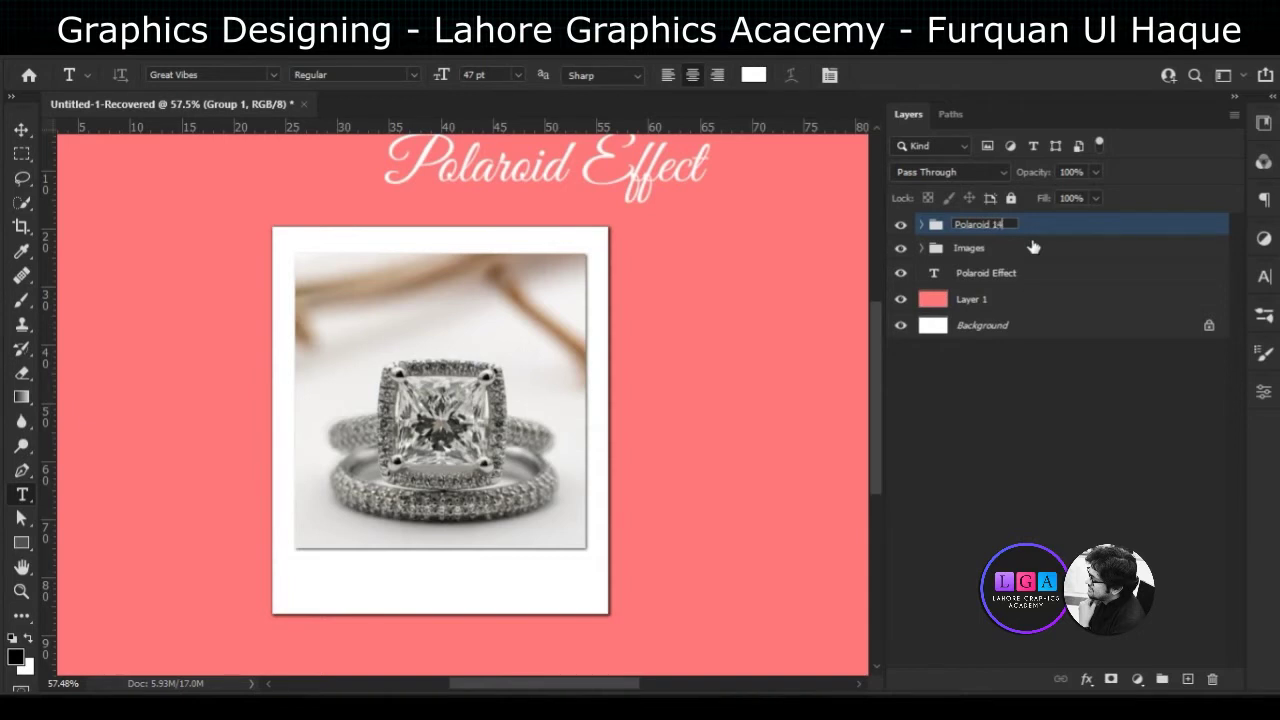
pyautogui.press('Return')
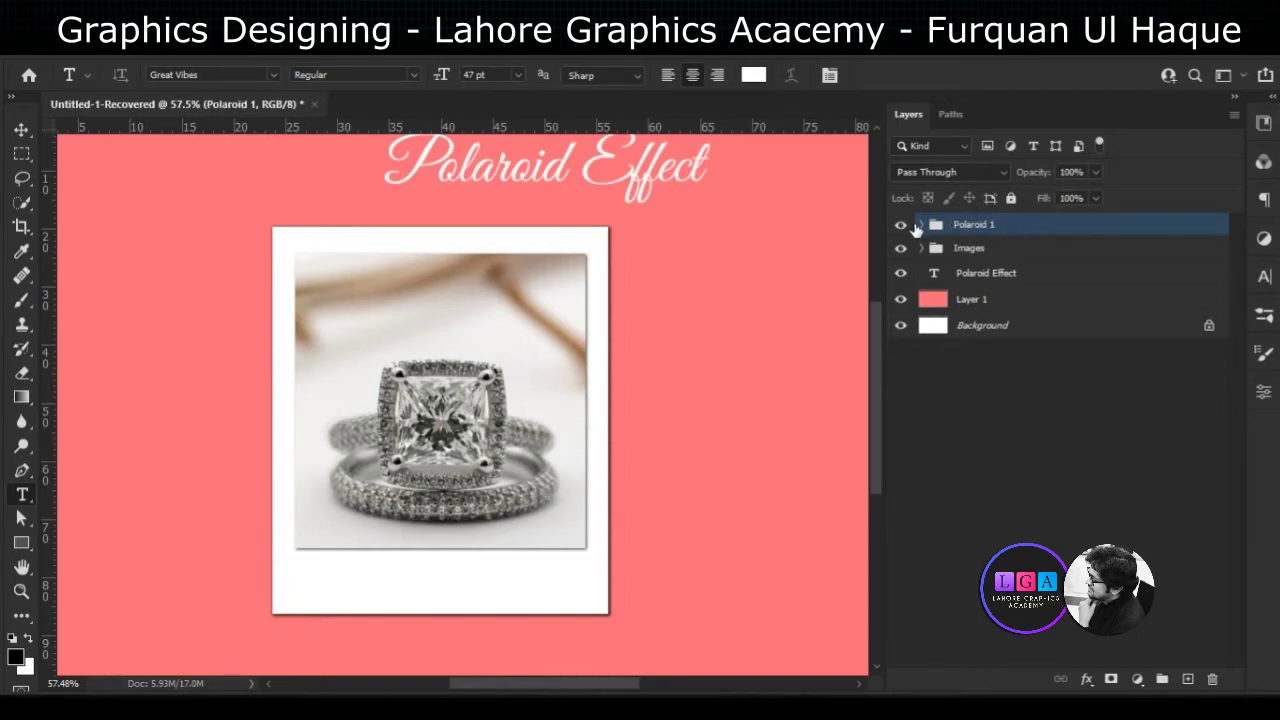
pyautogui.click(902, 232)
pyautogui.click(901, 228)
# Add a black 24 pt caption "Engagement Ring '21" in the white strip under the photo
pyautogui.click(152, 456)
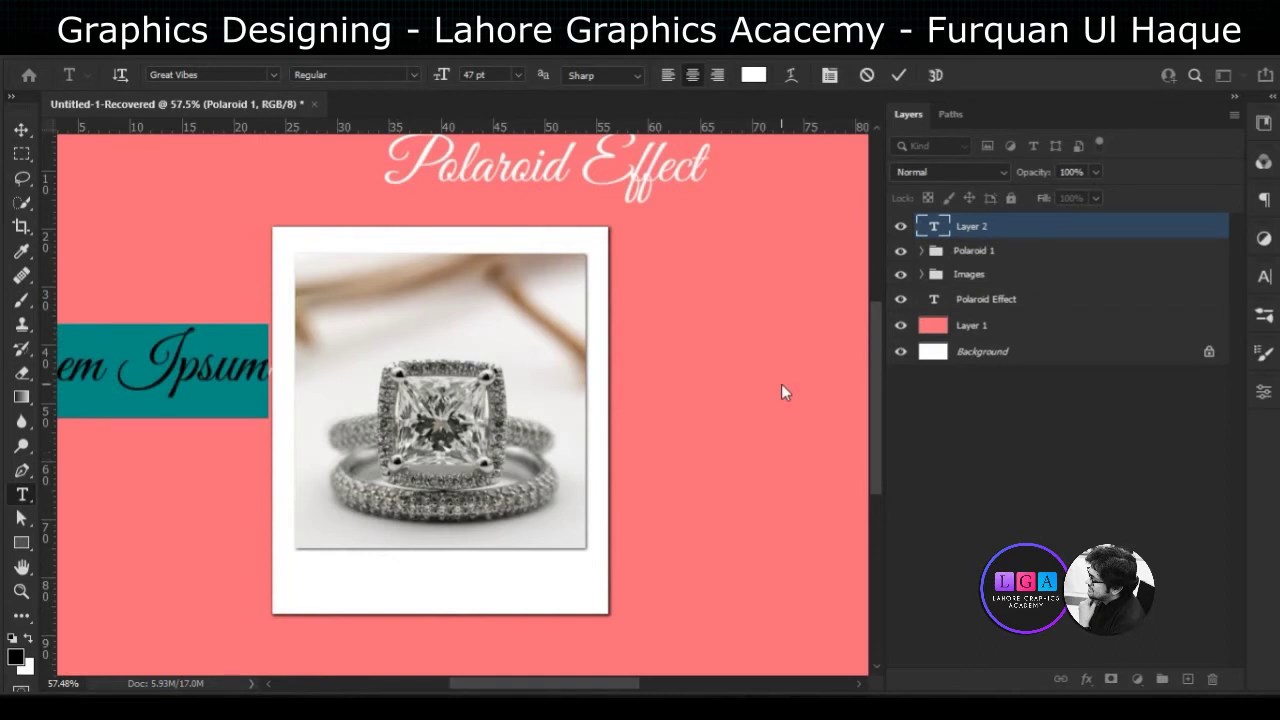
pyautogui.write('Engagement')
pyautogui.write(' Ri')
pyautogui.write('n')
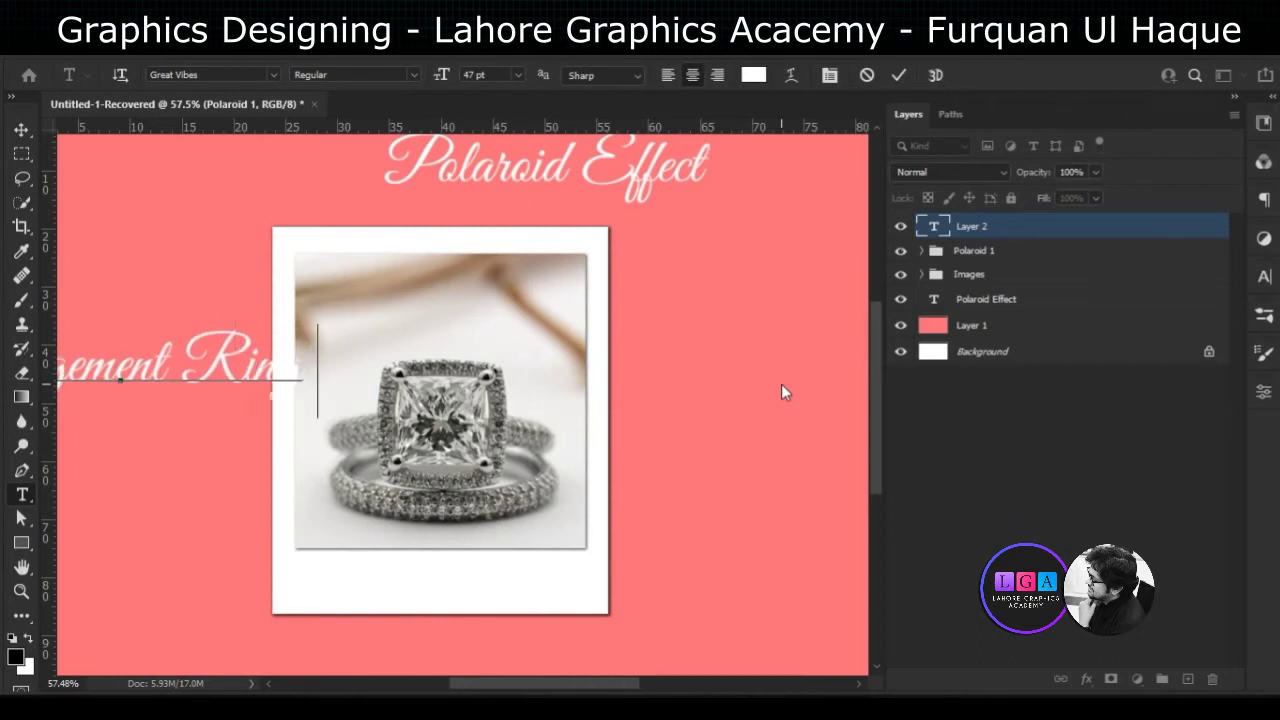
pyautogui.write('g 21')
pyautogui.hotkey('ctrl', 'a')
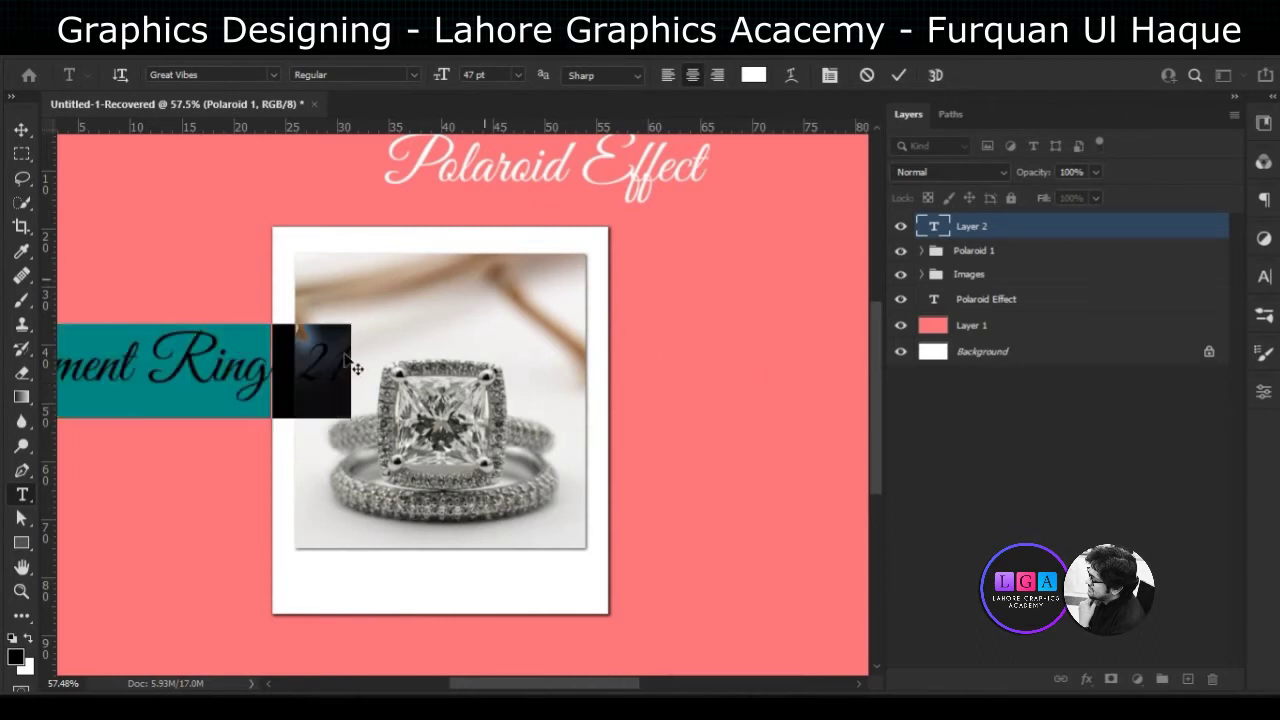
pyautogui.moveTo(169, 511)
pyautogui.mouseDown()
pyautogui.moveTo(535, 662)
pyautogui.moveTo(529, 649)
pyautogui.mouseUp()
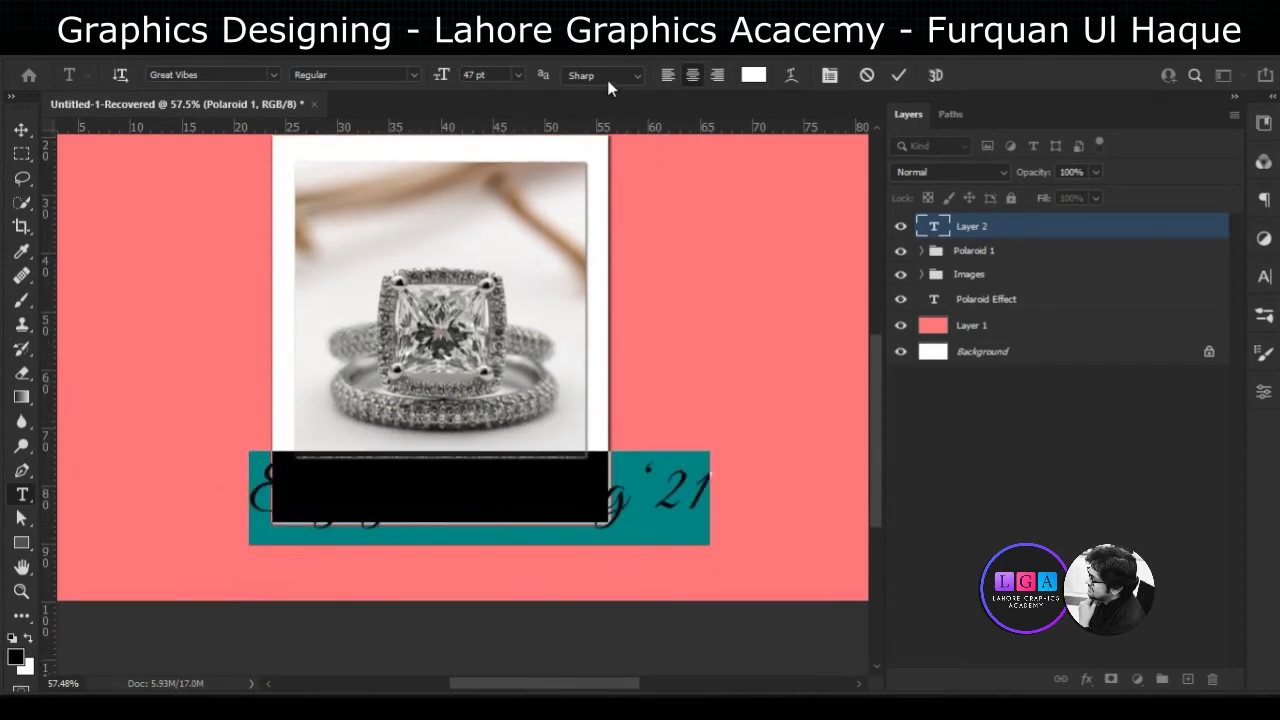
pyautogui.moveTo(445, 84); pyautogui.dragTo(418, 88)
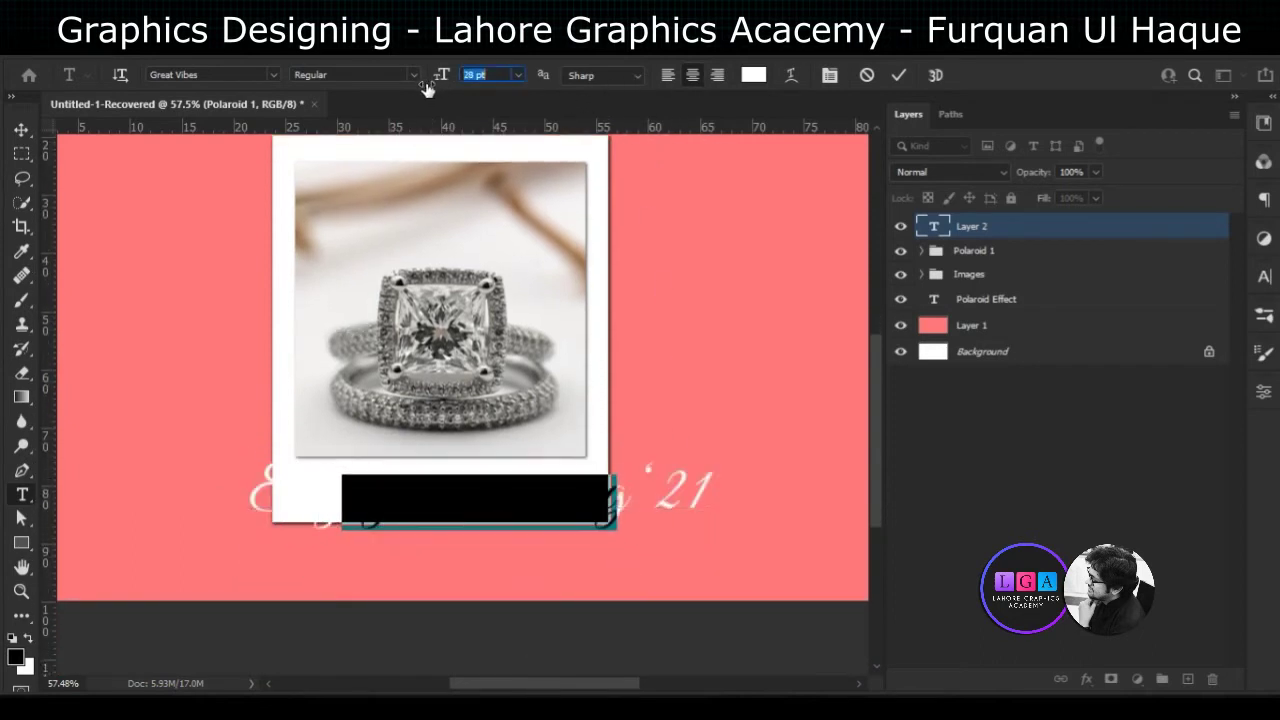
pyautogui.moveTo(485, 562); pyautogui.dragTo(451, 560)
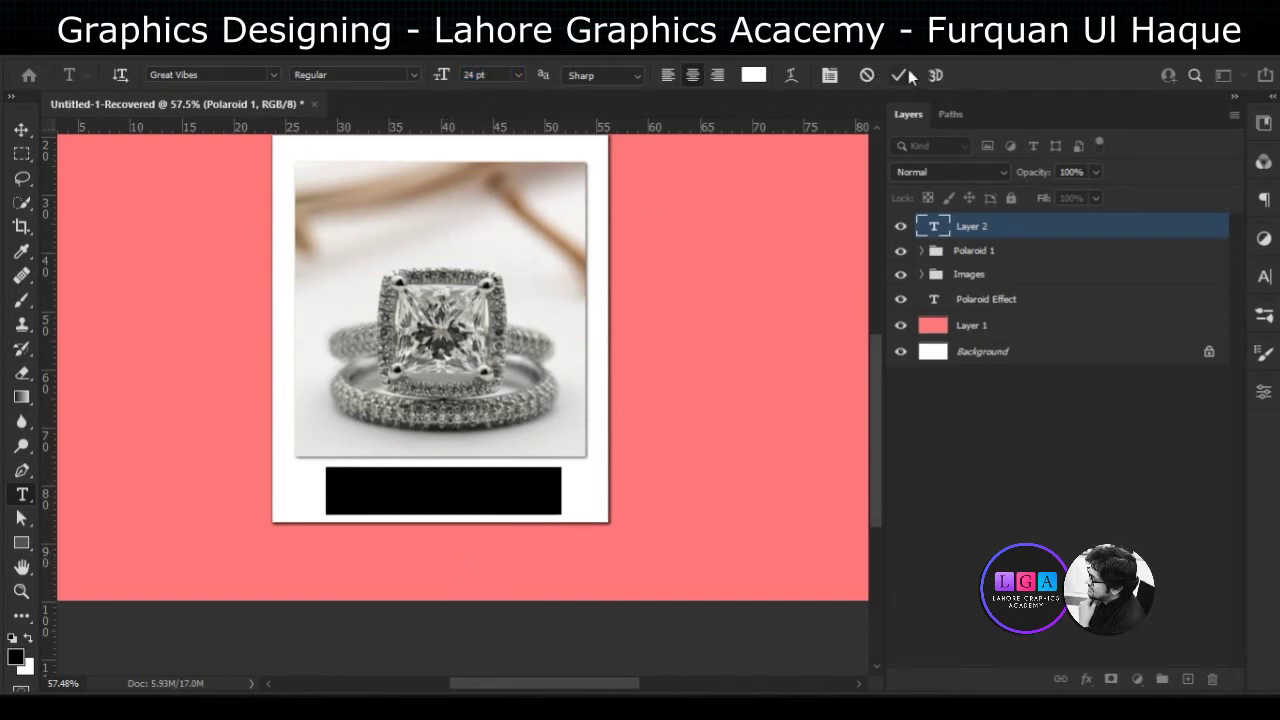
pyautogui.click(755, 75)
pyautogui.moveTo(871, 449); pyautogui.dragTo(743, 693)
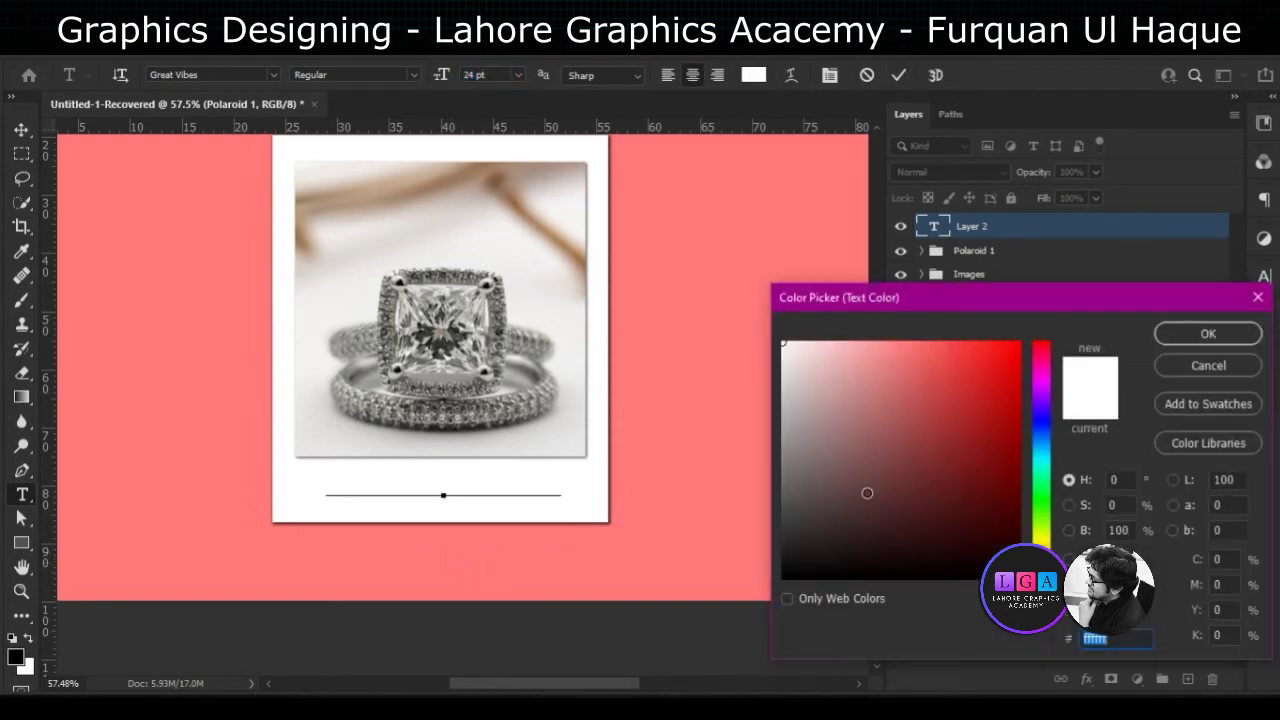
pyautogui.click(1204, 334)
pyautogui.click(899, 75)
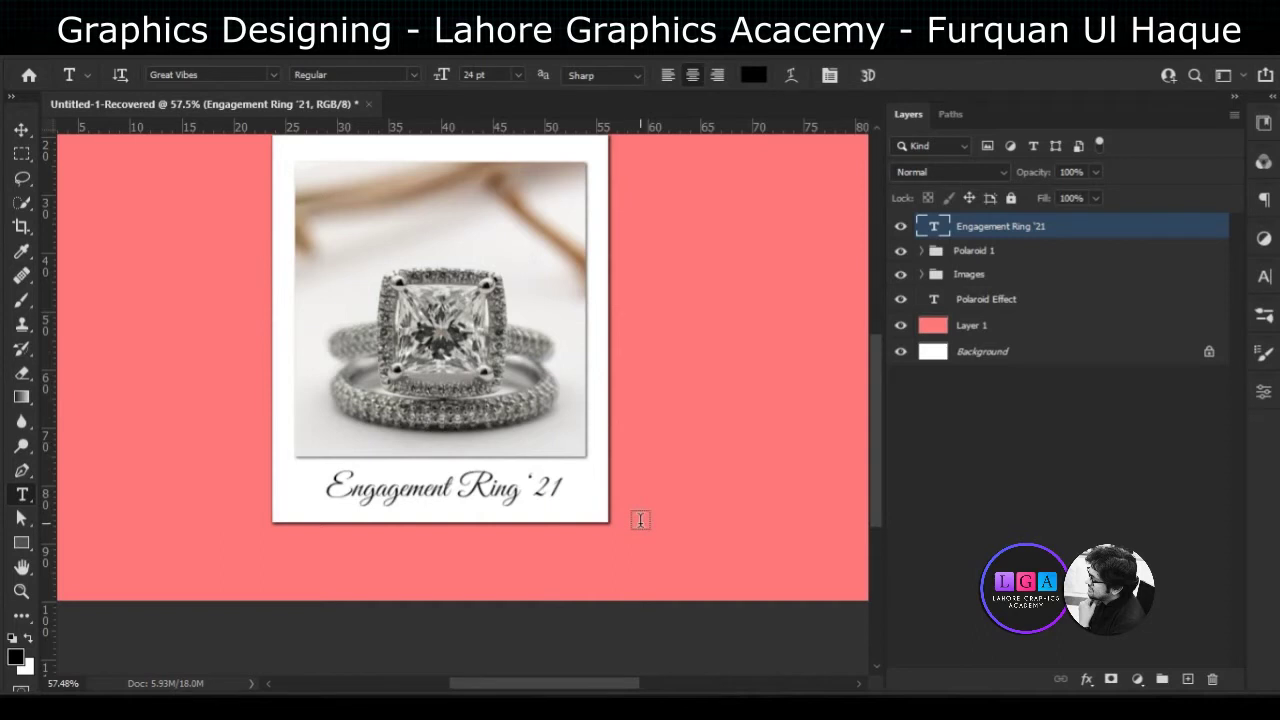
pyautogui.click(920, 253)
# Tag Polaroid 1 yellow and place the caption layer inside it above Ring Image
pyautogui.click(922, 252)
pyautogui.click(921, 251)
pyautogui.rightClick(901, 252)
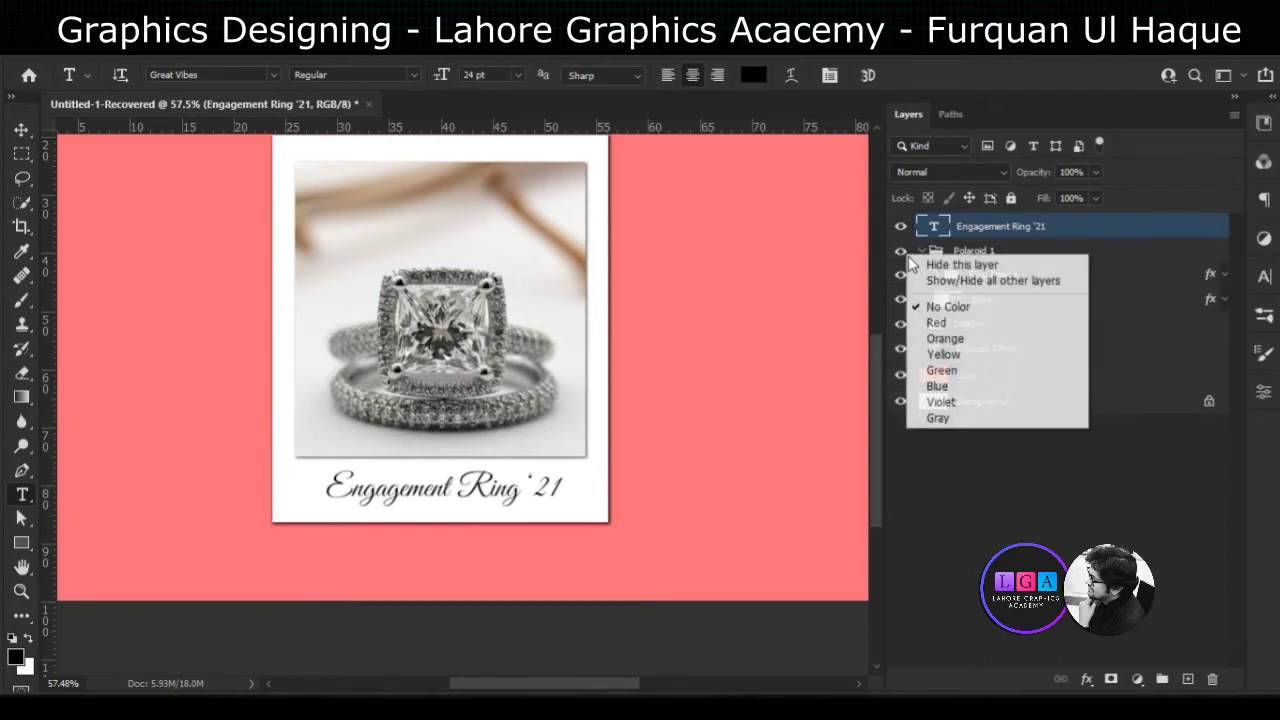
pyautogui.click(969, 358)
pyautogui.moveTo(934, 228); pyautogui.dragTo(970, 270)
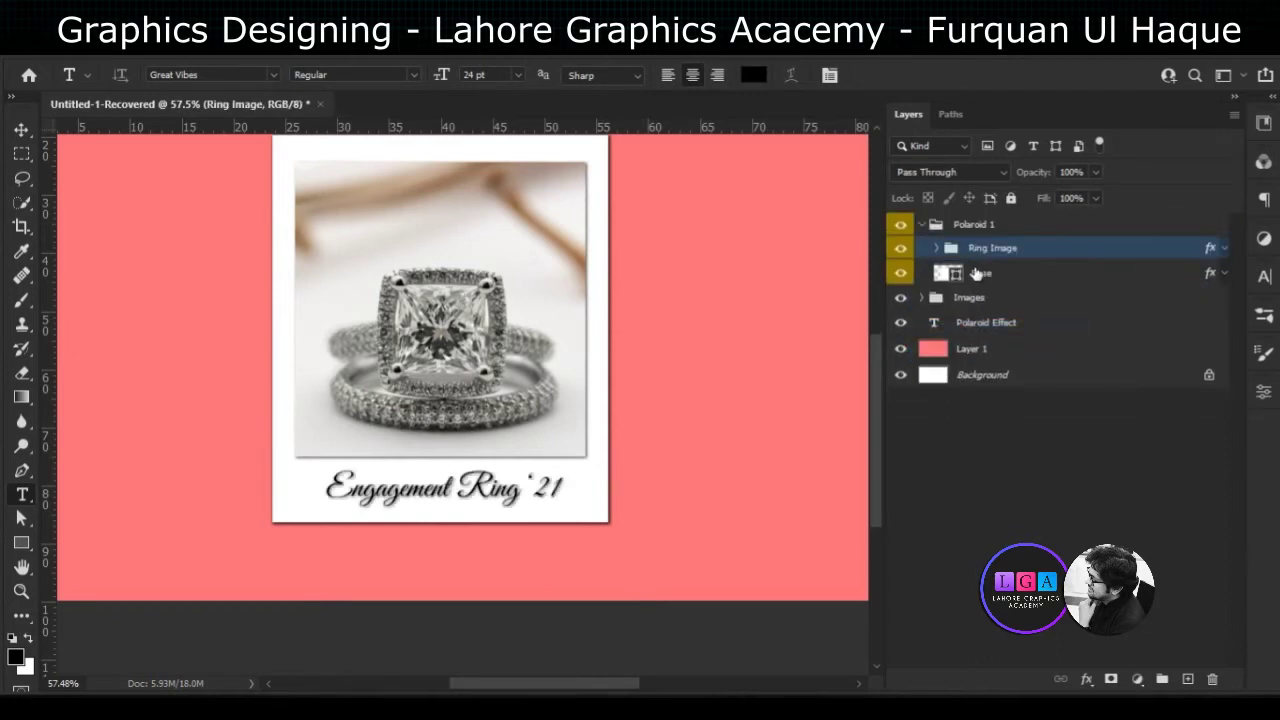
pyautogui.hotkey('ctrl', 'z')
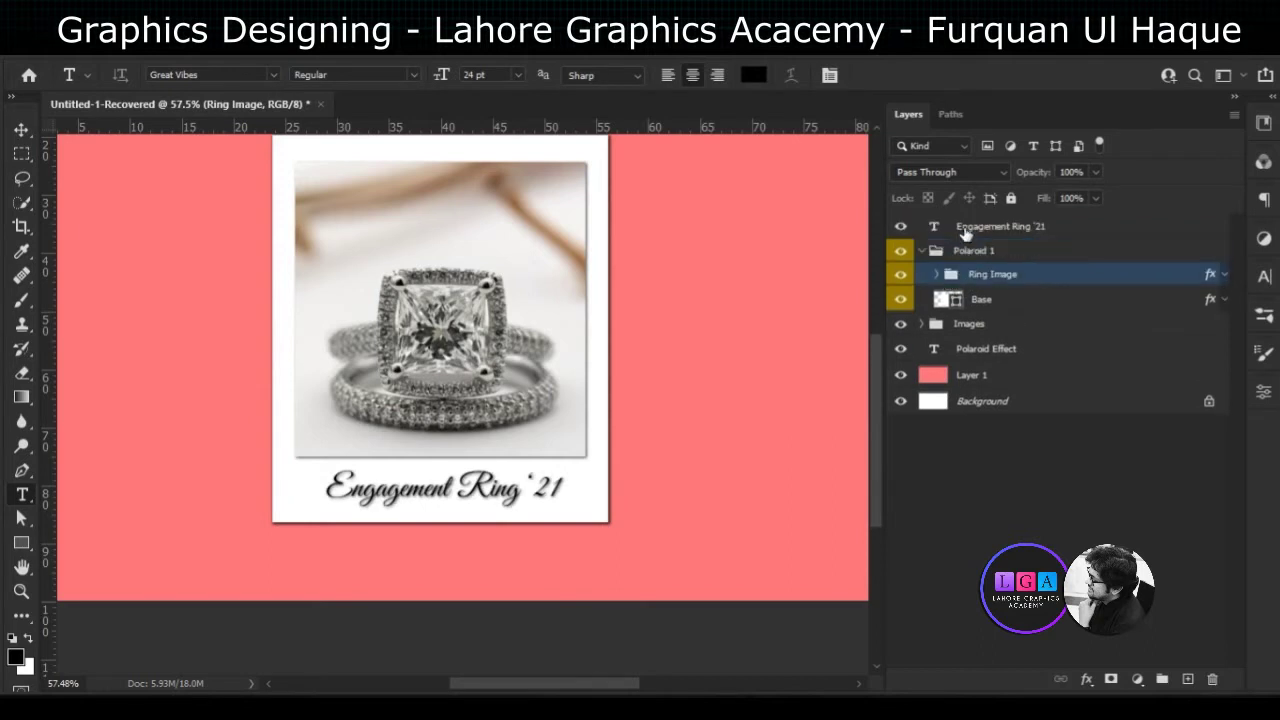
pyautogui.click(970, 228)
pyautogui.moveTo(978, 230); pyautogui.dragTo(976, 246)
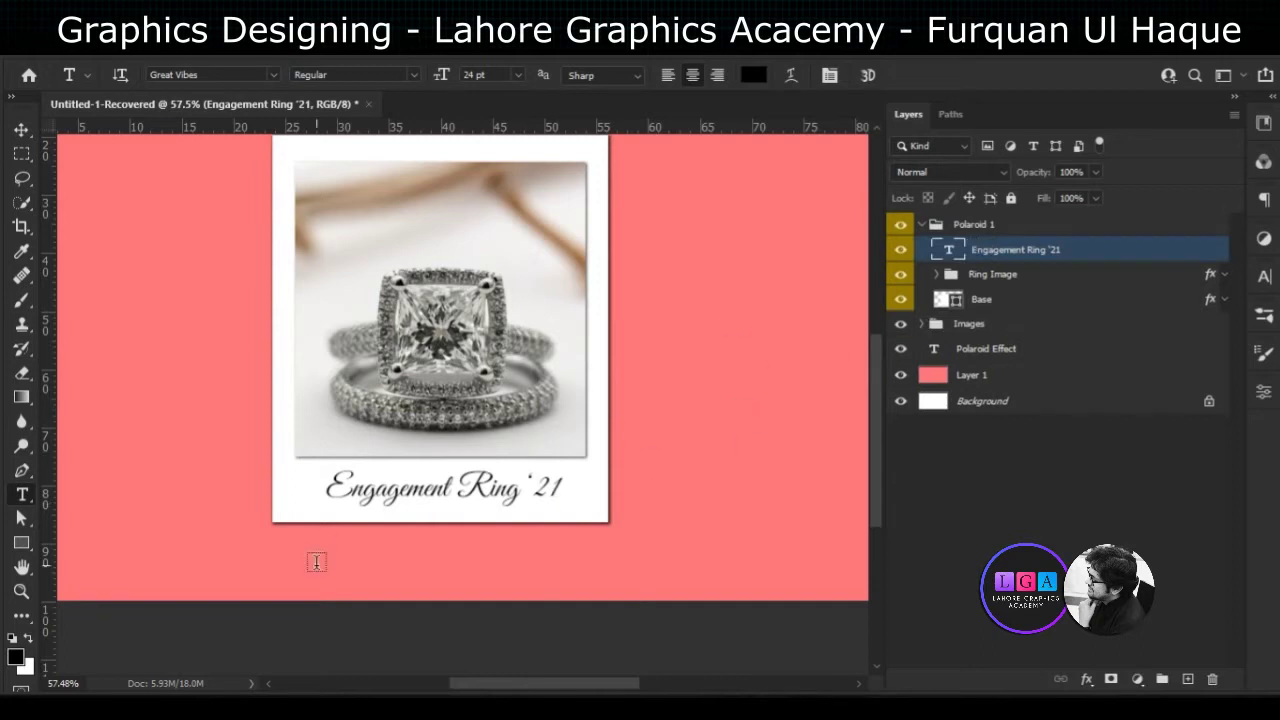
# Nudge the caption slightly lower in the white strip and select the Polaroid 1 group
pyautogui.press('v')
pyautogui.moveTo(469, 489); pyautogui.dragTo(473, 502)
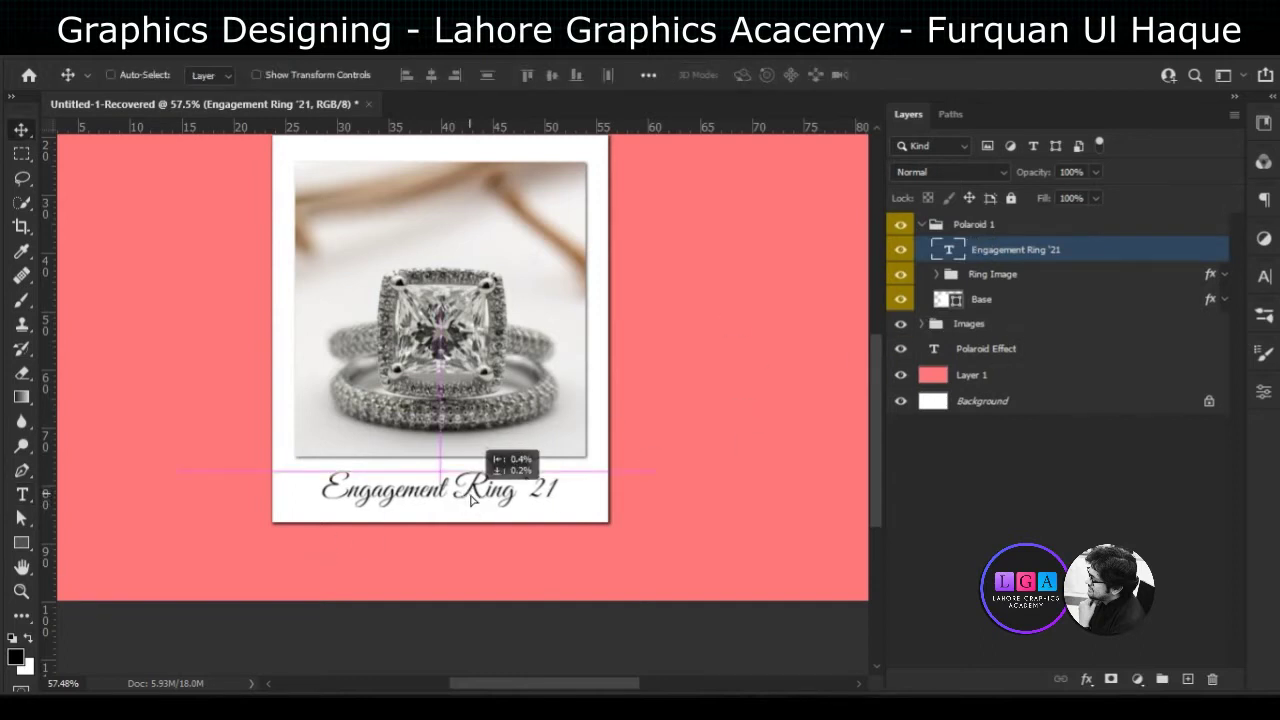
pyautogui.moveTo(475, 500); pyautogui.dragTo(476, 502)
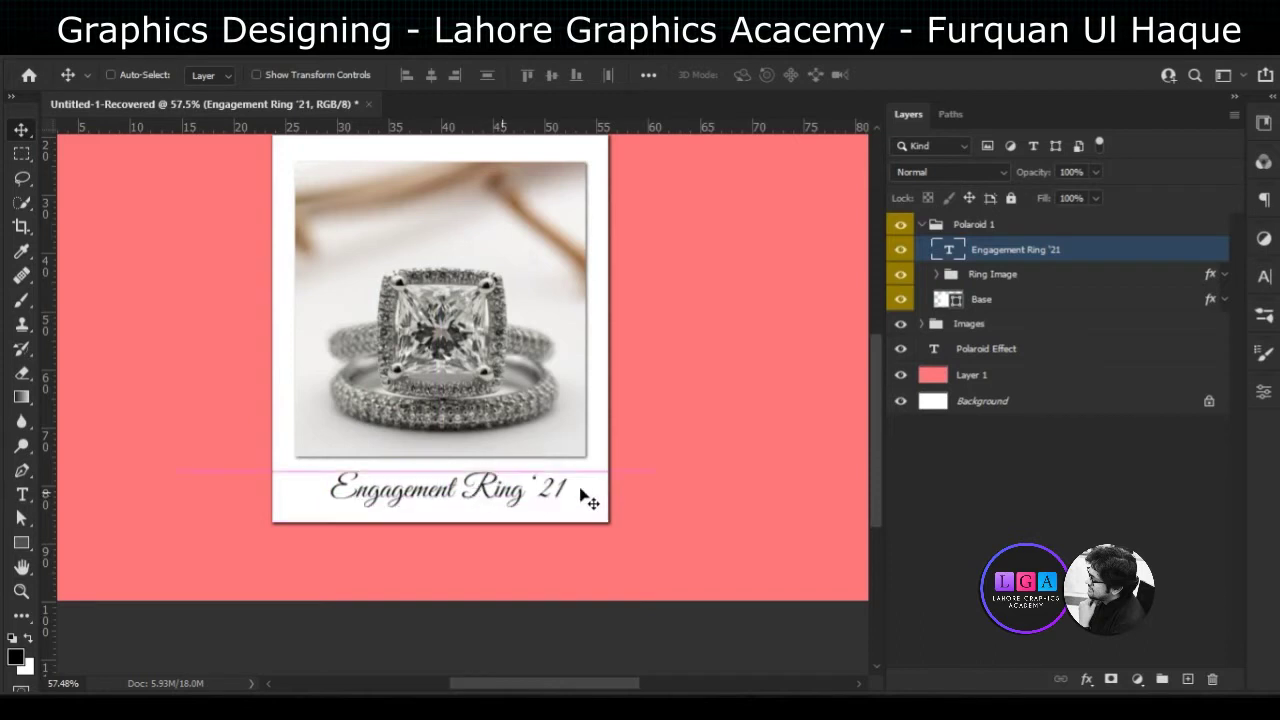
pyautogui.scroll(-1, 620, 440)
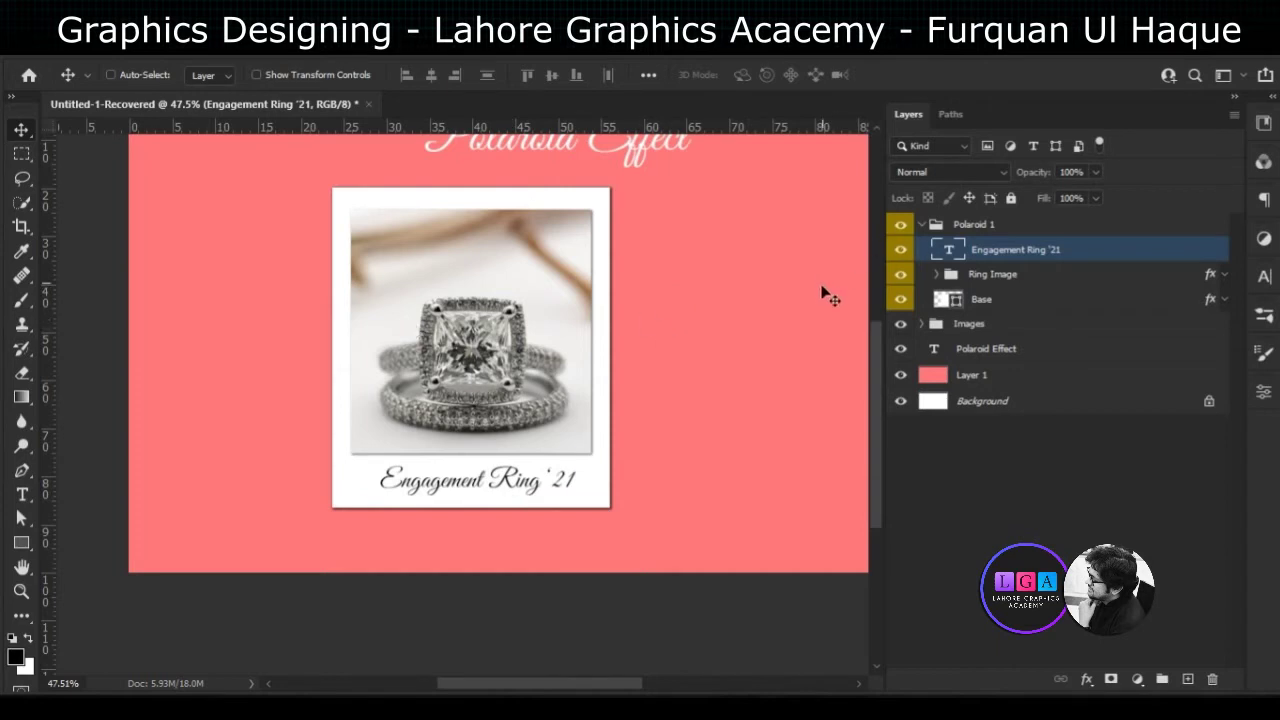
pyautogui.click(1142, 485)
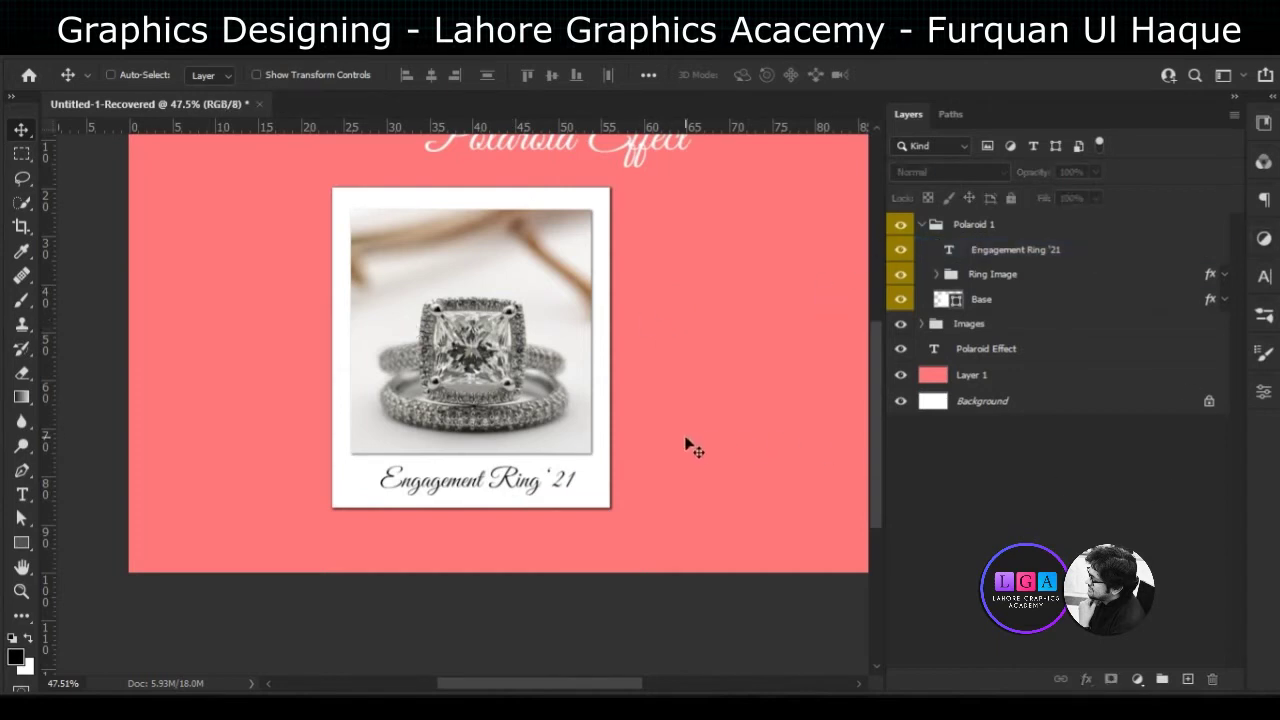
pyautogui.scroll(-1, 693, 424)
pyautogui.scroll(1, 455, 228)
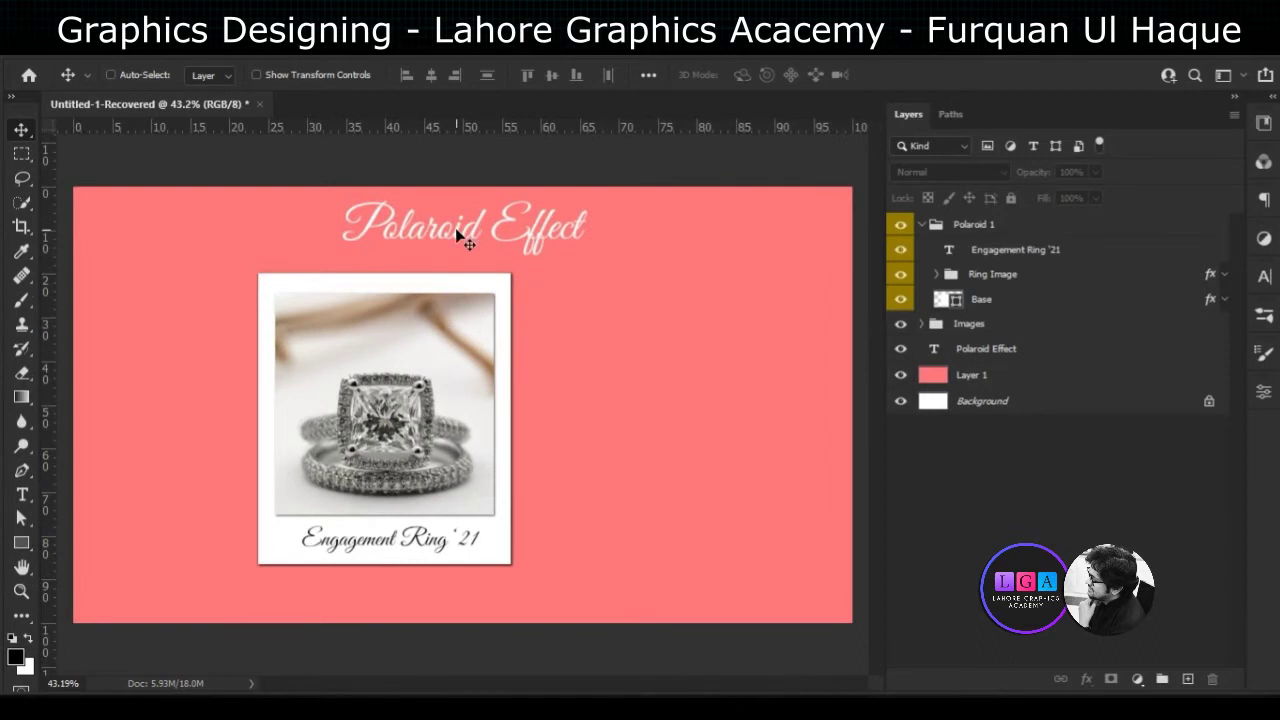
pyautogui.click(975, 227)
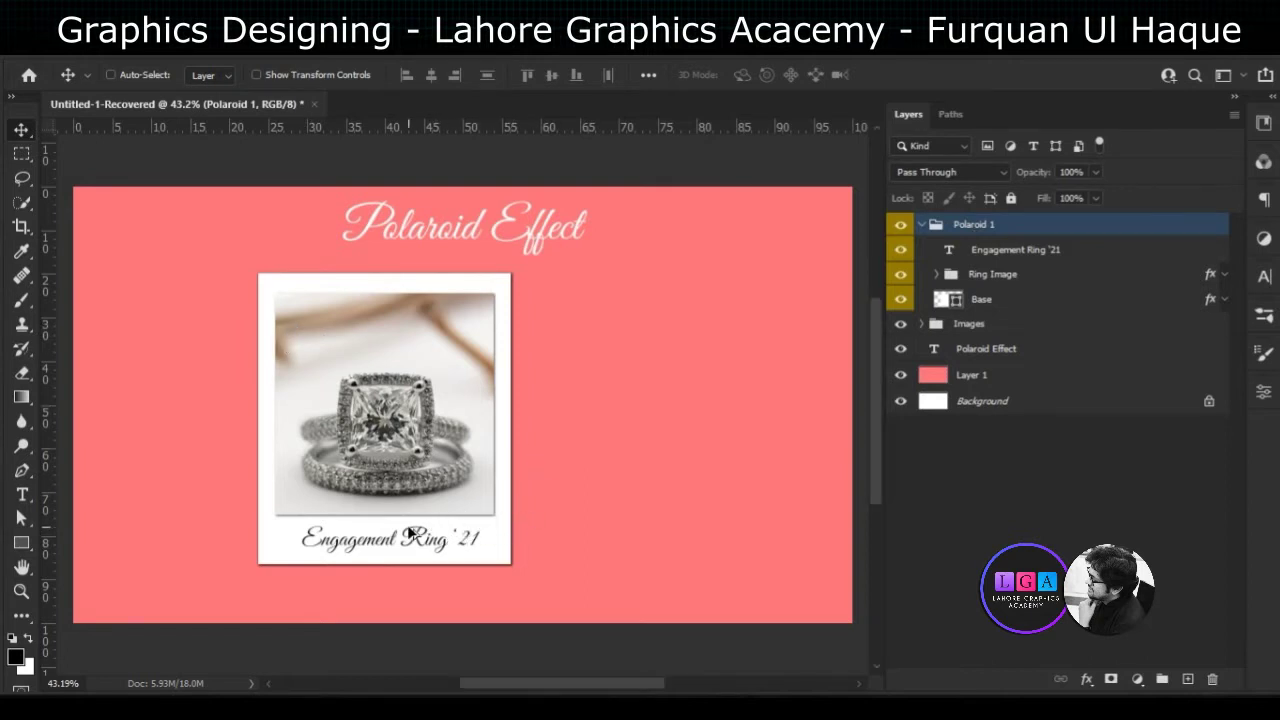
pyautogui.scroll(2, 410, 528)
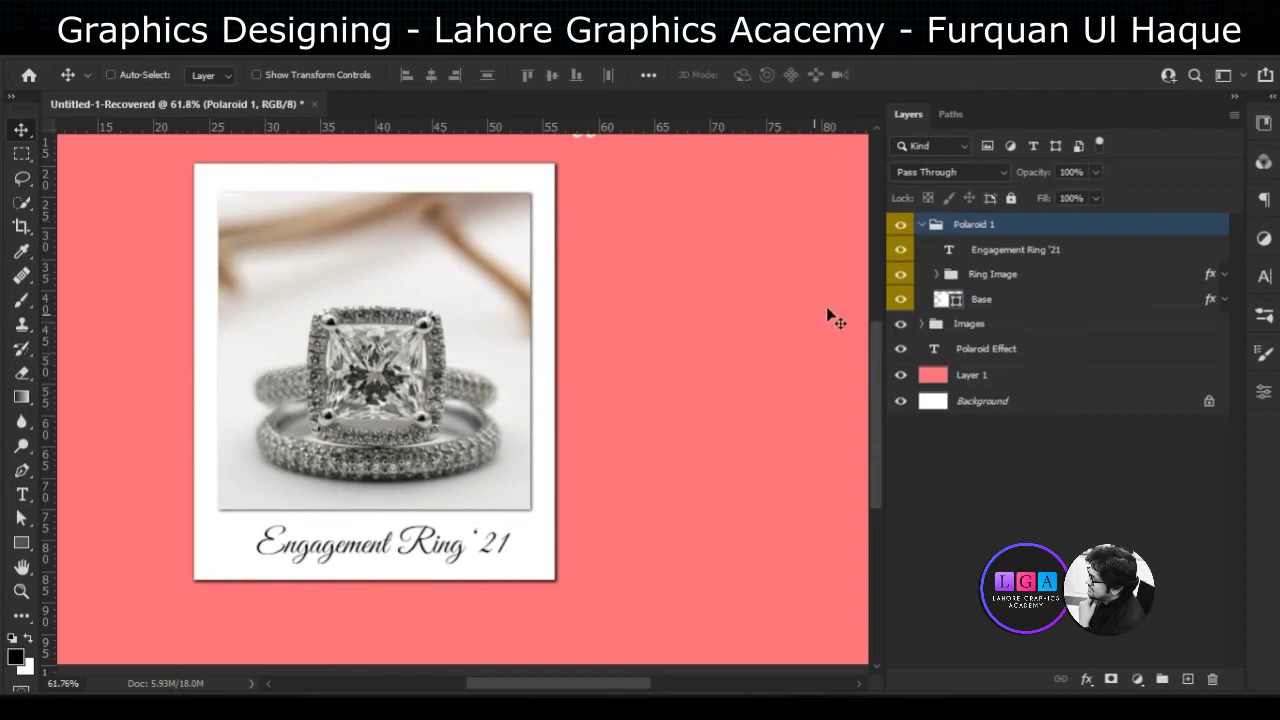
# Rotate the ring polaroid about 18.5° counter-clockwise
pyautogui.click(921, 225)
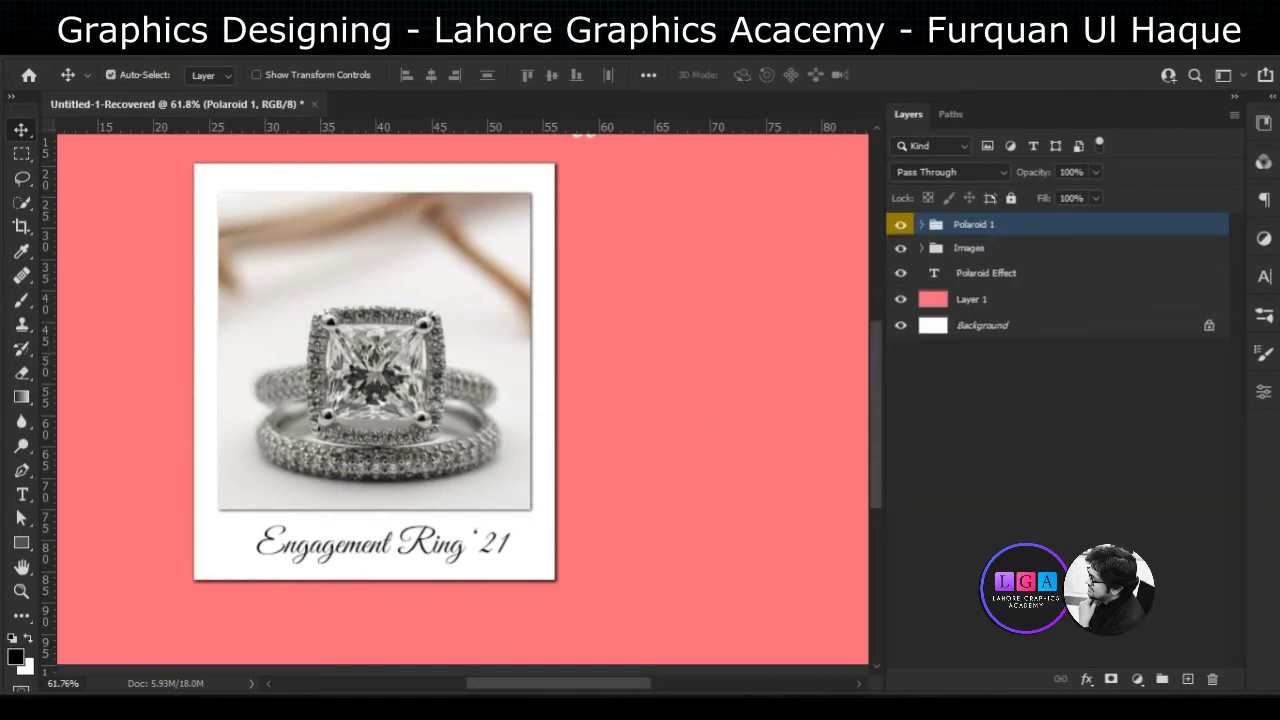
pyautogui.hotkey('ctrl', 't')
pyautogui.moveTo(589, 622); pyautogui.dragTo(690, 551)
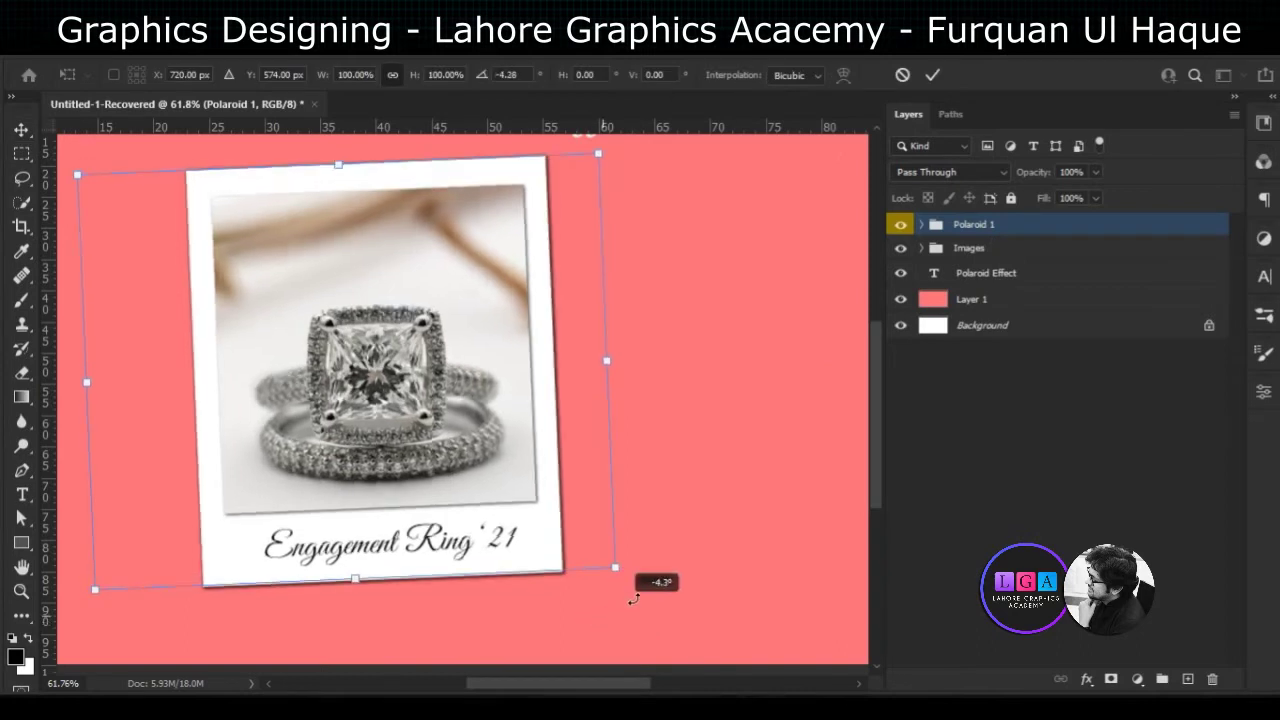
pyautogui.click(931, 75)
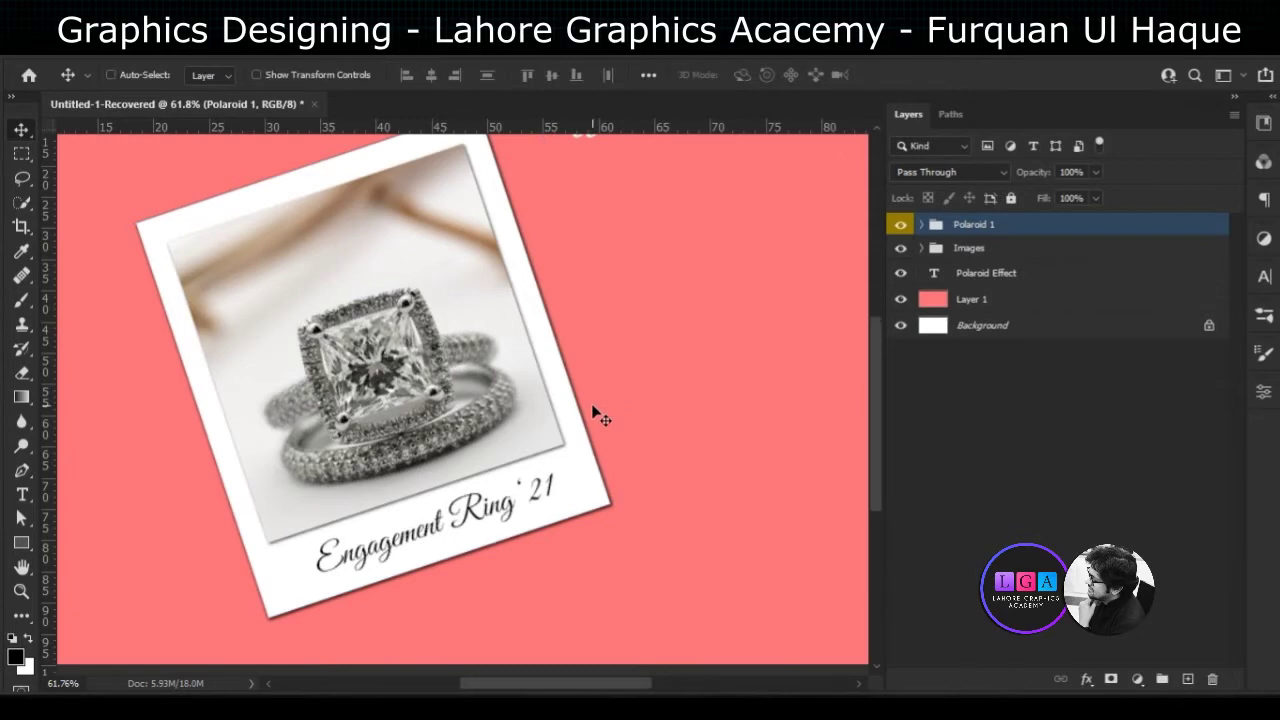
pyautogui.scroll(-1, 590, 405)
pyautogui.scroll(-1, 590, 405)
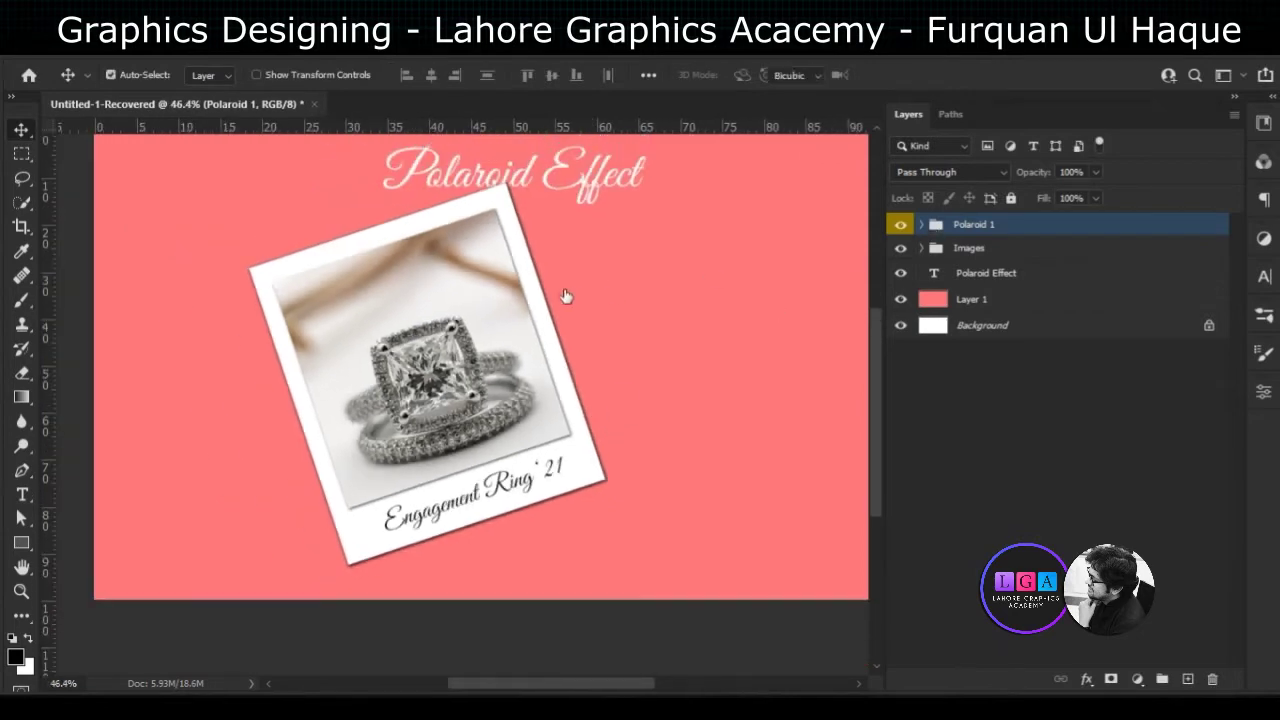
# Scale the polaroid to 79.5% and shift it right beneath the title
pyautogui.hotkey('ctrl', 't')
pyautogui.moveTo(630, 176); pyautogui.dragTo(536, 259)
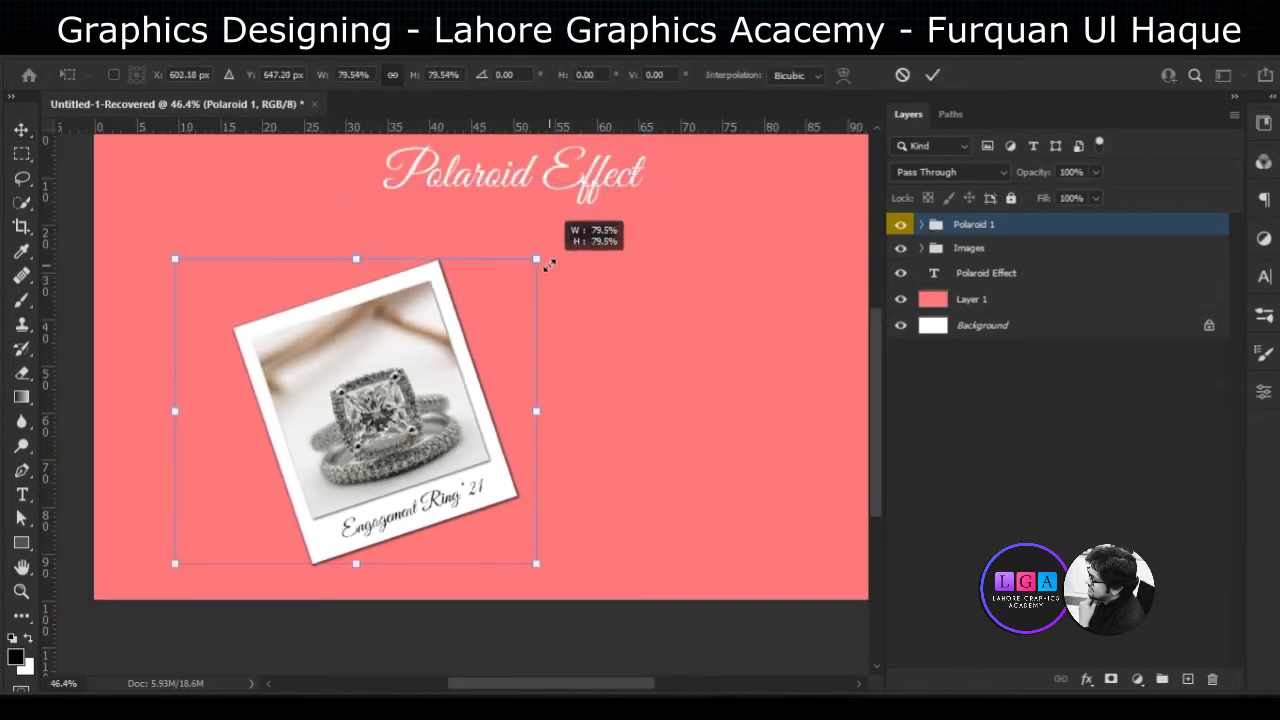
pyautogui.click(936, 76)
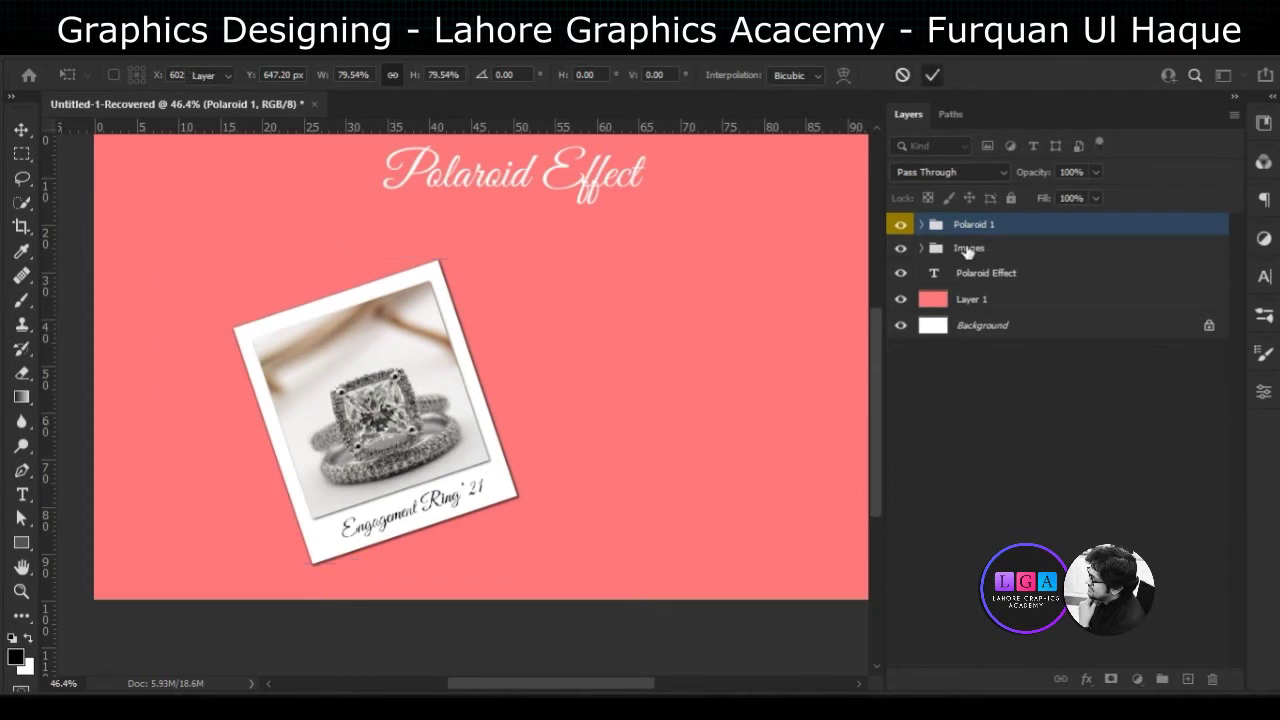
pyautogui.moveTo(369, 424)
pyautogui.mouseDown()
pyautogui.moveTo(563, 400)
pyautogui.moveTo(393, 408)
pyautogui.mouseUp()
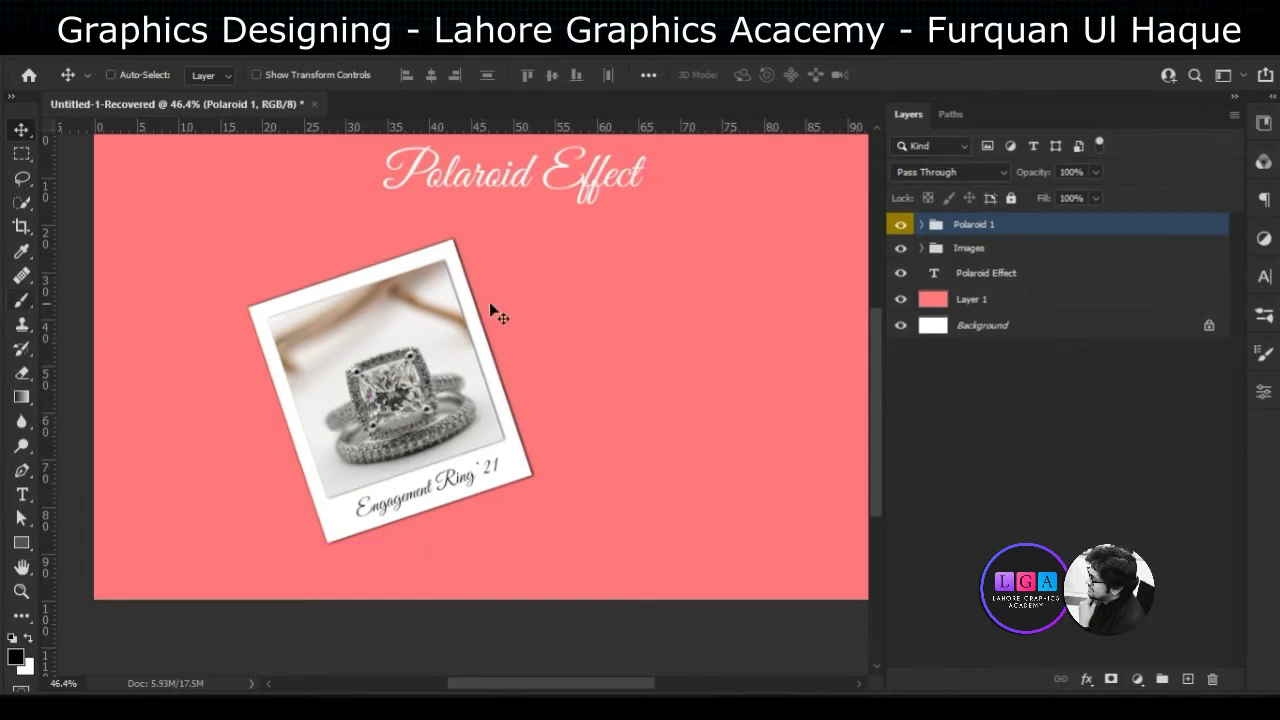
pyautogui.click(970, 407)
pyautogui.scroll(2, 465, 430)
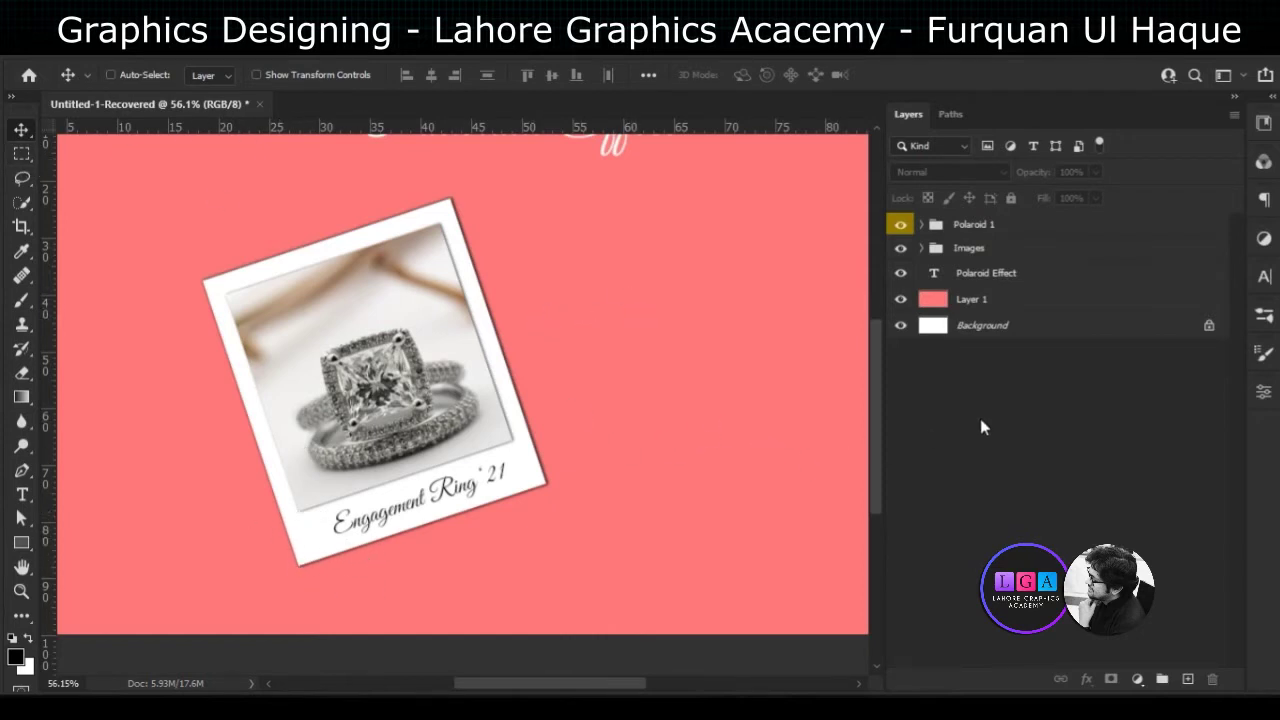
pyautogui.scroll(-3, 490, 410)
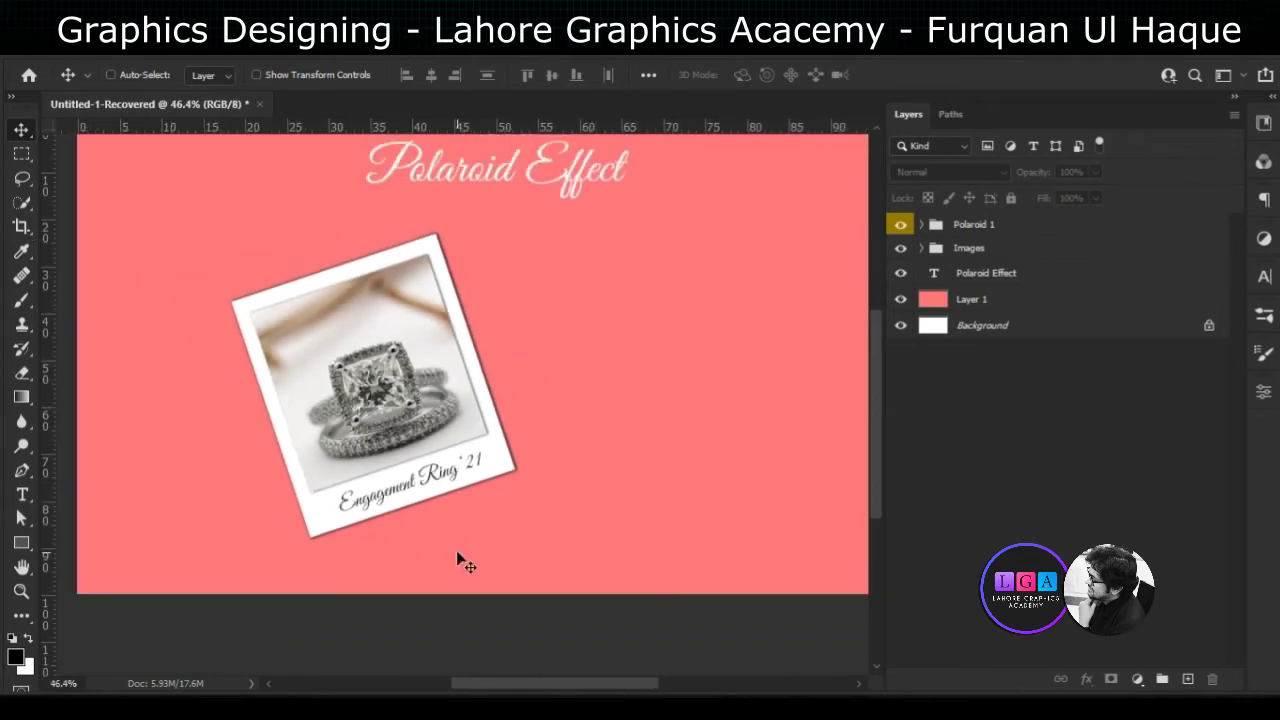
pyautogui.click(921, 248)
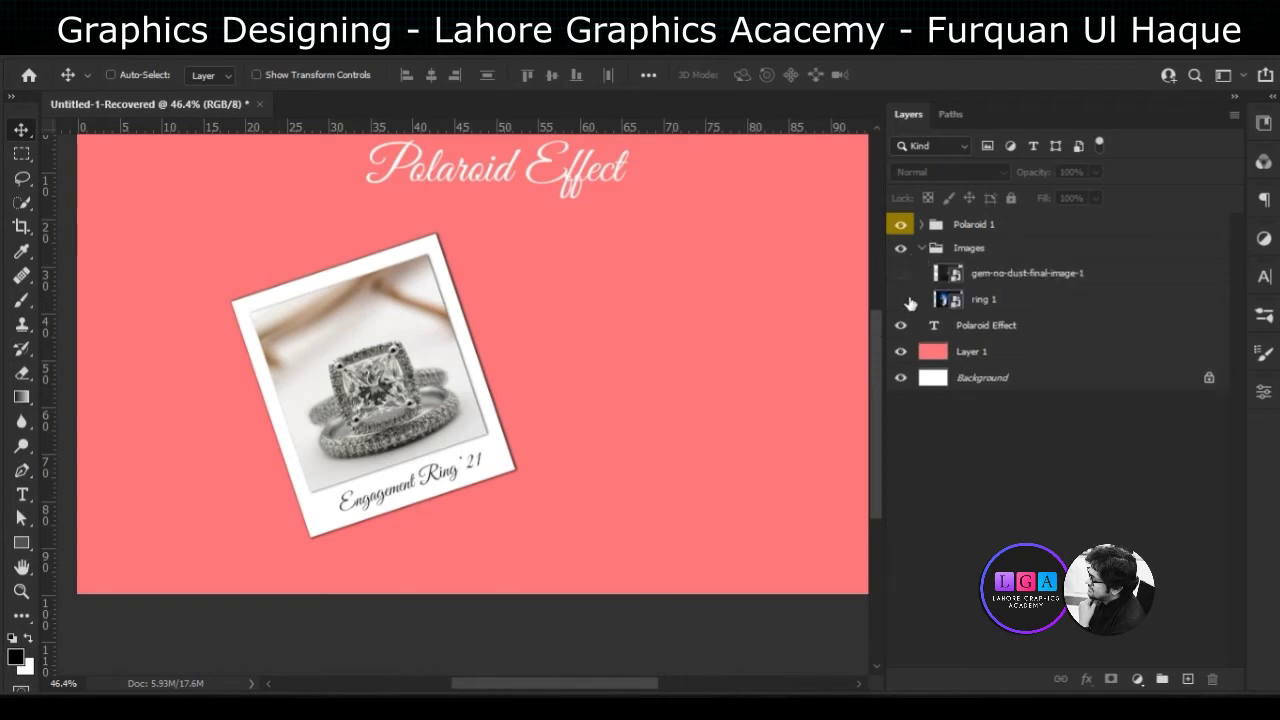
pyautogui.click(903, 300)
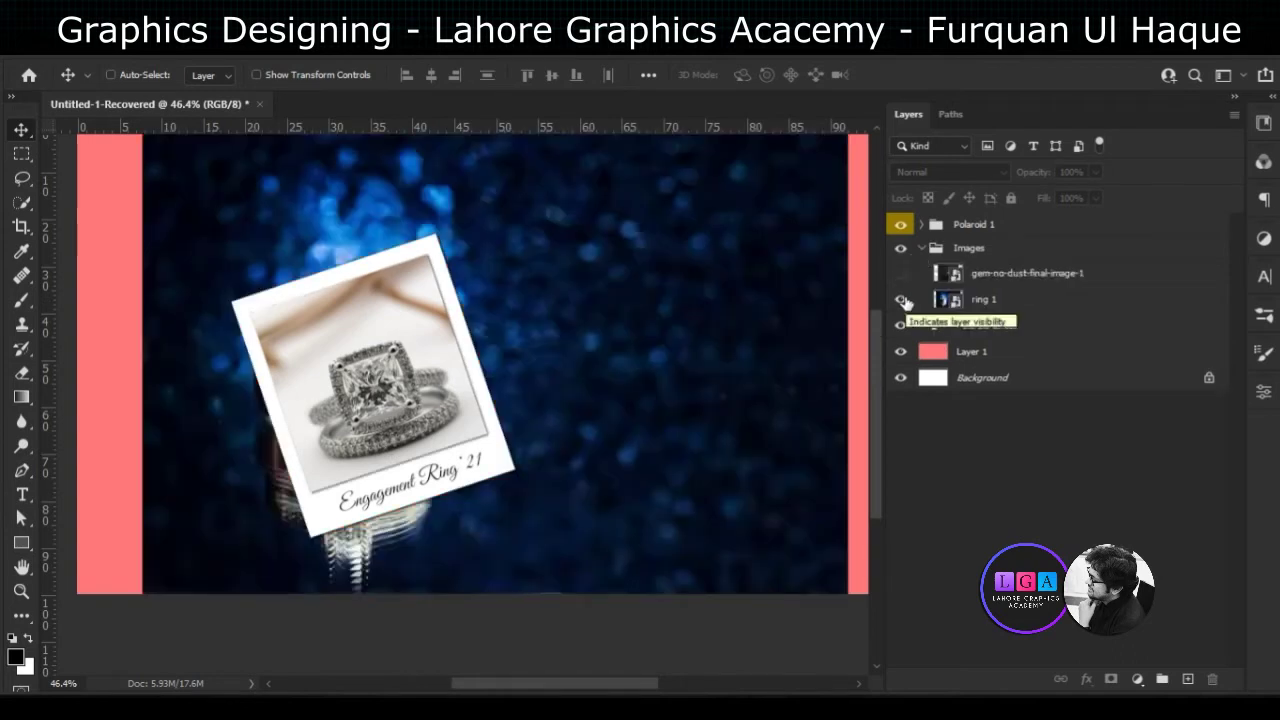
pyautogui.click(918, 250)
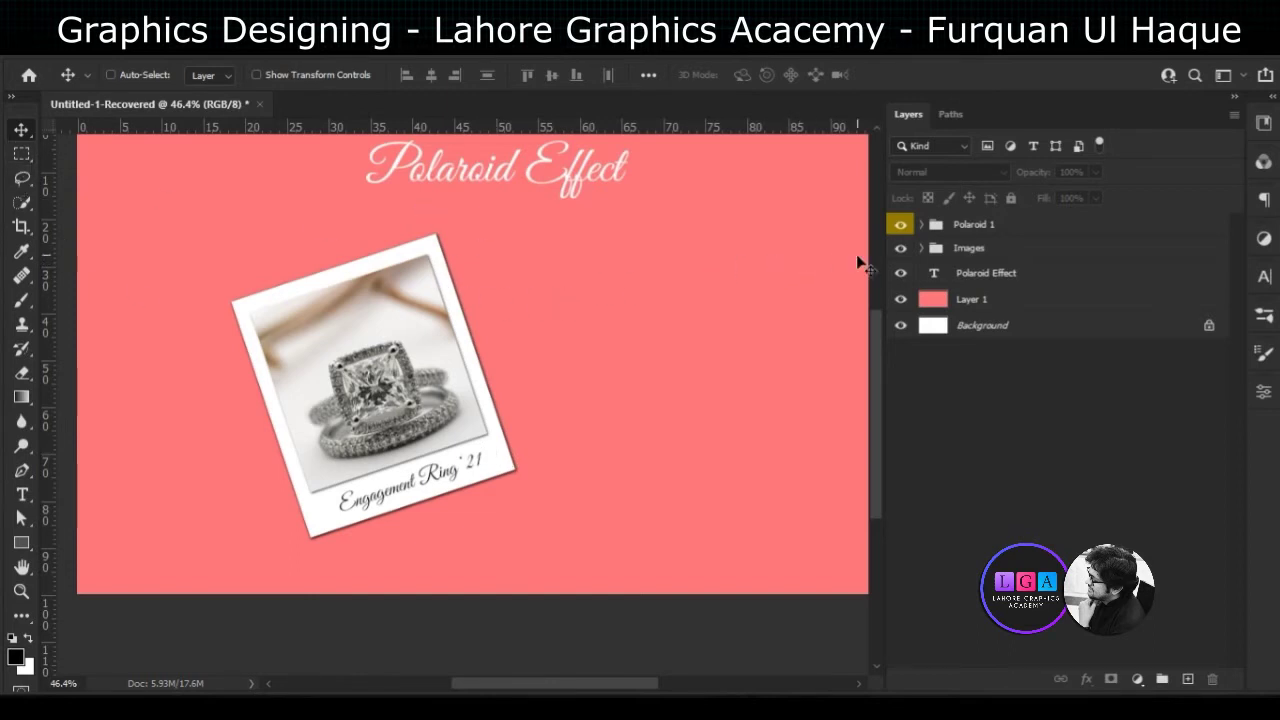
pyautogui.scroll(1, 857, 262)
pyautogui.scroll(1, 857, 262)
pyautogui.scroll(1, 857, 262)
pyautogui.scroll(1, 850, 268)
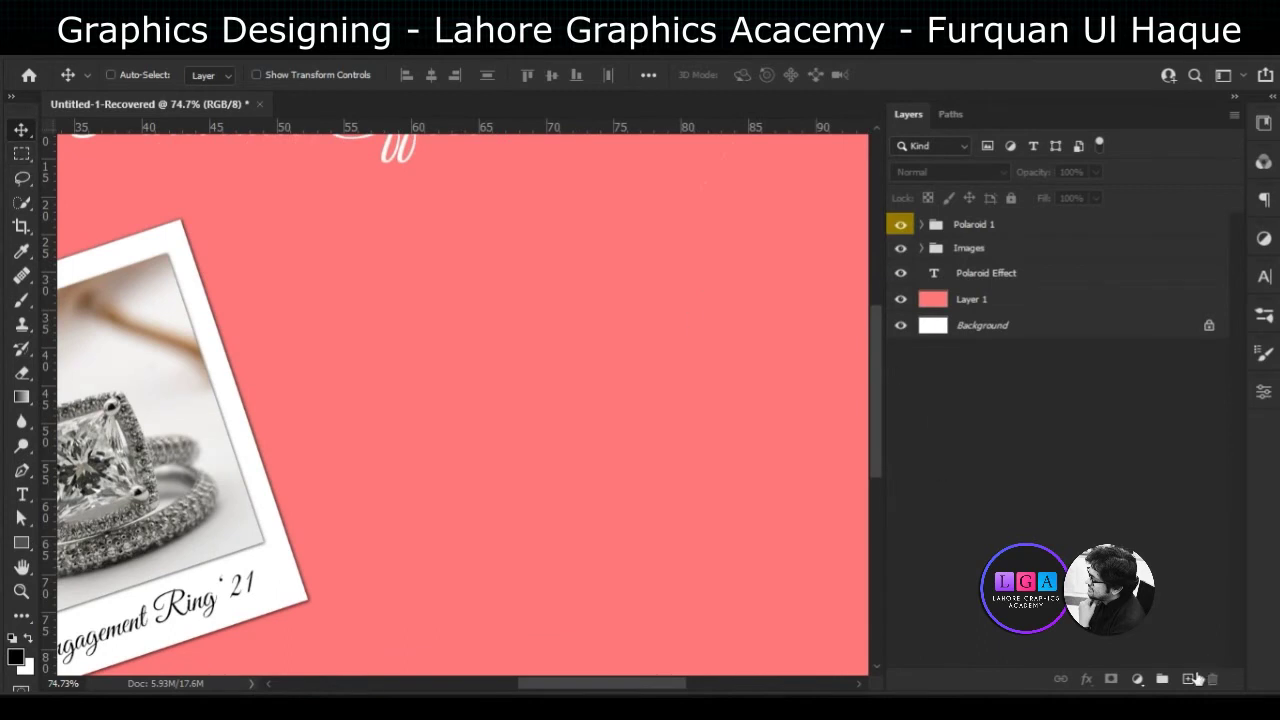
# Create a new layer named Tape and draw a rectangular selection for a tape strip
pyautogui.click(1189, 679)
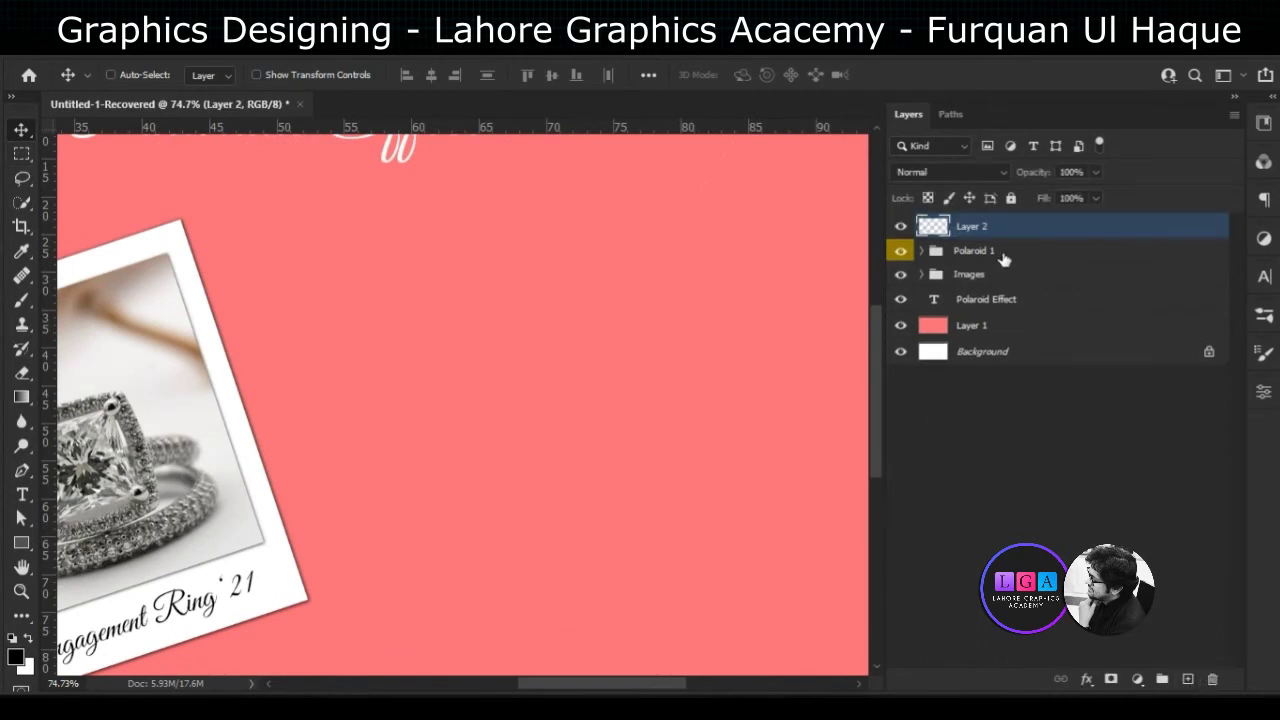
pyautogui.doubleClick(977, 229)
pyautogui.write('pe')
pyautogui.press('Return')
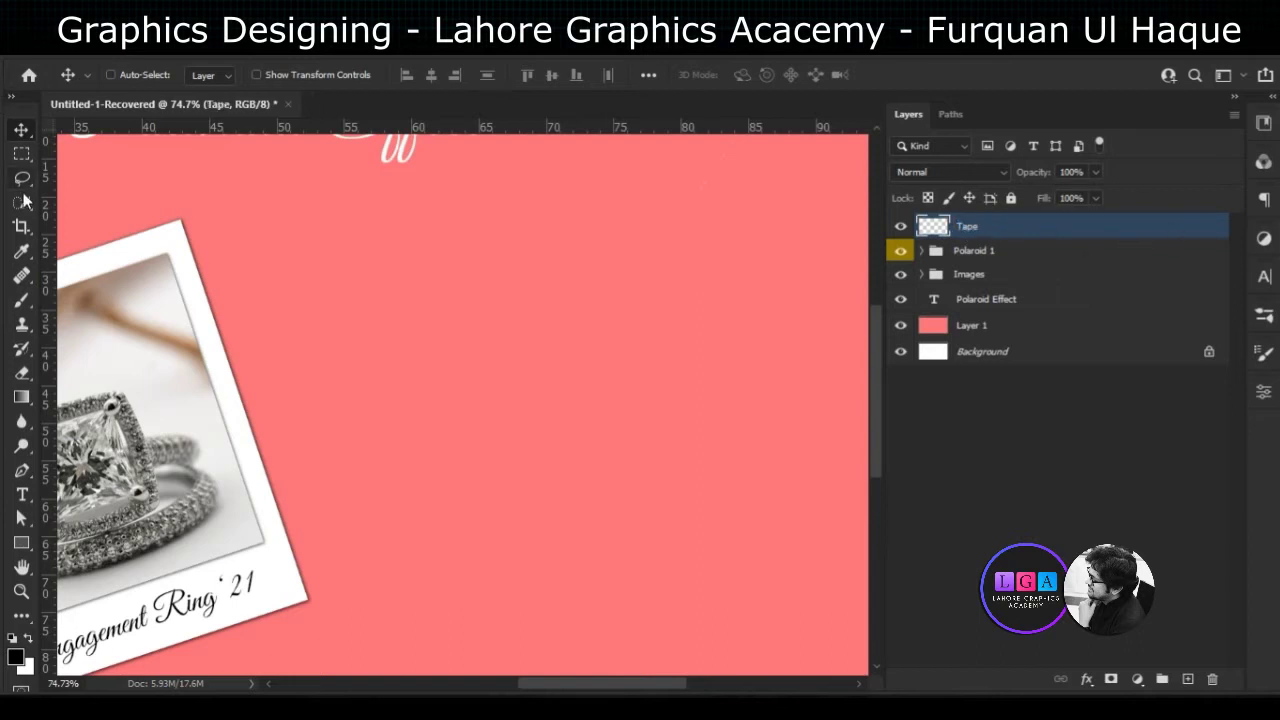
pyautogui.moveTo(22, 155); pyautogui.dragTo(54, 154)
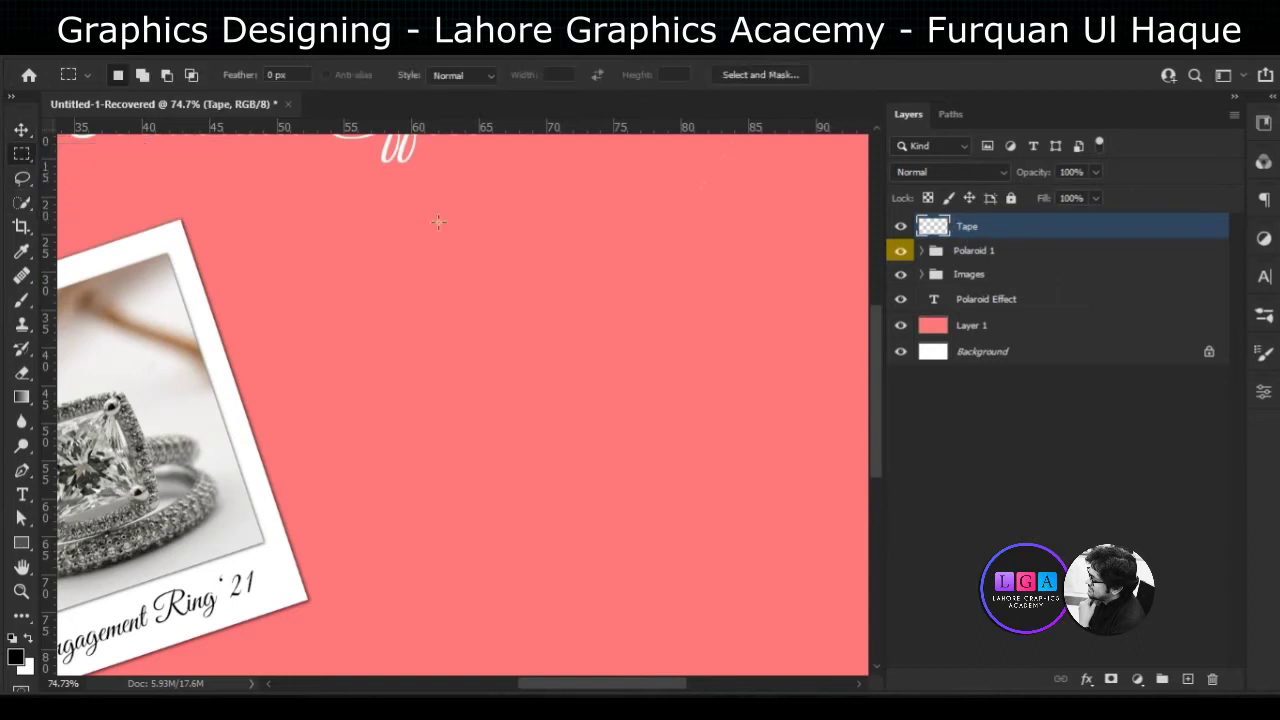
pyautogui.moveTo(392, 265); pyautogui.dragTo(689, 345)
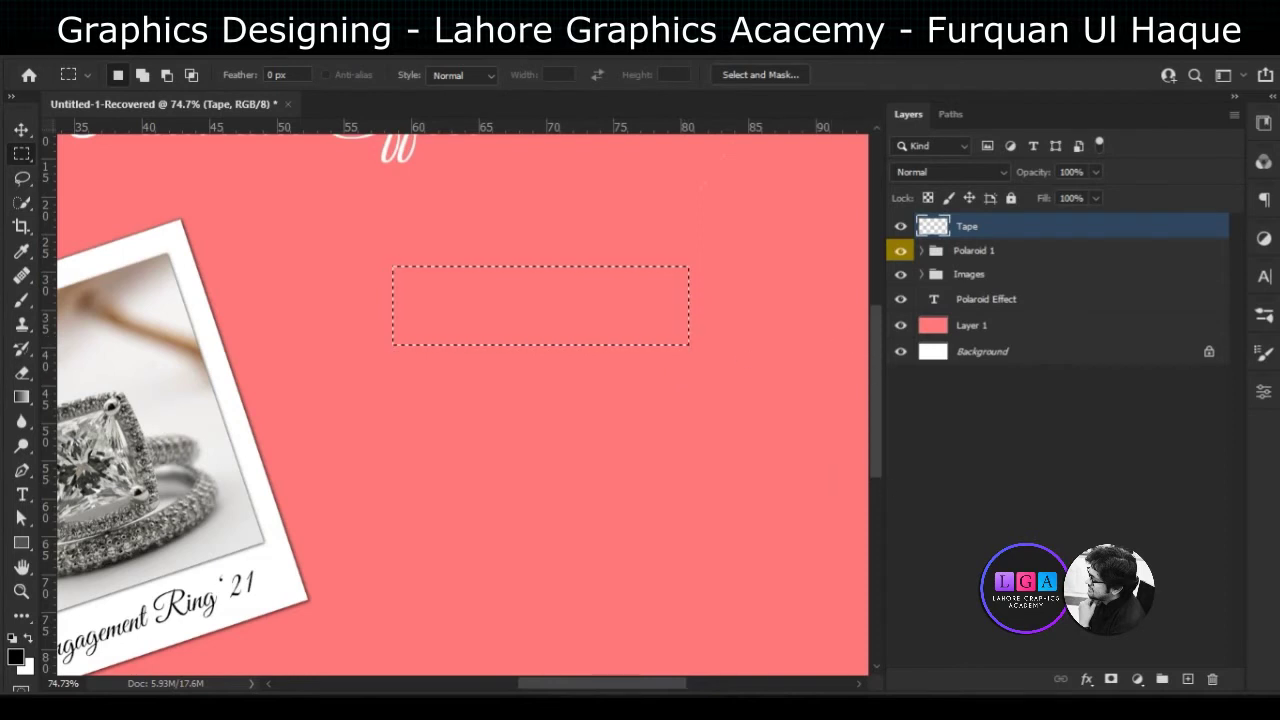
# Fill the selection with a pale cream #ebe1b0 Solid Color fill layer
pyautogui.click(1137, 679)
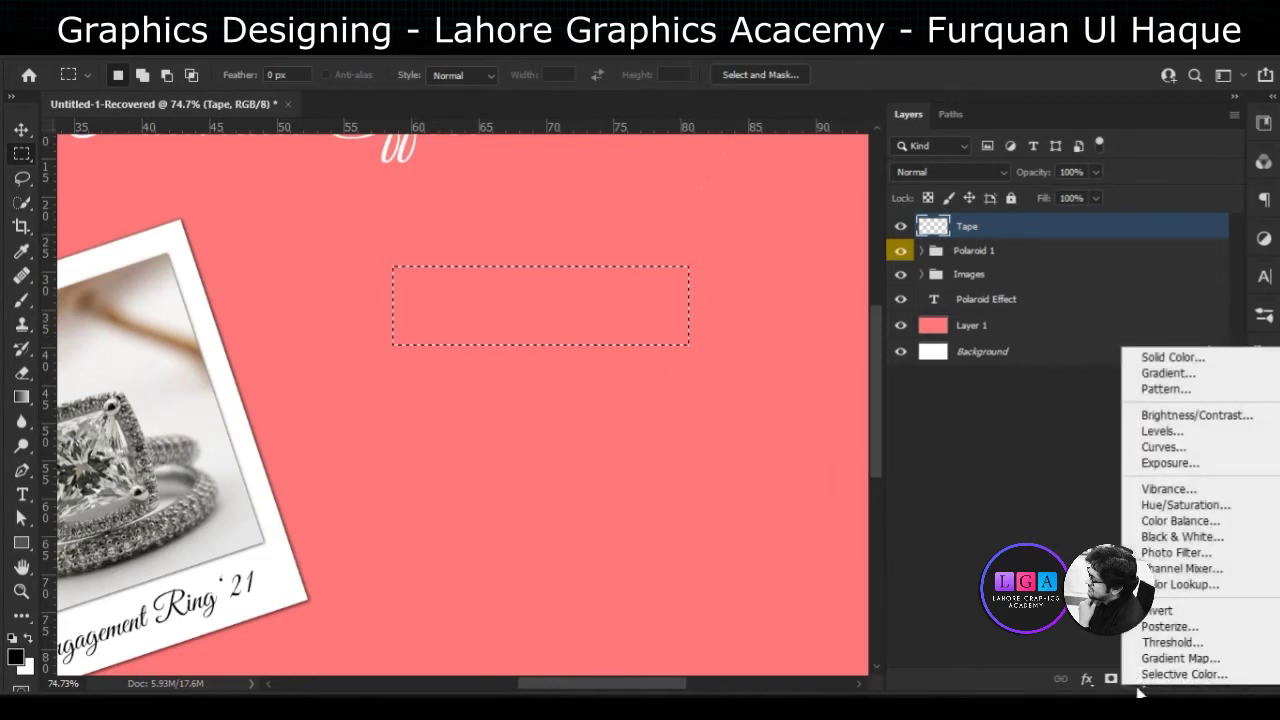
pyautogui.click(1175, 357)
pyautogui.moveTo(814, 539); pyautogui.dragTo(771, 598)
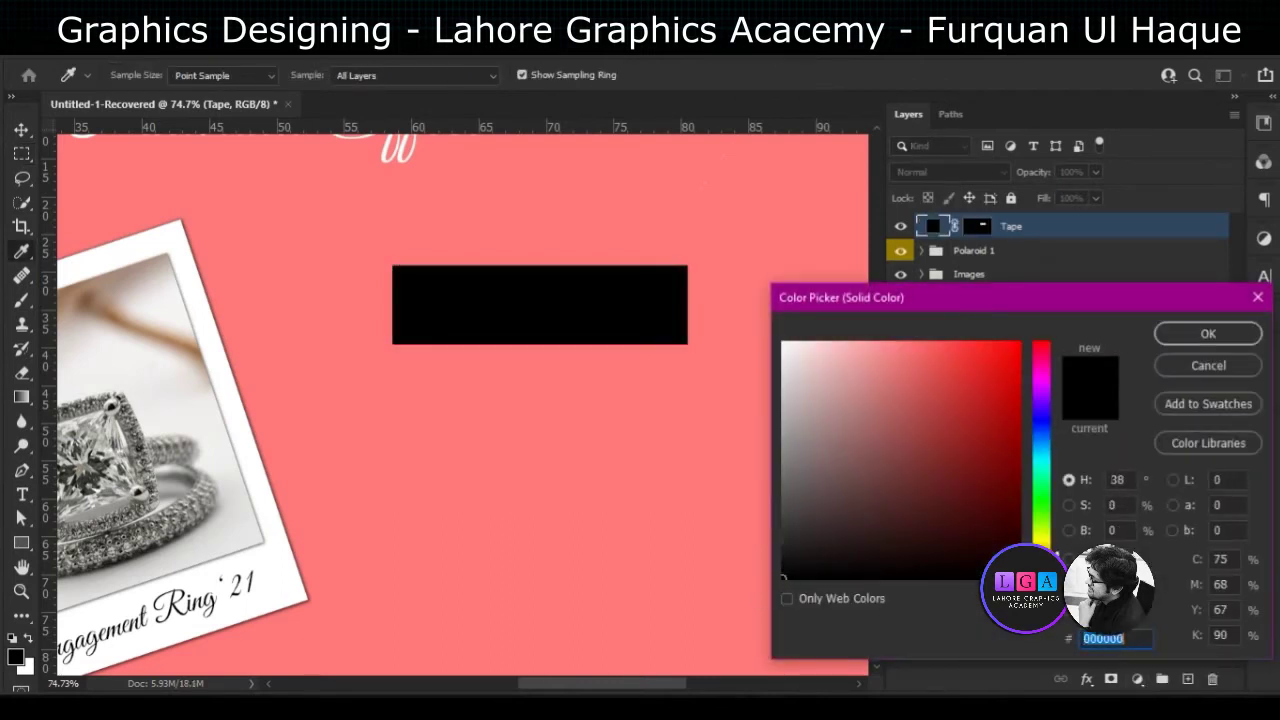
pyautogui.click(1042, 547)
pyautogui.moveTo(834, 369)
pyautogui.mouseDown()
pyautogui.moveTo(831, 345)
pyautogui.moveTo(842, 360)
pyautogui.mouseUp()
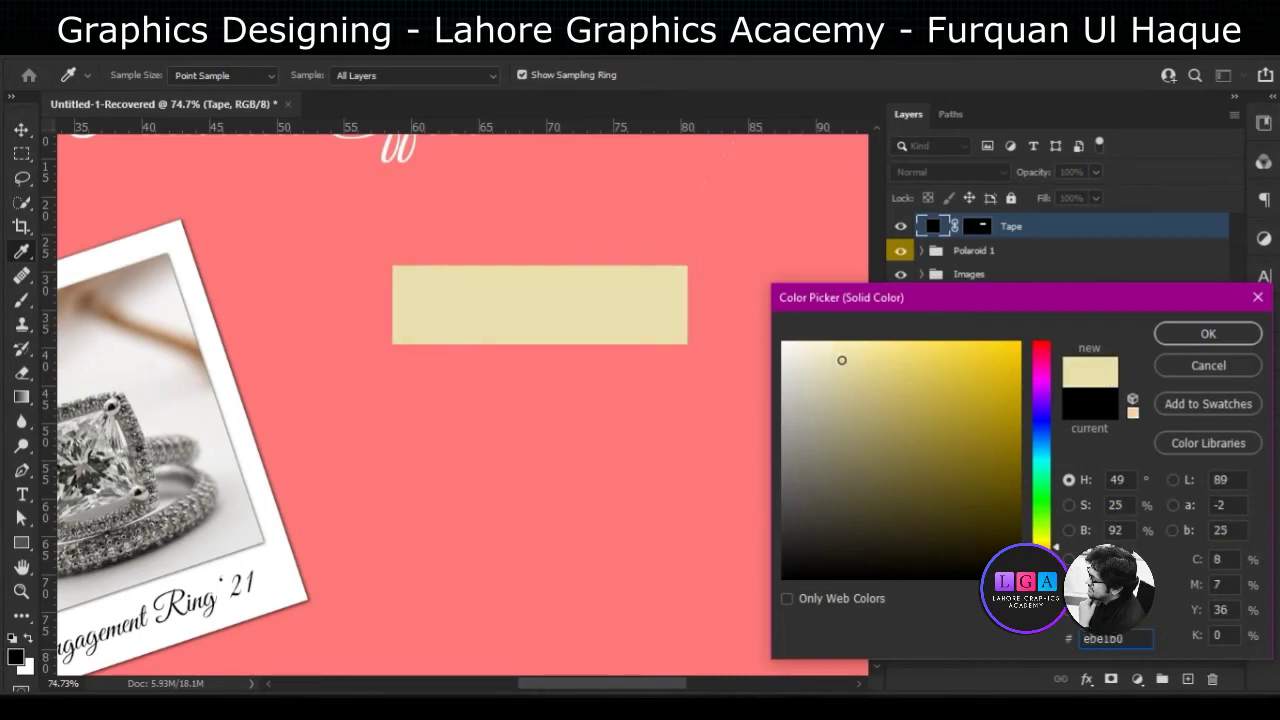
pyautogui.click(1200, 333)
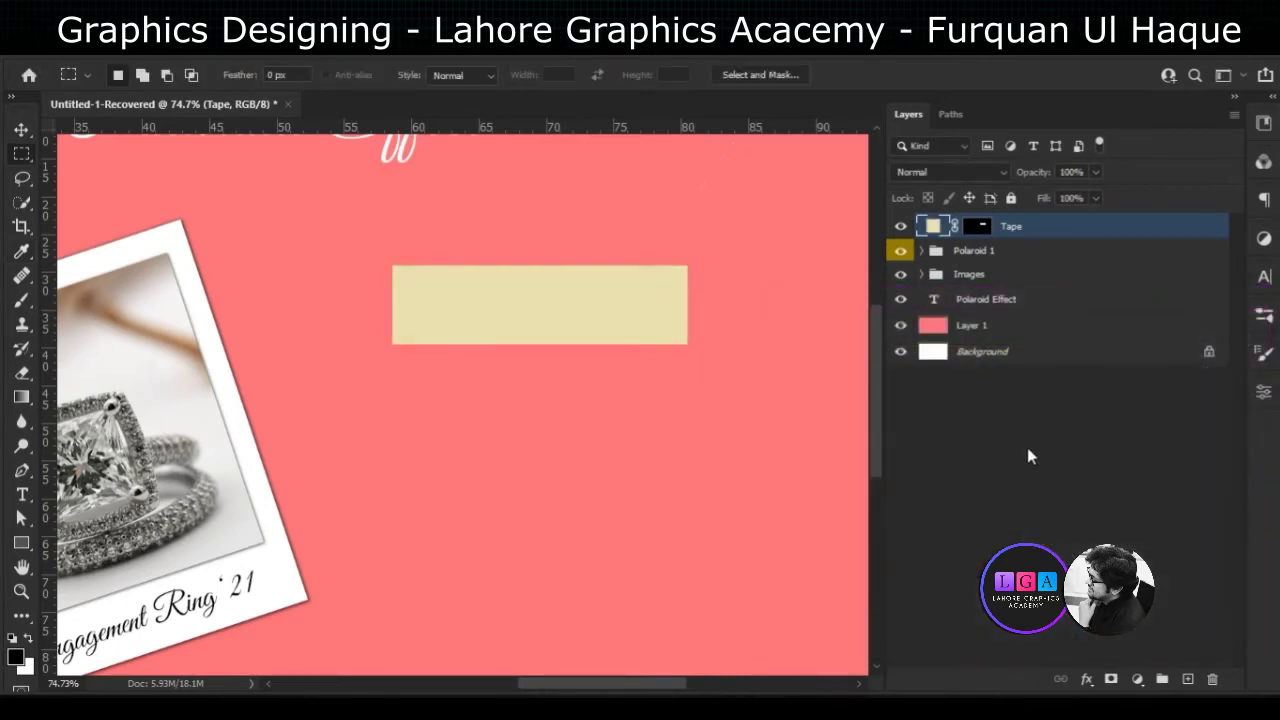
# Undo the cream fill layer, keeping the rectangular tape selection active
pyautogui.scroll(2, 627, 275)
pyautogui.scroll(2, 570, 268)
pyautogui.scroll(1, 521, 265)
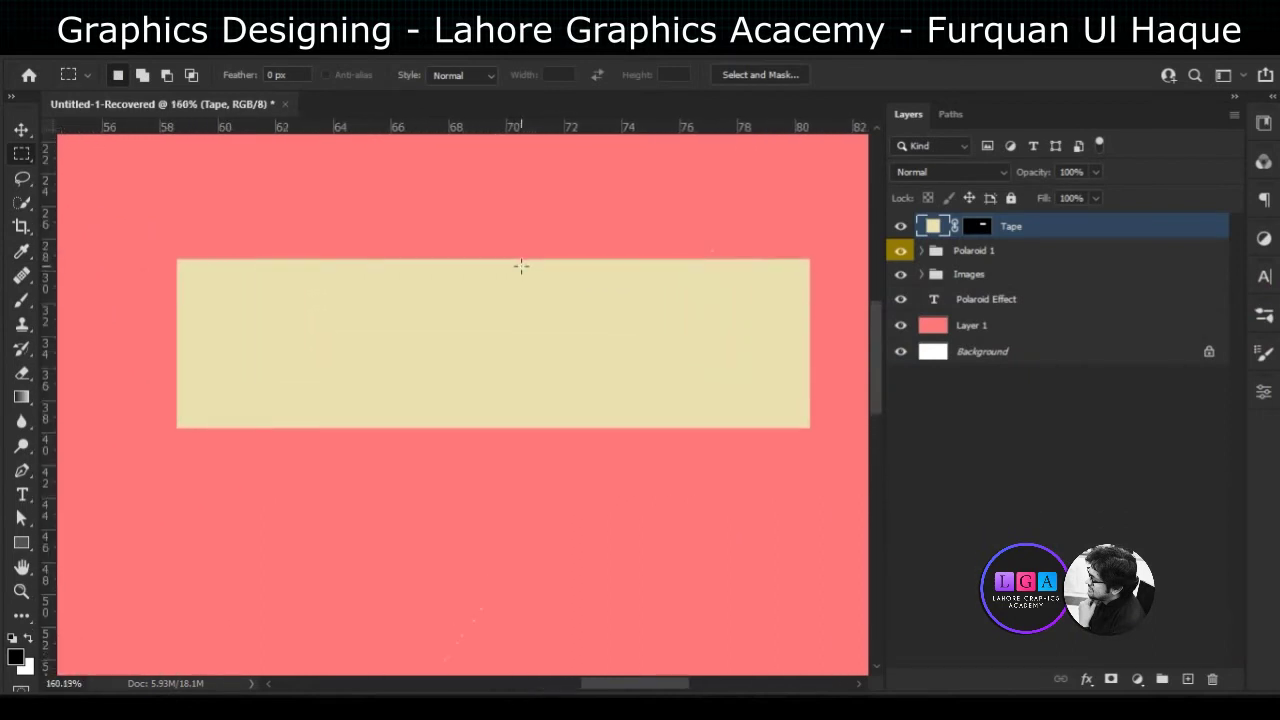
pyautogui.click(899, 228)
pyautogui.click(899, 228)
pyautogui.hotkey('ctrl', ',')
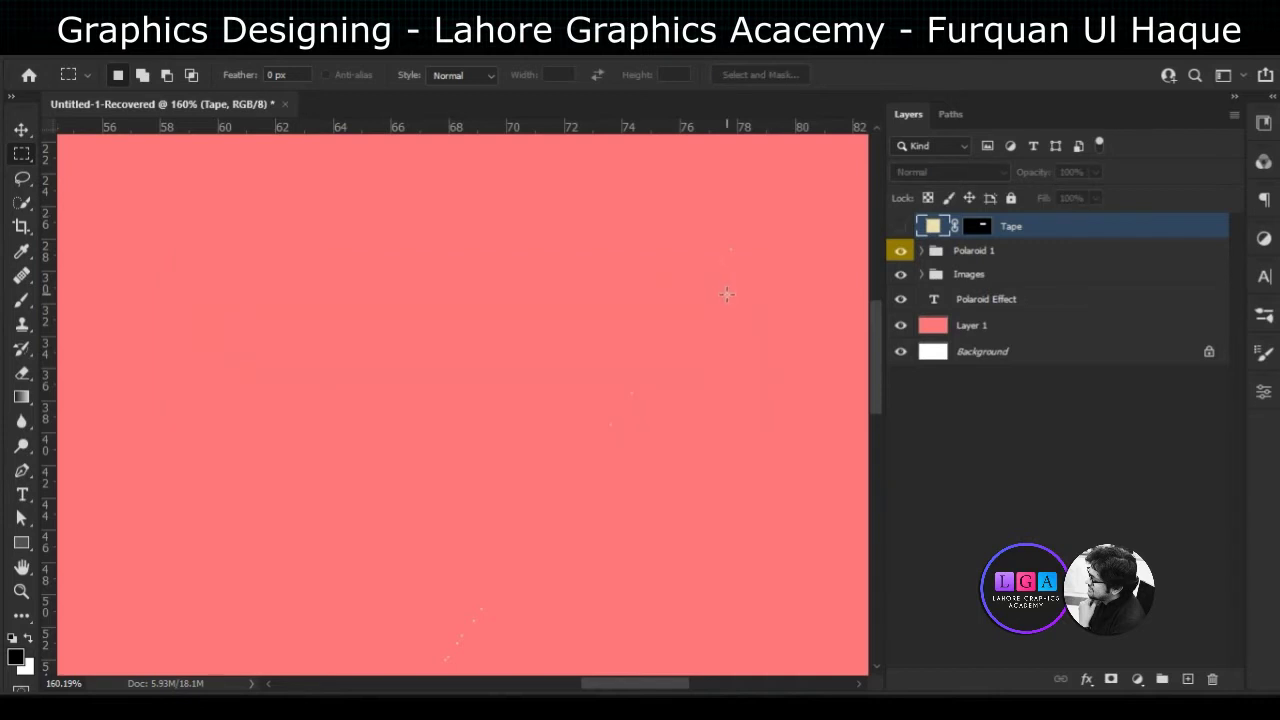
pyautogui.hotkey('ctrl', ',')
pyautogui.hotkey('ctrl', 'z')
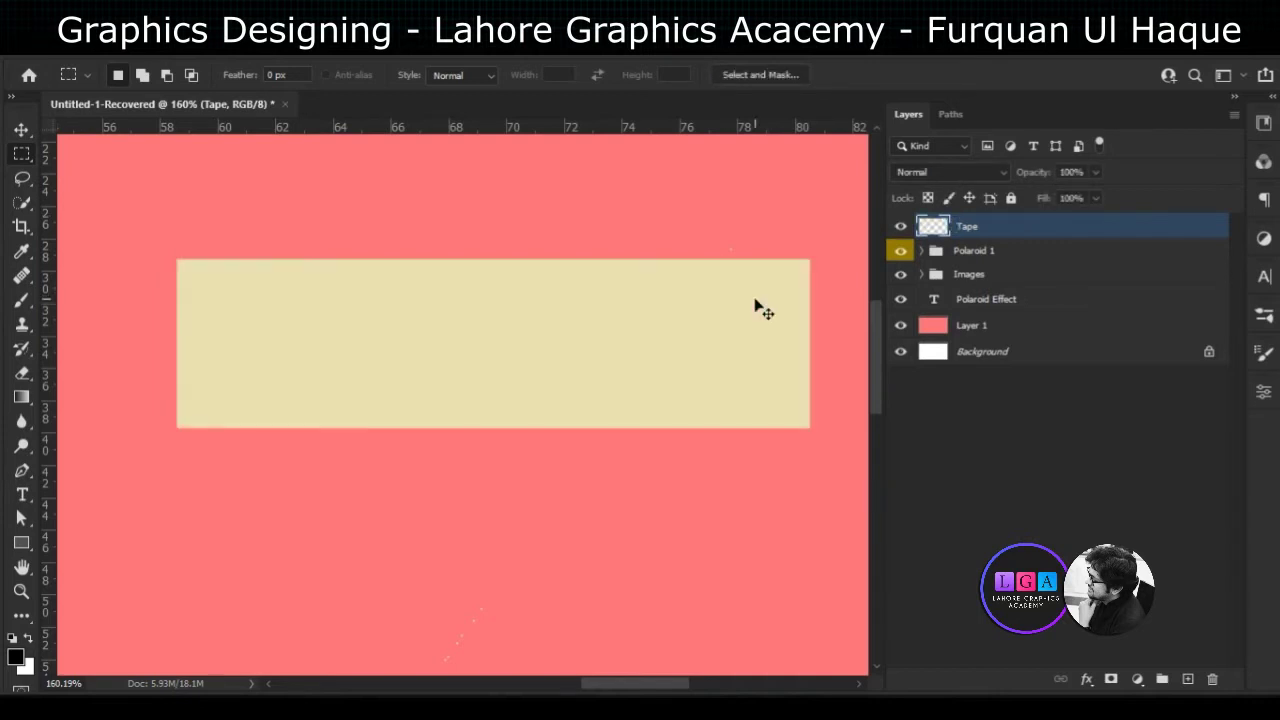
pyautogui.hotkey('ctrl', 'z')
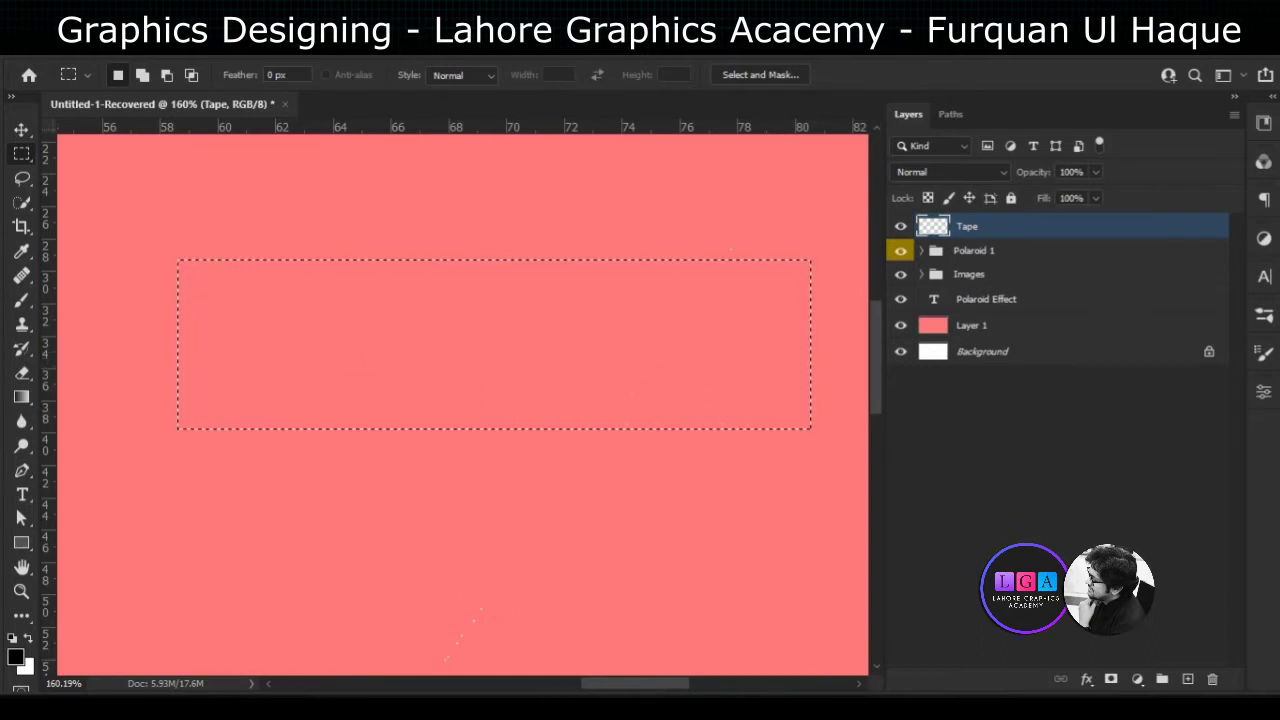
# Fill the tape selection with a beige around #f1e1c2 using Edit > Fill
pyautogui.hotkey('shift', 'F5')
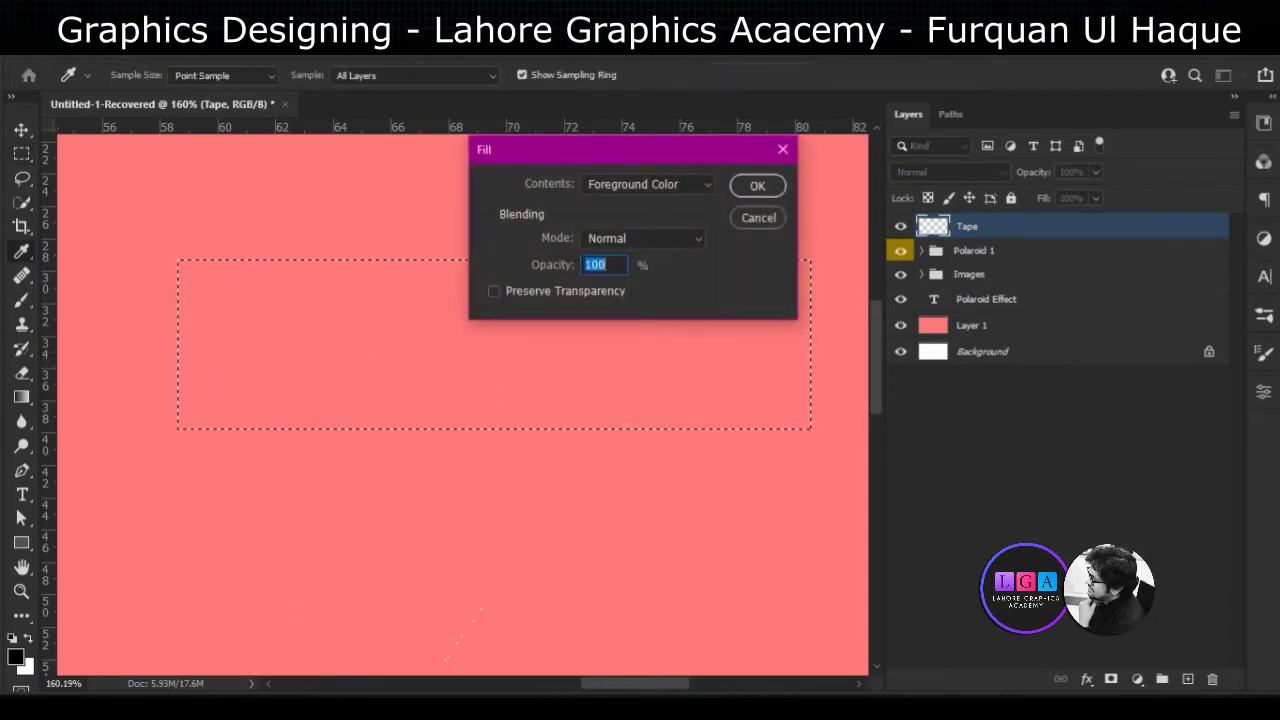
pyautogui.click(672, 187)
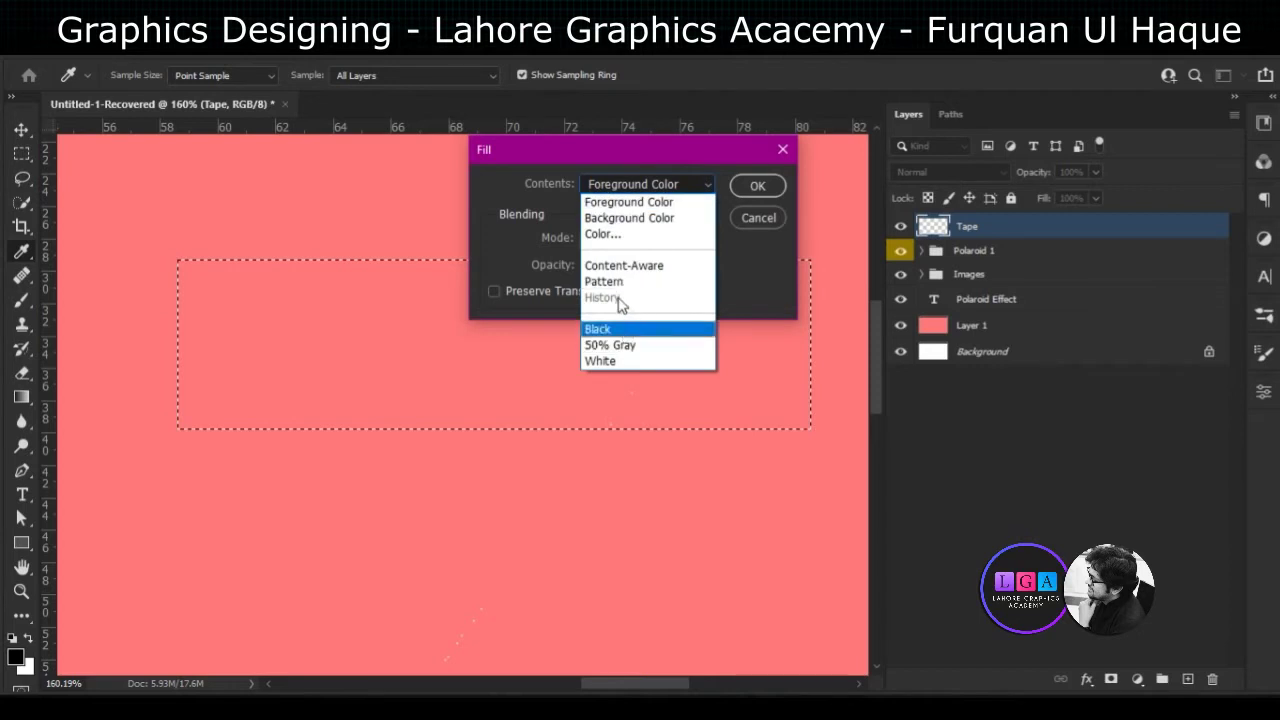
pyautogui.click(613, 236)
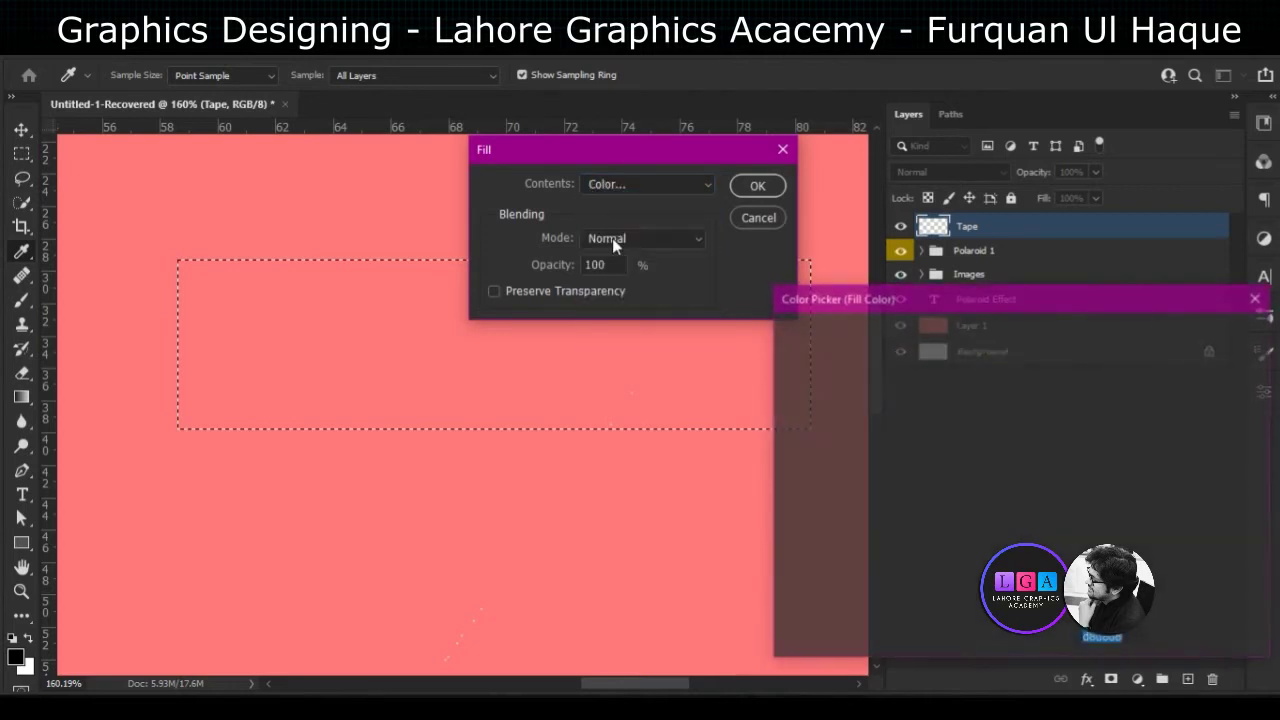
pyautogui.write('f1e1c2')
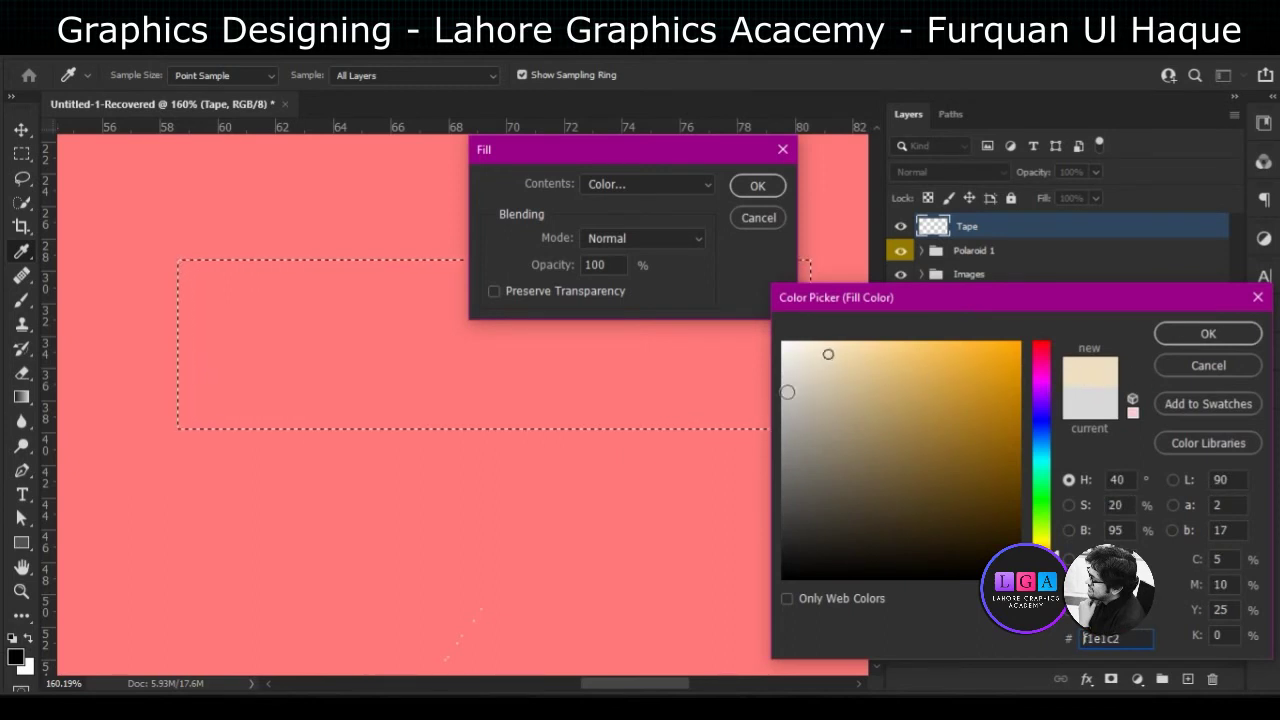
pyautogui.moveTo(848, 365); pyautogui.dragTo(847, 354)
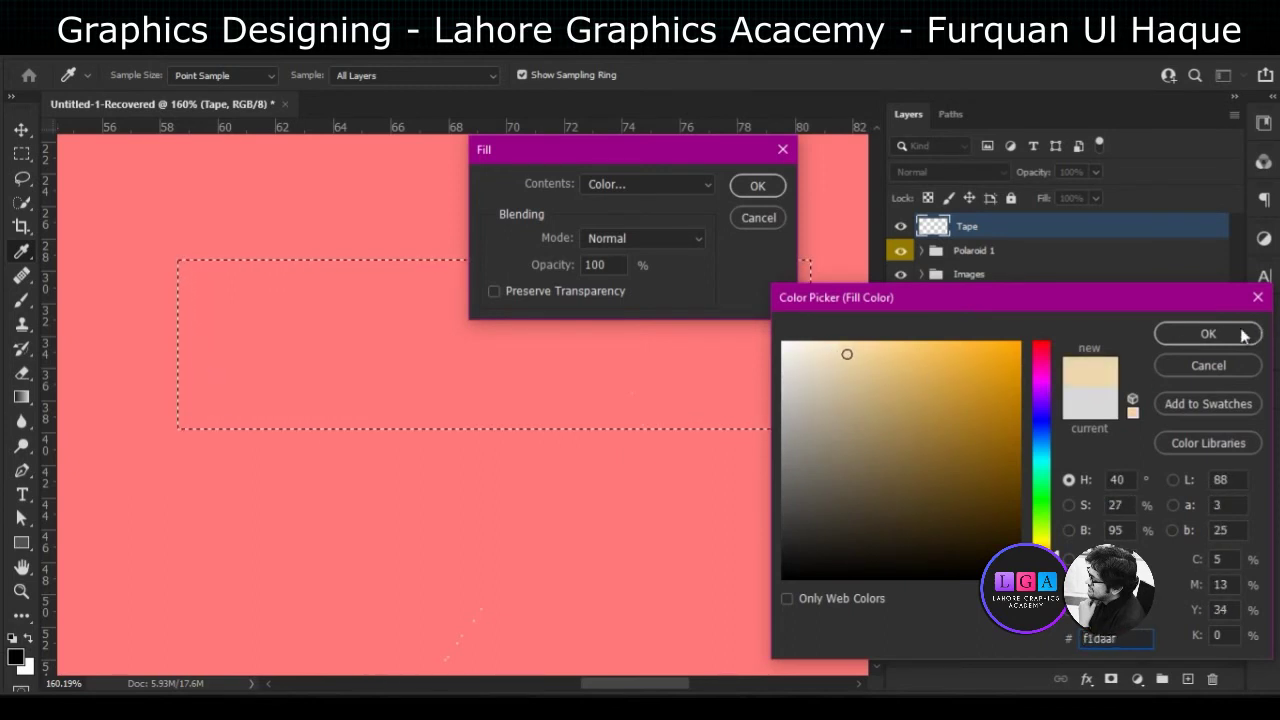
pyautogui.click(1208, 333)
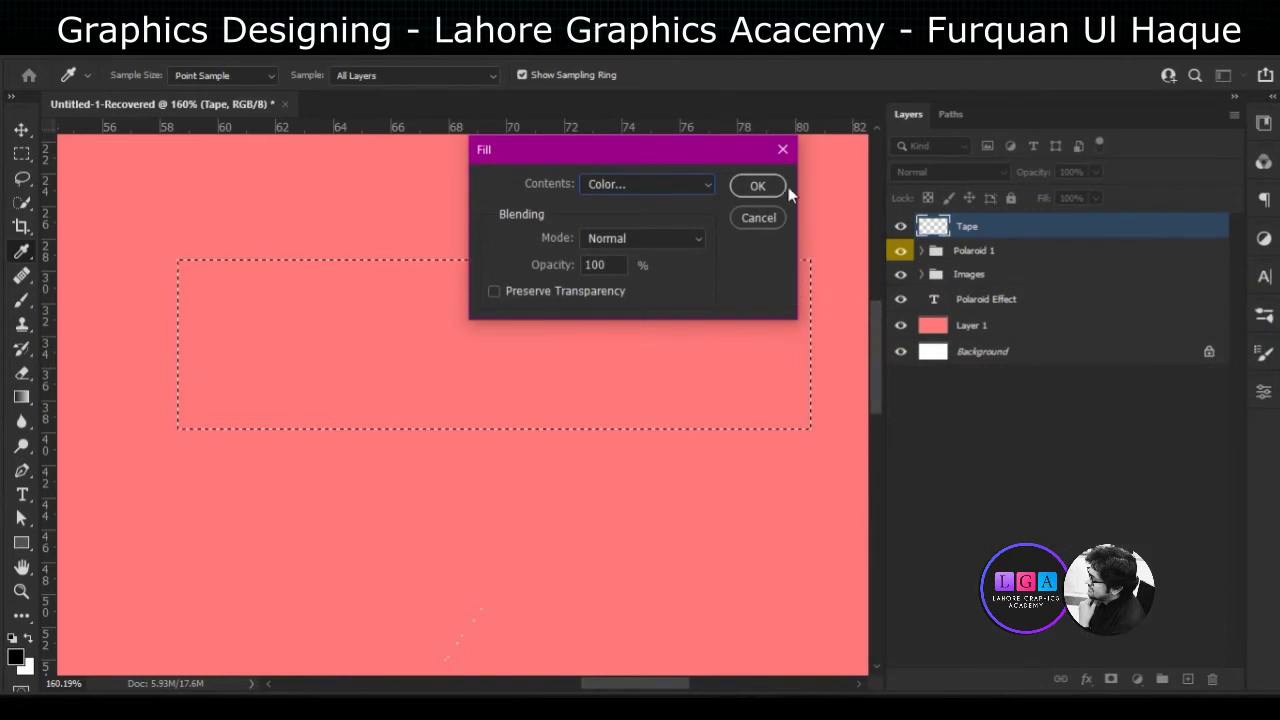
pyautogui.click(760, 187)
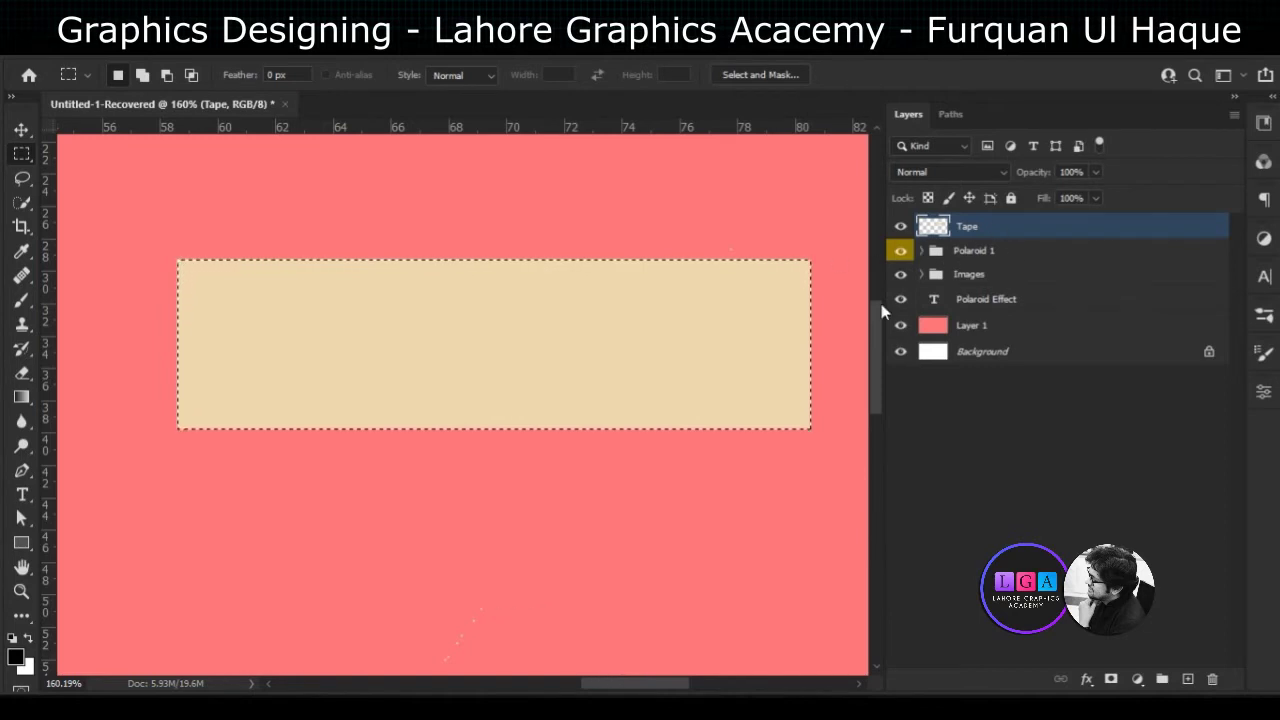
pyautogui.click(901, 226)
# Show the beige tape, clear the rectangular selection and switch to the plain Lasso tool
pyautogui.click(901, 226)
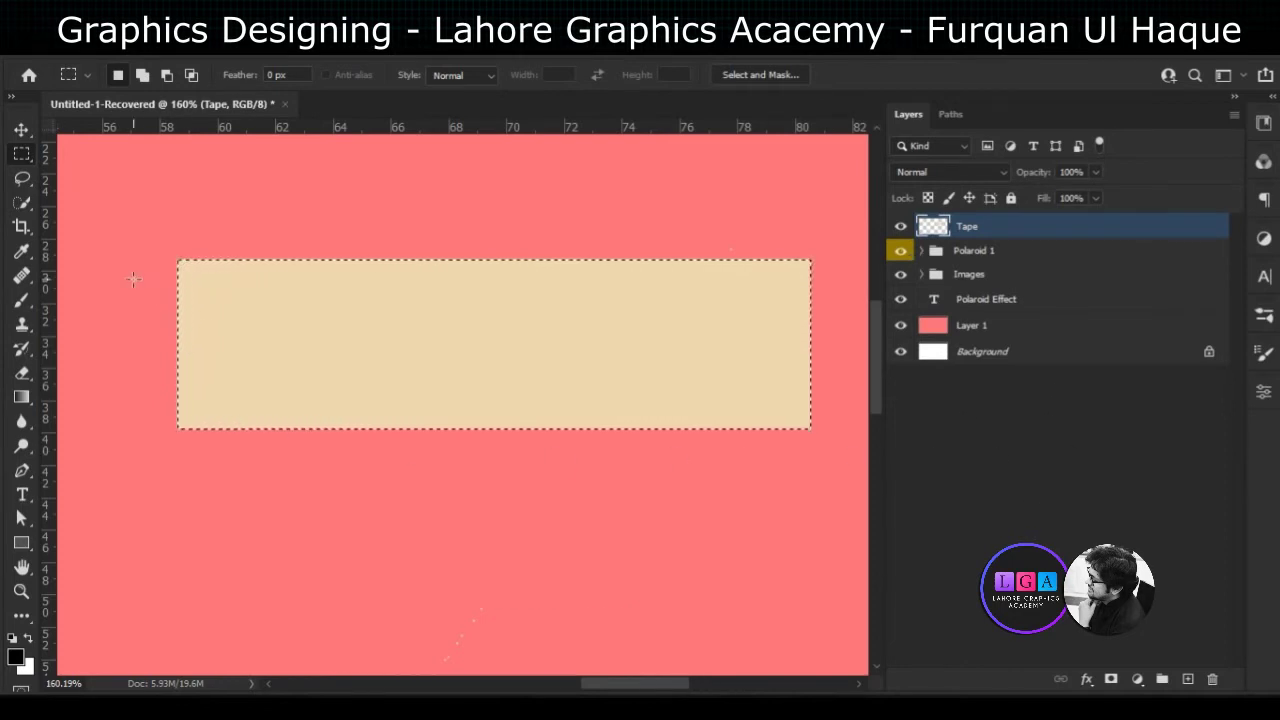
pyautogui.hotkey('ctrl', 'd')
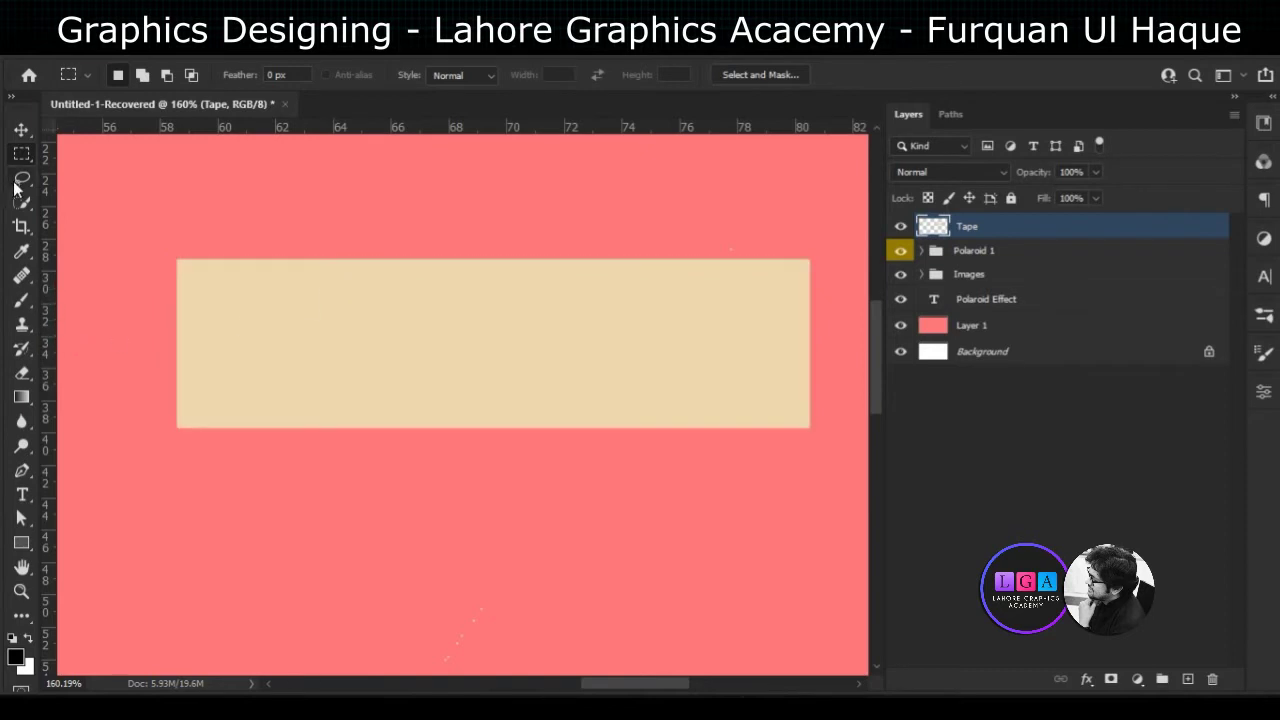
pyautogui.click(17, 182)
pyautogui.scroll(1, 484, 232)
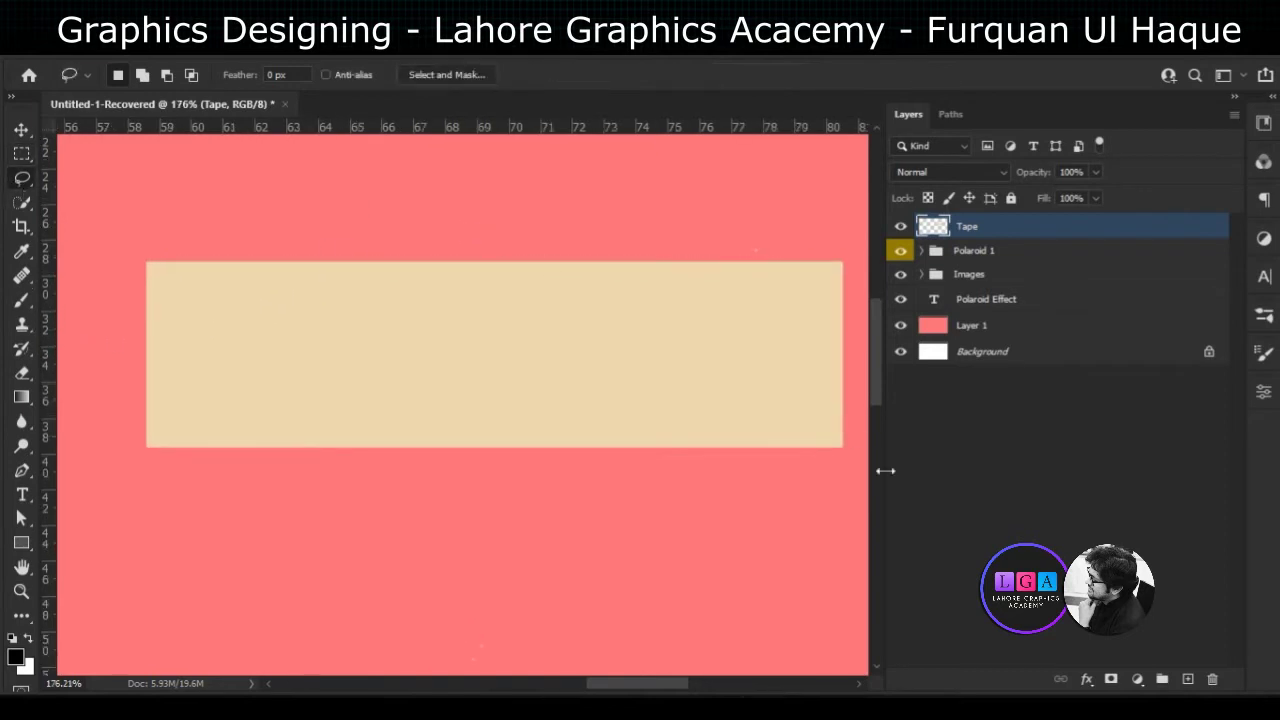
pyautogui.click(886, 478)
pyautogui.scroll(-5, 883, 476)
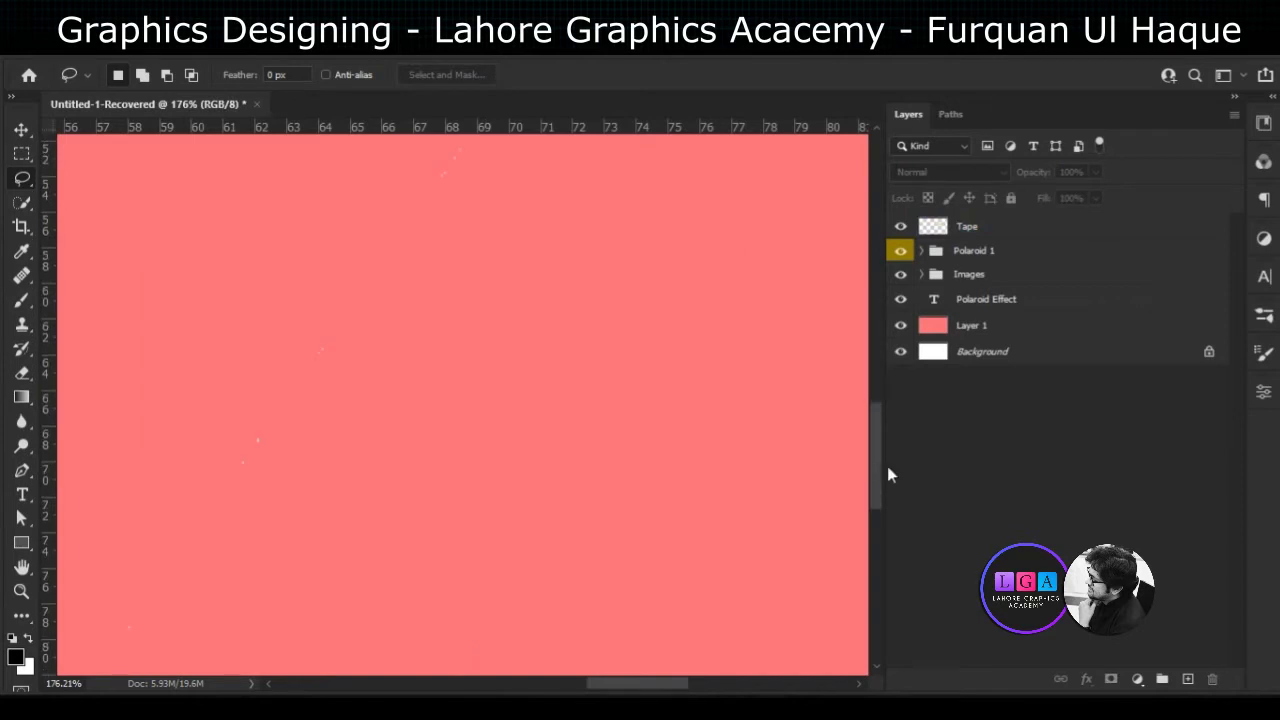
pyautogui.scroll(5, 878, 465)
pyautogui.moveTo(884, 408); pyautogui.dragTo(1177, 409)
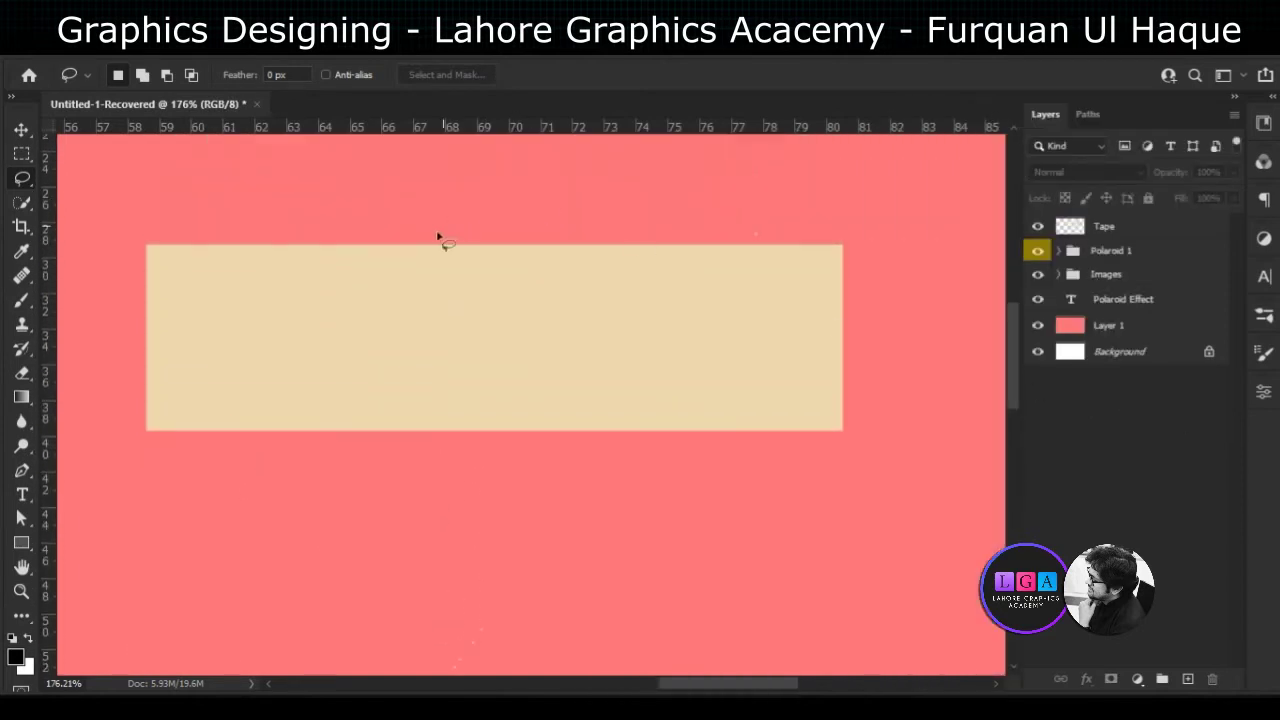
pyautogui.scroll(2, 415, 252)
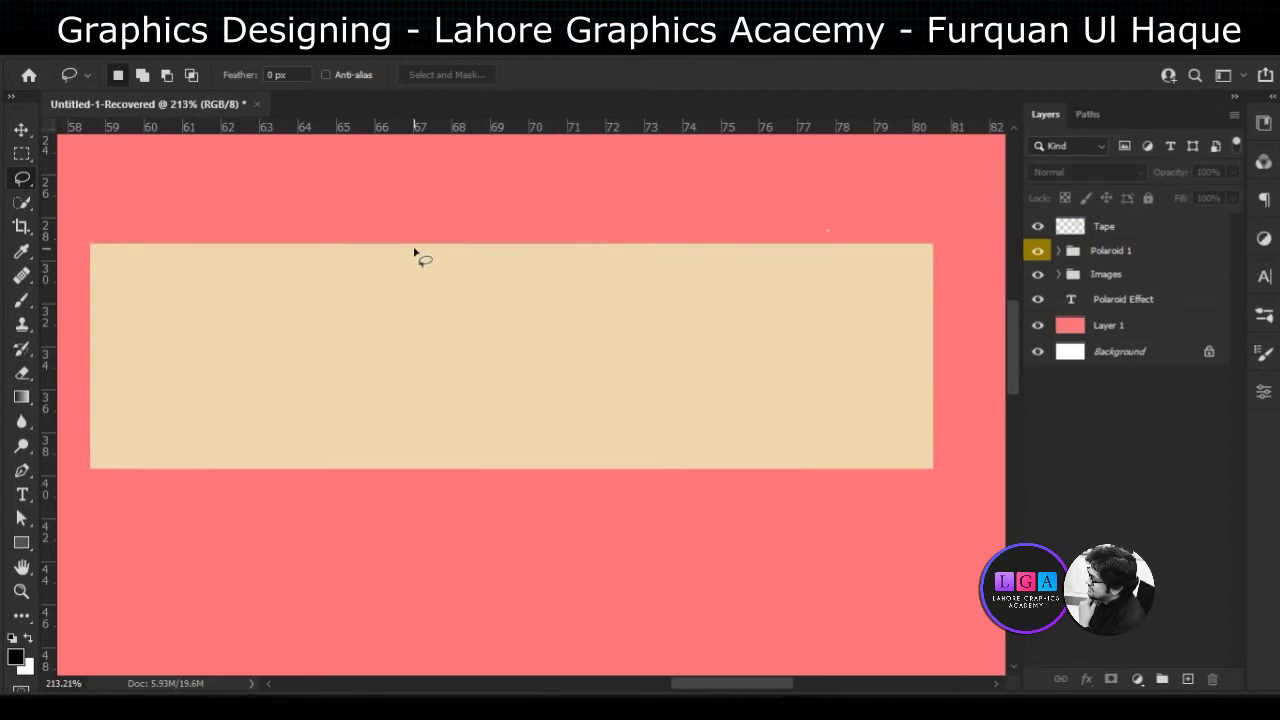
pyautogui.rightClick(27, 180)
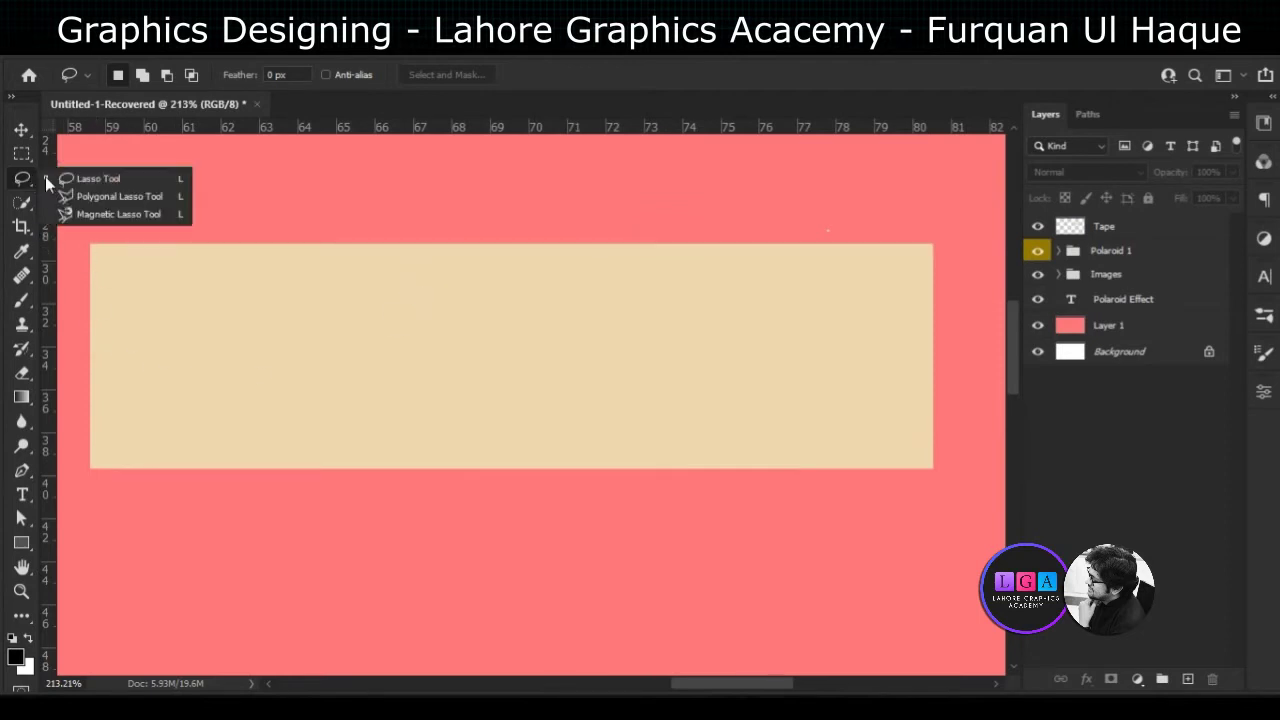
pyautogui.click(112, 182)
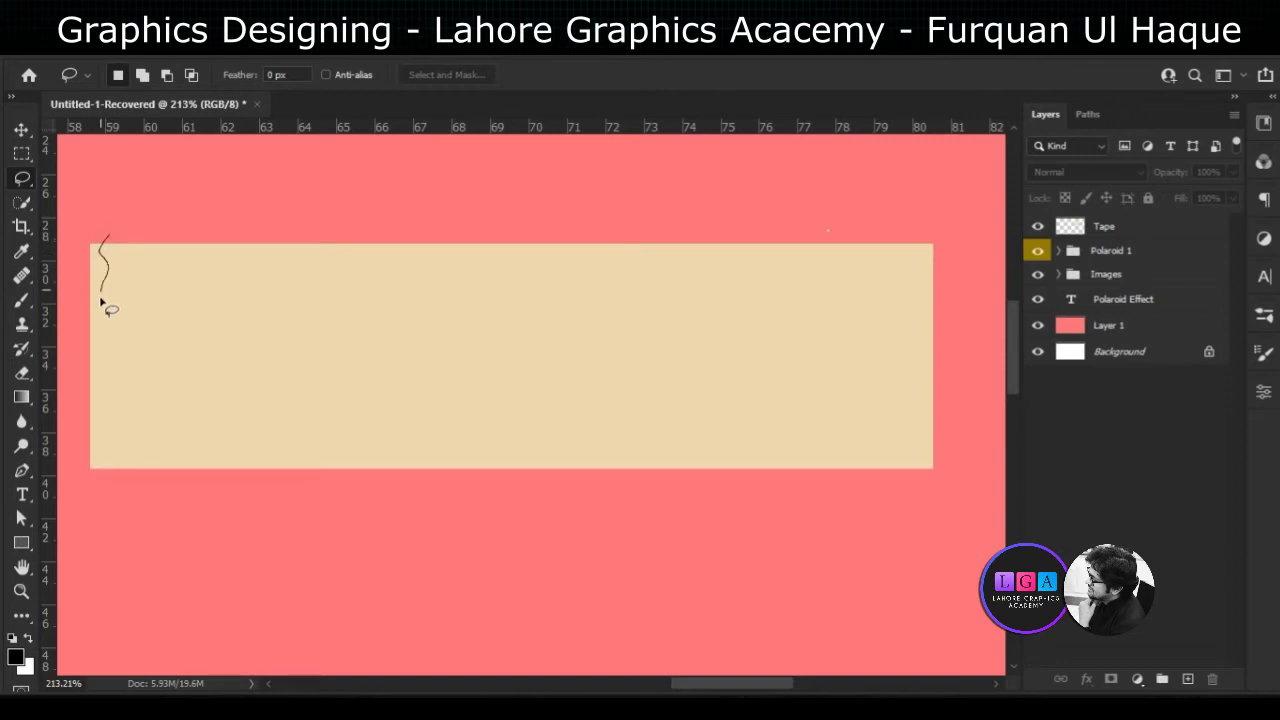
# Tear the tape's left end by deleting a jagged lasso outline from the Tape layer
pyautogui.moveTo(110, 357); pyautogui.dragTo(110, 370)
pyautogui.moveTo(66, 405)
pyautogui.mouseDown()
pyautogui.moveTo(86, 260)
pyautogui.moveTo(104, 237)
pyautogui.mouseUp()
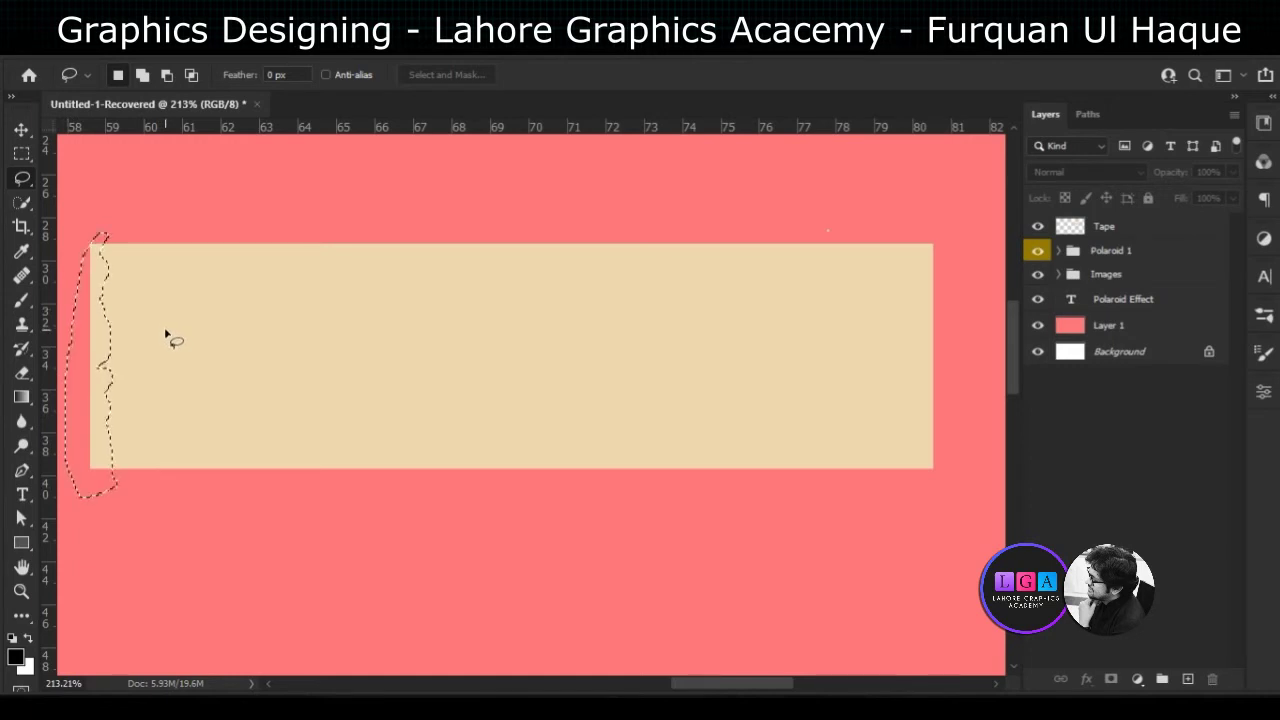
pyautogui.click(1120, 228)
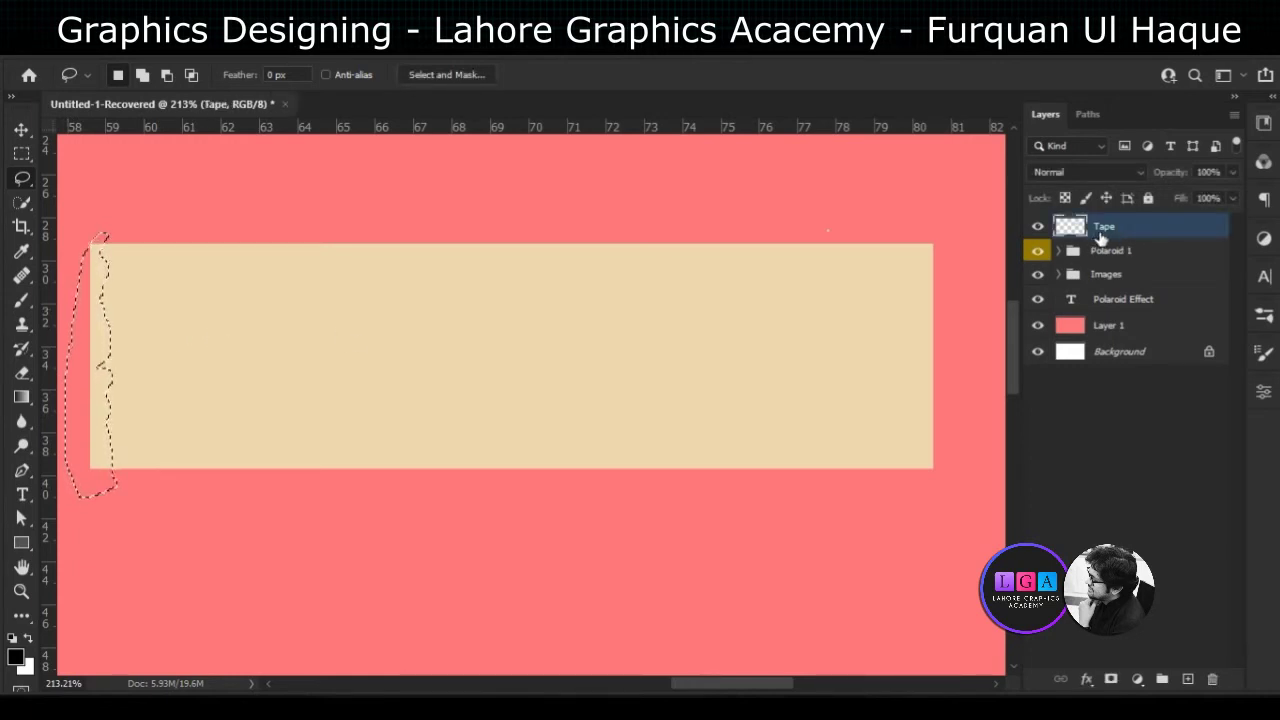
pyautogui.press('Delete')
pyautogui.click(1124, 455)
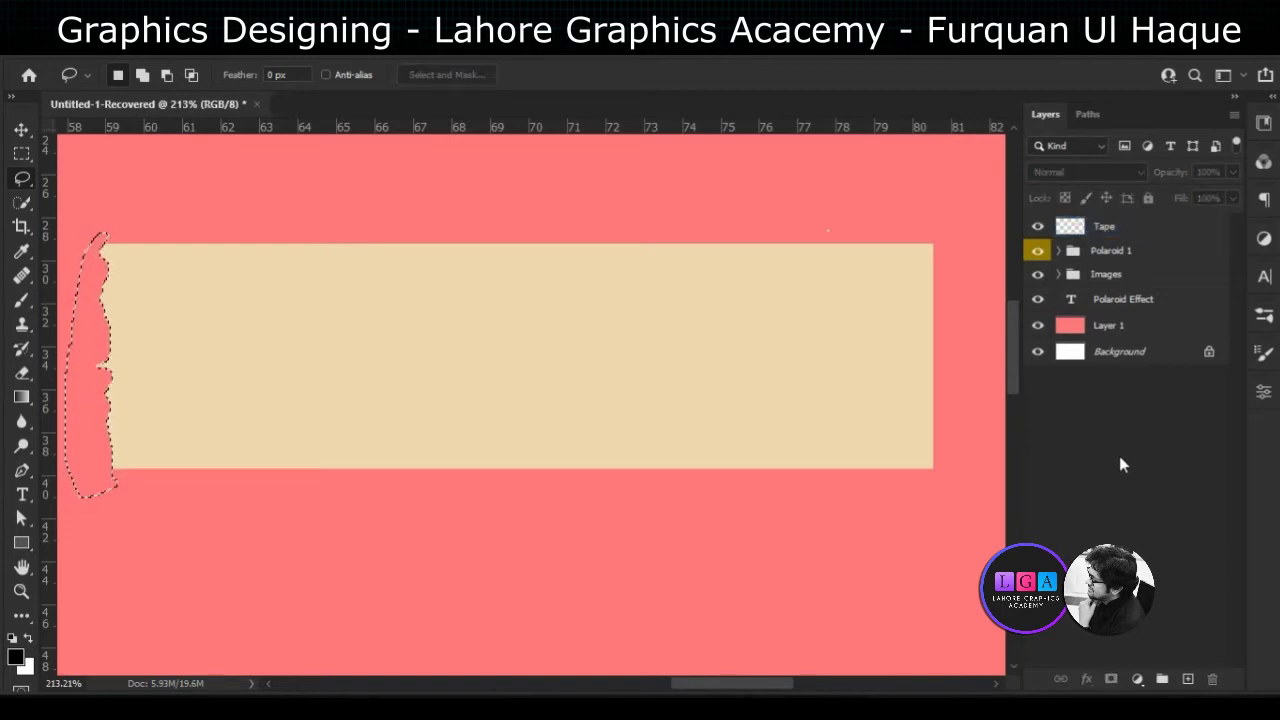
pyautogui.hotkey('ctrl', 'd')
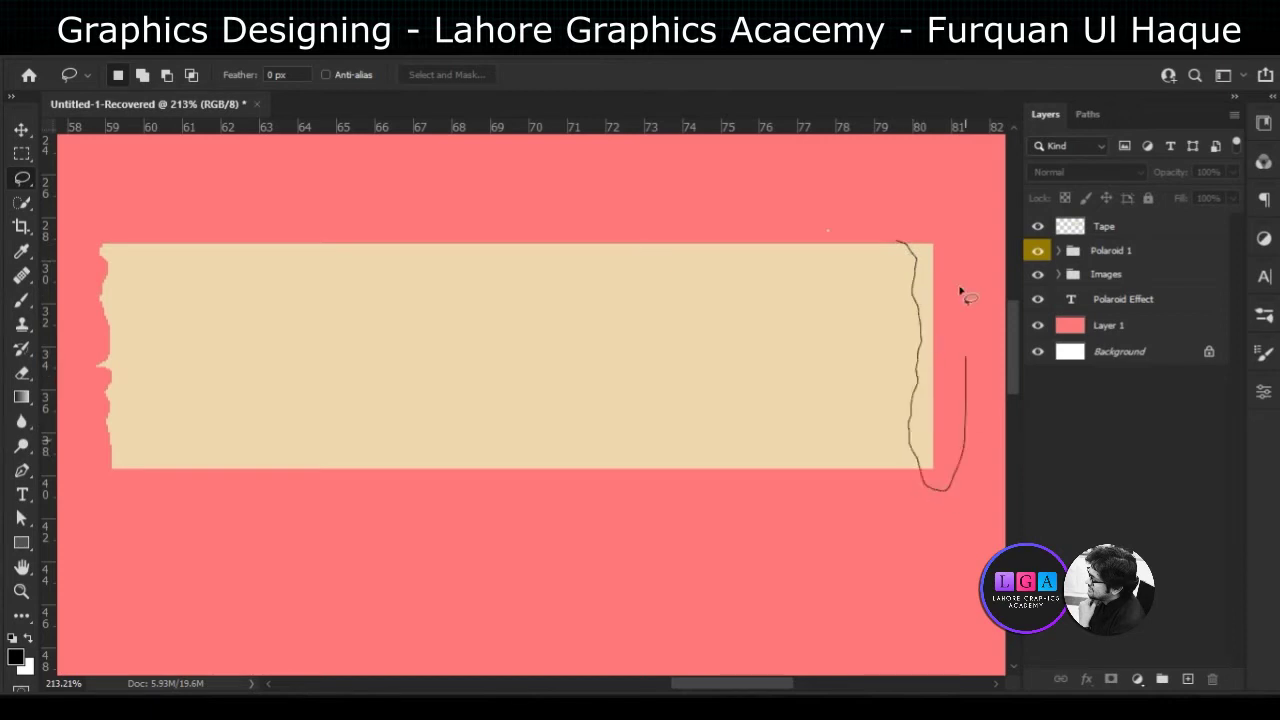
# Tear the tape's right end the same way with a jagged lasso cut
pyautogui.moveTo(960, 458); pyautogui.dragTo(905, 242)
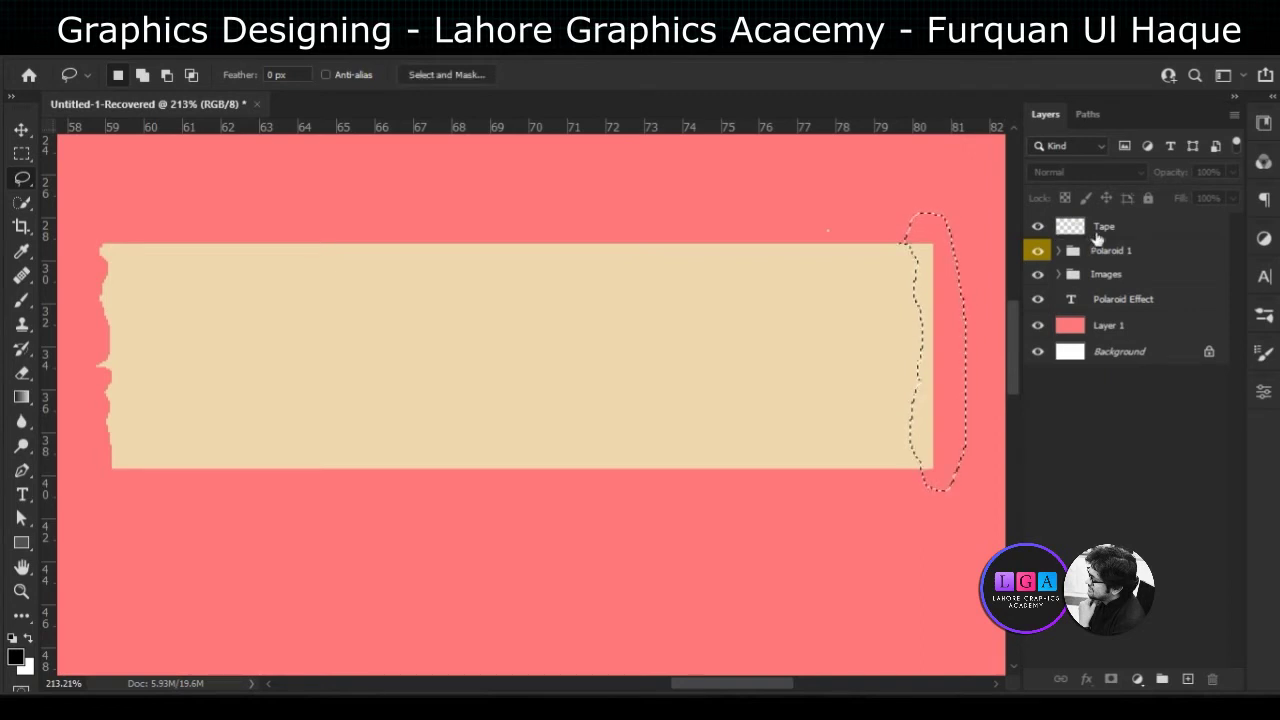
pyautogui.click(1097, 238)
pyautogui.press('Delete')
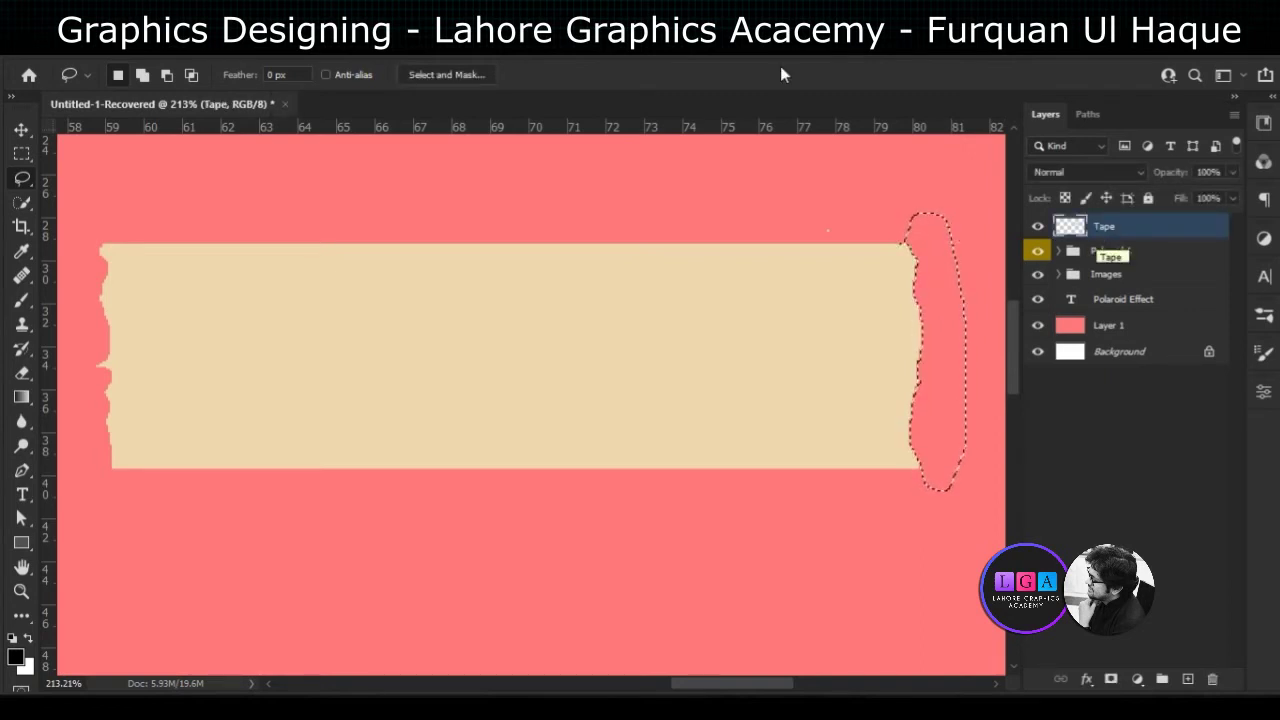
pyautogui.click(1092, 427)
pyautogui.hotkey('ctrl', 'd')
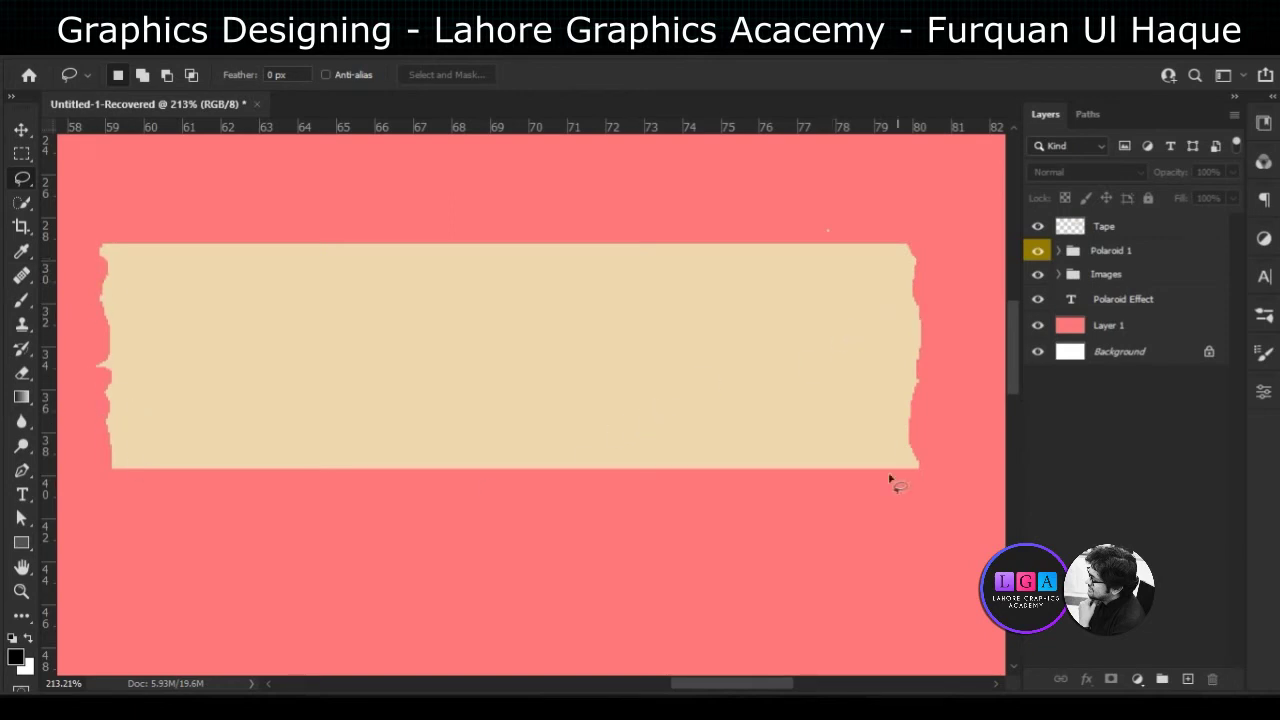
pyautogui.click(1108, 236)
pyautogui.click(1097, 684)
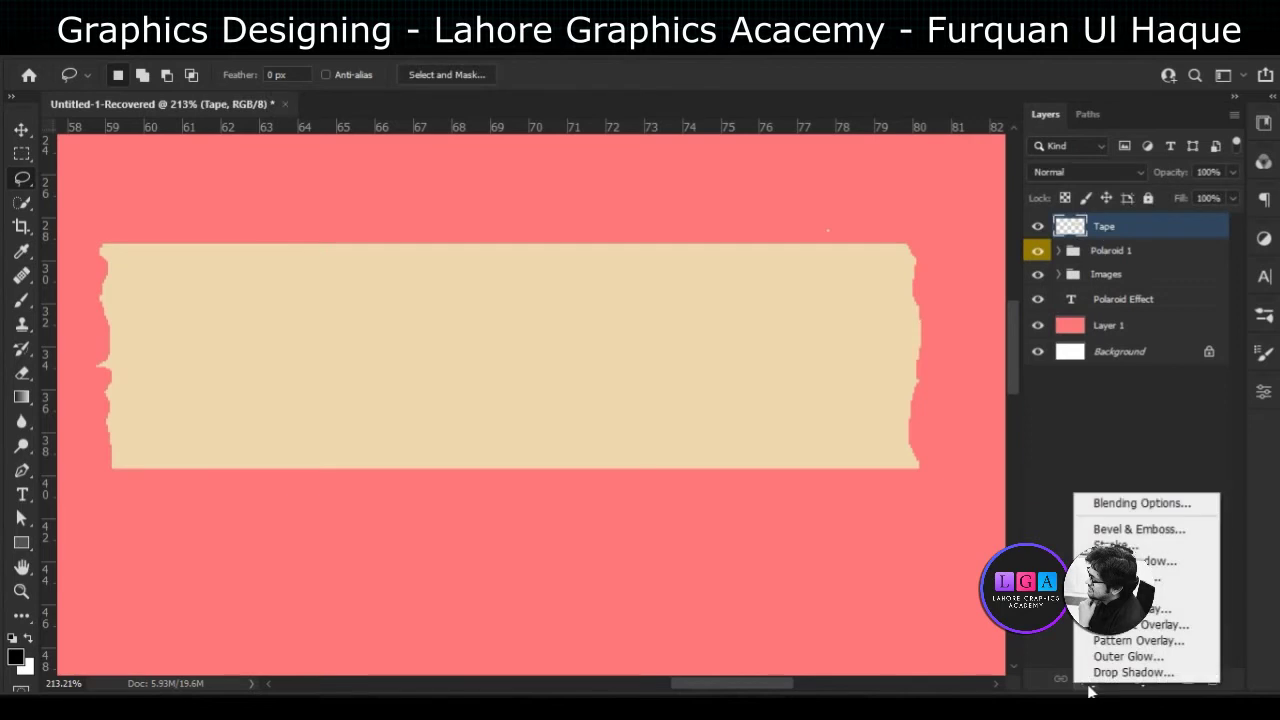
# Add a 76% opacity, 4 px drop shadow to the tape and lower its layer opacity
pyautogui.click(1110, 682)
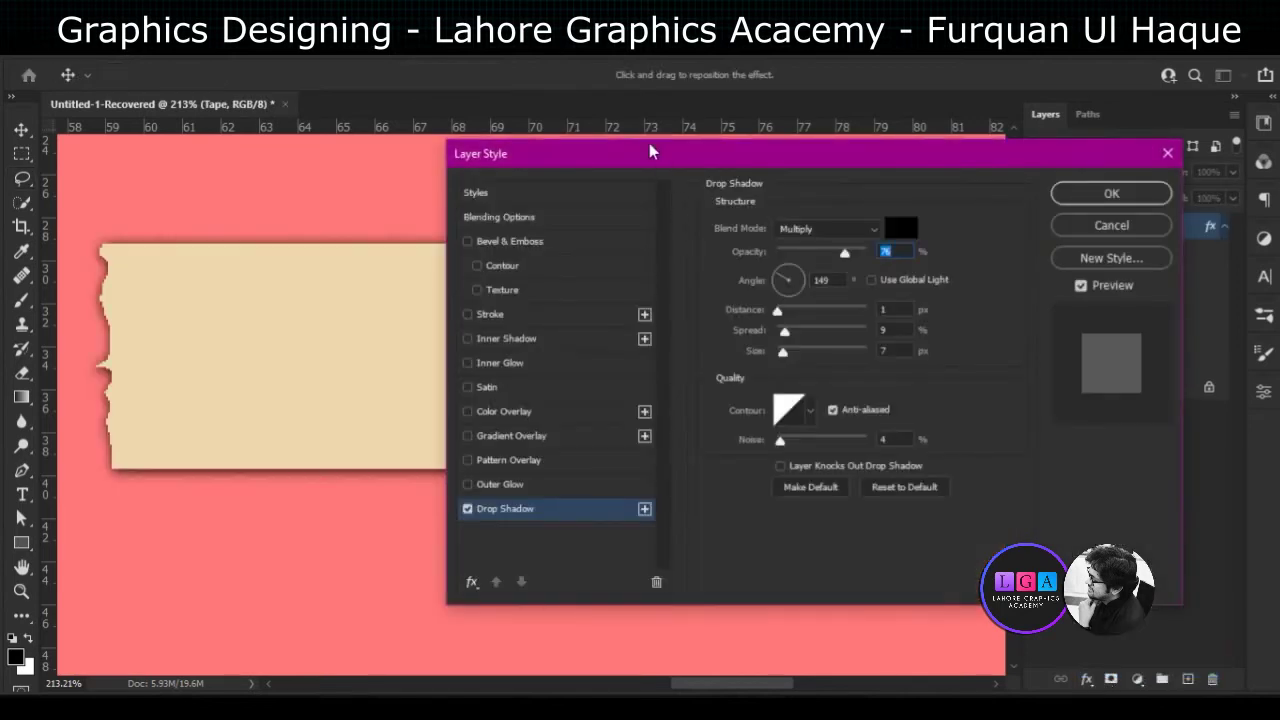
pyautogui.moveTo(650, 152)
pyautogui.mouseDown()
pyautogui.moveTo(930, 427)
pyautogui.moveTo(912, 428)
pyautogui.mouseUp()
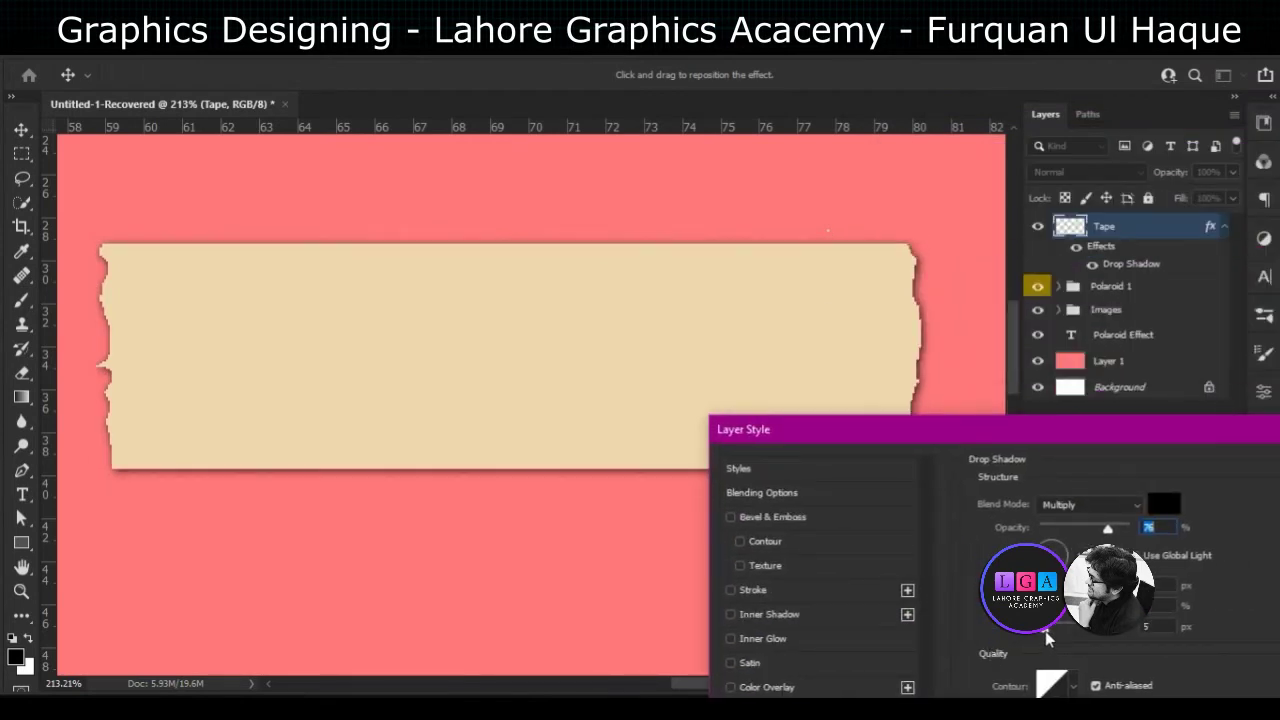
pyautogui.press('Tab')
pyautogui.press('Tab')
pyautogui.press('Tab')
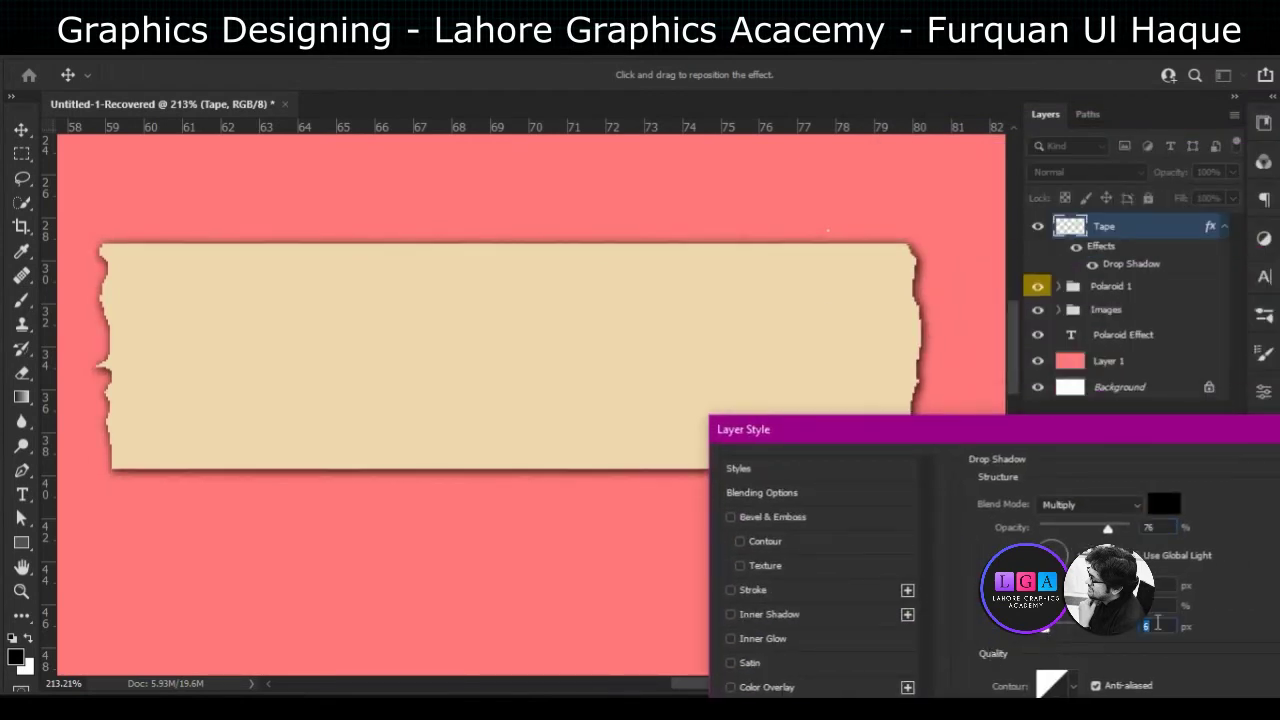
pyautogui.write('4')
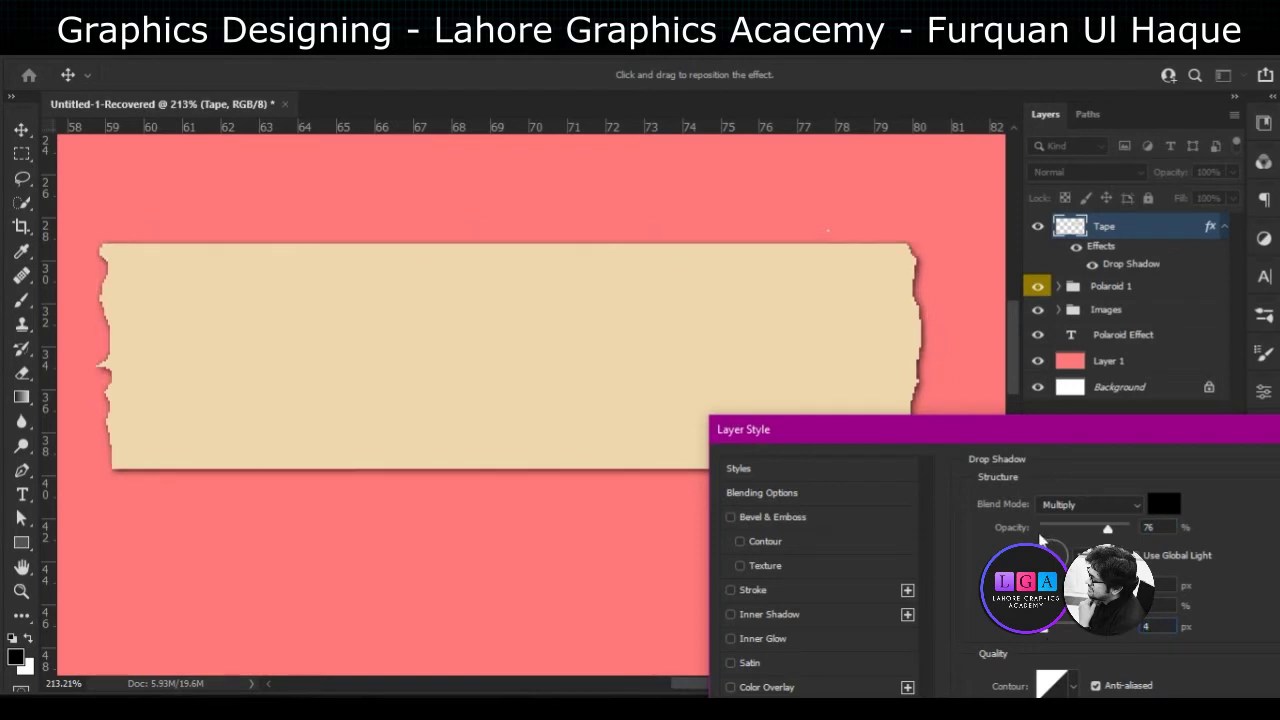
pyautogui.moveTo(1266, 440); pyautogui.dragTo(838, 478)
pyautogui.click(940, 507)
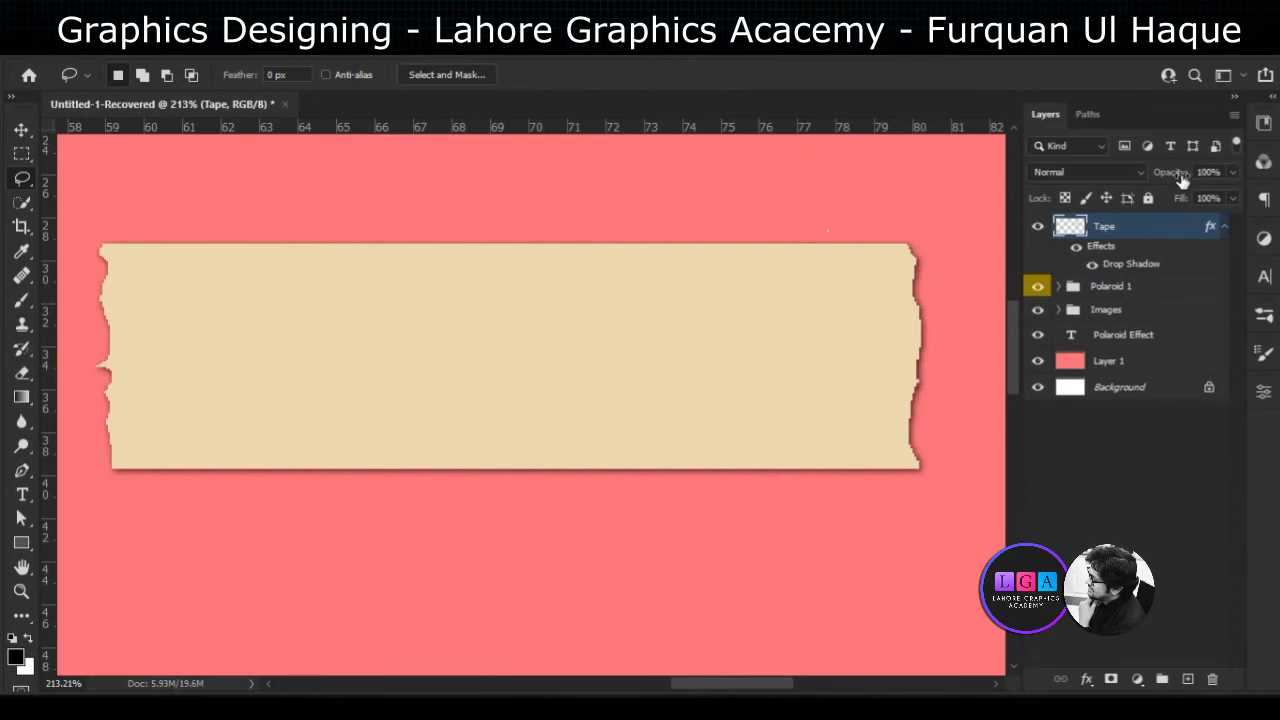
pyautogui.moveTo(1182, 178); pyautogui.dragTo(1140, 186)
# Rotate the tape to about -55° and move it onto the ring polaroid's top-left corner
pyautogui.scroll(-2, 510, 372)
pyautogui.scroll(-2, 526, 380)
pyautogui.scroll(-2, 528, 383)
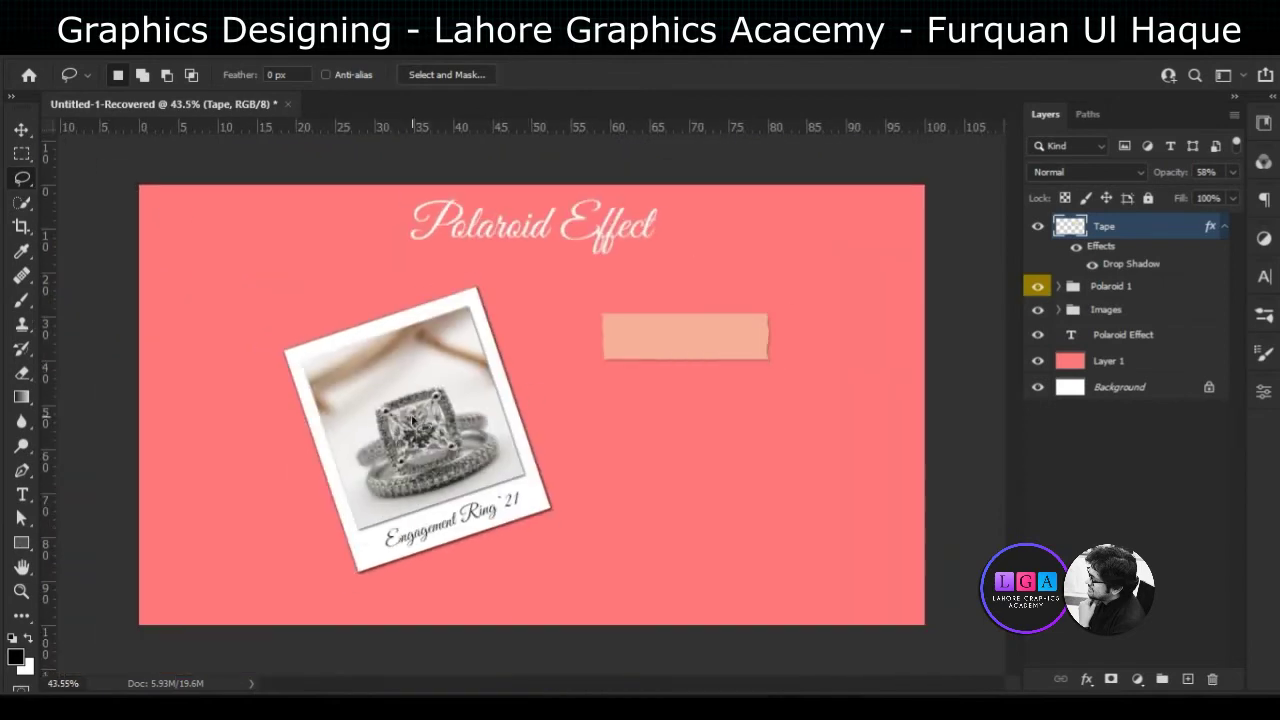
pyautogui.click(1226, 230)
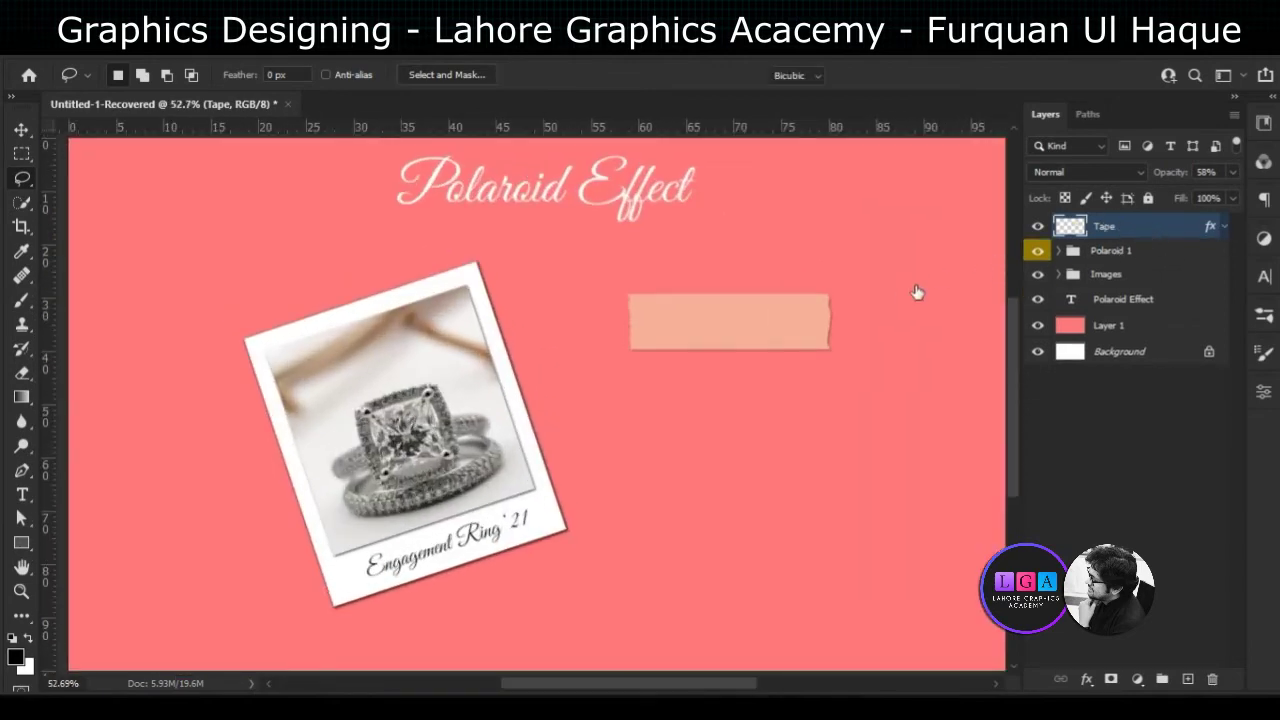
pyautogui.hotkey('ctrl', 't')
pyautogui.moveTo(854, 281); pyautogui.dragTo(824, 246)
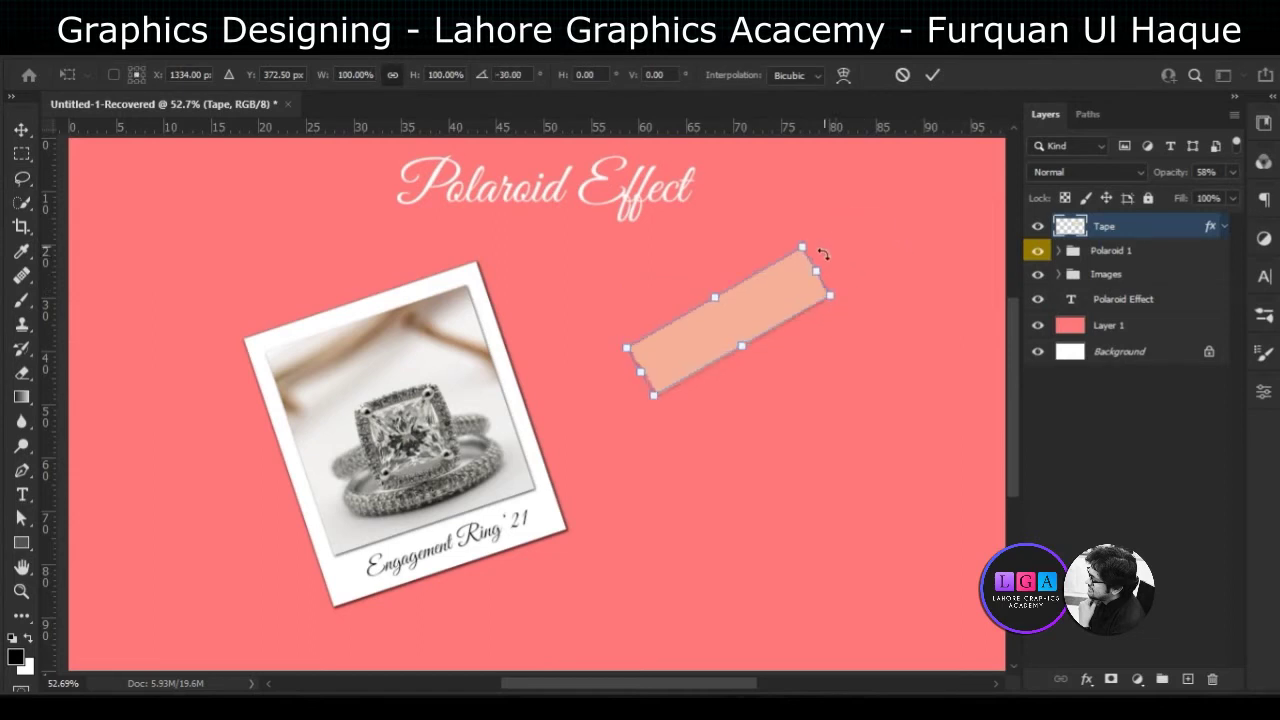
pyautogui.moveTo(788, 303); pyautogui.dragTo(296, 333)
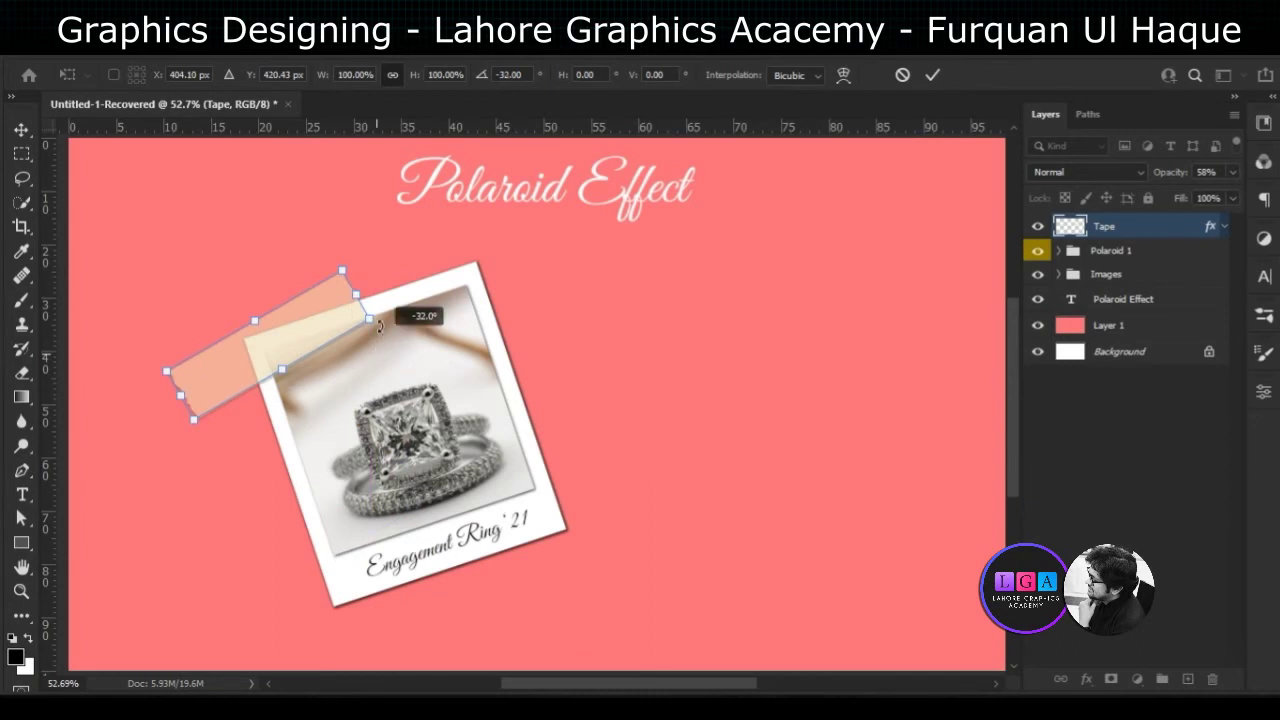
pyautogui.moveTo(380, 338); pyautogui.dragTo(368, 292)
# Shrink the tape to about 60% × 64% and commit the transform
pyautogui.moveTo(290, 340); pyautogui.dragTo(323, 348)
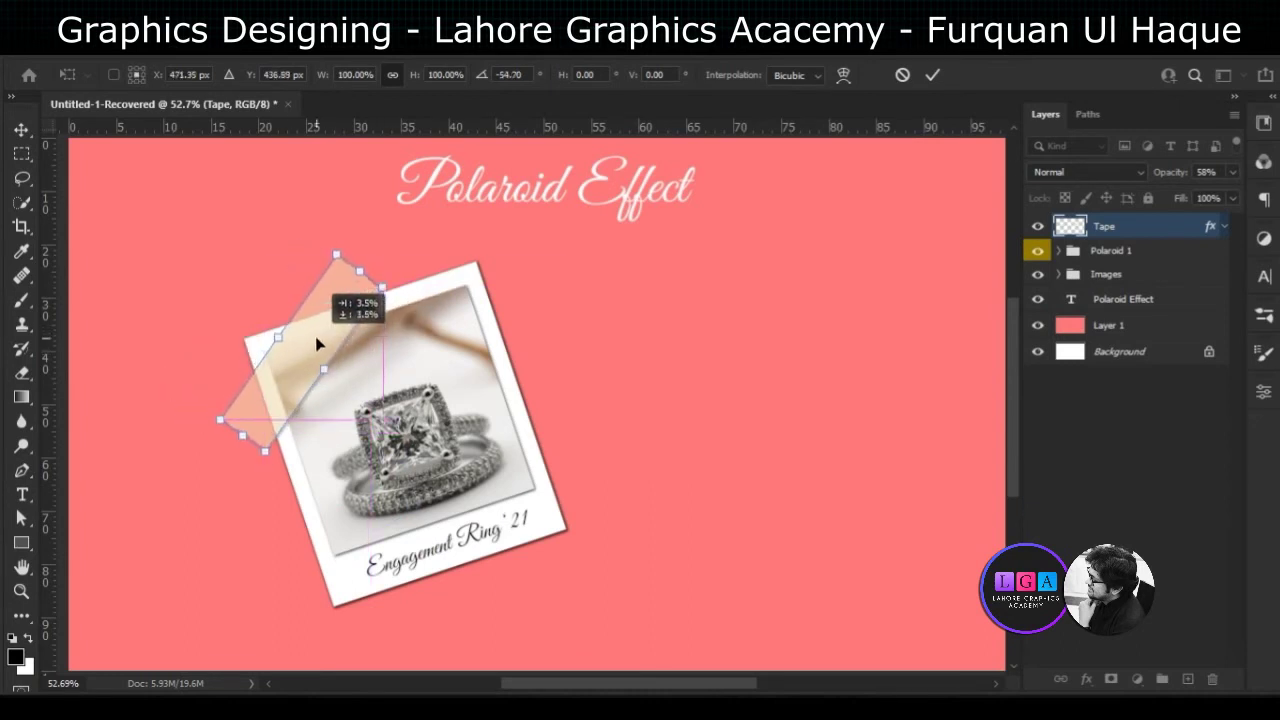
pyautogui.moveTo(385, 288)
pyautogui.mouseDown()
pyautogui.moveTo(337, 308)
pyautogui.moveTo(323, 343)
pyautogui.moveTo(287, 346)
pyautogui.moveTo(318, 322)
pyautogui.mouseUp()
pyautogui.click(932, 74)
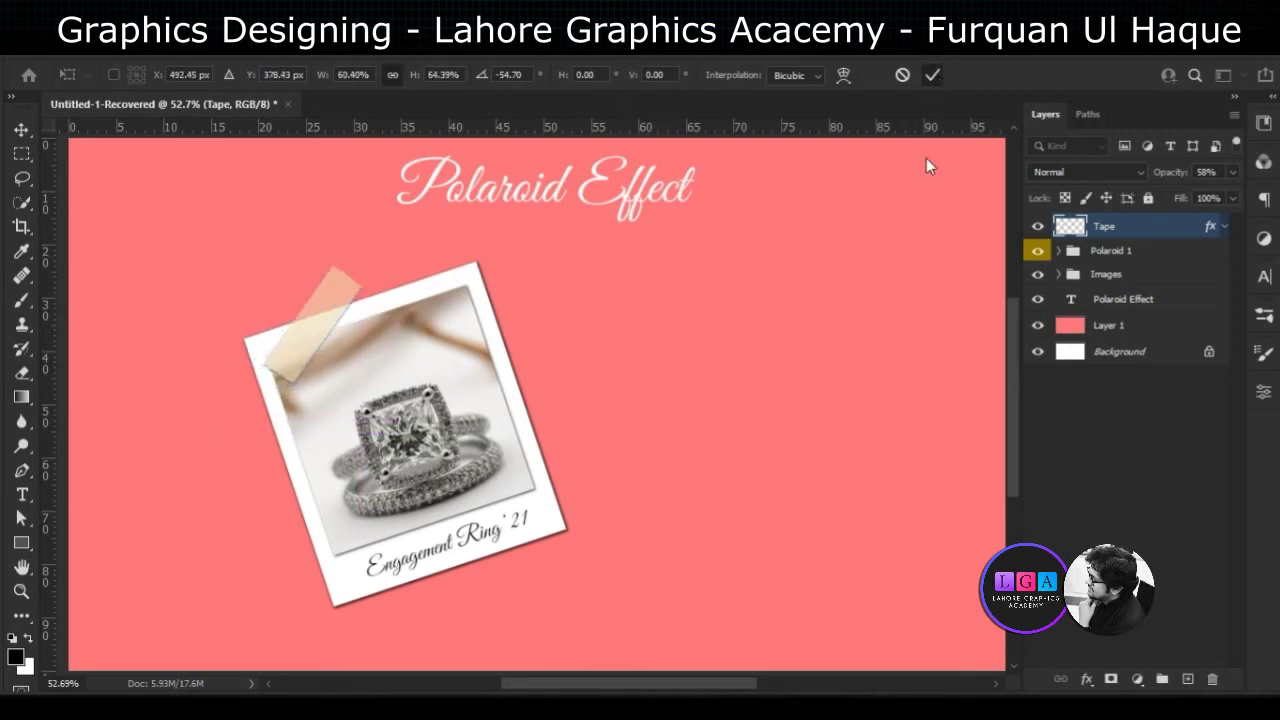
pyautogui.press('l')
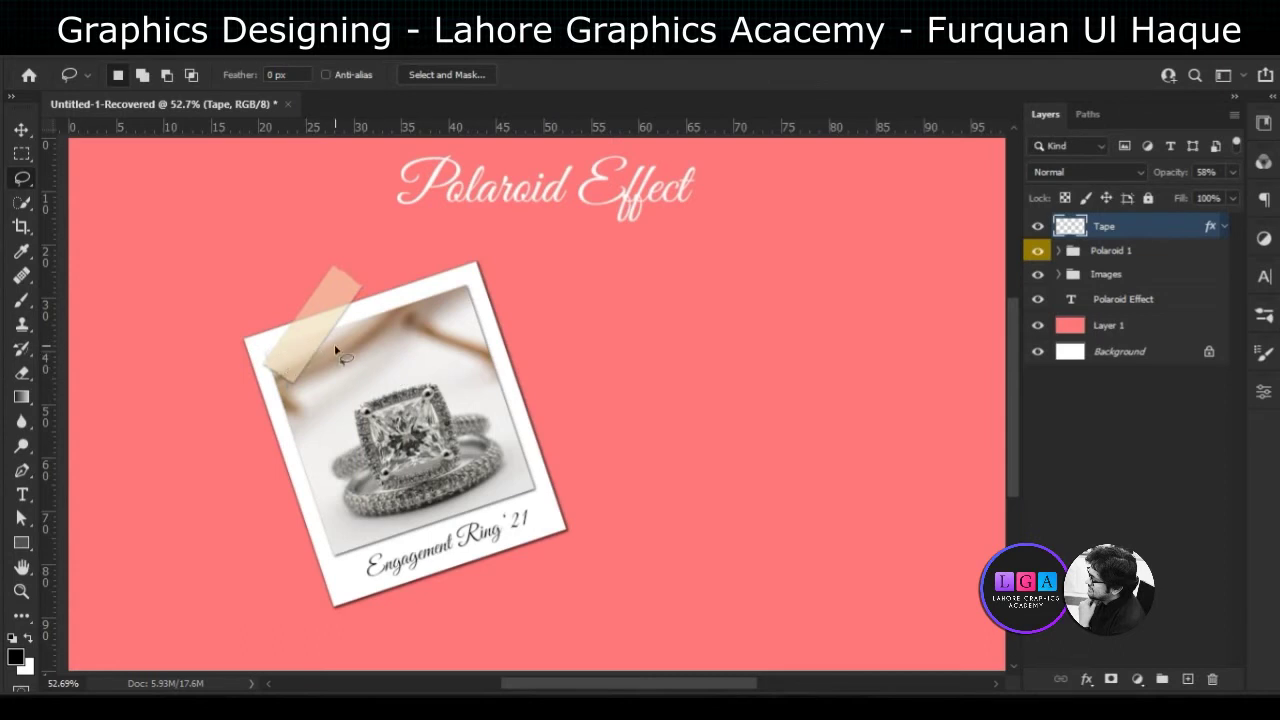
pyautogui.click(14, 136)
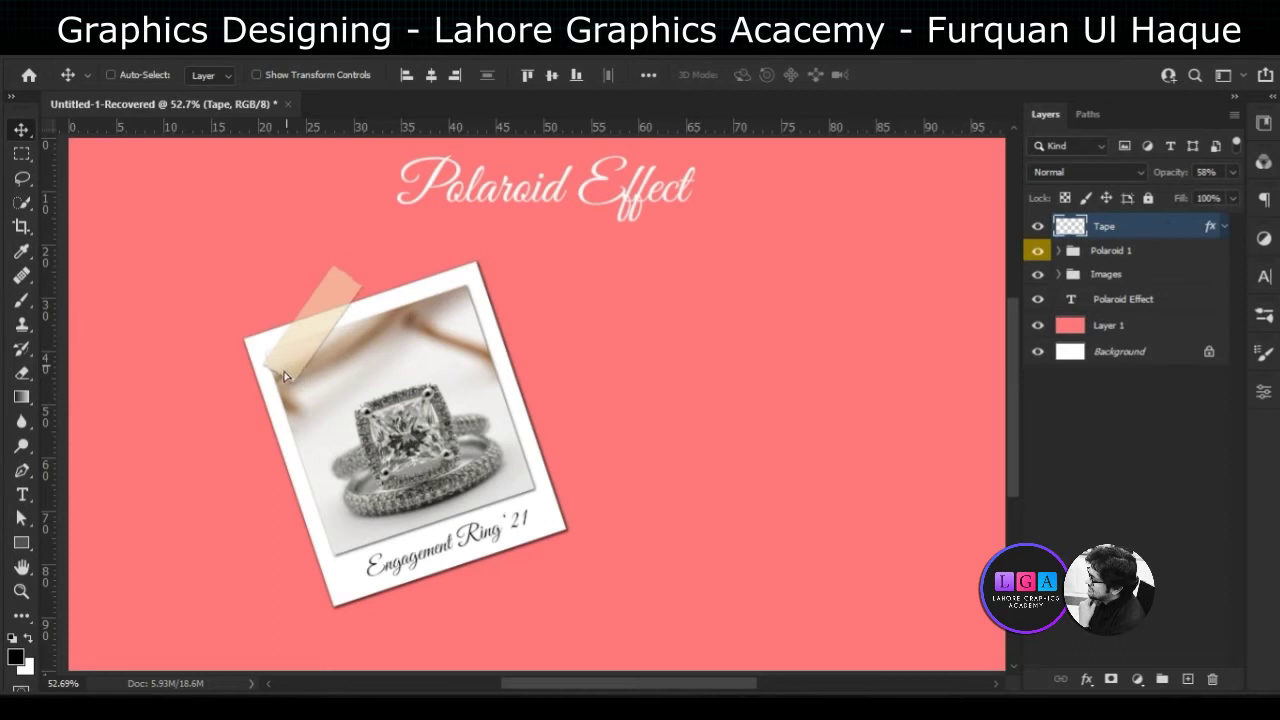
# Shift the tape left onto the polaroid corner and widen it
pyautogui.moveTo(284, 375); pyautogui.dragTo(241, 393)
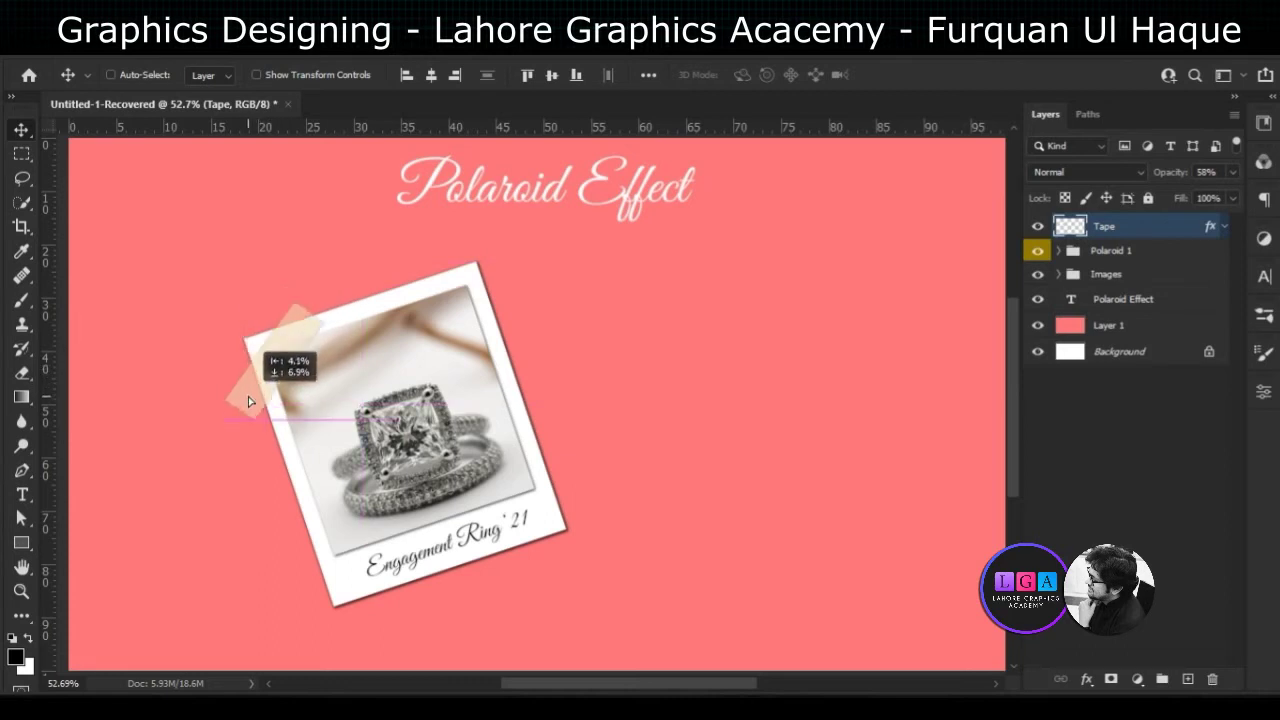
pyautogui.moveTo(248, 397); pyautogui.dragTo(251, 396)
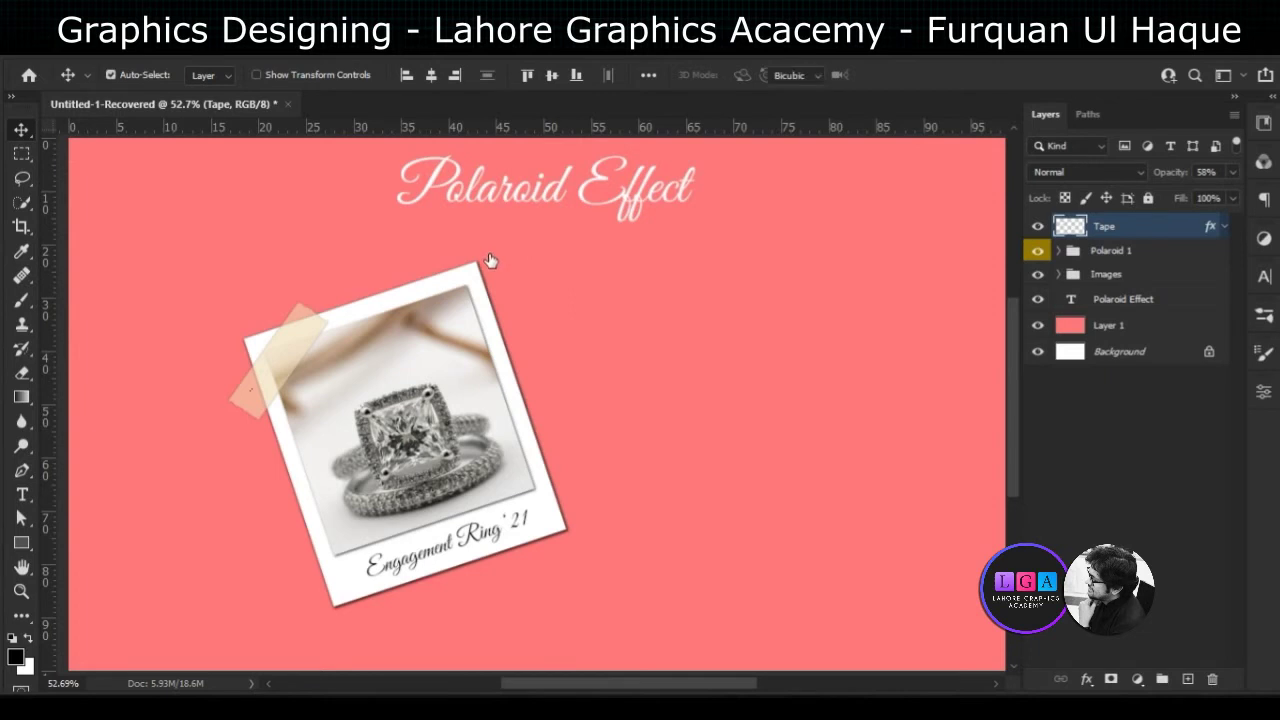
pyautogui.hotkey('ctrl', 't')
pyautogui.press('Return')
pyautogui.hotkey('ctrl', 't')
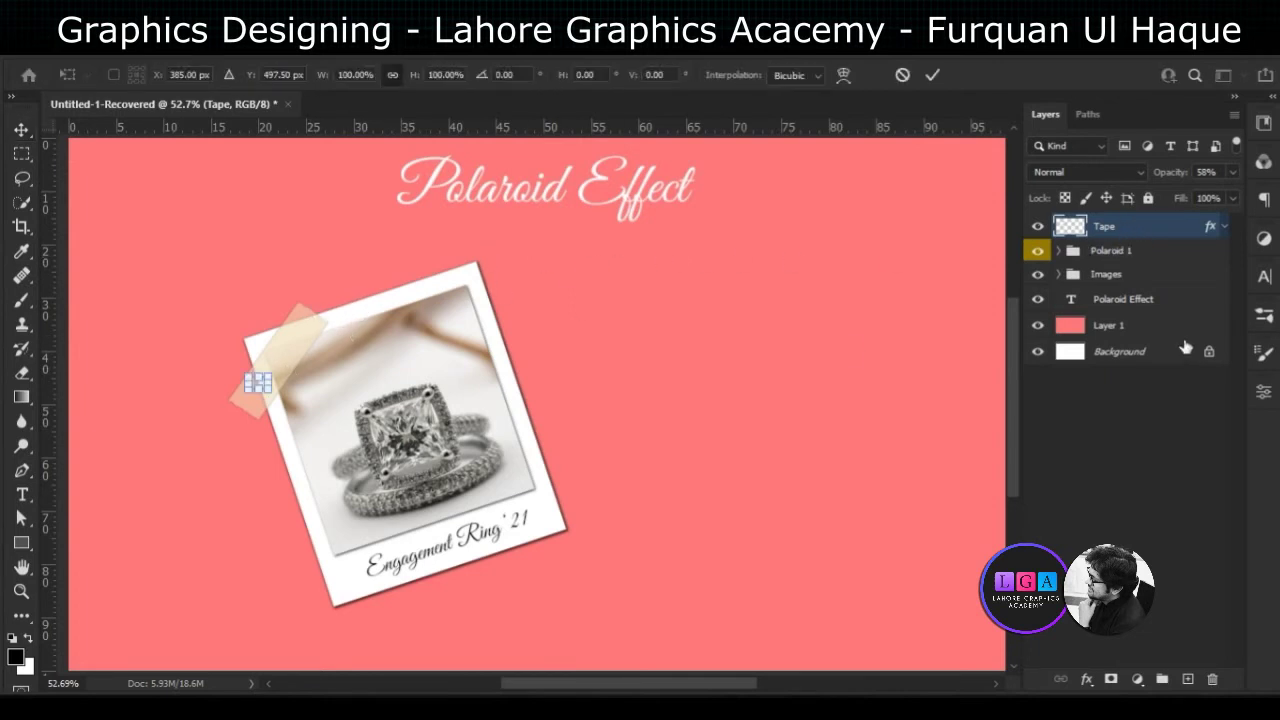
pyautogui.press('Return')
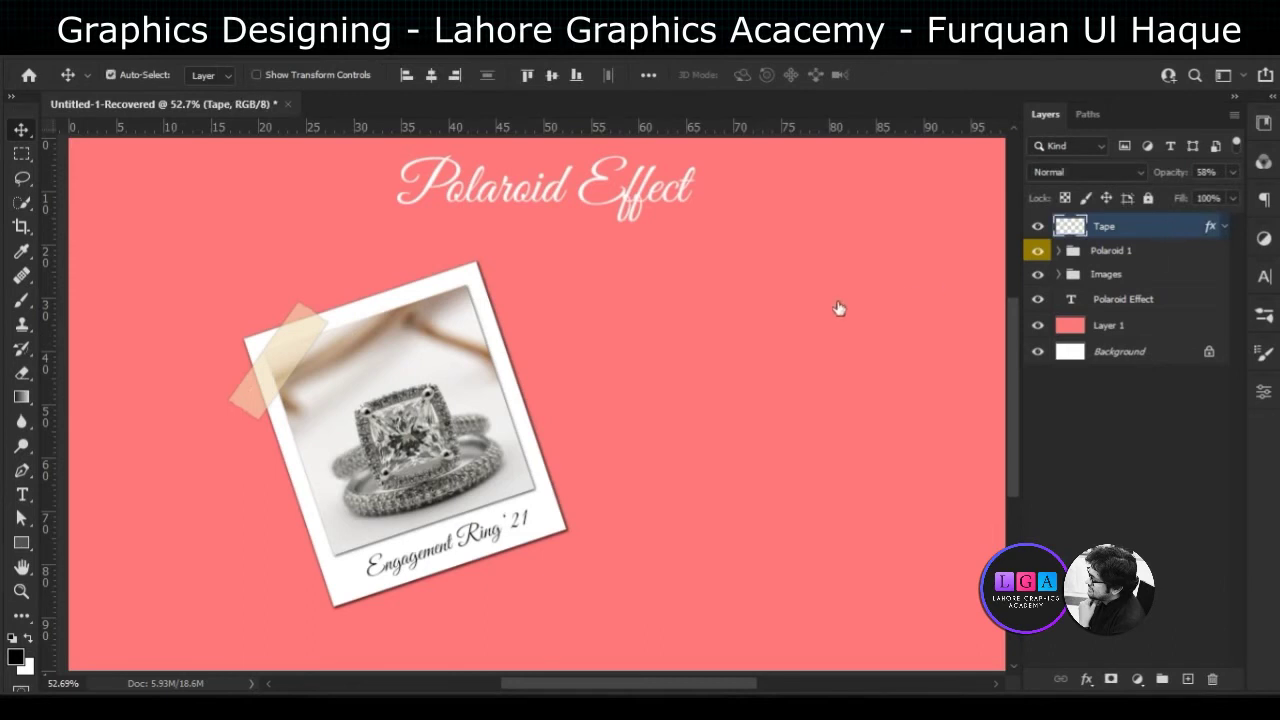
pyautogui.hotkey('ctrl', 't')
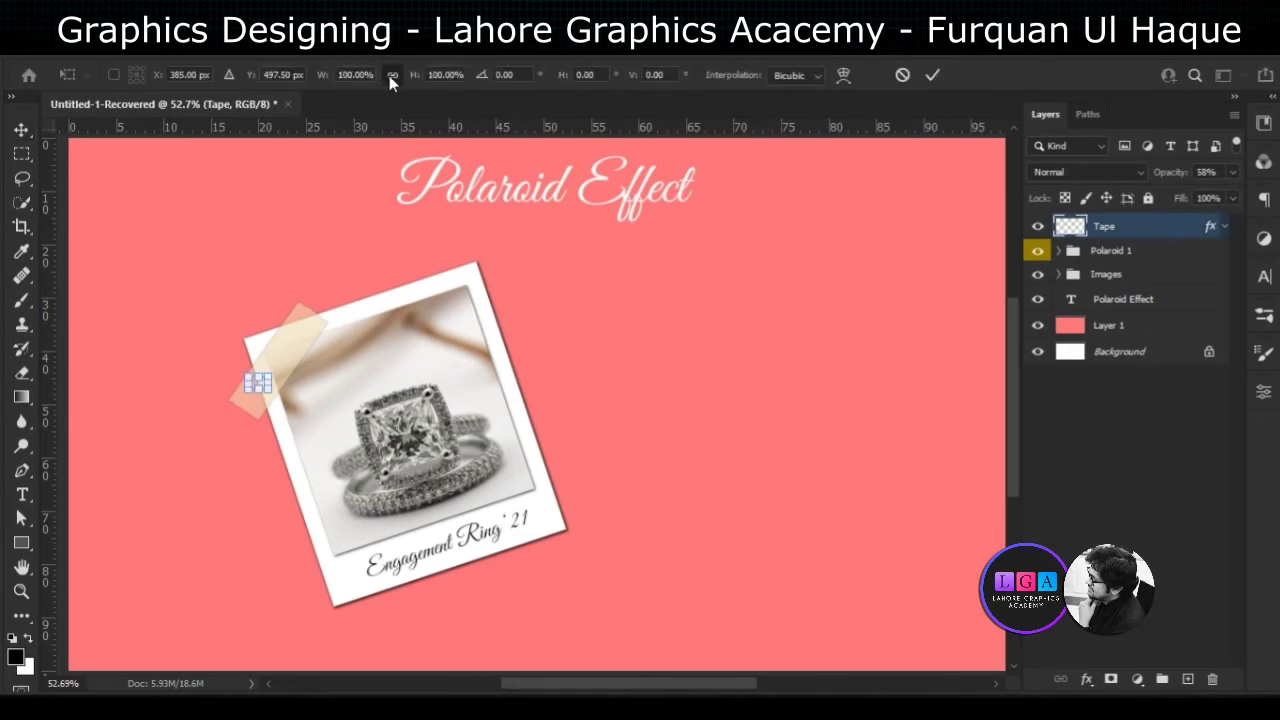
pyautogui.moveTo(329, 80); pyautogui.dragTo(394, 74)
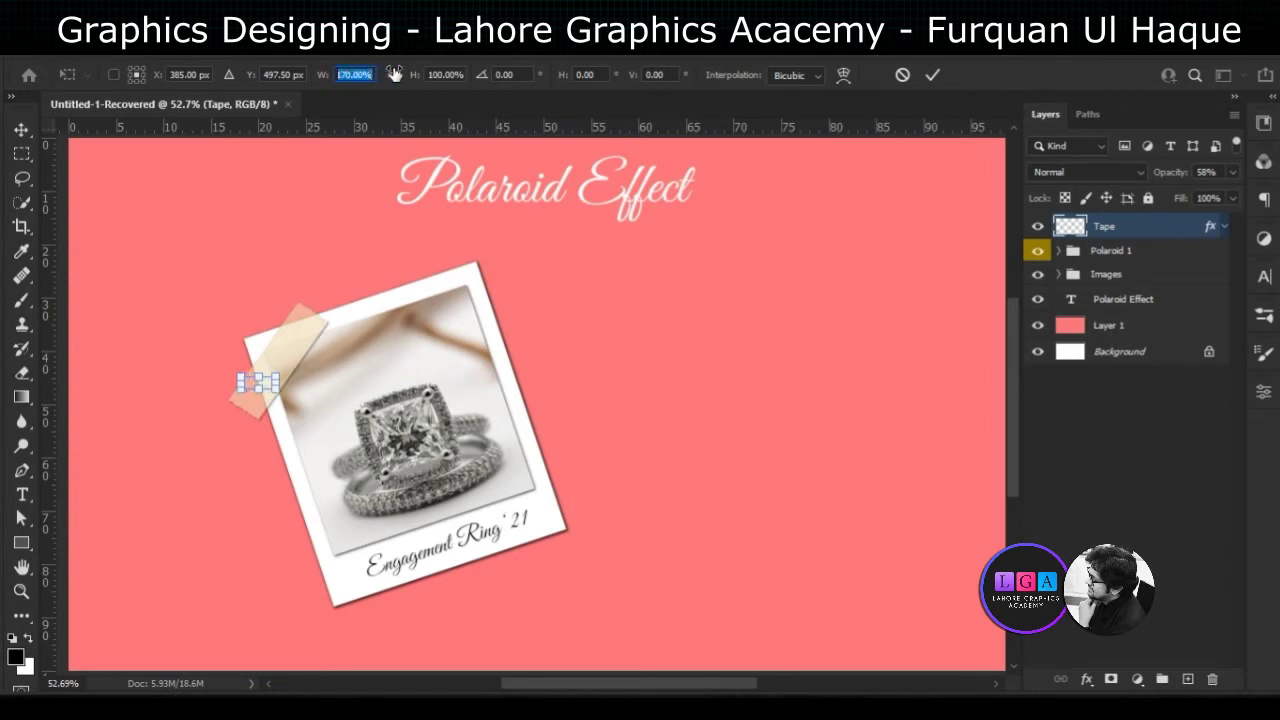
pyautogui.press('Return')
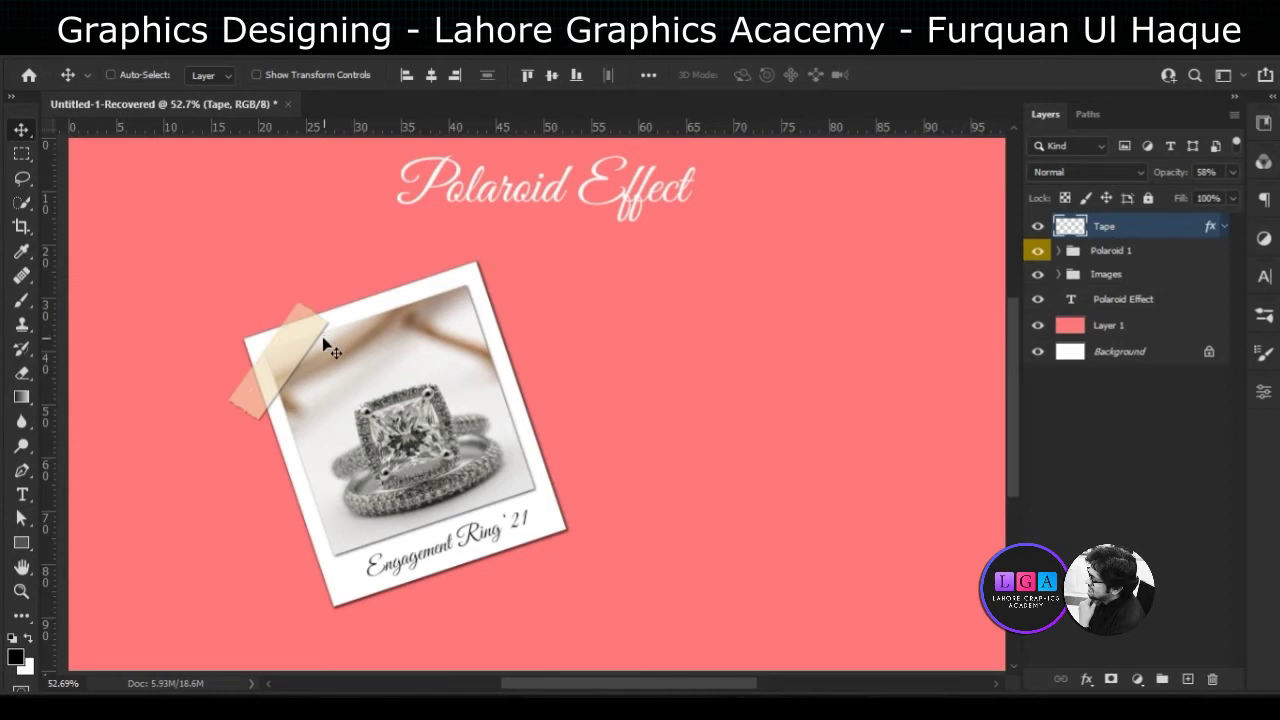
# Stretch the tape to about 99% × 134% and nudge it down over the corner
pyautogui.press('ctrl')
pyautogui.hotkey('ctrl', 't')
pyautogui.moveTo(257, 377); pyautogui.dragTo(371, 302)
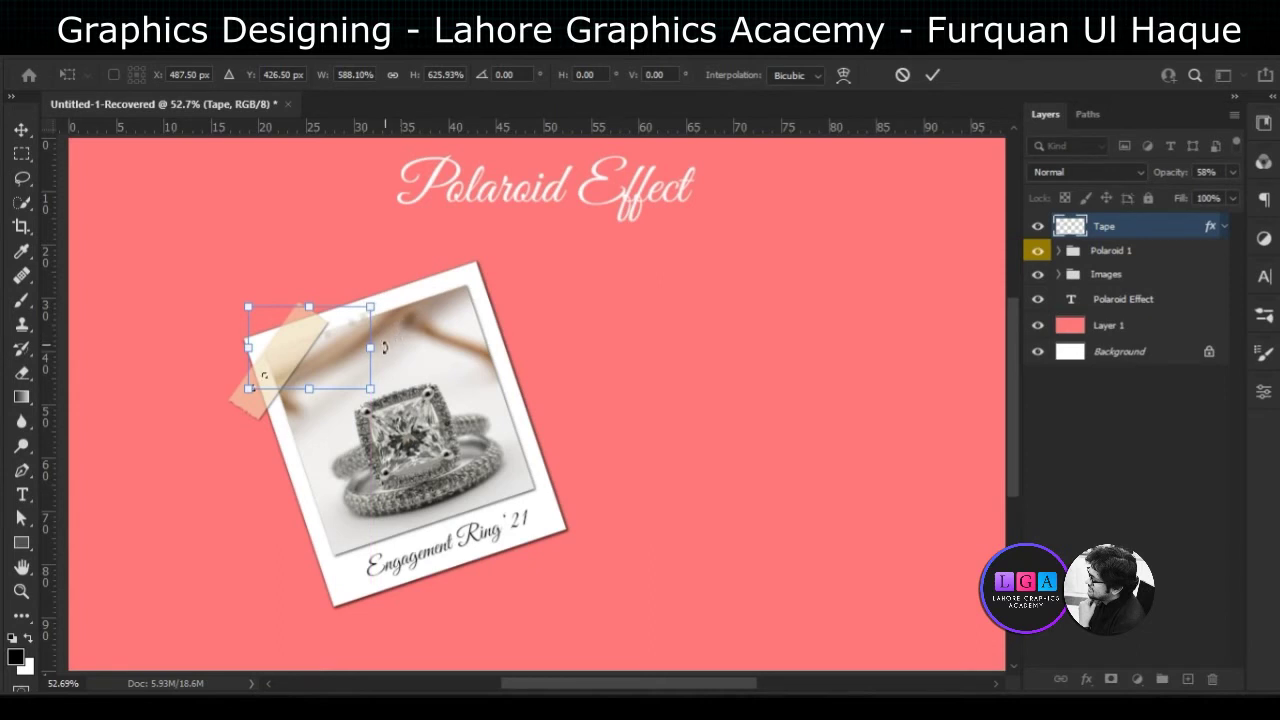
pyautogui.press('Return')
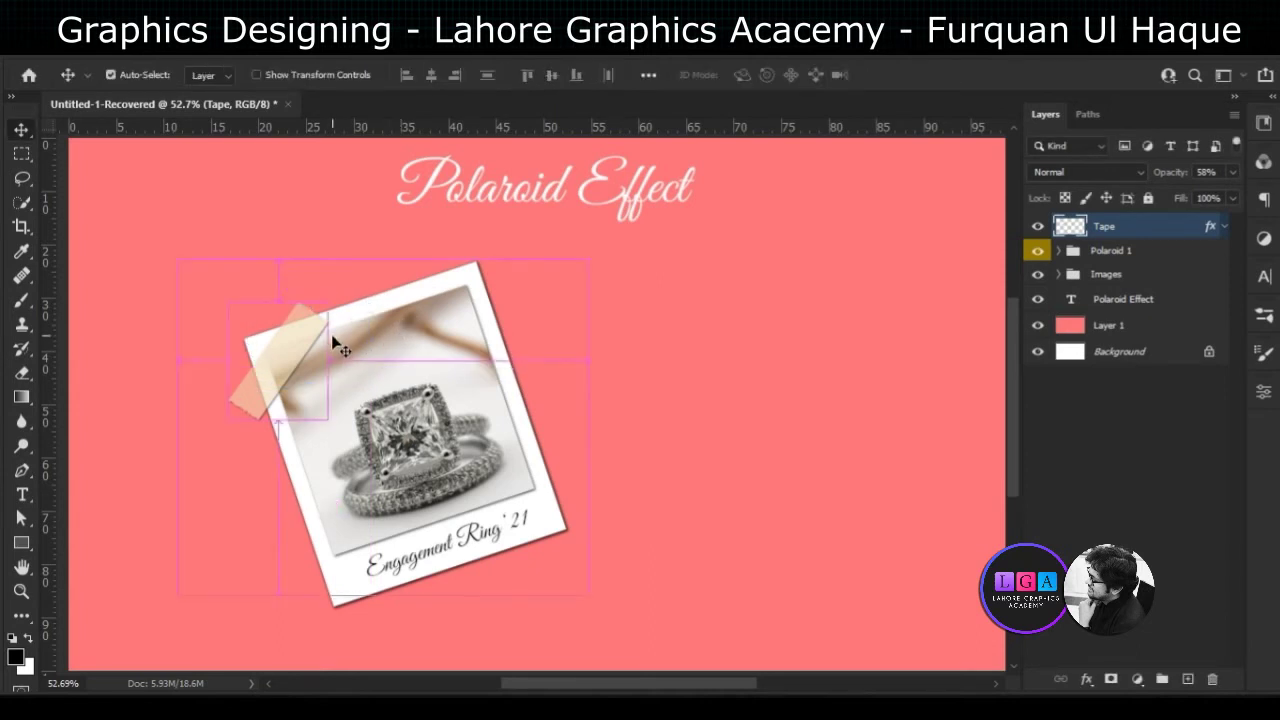
pyautogui.hotkey('ctrl', 't')
pyautogui.moveTo(328, 300); pyautogui.dragTo(327, 263)
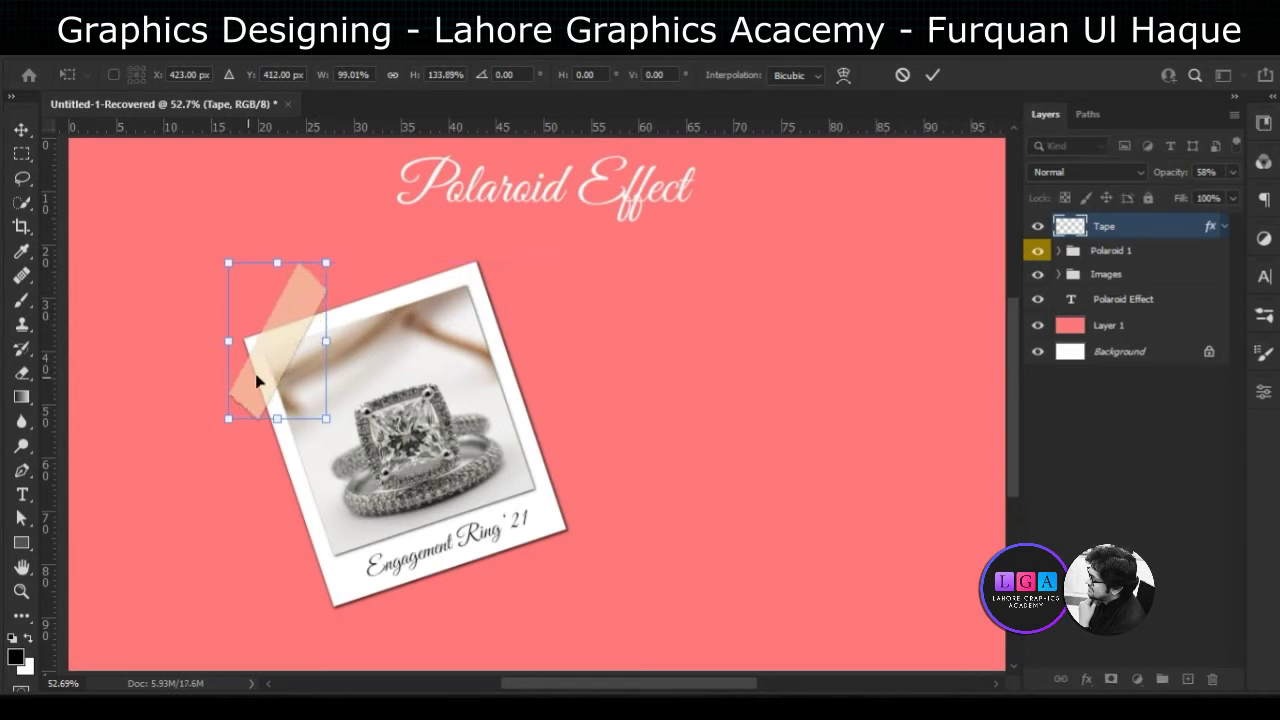
pyautogui.moveTo(252, 381); pyautogui.dragTo(251, 389)
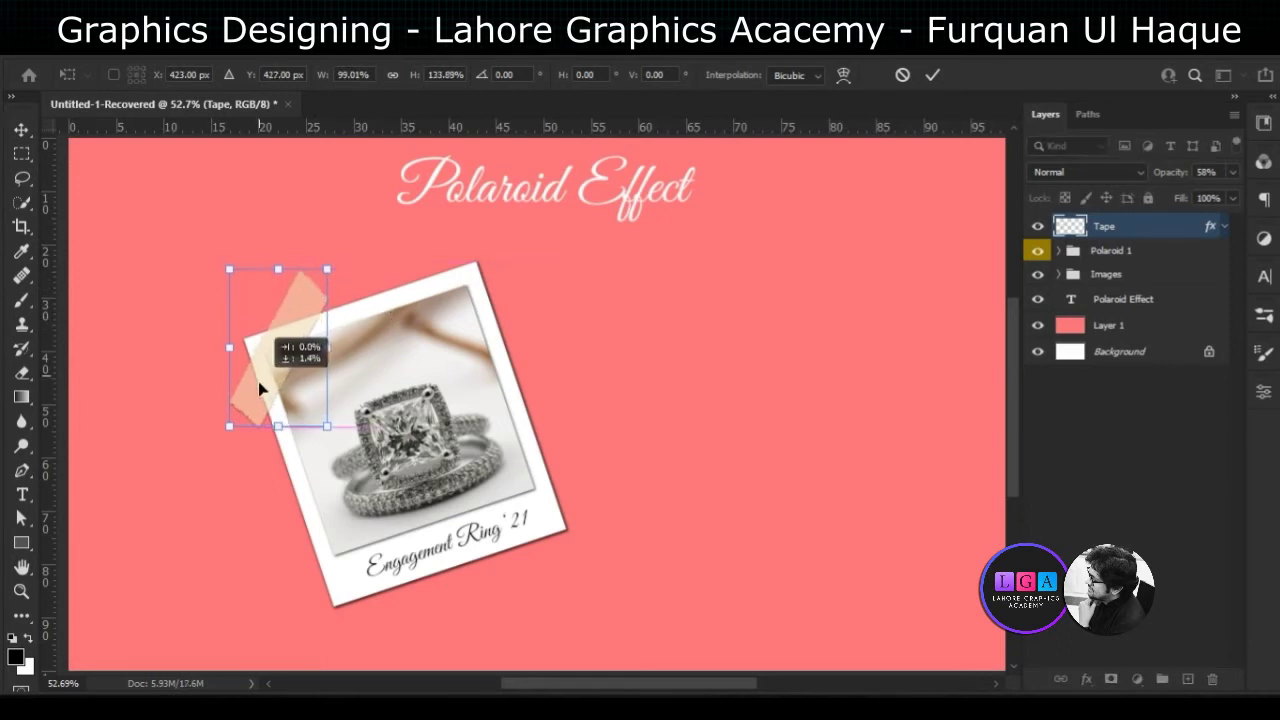
pyautogui.click(932, 74)
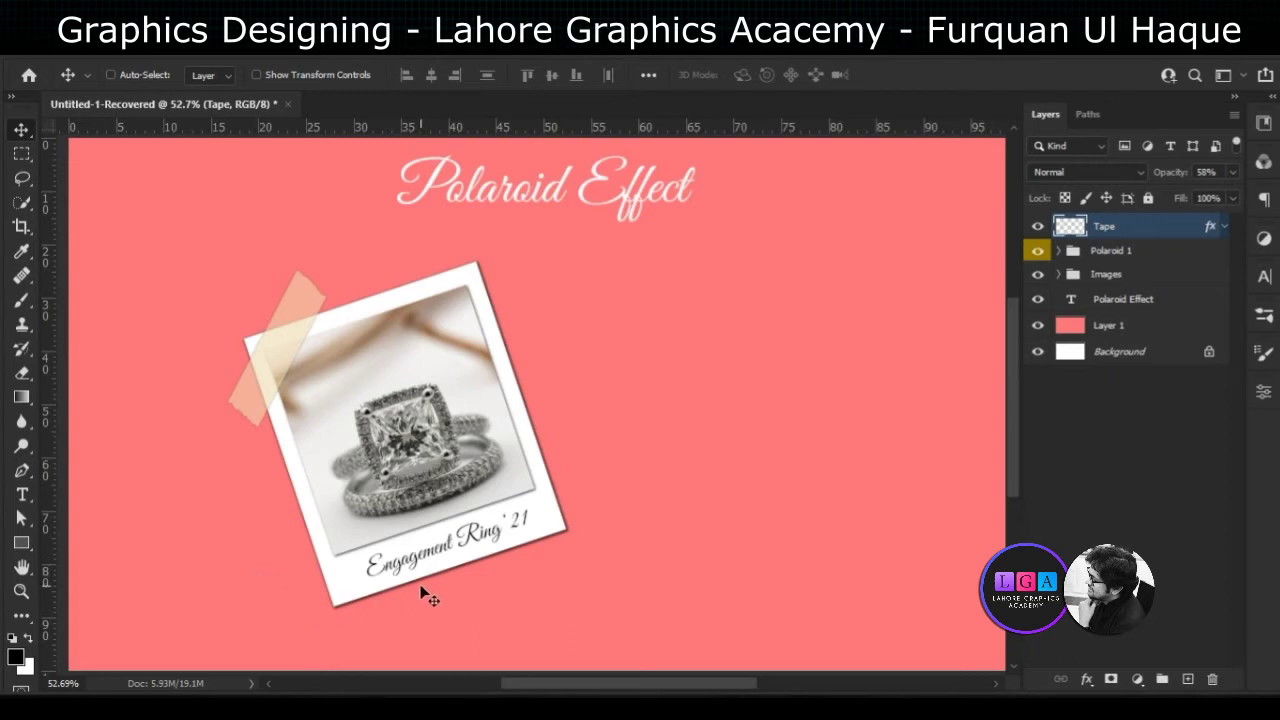
# Nudge the tape slightly left and down and set its layer opacity to about 89%
pyautogui.scroll(-2, 510, 519)
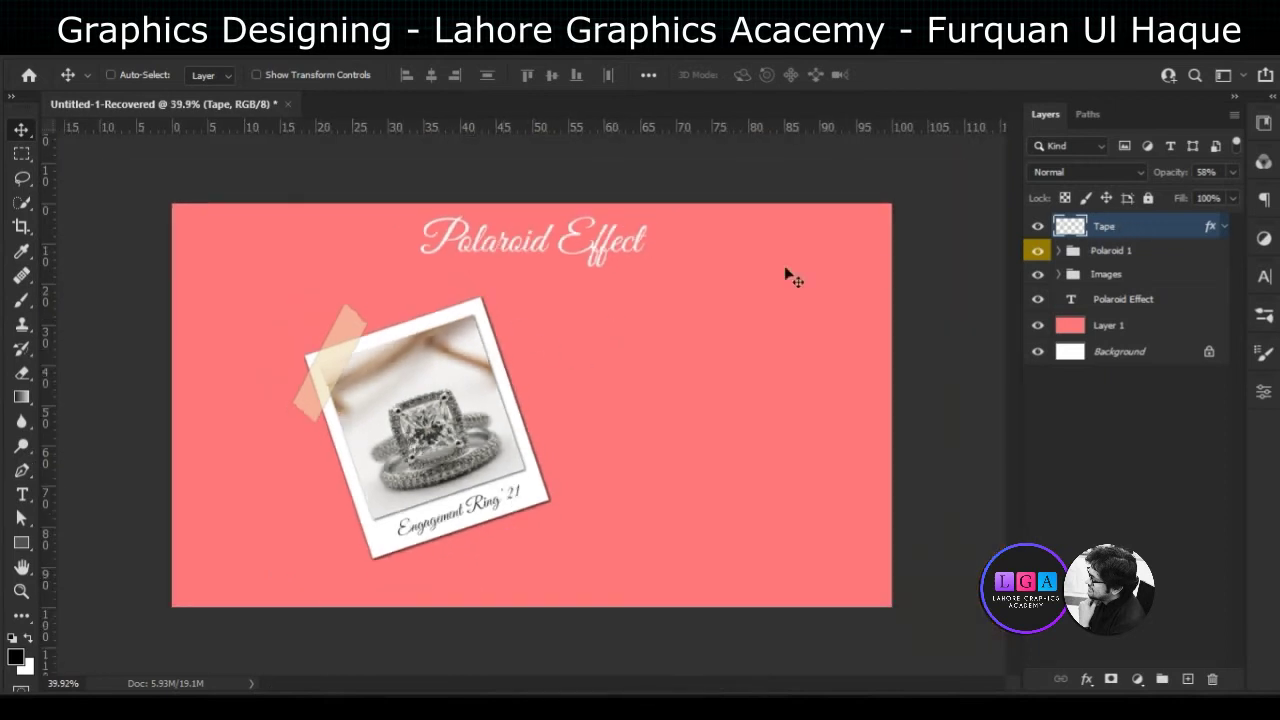
pyautogui.moveTo(340, 402); pyautogui.dragTo(332, 407)
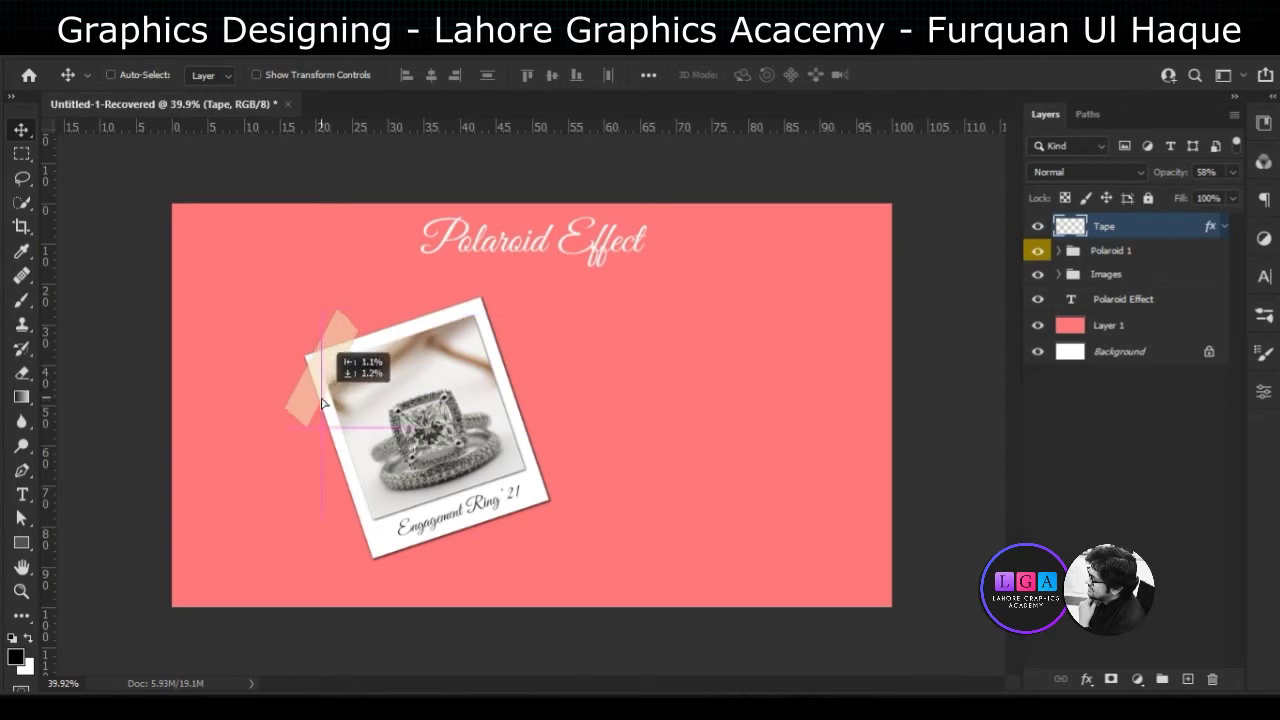
pyautogui.scroll(2, 480, 400)
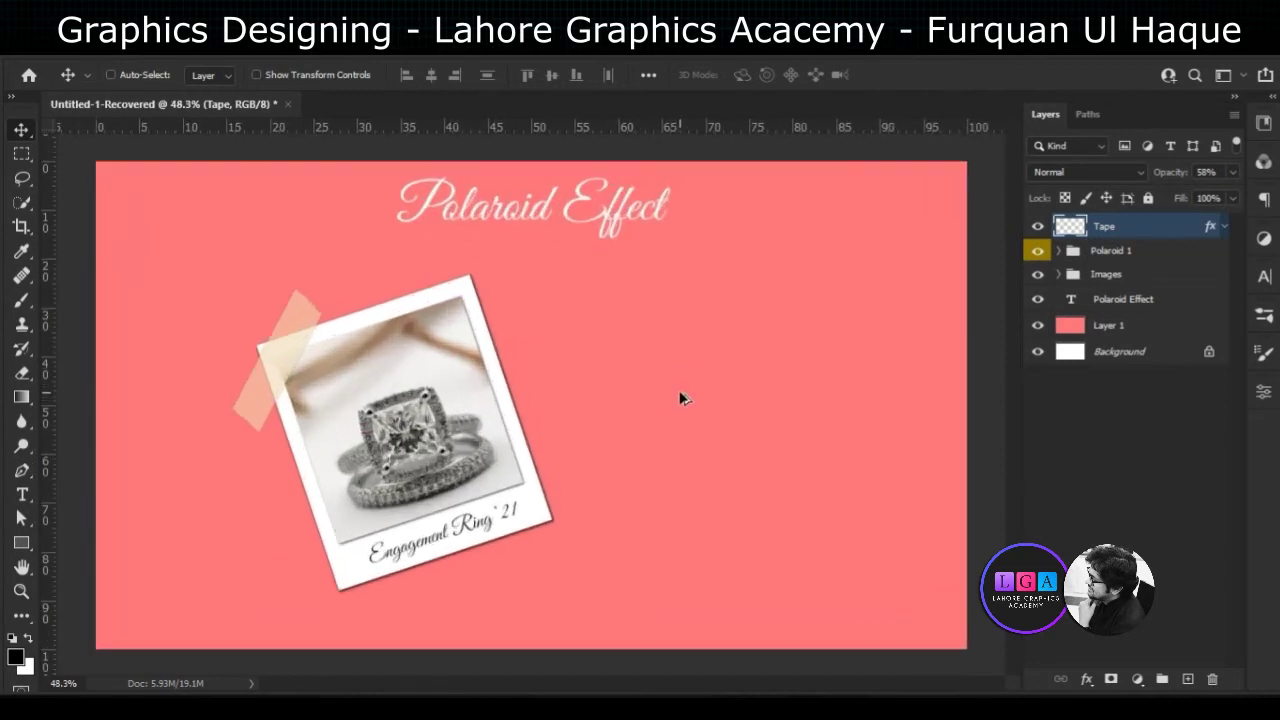
pyautogui.scroll(1, 682, 398)
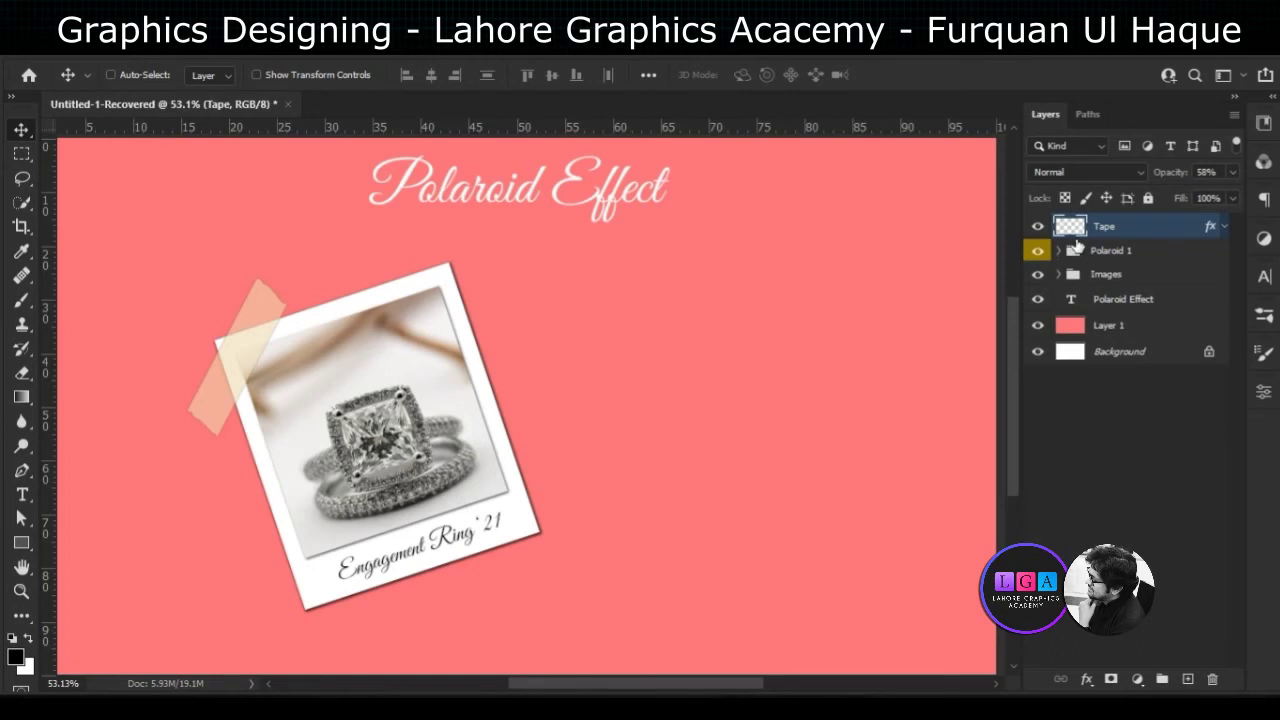
pyautogui.moveTo(1170, 178); pyautogui.dragTo(1212, 178)
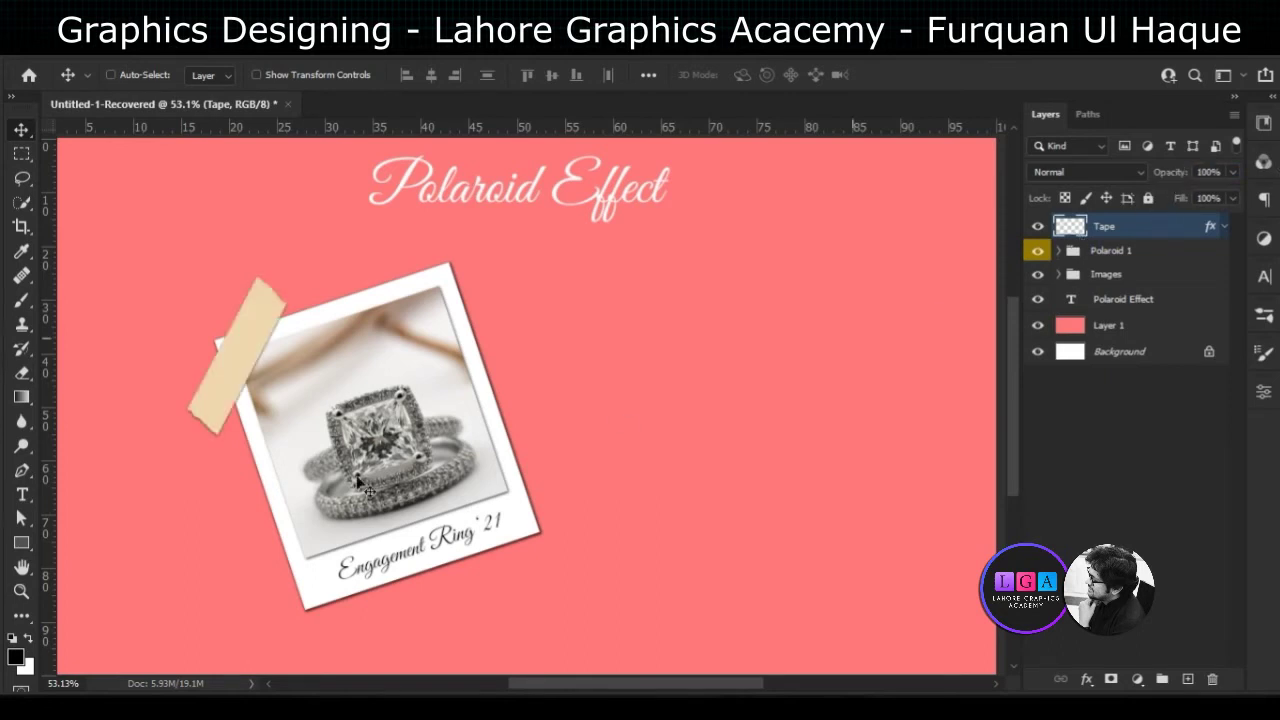
pyautogui.moveTo(1157, 178); pyautogui.dragTo(1173, 178)
pyautogui.scroll(2, 240, 363)
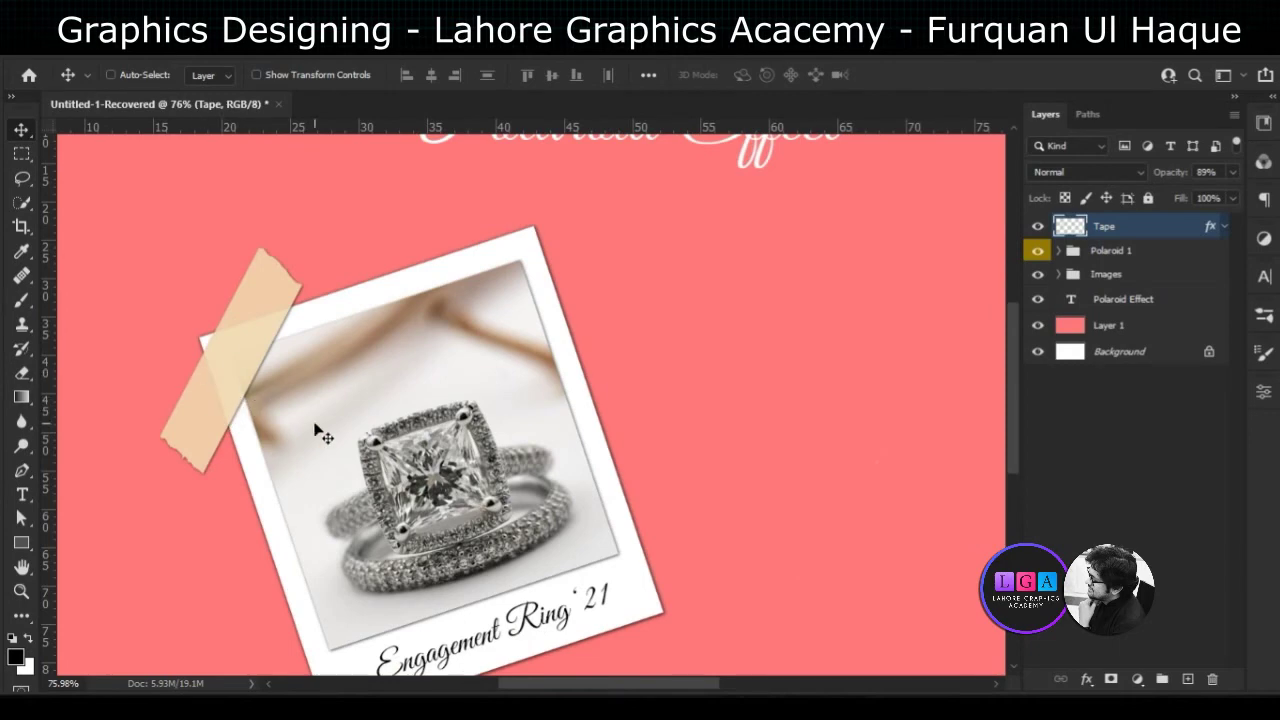
pyautogui.scroll(-2, 317, 432)
pyautogui.scroll(-1, 318, 432)
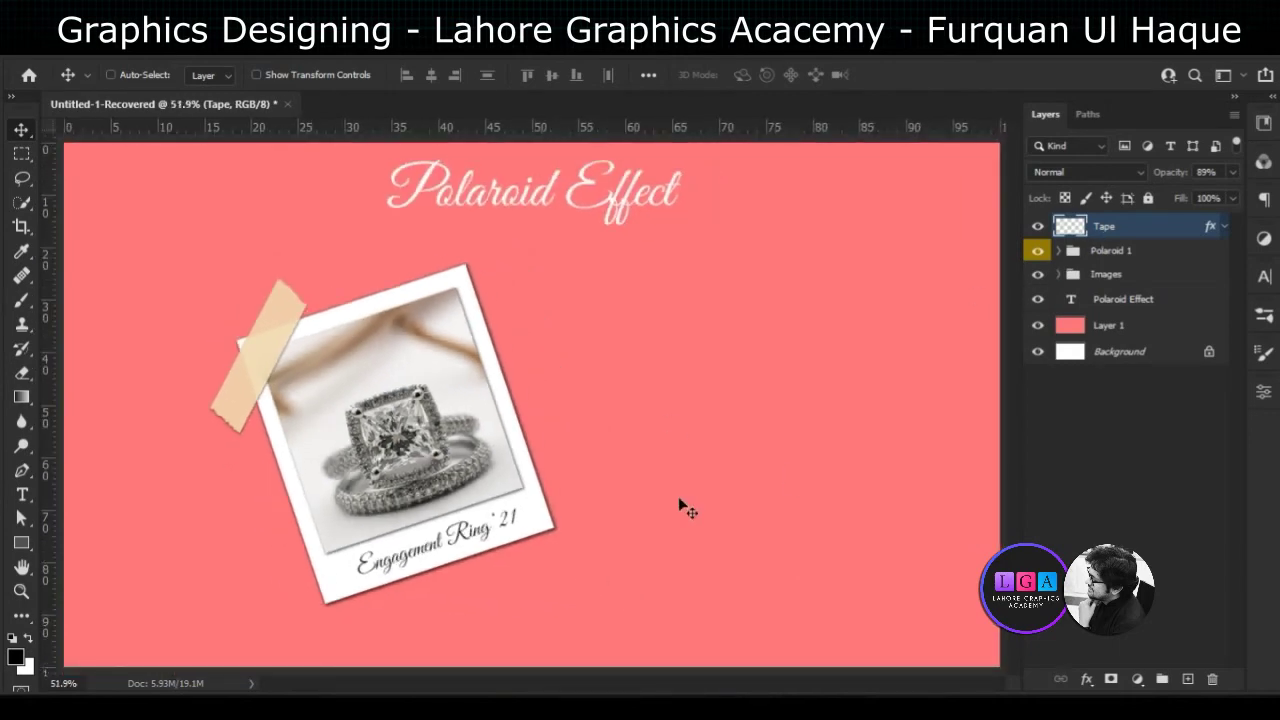
pyautogui.rightClick(1038, 233)
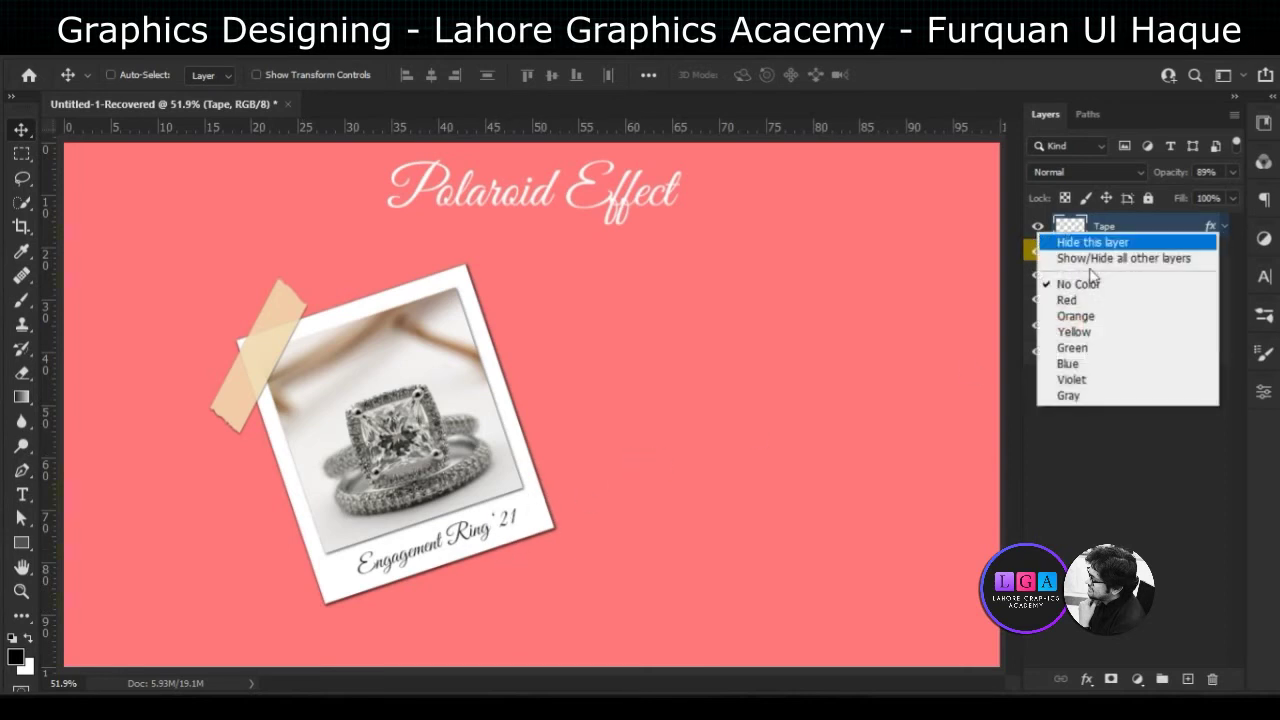
# Label Tape yellow, duplicate Tape and Polaroid 1, tag the copies green, and move them right
pyautogui.click(1117, 333)
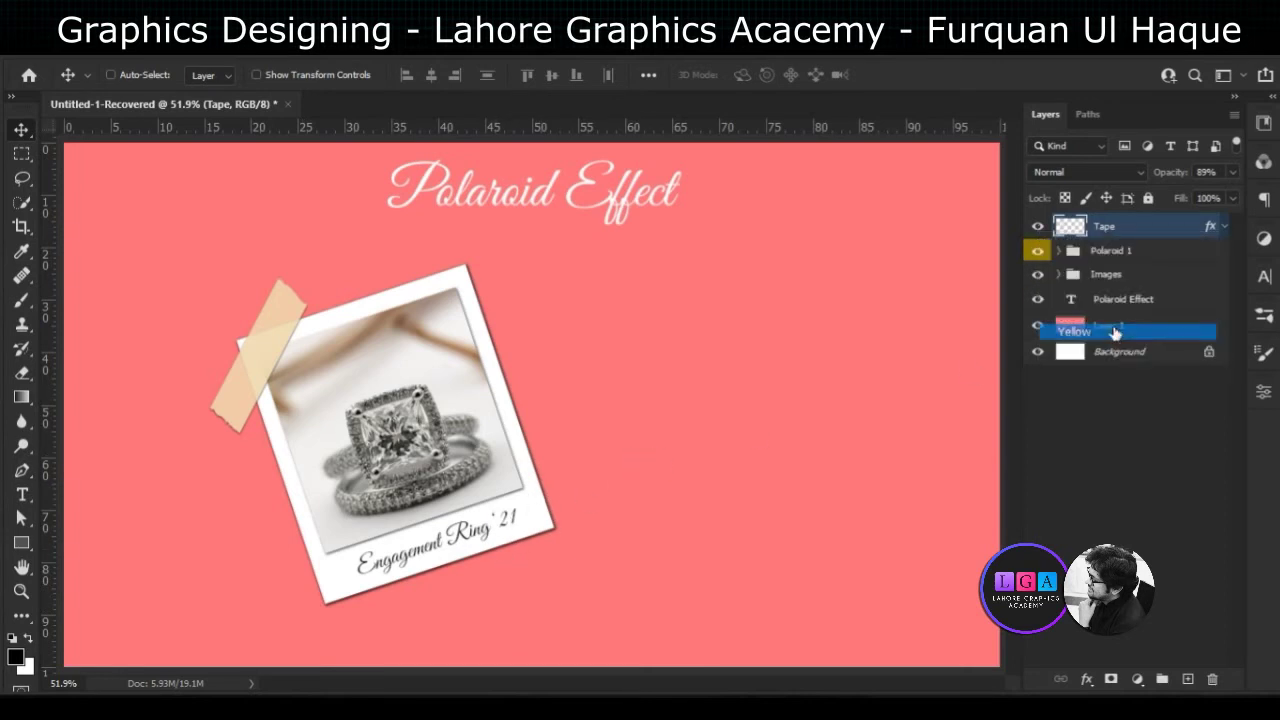
pyautogui.keyDown('ctrl'); pyautogui.click(1120, 252); pyautogui.keyUp('ctrl')
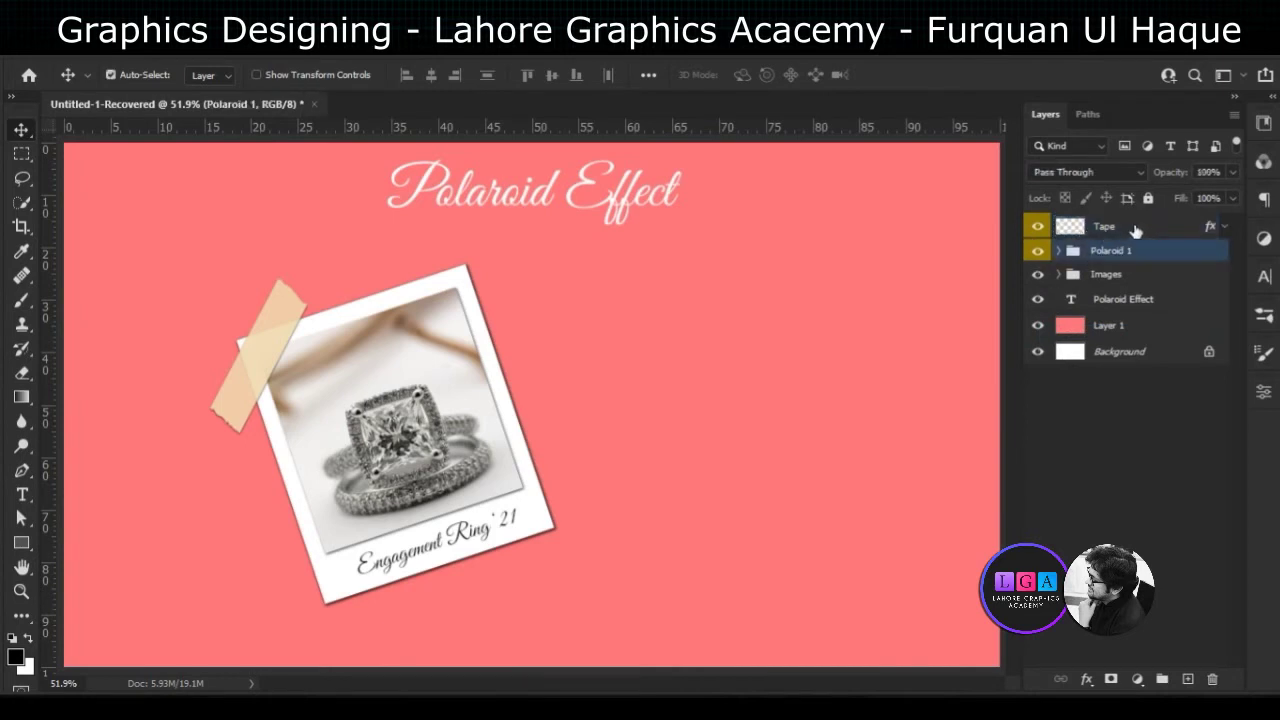
pyautogui.hotkey('ctrl', 'j')
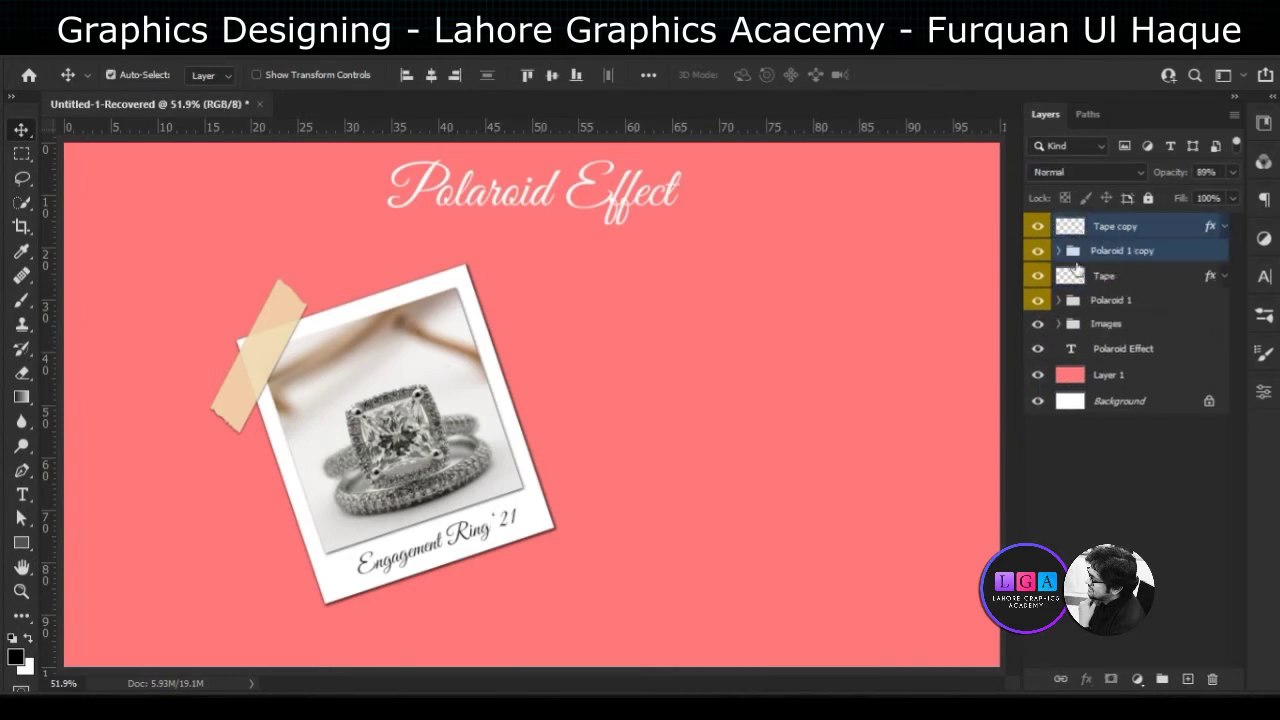
pyautogui.rightClick(1039, 249)
pyautogui.click(1094, 365)
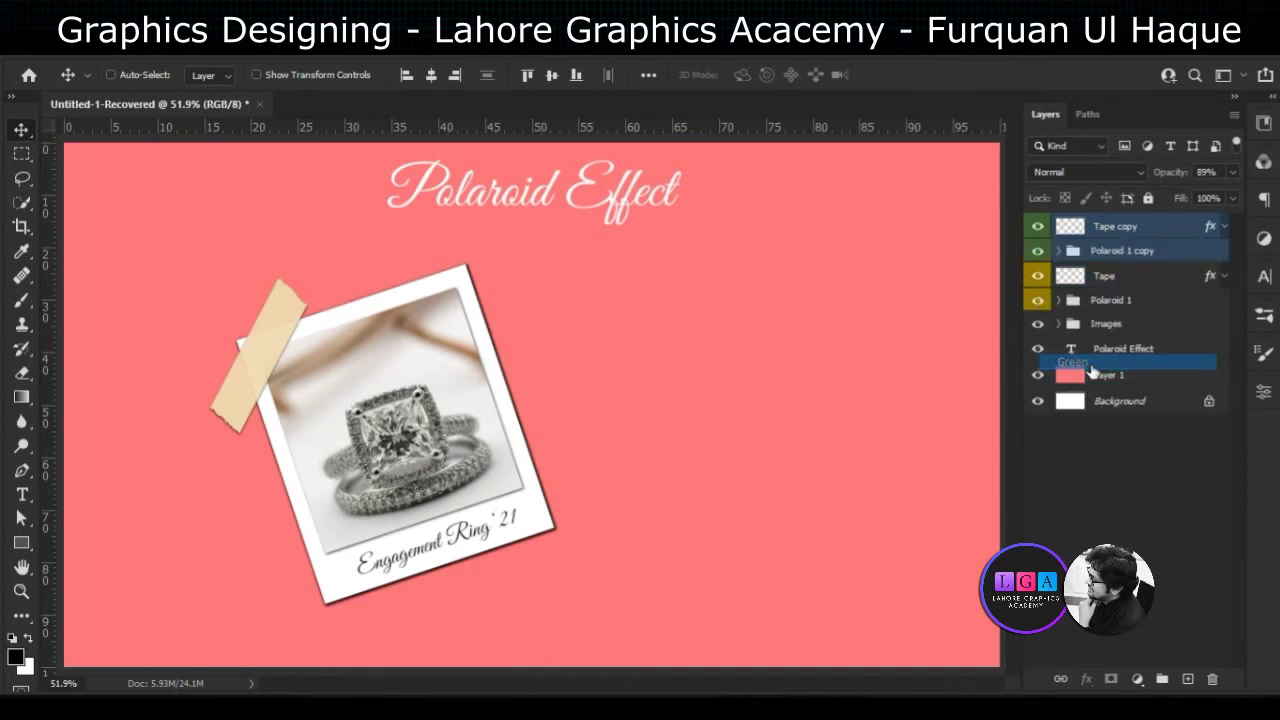
pyautogui.moveTo(436, 458); pyautogui.dragTo(821, 430)
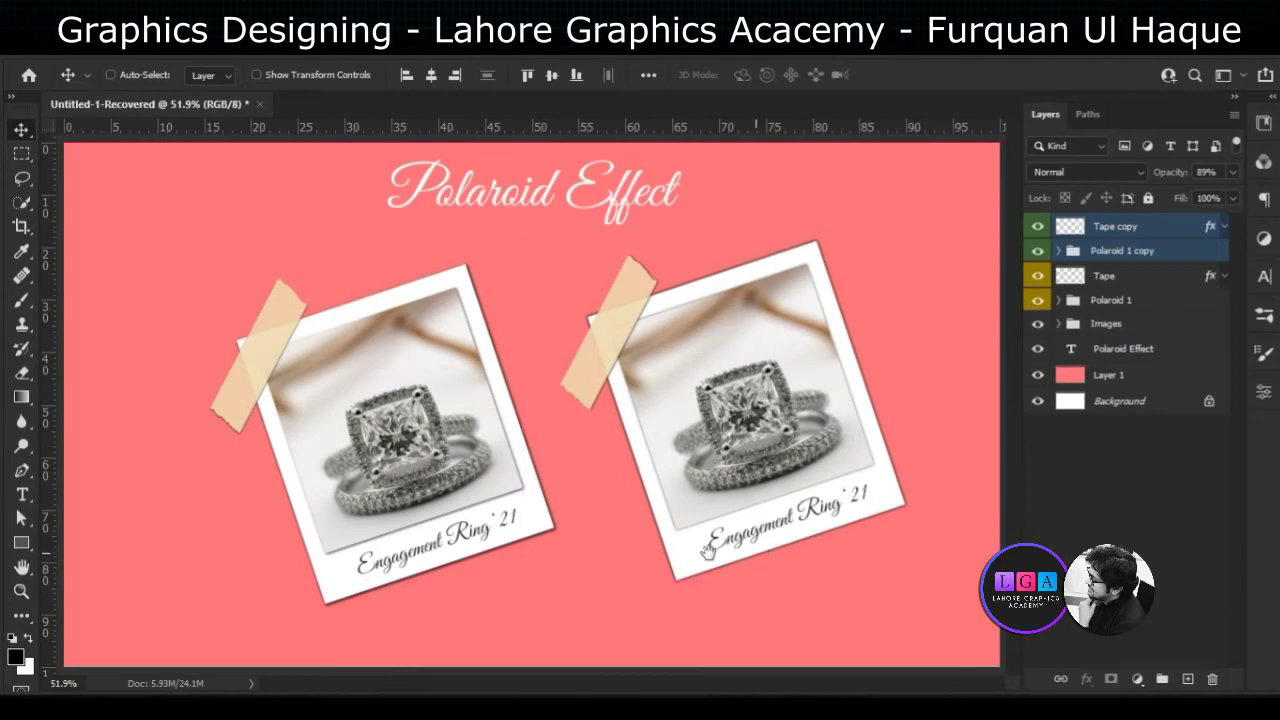
pyautogui.click(1120, 300)
pyautogui.click(1108, 258)
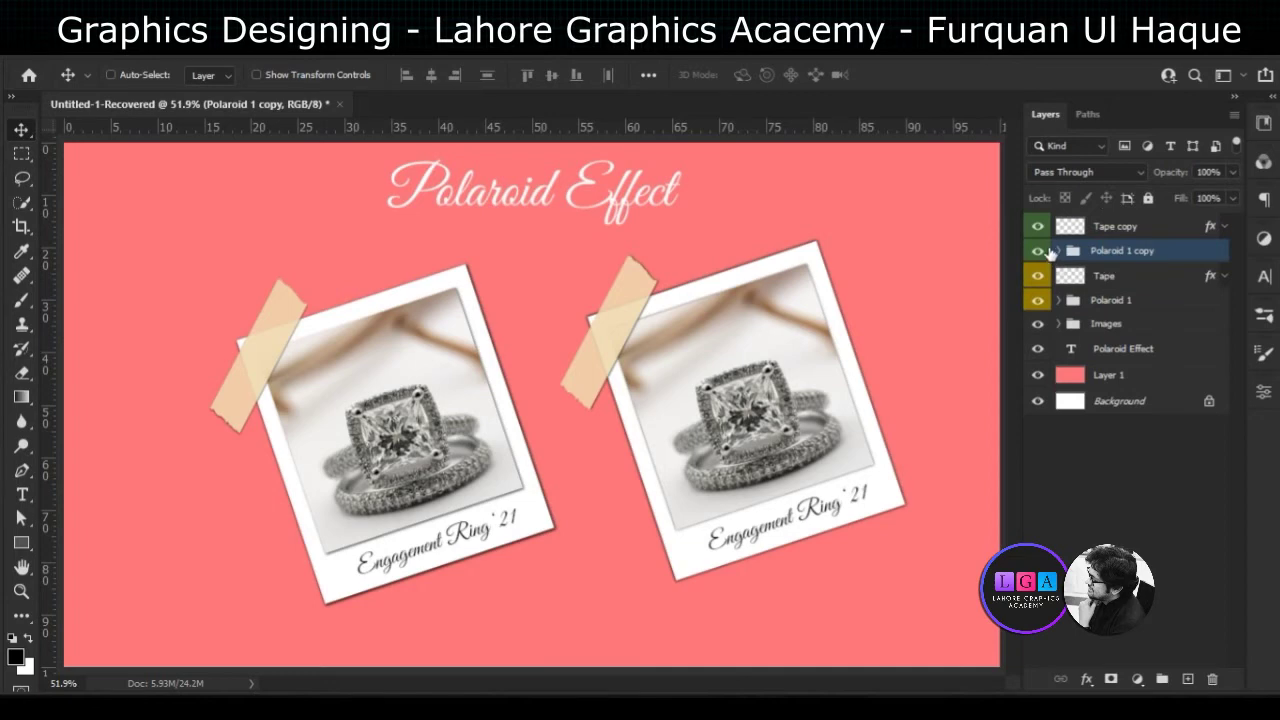
# Hide Tape copy and expand the Polaroid 1 copy, Ring Image and Images groups
pyautogui.click(1040, 230)
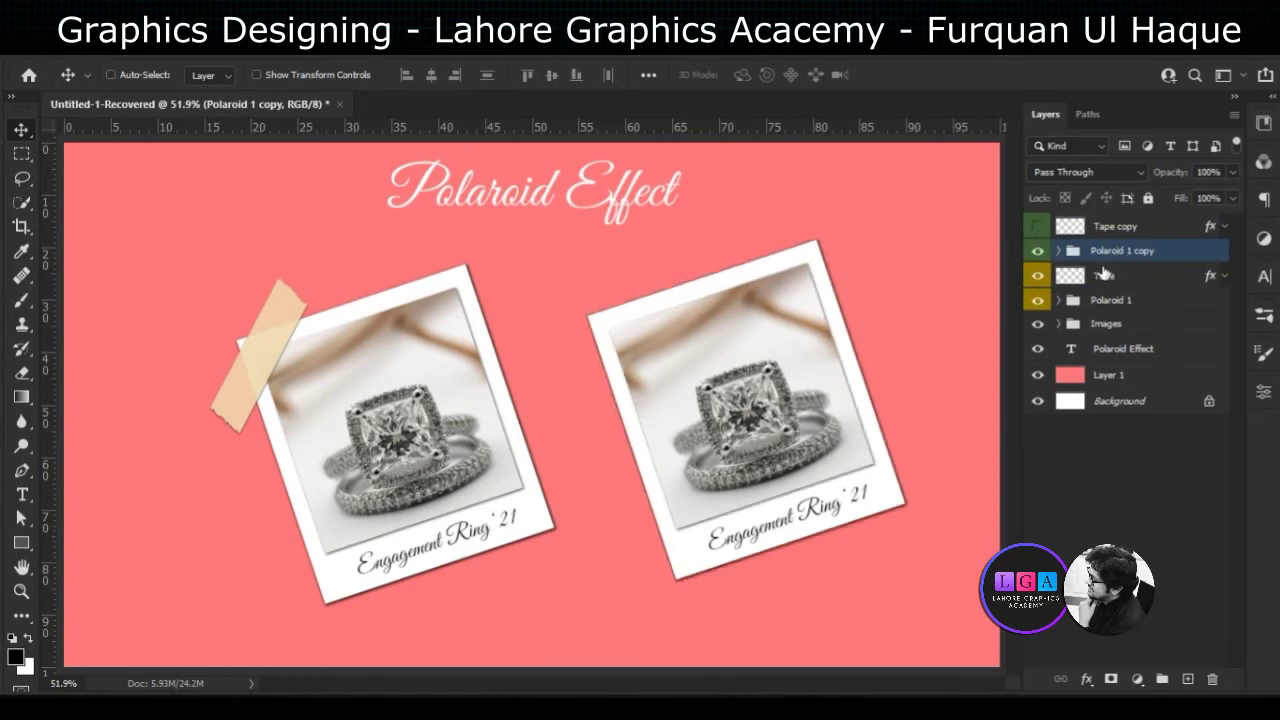
pyautogui.click(1058, 251)
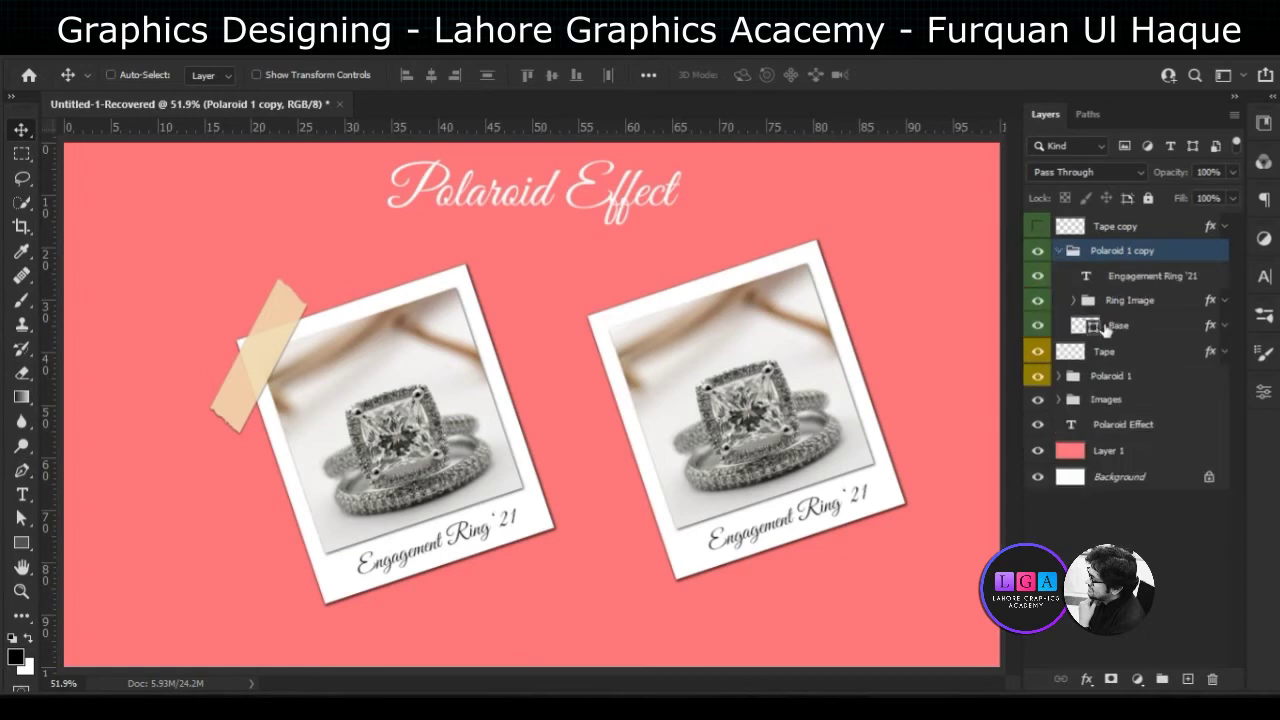
pyautogui.click(1076, 300)
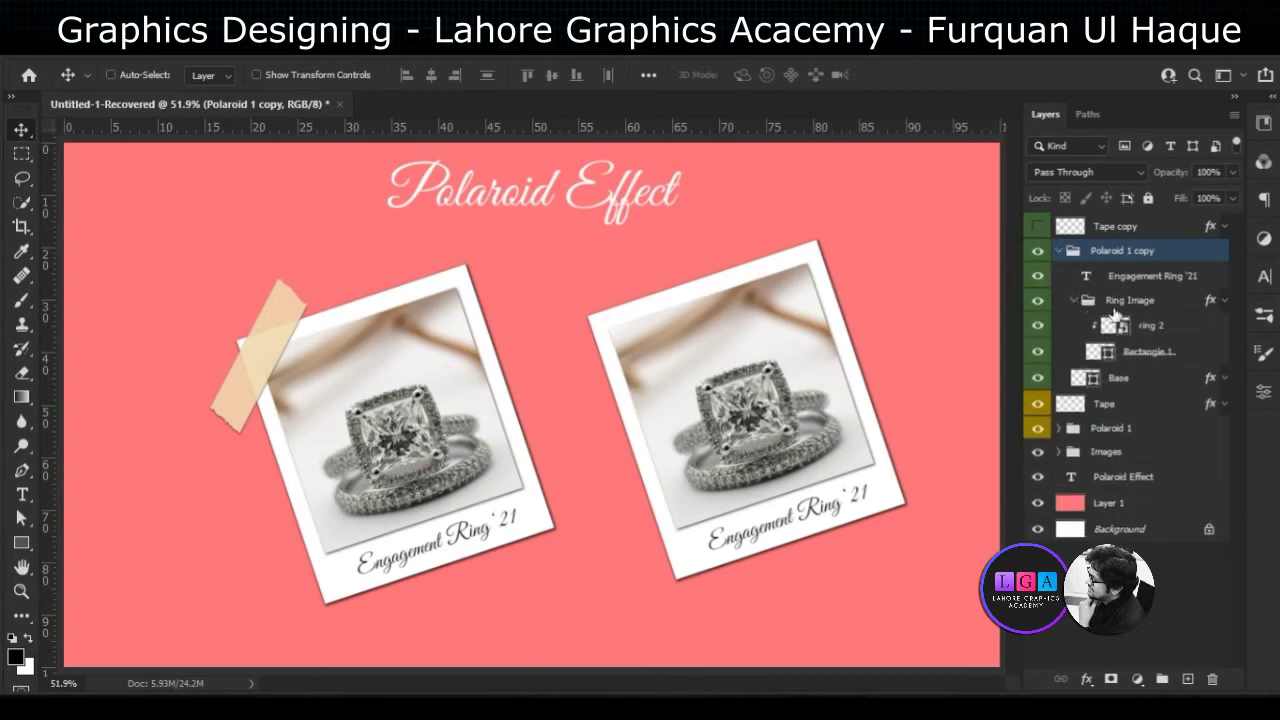
pyautogui.moveTo(1148, 328); pyautogui.dragTo(1067, 504)
pyautogui.click(1060, 452)
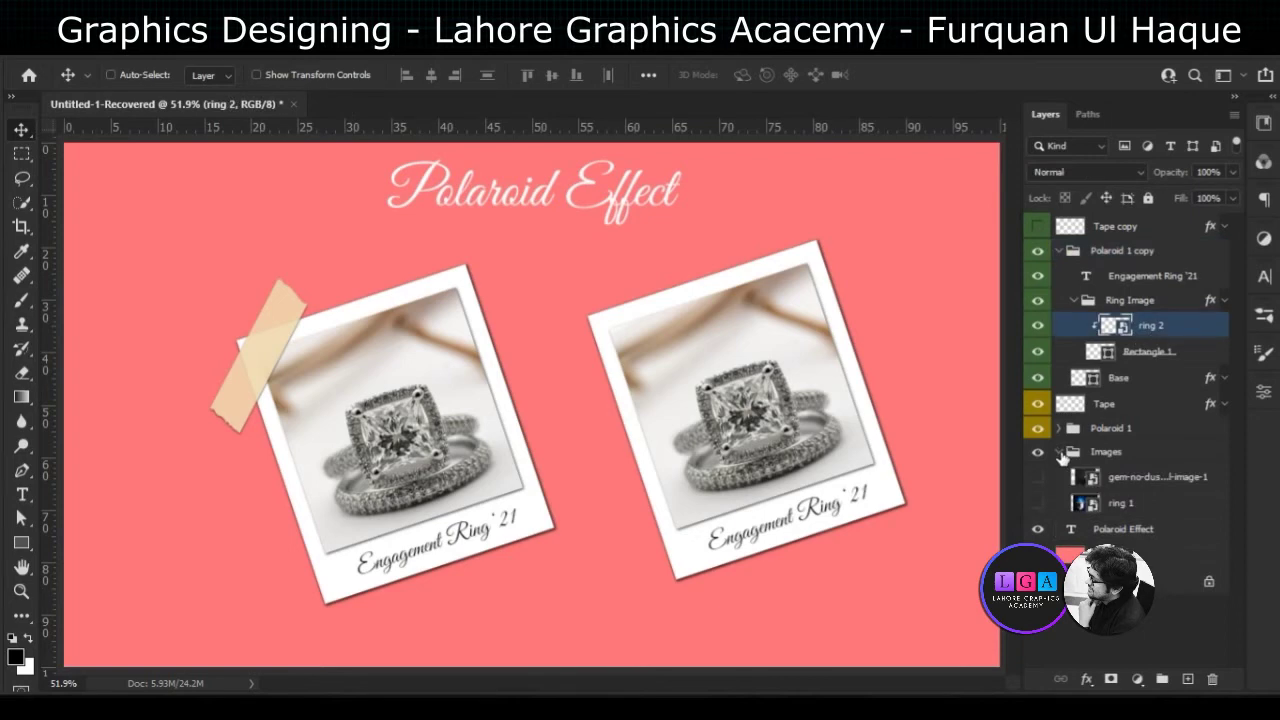
# Move gem-no-dust-final-image-1 into the Ring Image group and delete the ring 2 photo
pyautogui.click(1040, 480)
pyautogui.click(1040, 500)
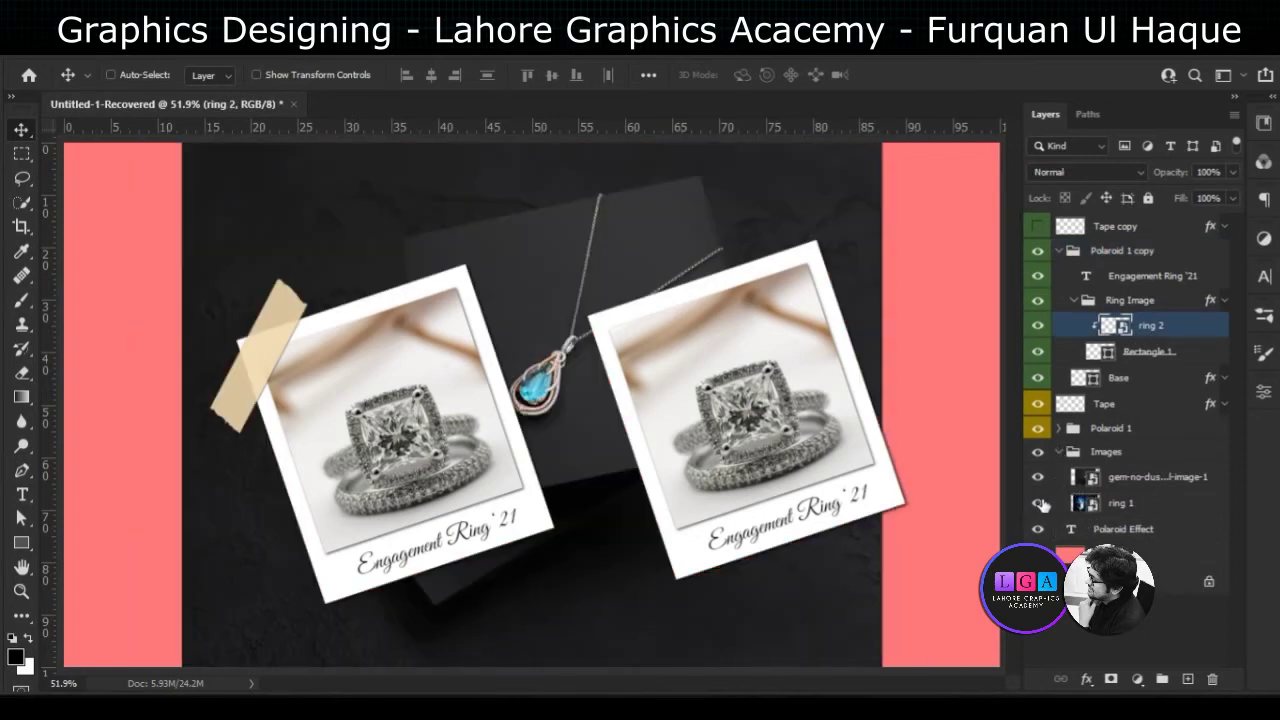
pyautogui.click(1040, 503)
pyautogui.click(1040, 503)
pyautogui.moveTo(1140, 477); pyautogui.dragTo(1140, 330)
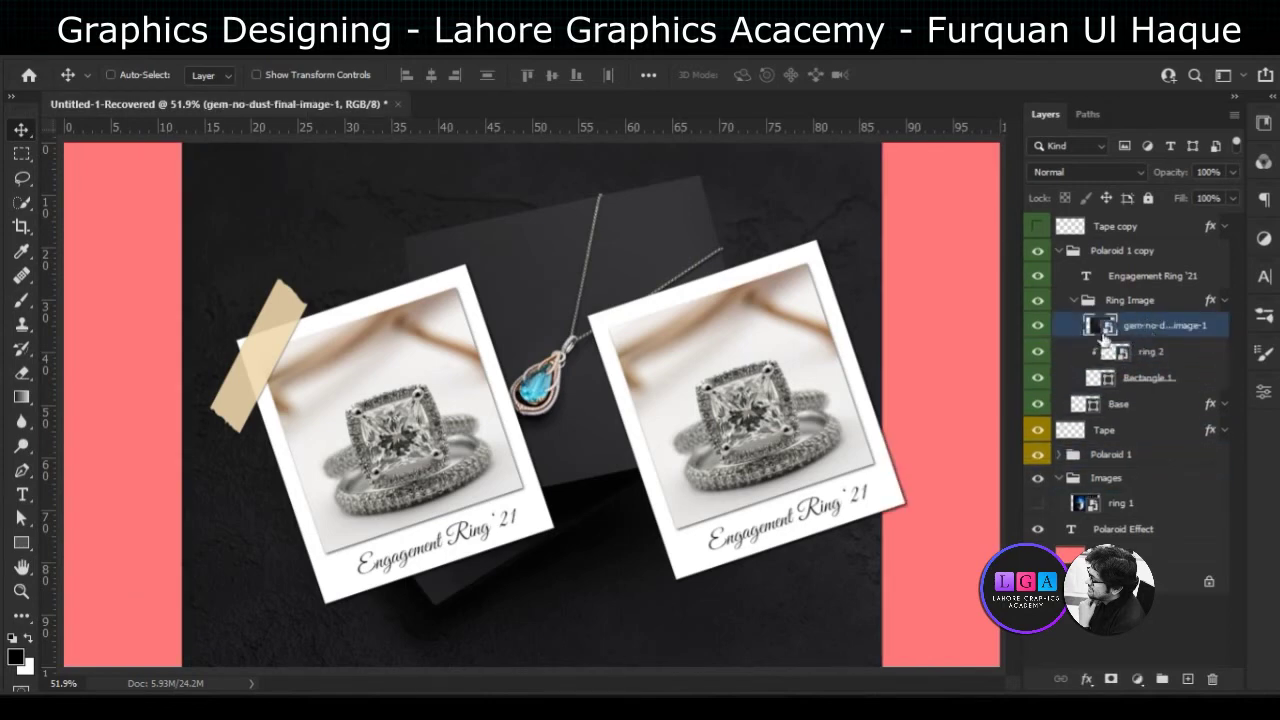
pyautogui.click(1134, 352)
pyautogui.press('Delete')
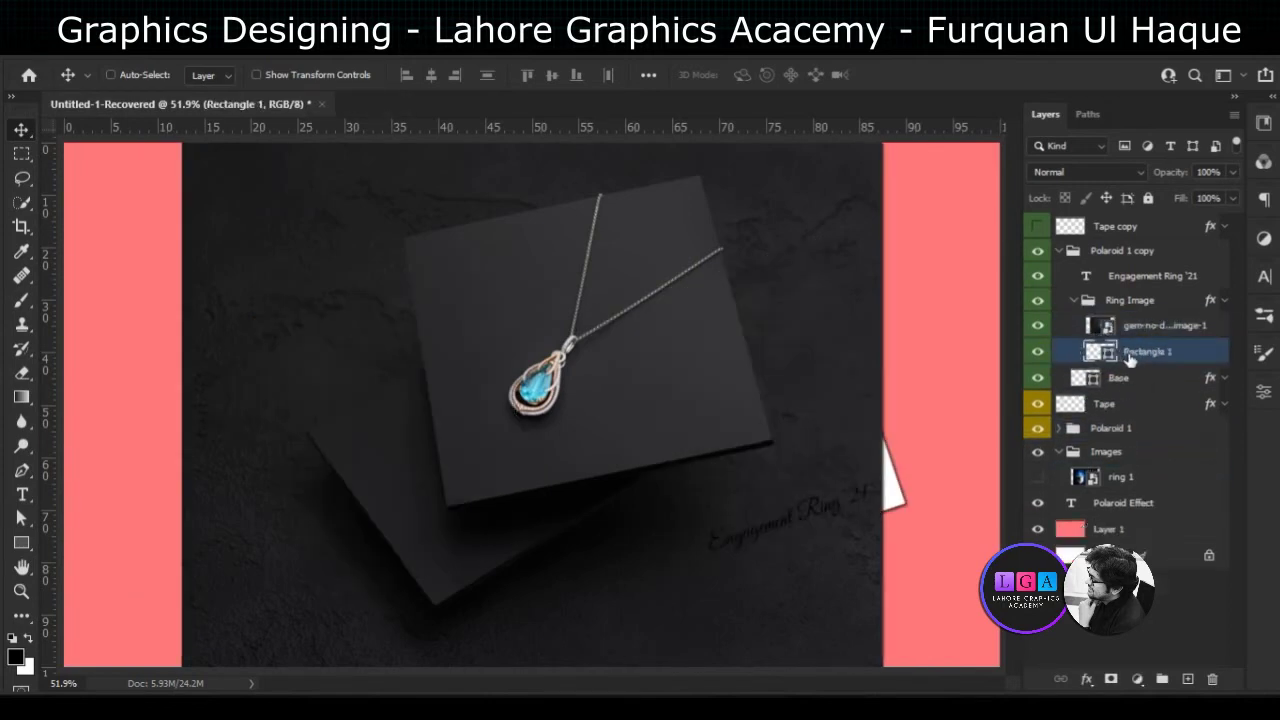
# Clip the necklace photo inside the right frame and begin scaling it down
pyautogui.moveTo(1140, 352); pyautogui.dragTo(1145, 336)
pyautogui.click(1150, 338)
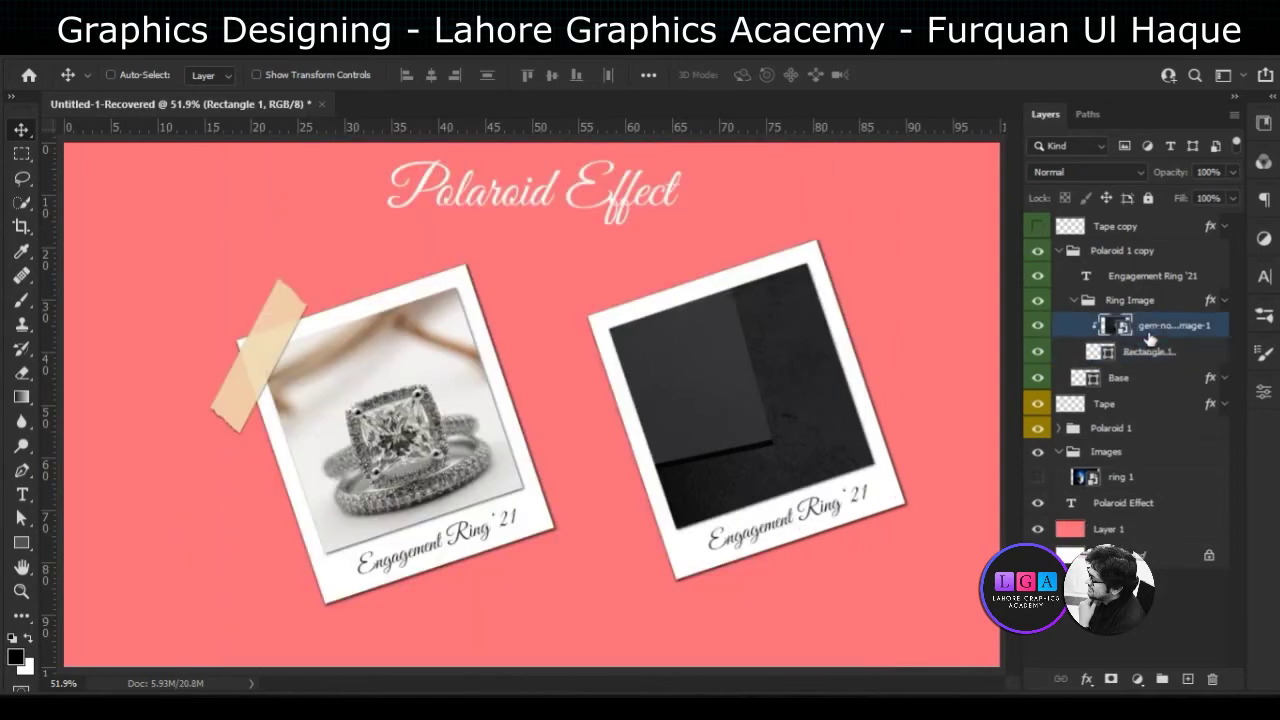
pyautogui.hotkey('ctrl', 't')
pyautogui.moveTo(872, 150)
pyautogui.mouseDown()
pyautogui.moveTo(665, 308)
pyautogui.moveTo(479, 609)
pyautogui.mouseUp()
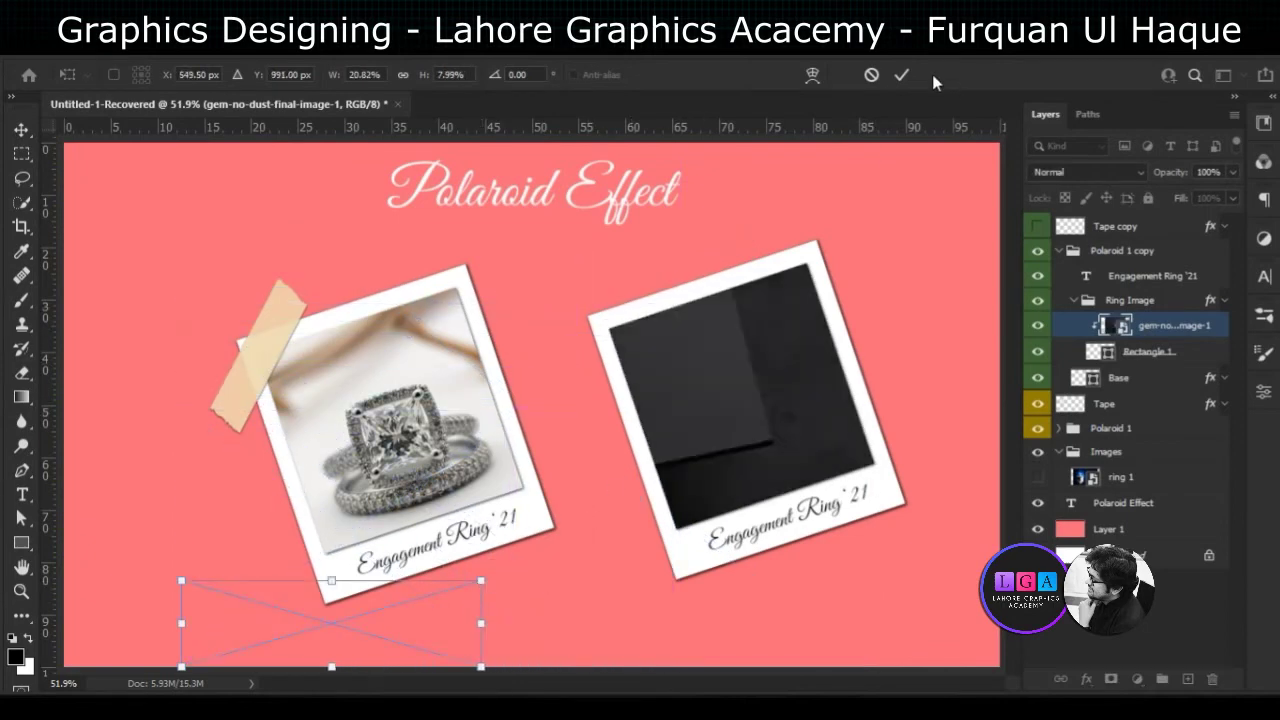
# Scale the necklace photo down to frame size and move it onto the right polaroid
pyautogui.click(871, 76)
pyautogui.hotkey('ctrl', 't')
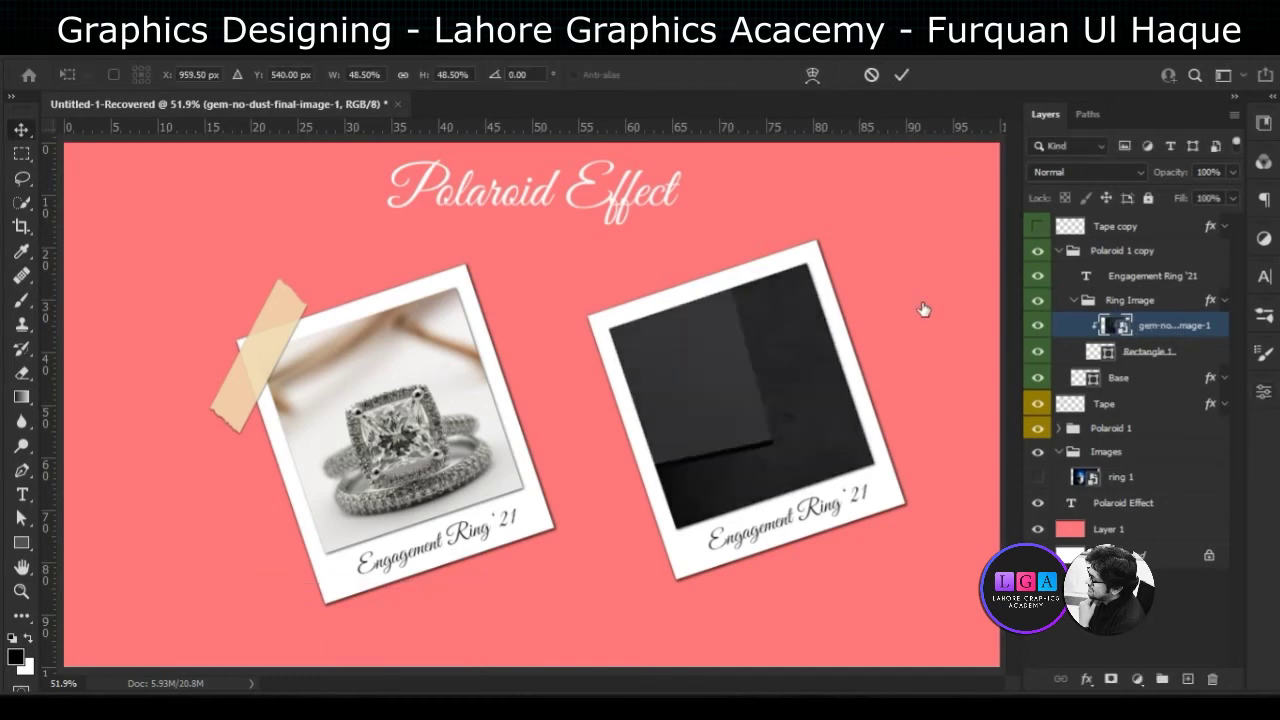
pyautogui.moveTo(490, 367); pyautogui.dragTo(474, 380)
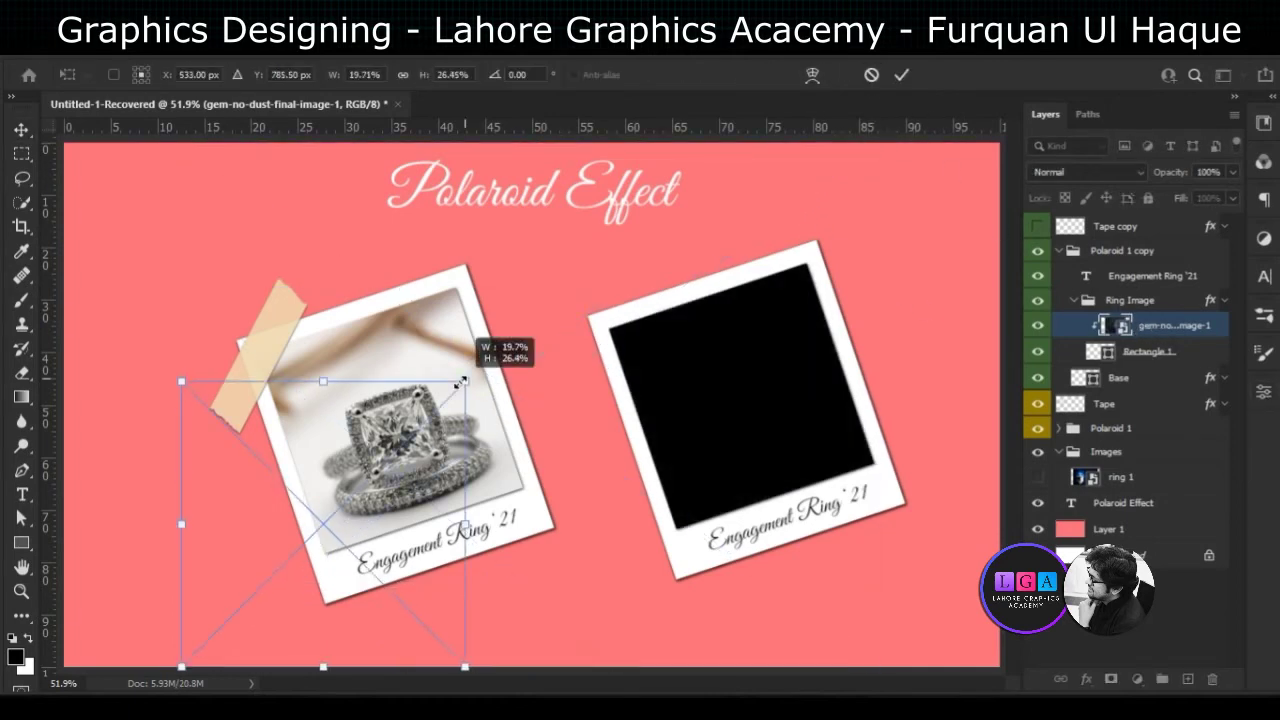
pyautogui.moveTo(403, 604)
pyautogui.mouseDown()
pyautogui.moveTo(790, 440)
pyautogui.moveTo(790, 482)
pyautogui.mouseUp()
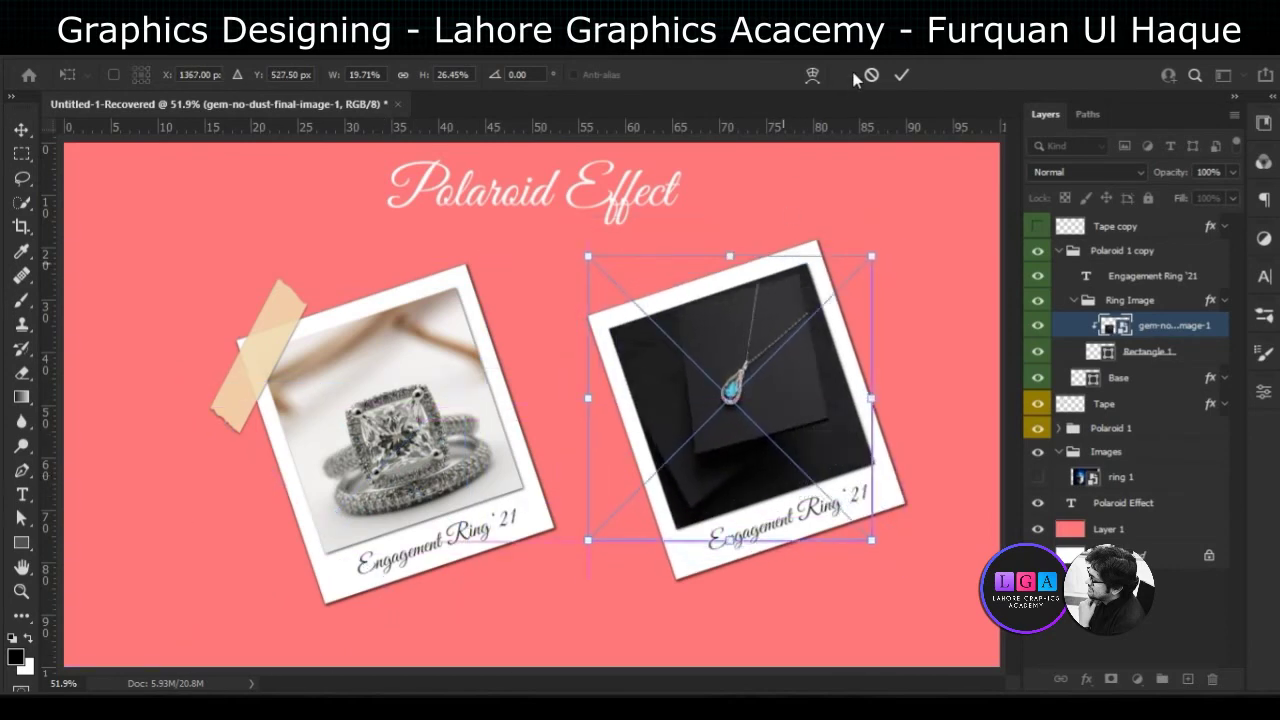
pyautogui.click(902, 75)
# Rotate the pendant photo about -14° to match the polaroid's tilt
pyautogui.hotkey('ctrl', 't')
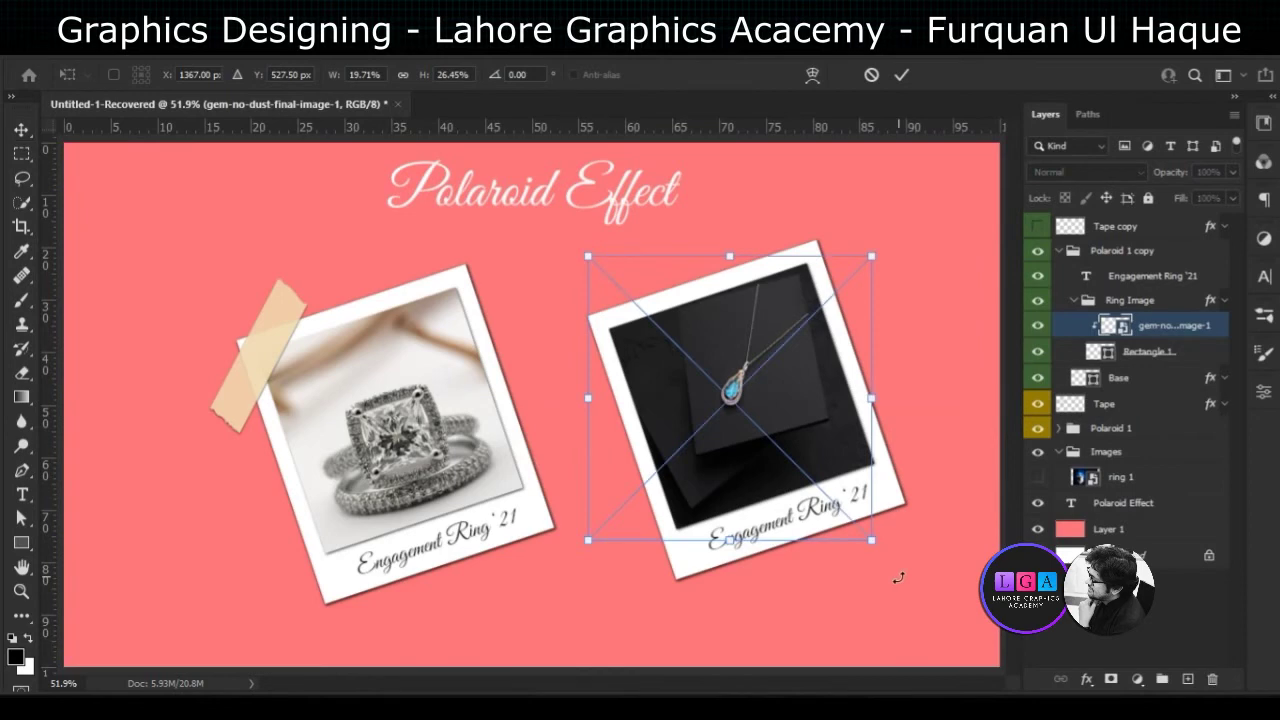
pyautogui.moveTo(942, 522); pyautogui.dragTo(951, 531)
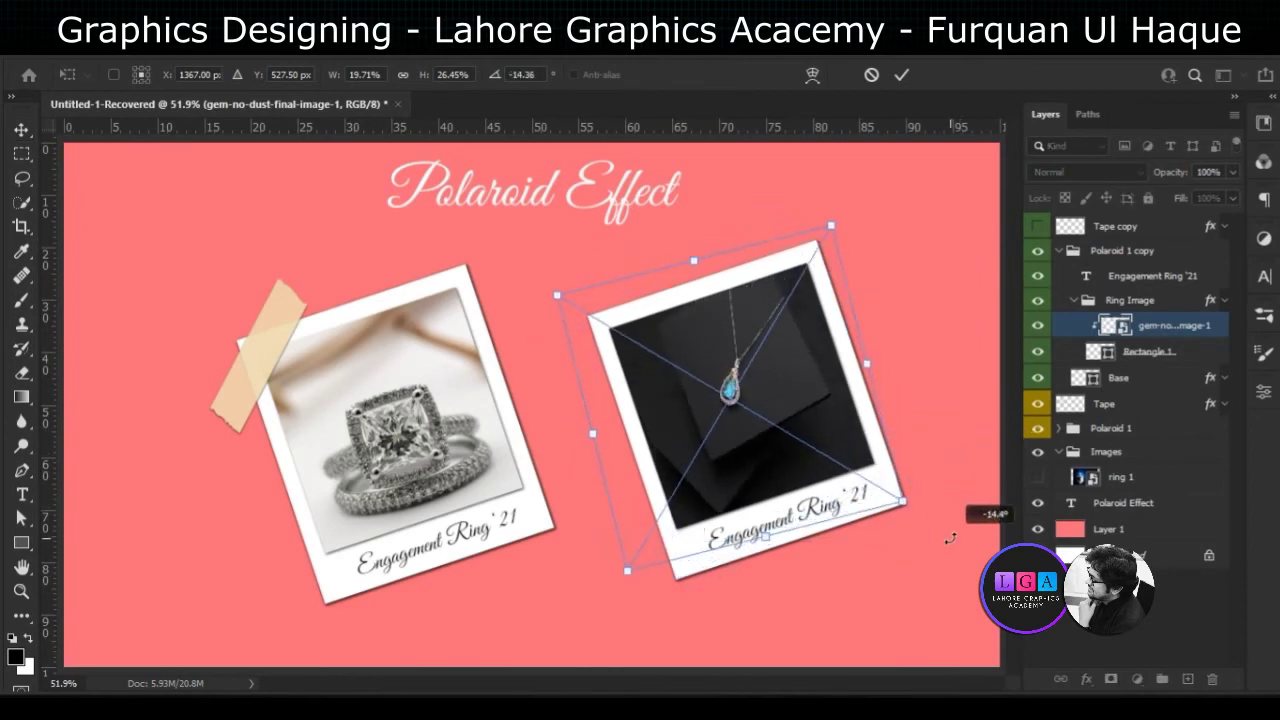
pyautogui.moveTo(757, 471); pyautogui.dragTo(770, 482)
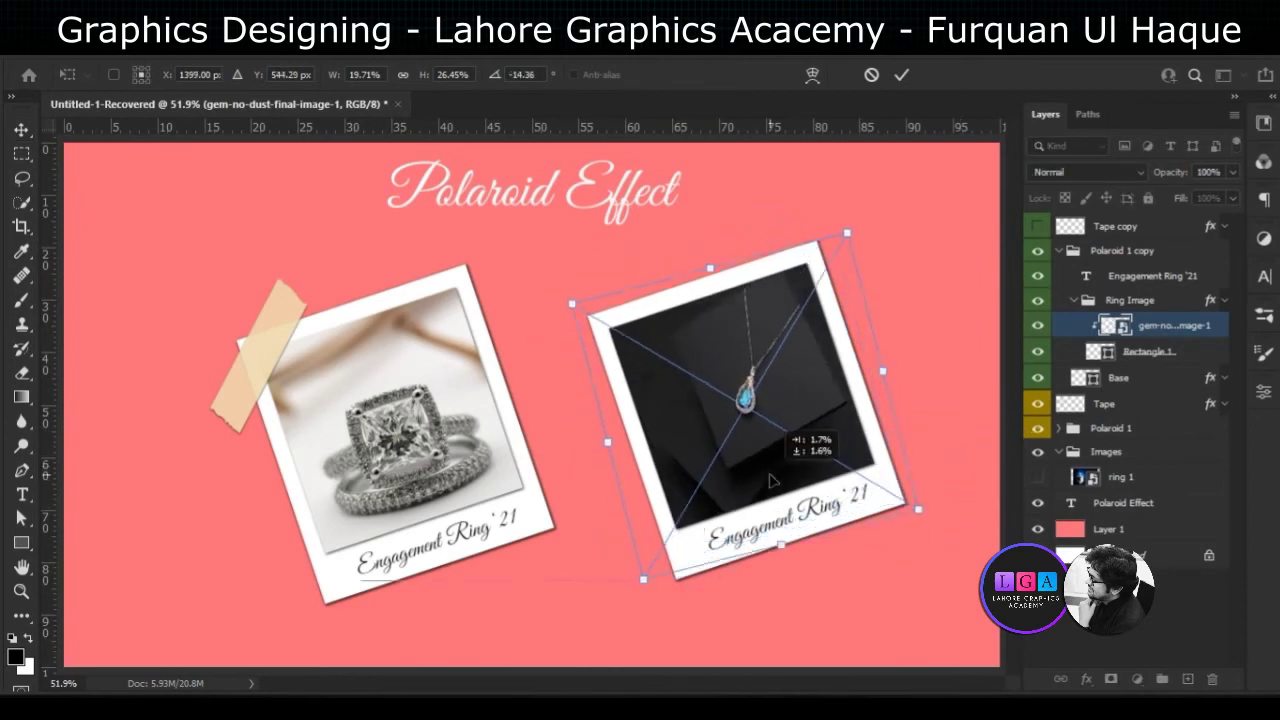
pyautogui.click(902, 75)
pyautogui.scroll(1, 893, 462)
pyautogui.scroll(3, 893, 462)
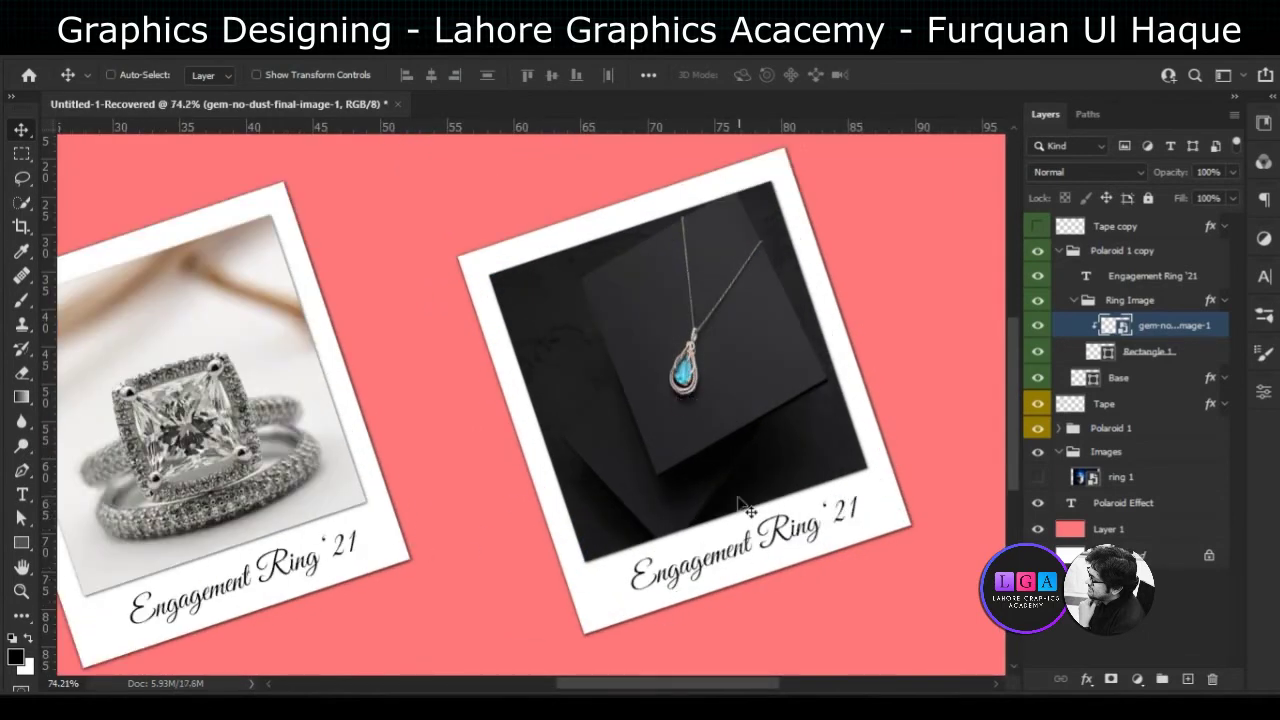
# Nudge the pendant into place and merge the Ring Image group into one layer
pyautogui.moveTo(745, 452); pyautogui.dragTo(757, 425)
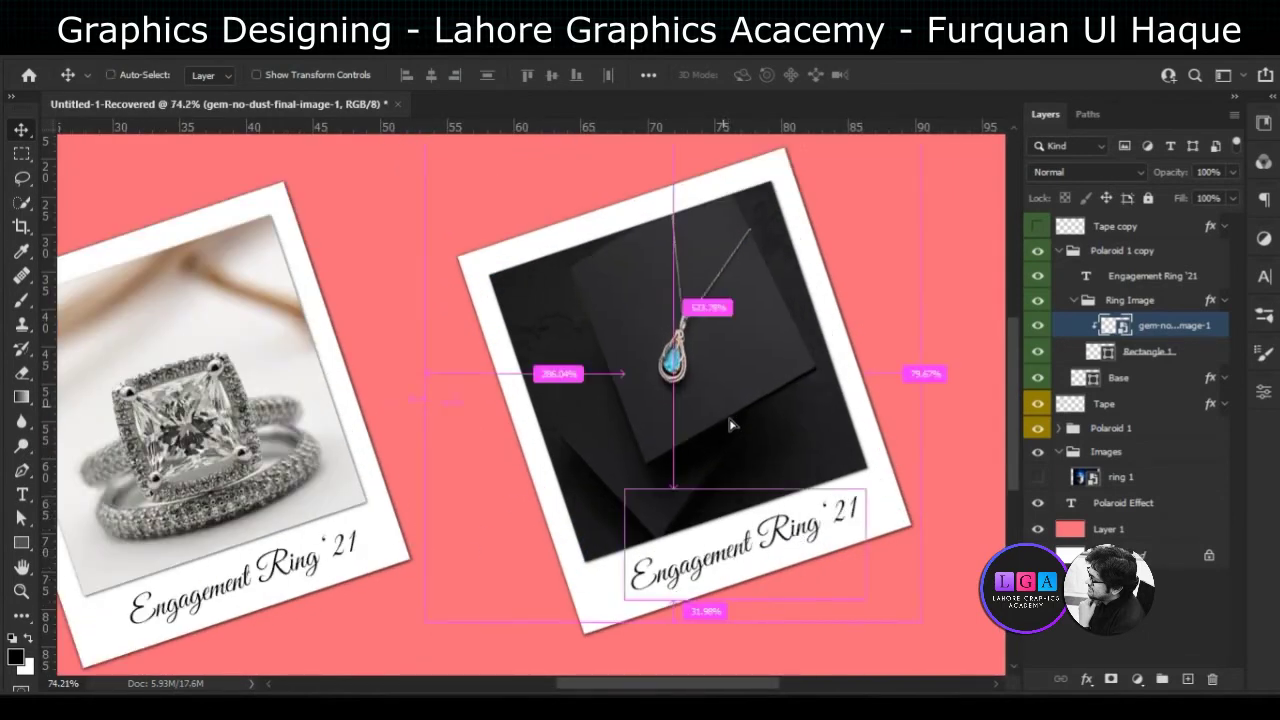
pyautogui.moveTo(757, 425); pyautogui.dragTo(769, 455)
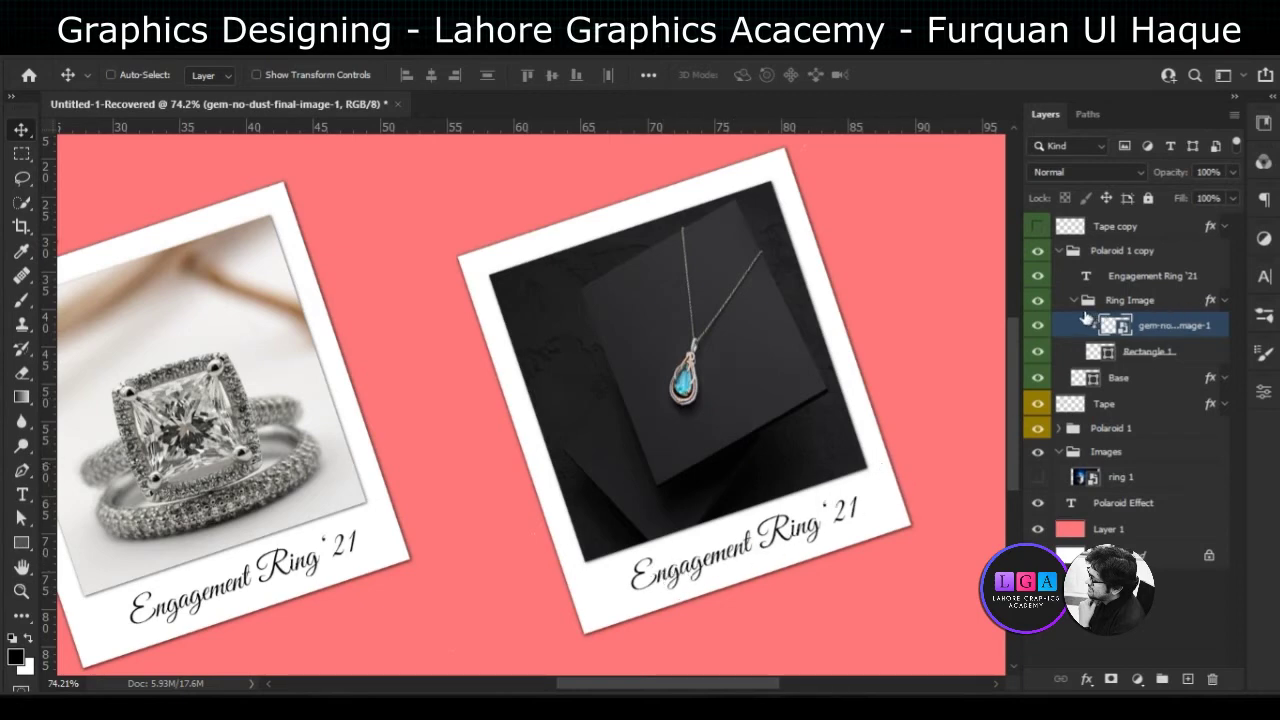
pyautogui.click(1074, 301)
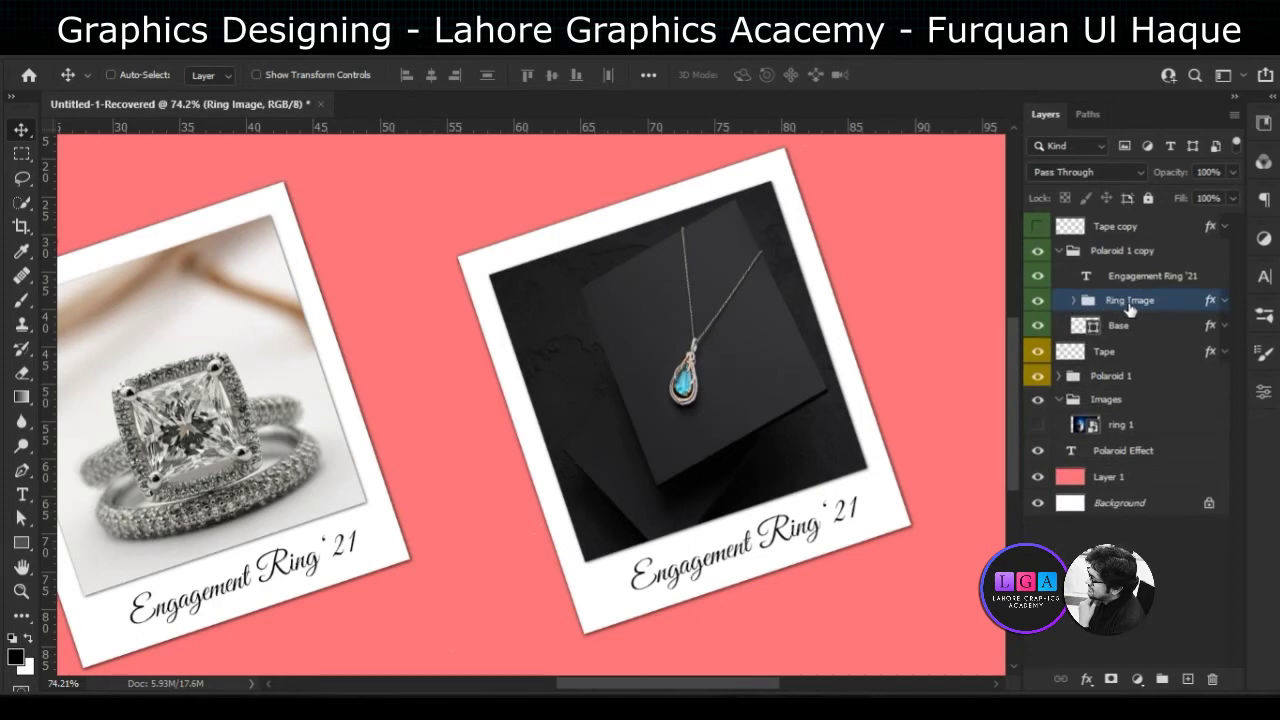
pyautogui.click(1117, 326)
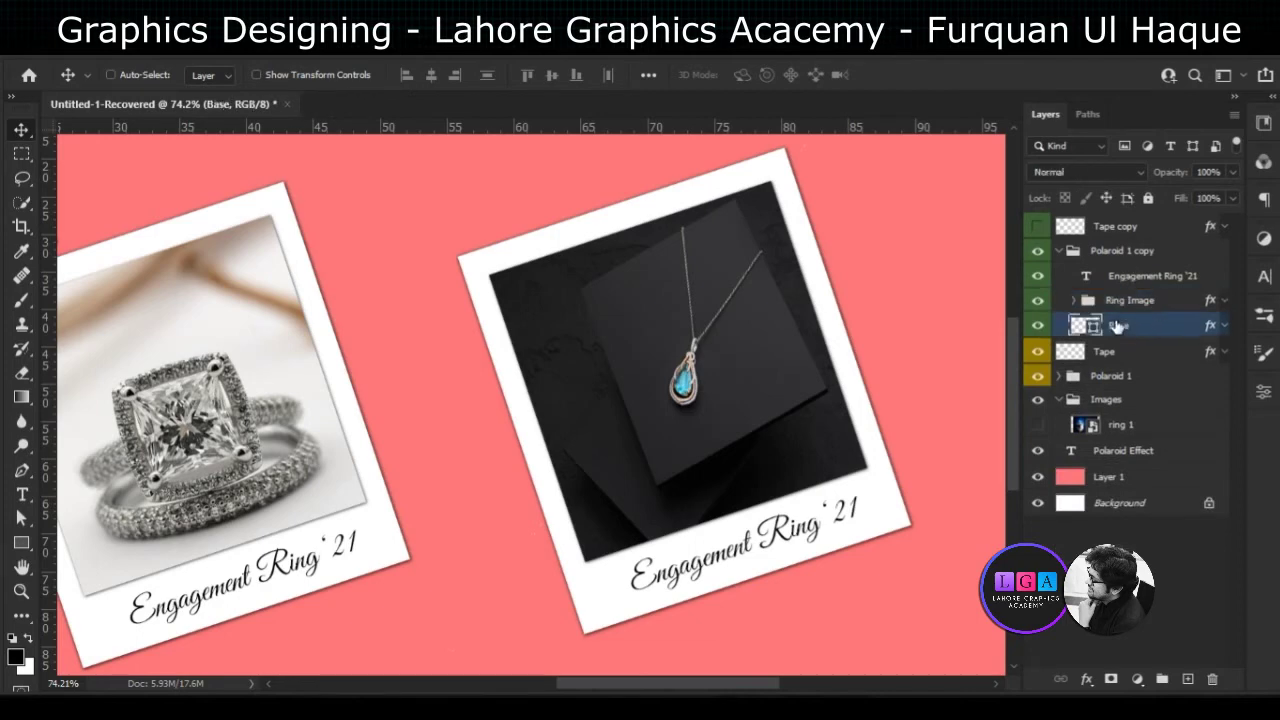
pyautogui.click(1124, 307)
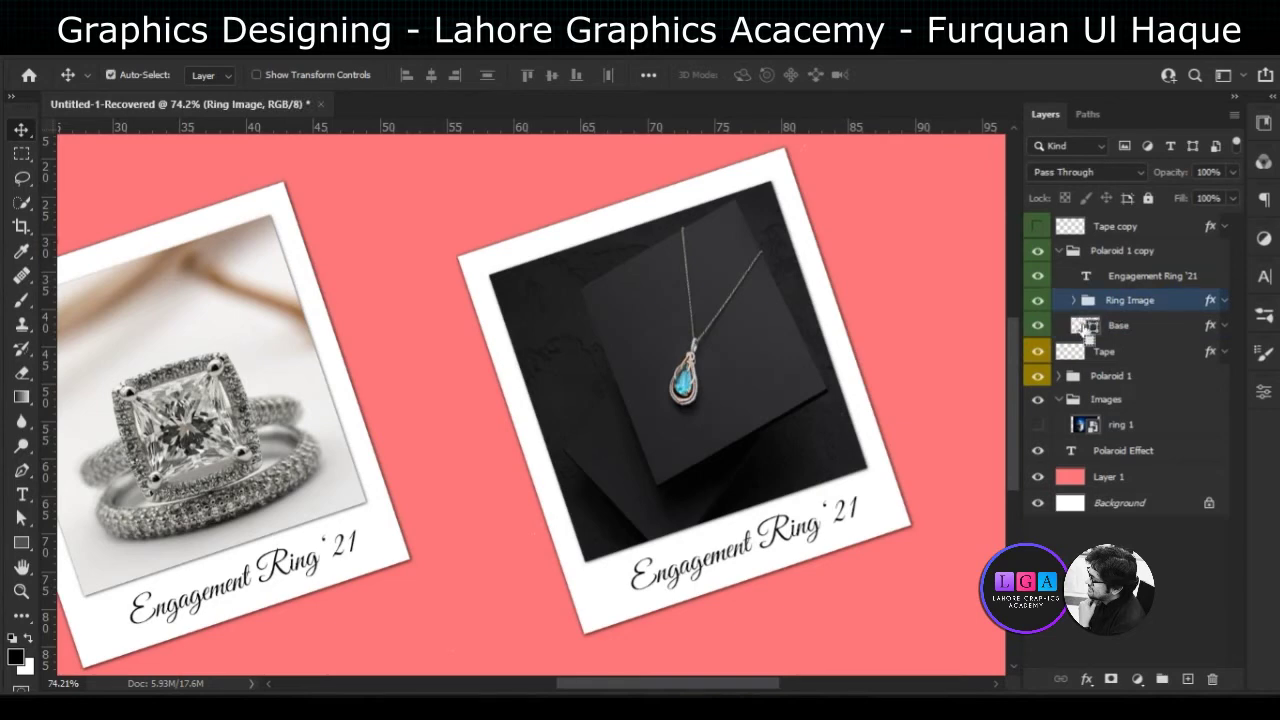
pyautogui.hotkey('ctrl', 'e')
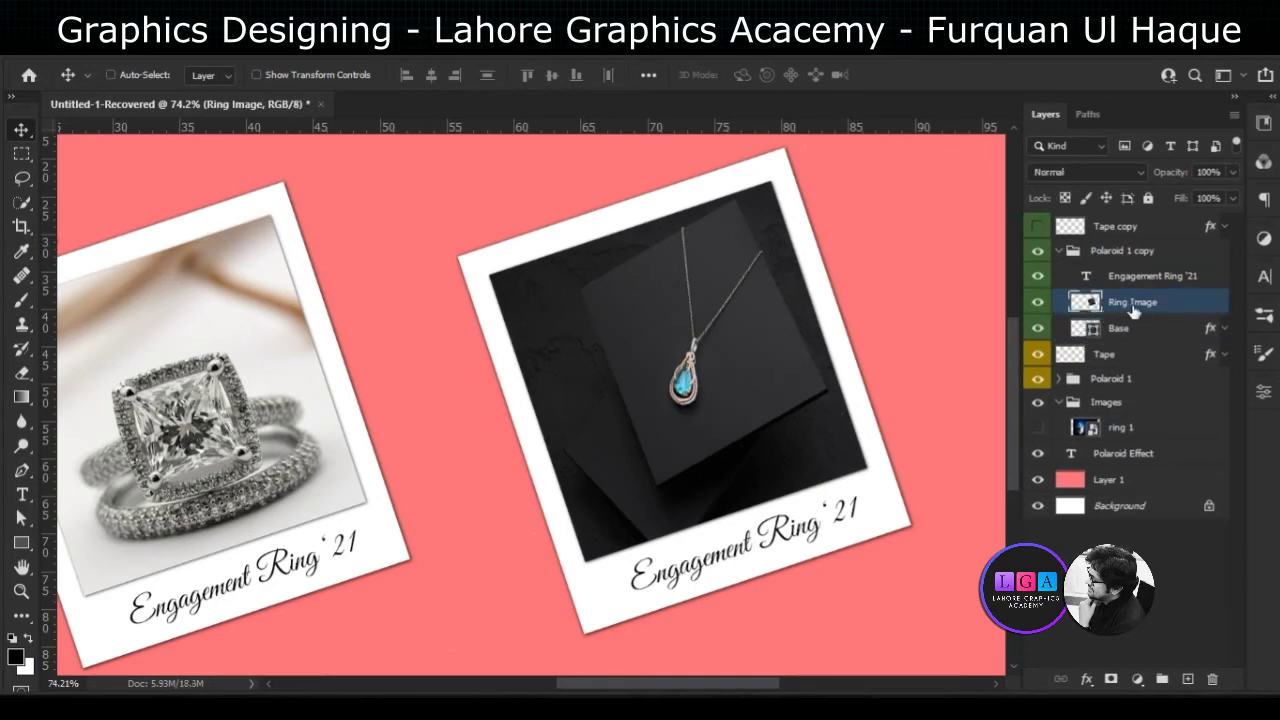
pyautogui.click(1038, 303)
pyautogui.click(1038, 303)
# Lasso a ragged outline over the Ring Image photo's top-left corner and delete it
pyautogui.click(21, 180)
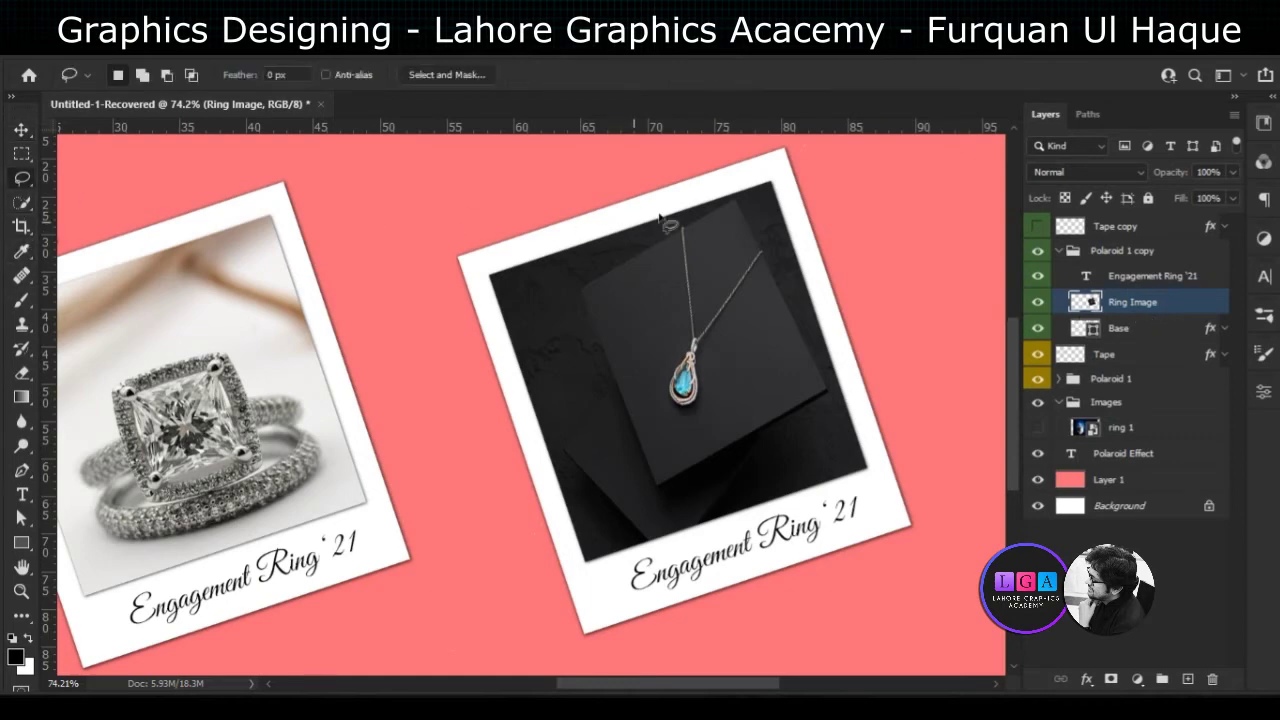
pyautogui.scroll(1, 750, 203)
pyautogui.scroll(1, 750, 203)
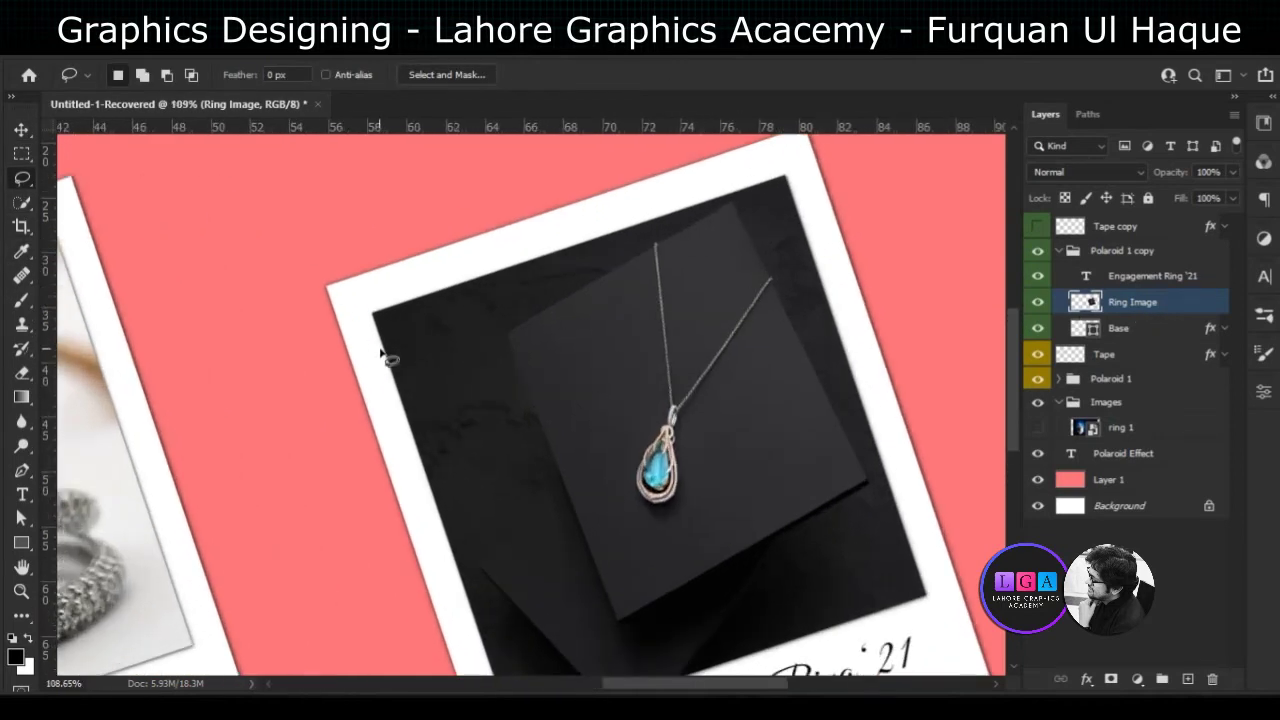
pyautogui.moveTo(375, 356); pyautogui.dragTo(421, 323)
pyautogui.moveTo(407, 452)
pyautogui.mouseDown()
pyautogui.moveTo(447, 367)
pyautogui.moveTo(526, 294)
pyautogui.moveTo(629, 264)
pyautogui.moveTo(798, 176)
pyautogui.moveTo(810, 212)
pyautogui.moveTo(808, 160)
pyautogui.moveTo(620, 162)
pyautogui.moveTo(316, 353)
pyautogui.moveTo(407, 446)
pyautogui.mouseUp()
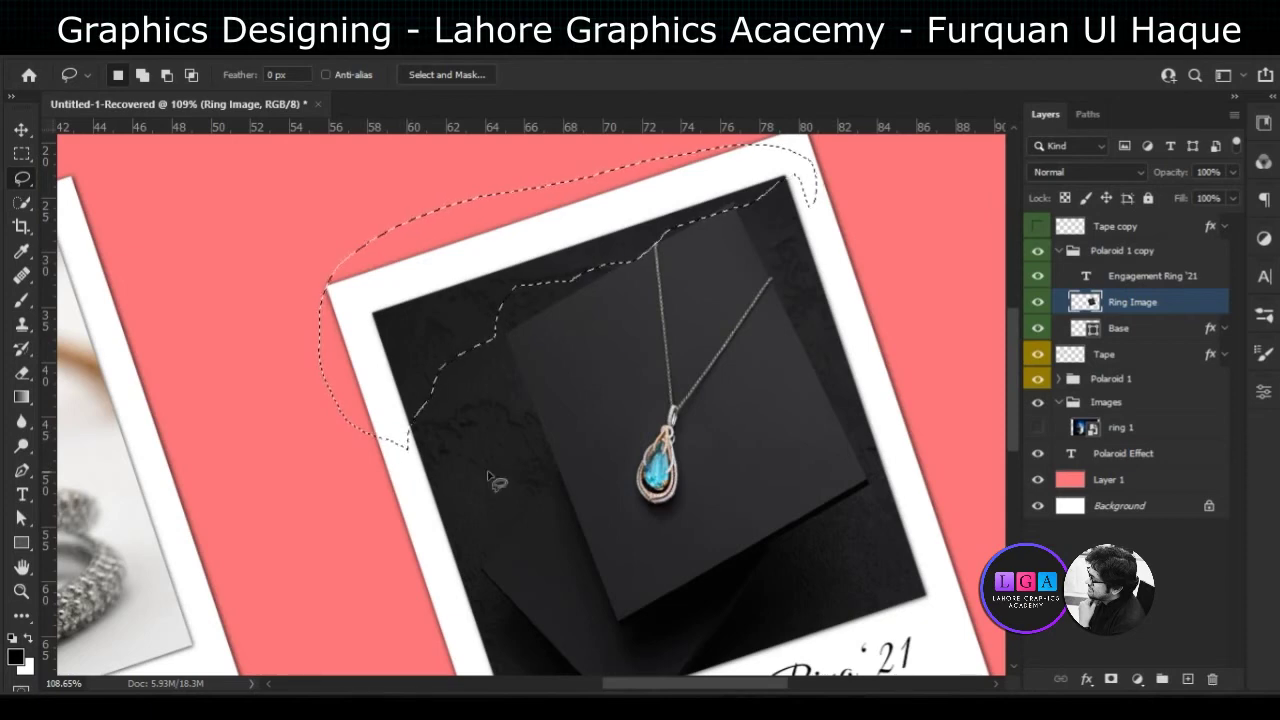
pyautogui.press('Delete')
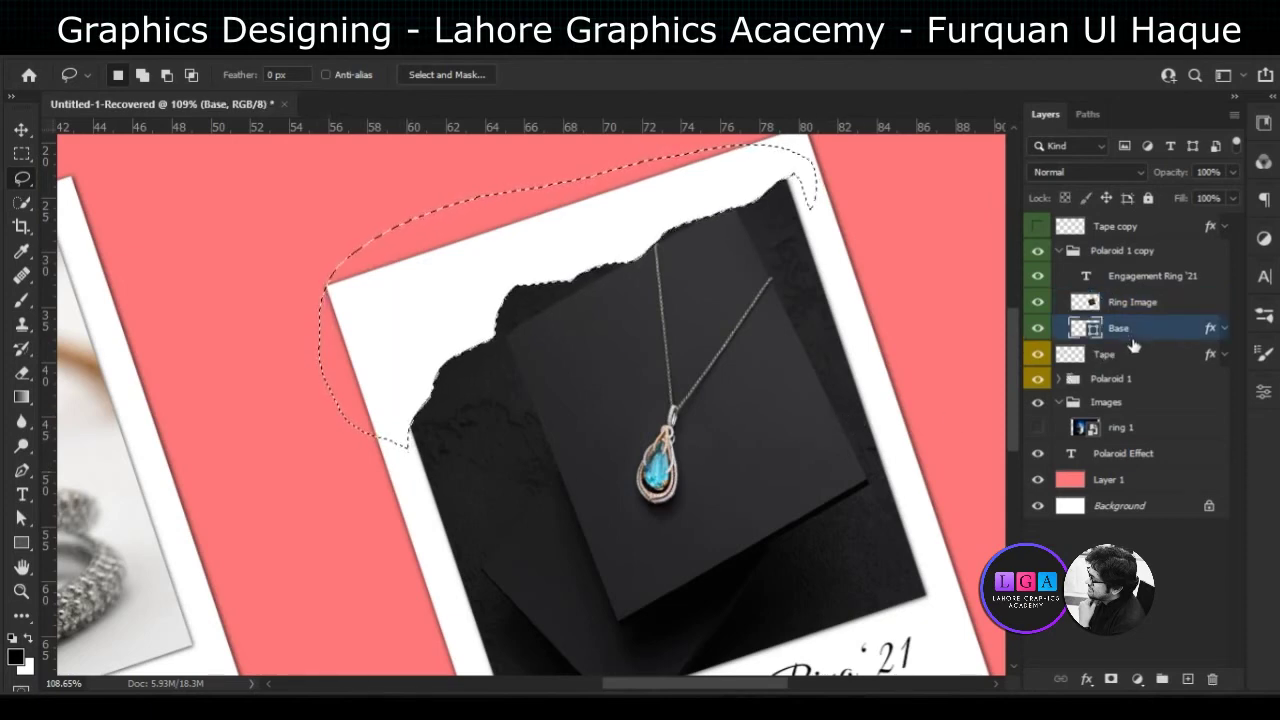
pyautogui.hotkey('ctrl', 'd')
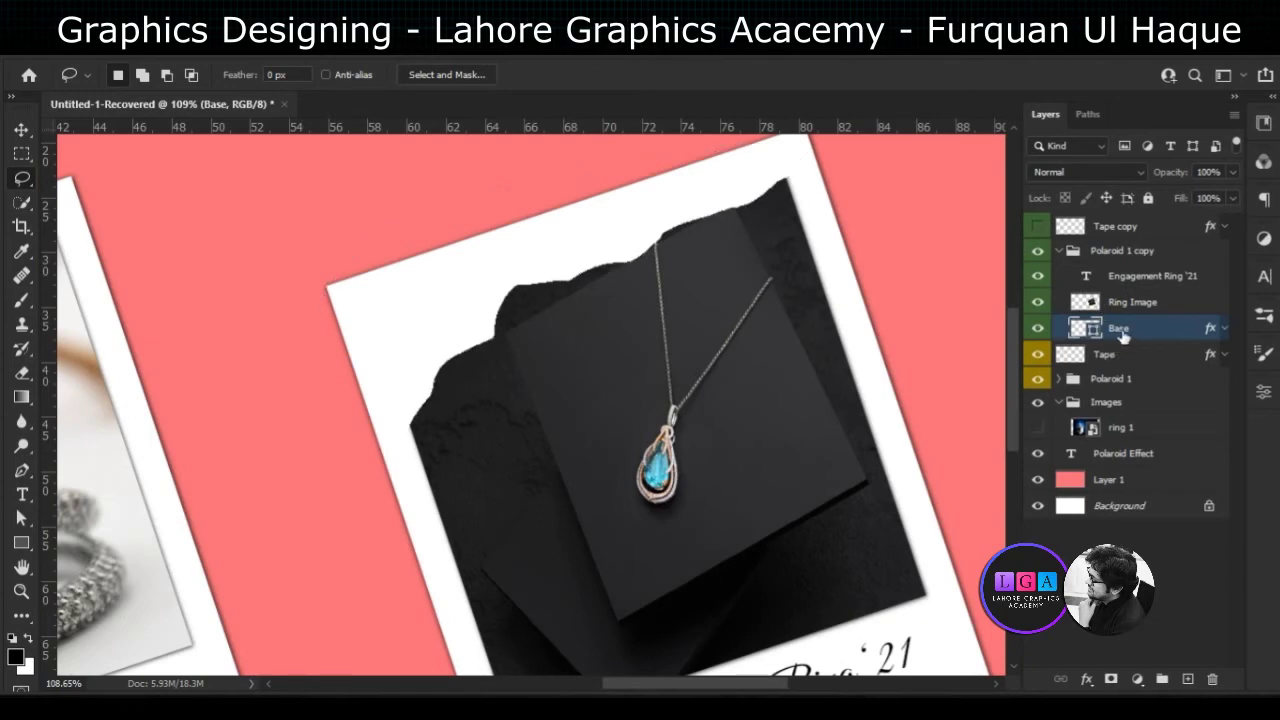
# Rasterize the Base layer, tear its white frame corner away, then fit the poster in view
pyautogui.rightClick(1122, 333)
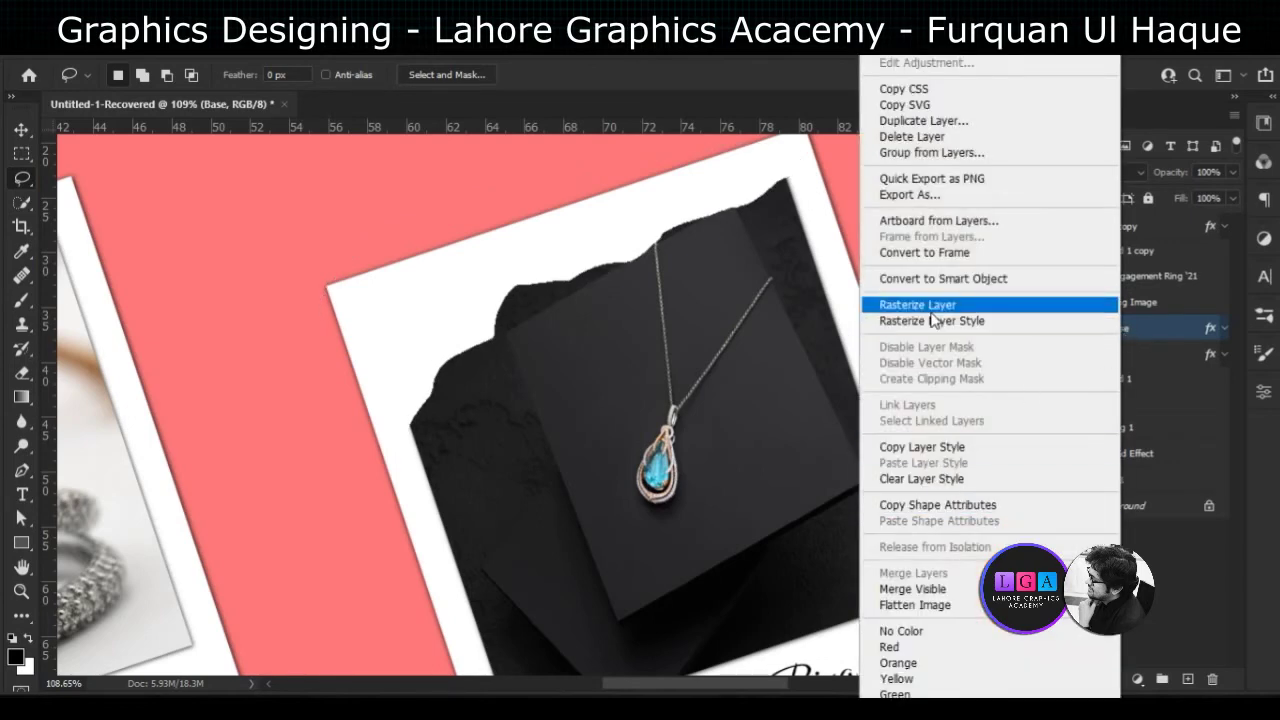
pyautogui.click(930, 308)
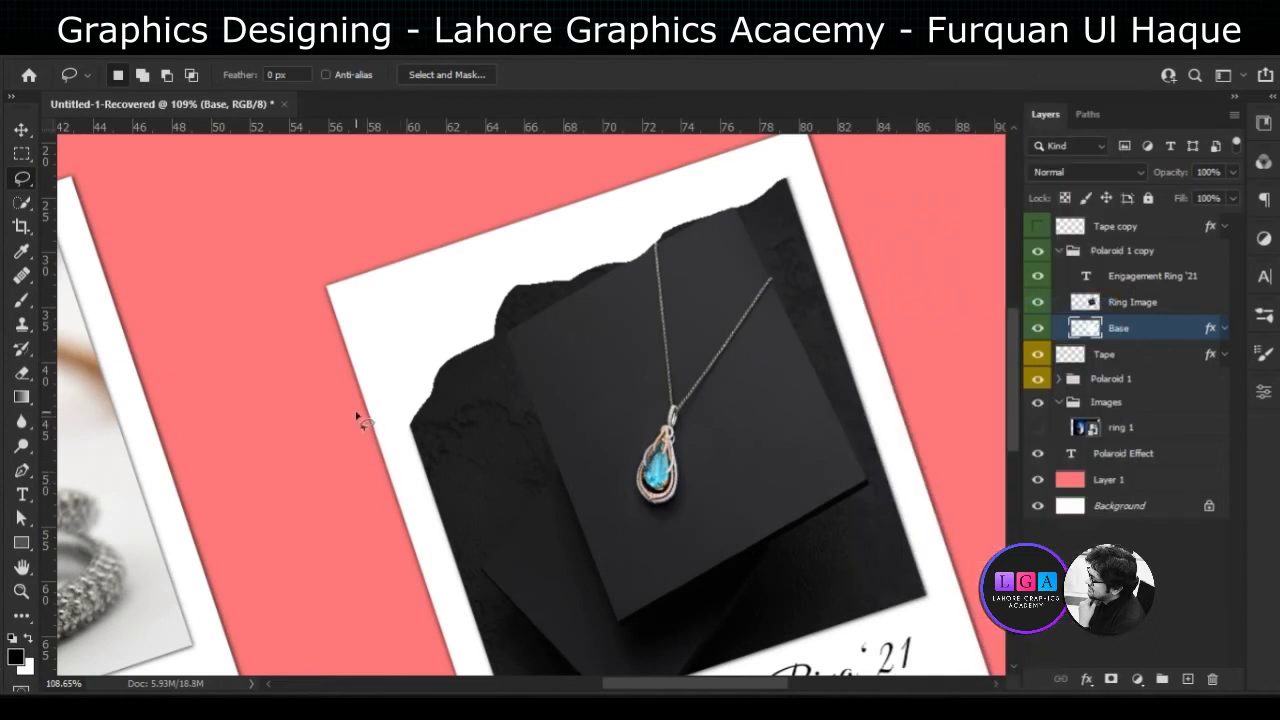
pyautogui.moveTo(365, 412)
pyautogui.mouseDown()
pyautogui.moveTo(472, 290)
pyautogui.moveTo(791, 160)
pyautogui.moveTo(838, 121)
pyautogui.moveTo(665, 99)
pyautogui.moveTo(352, 268)
pyautogui.moveTo(331, 407)
pyautogui.moveTo(371, 420)
pyautogui.mouseUp()
pyautogui.press('Delete')
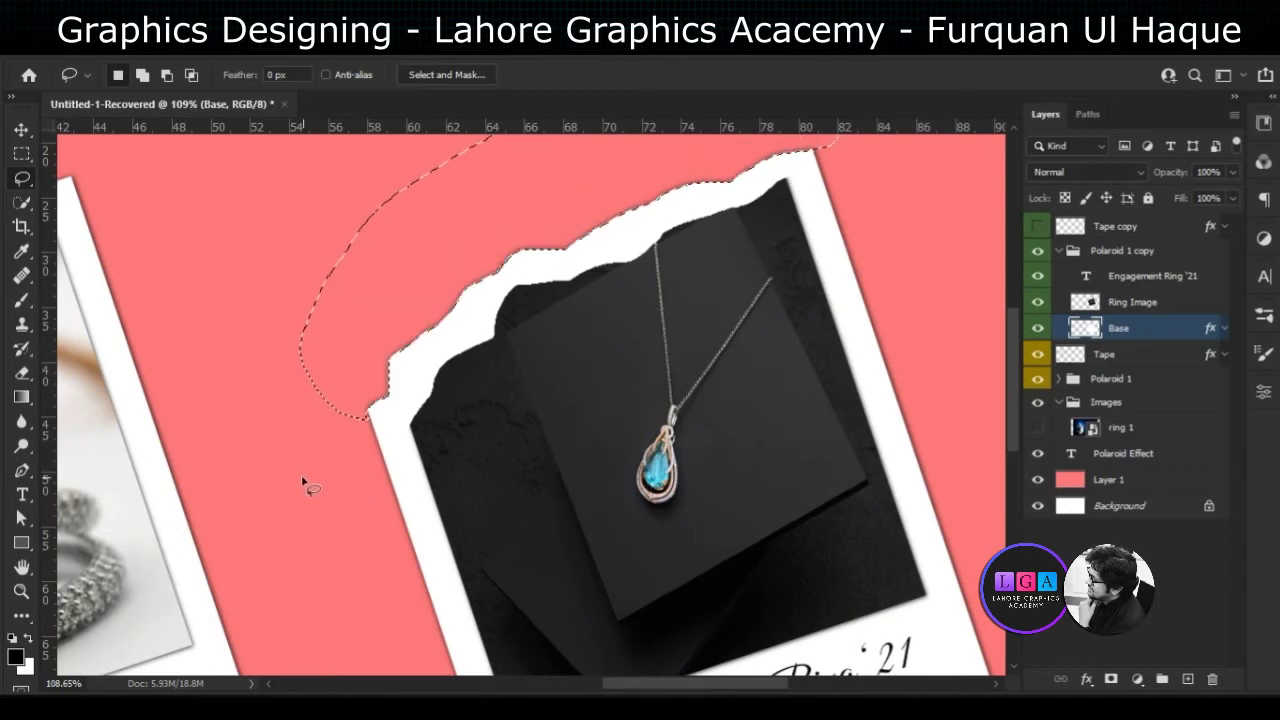
pyautogui.hotkey('ctrl', 'd')
pyautogui.hotkey('ctrl', '0')
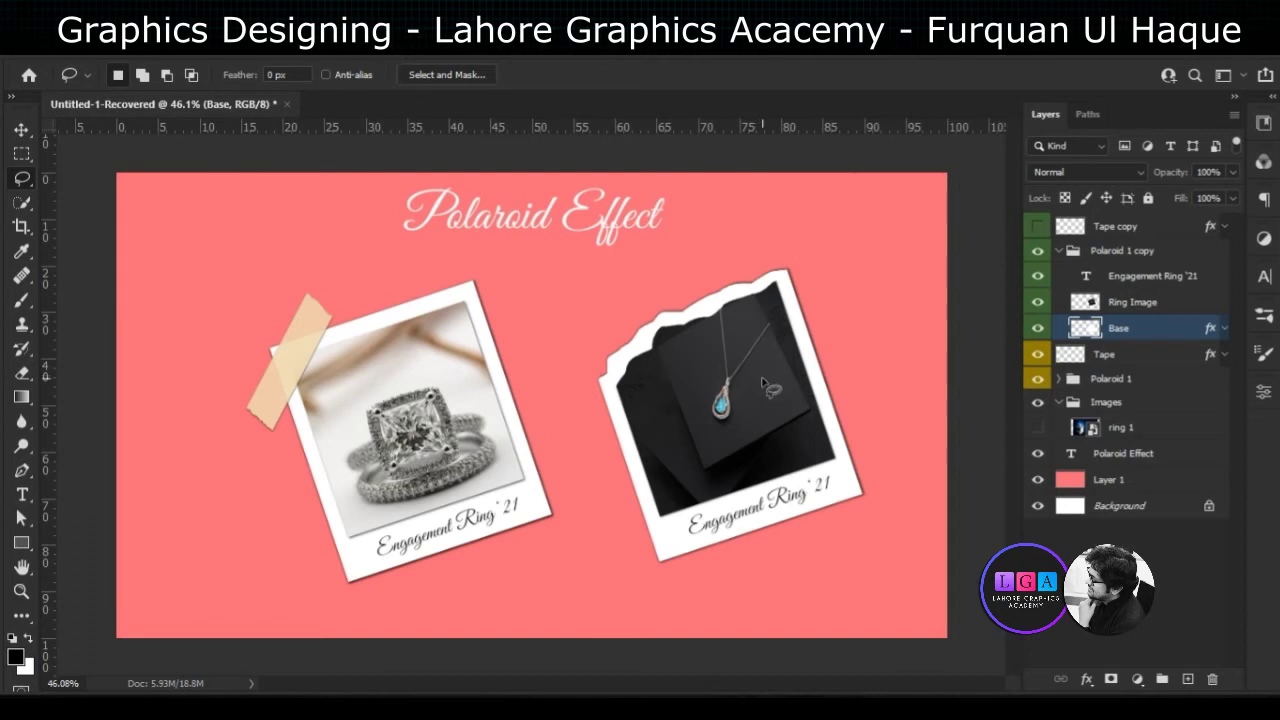
# Undo the earlier tears to restore the polaroid's full white frame
pyautogui.moveTo(598, 380); pyautogui.dragTo(731, 385)
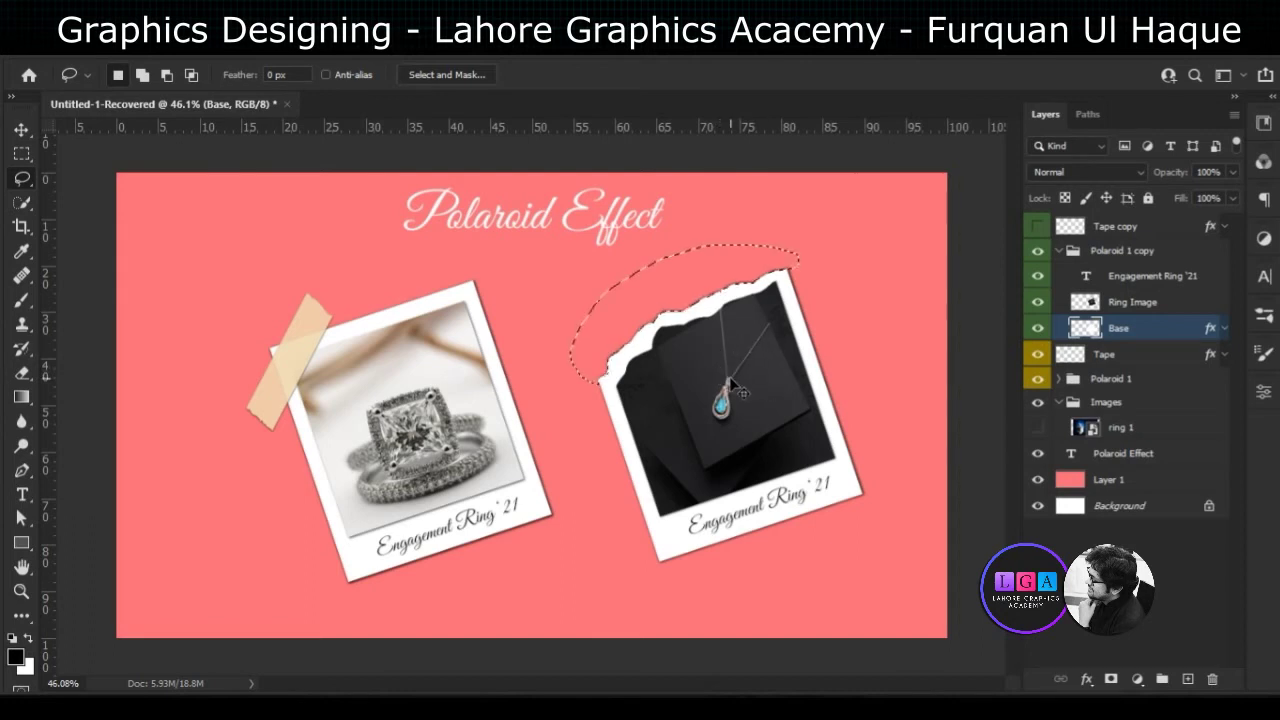
pyautogui.hotkey('ctrl', 'z')
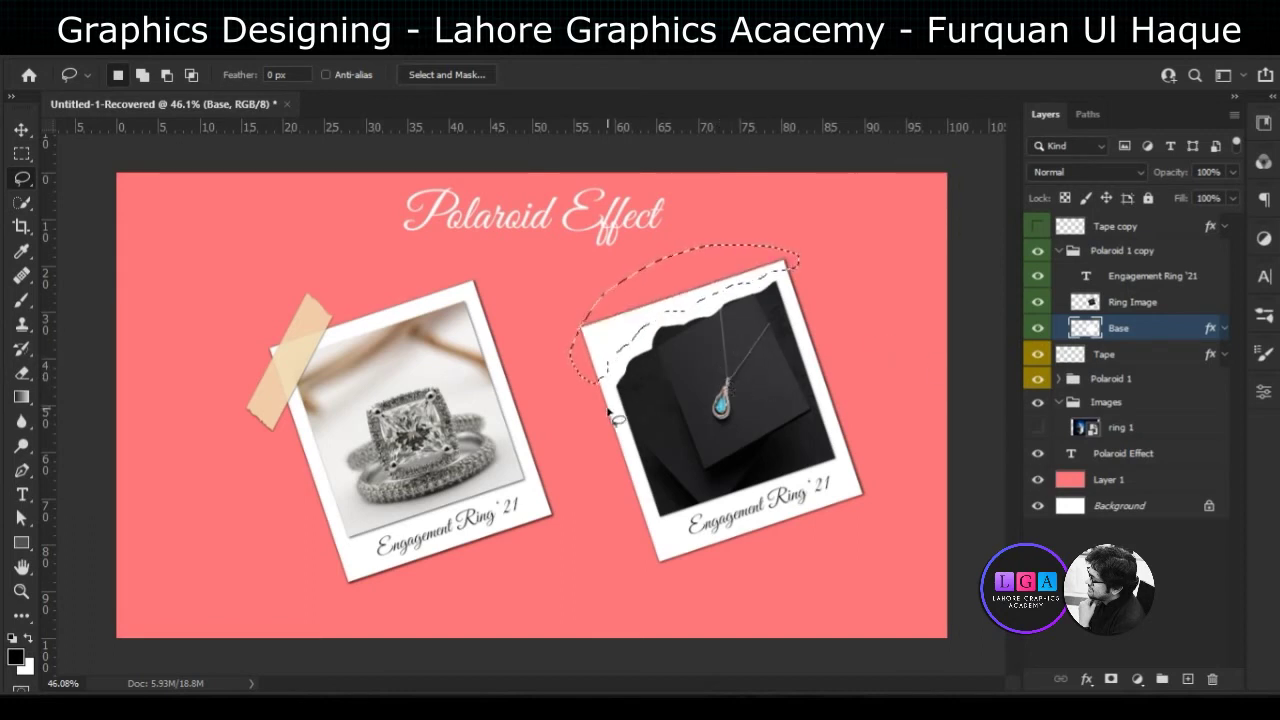
pyautogui.hotkey('ctrl', 'z')
pyautogui.moveTo(694, 342)
pyautogui.mouseDown()
pyautogui.moveTo(593, 413)
pyautogui.moveTo(700, 450)
pyautogui.mouseUp()
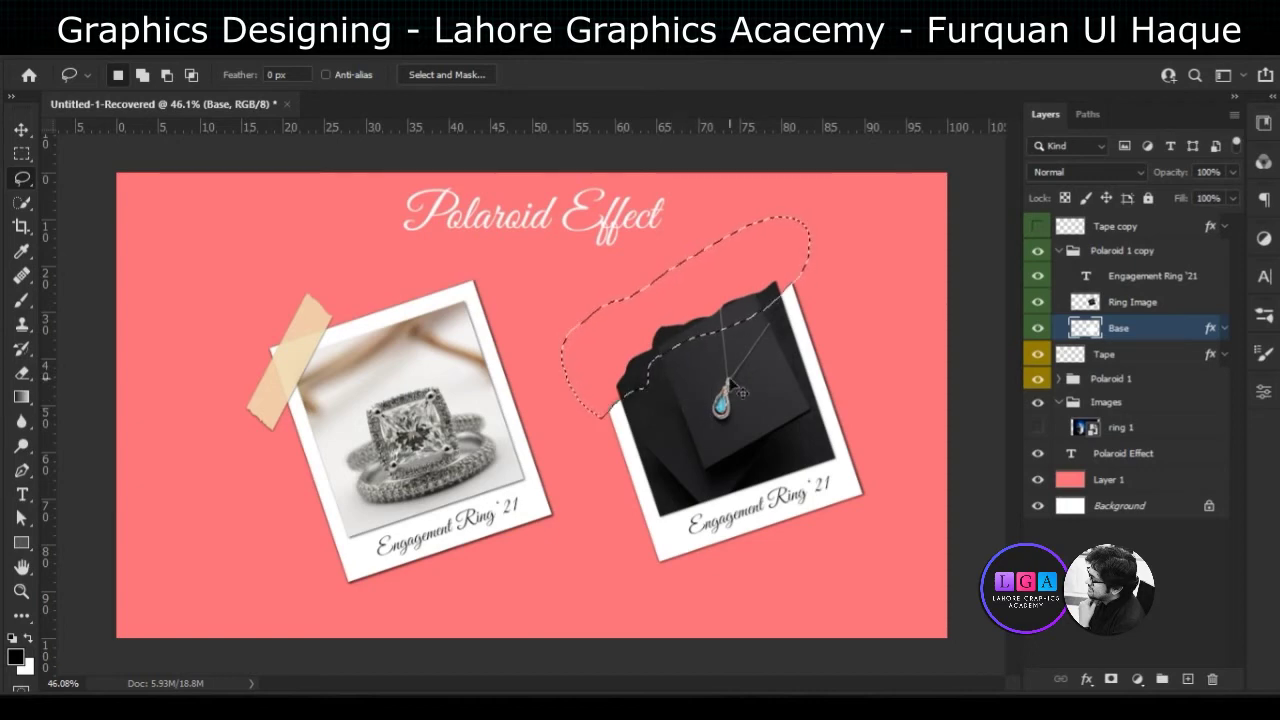
pyautogui.hotkey('ctrl', 'z')
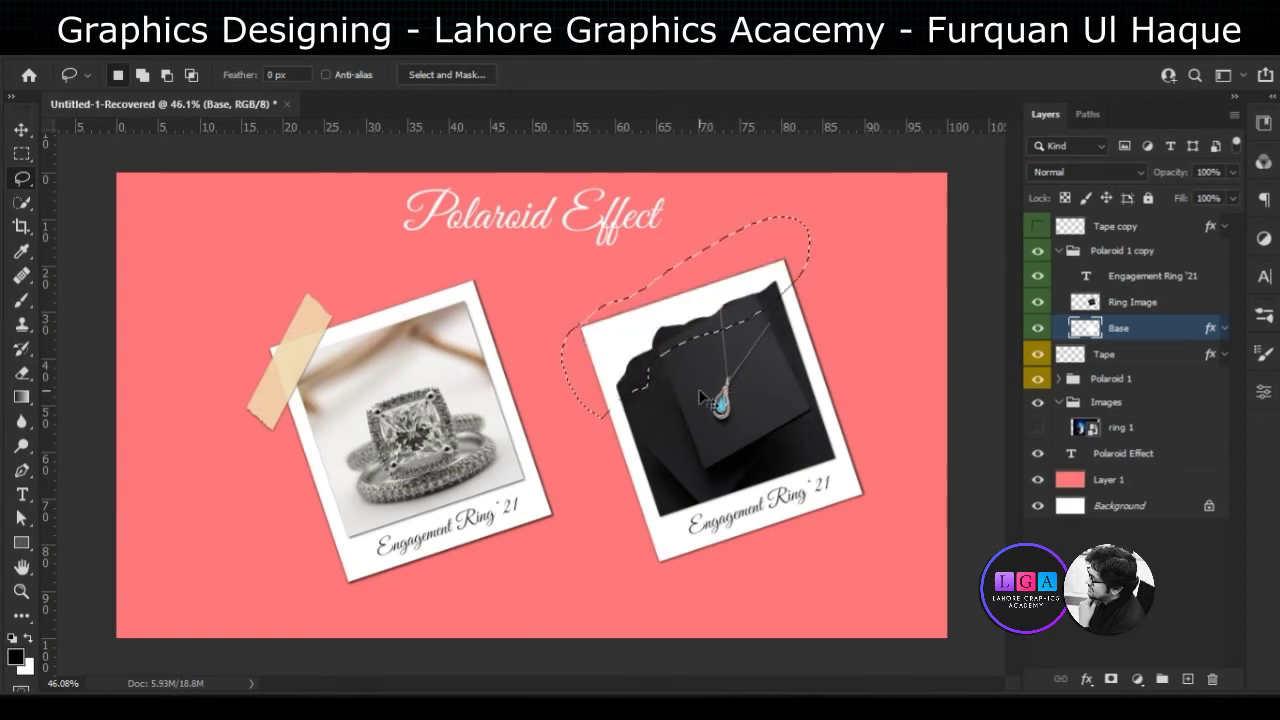
pyautogui.hotkey('ctrl', 'd')
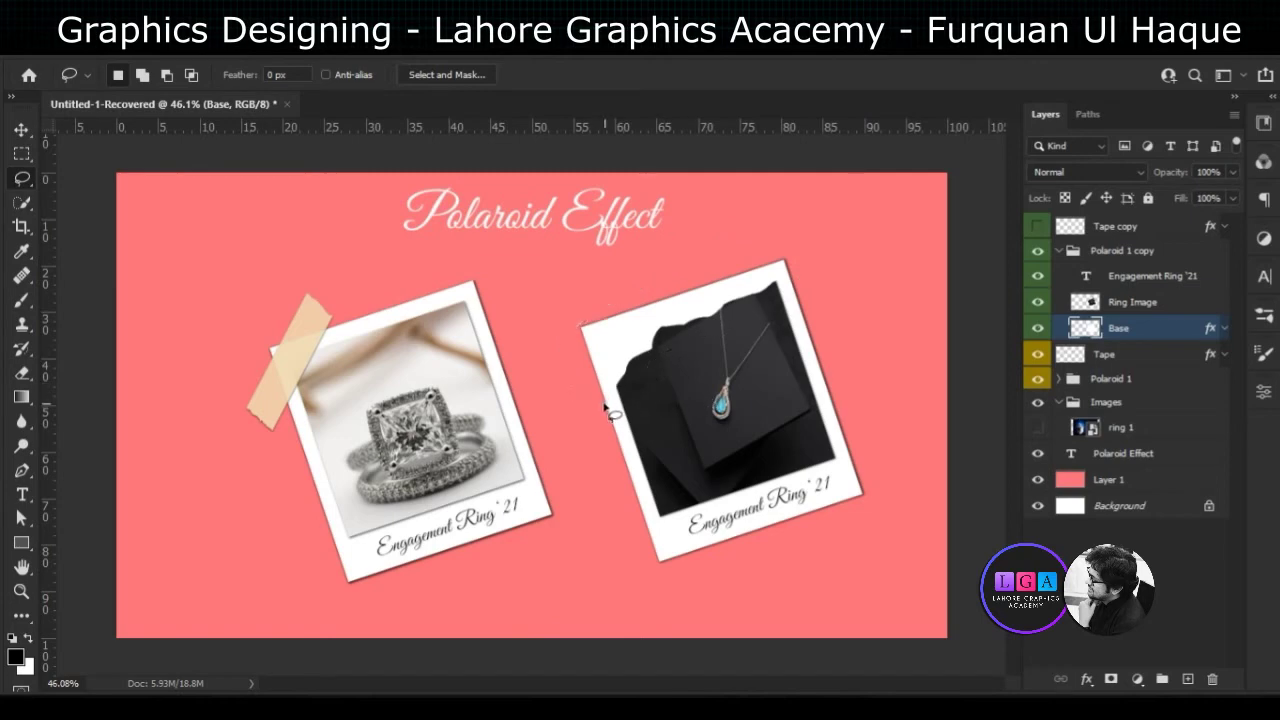
# Cut a new ragged tear along the polaroid's top edge and show the Tape copy strip
pyautogui.moveTo(602, 402)
pyautogui.mouseDown()
pyautogui.moveTo(703, 310)
pyautogui.moveTo(588, 410)
pyautogui.mouseUp()
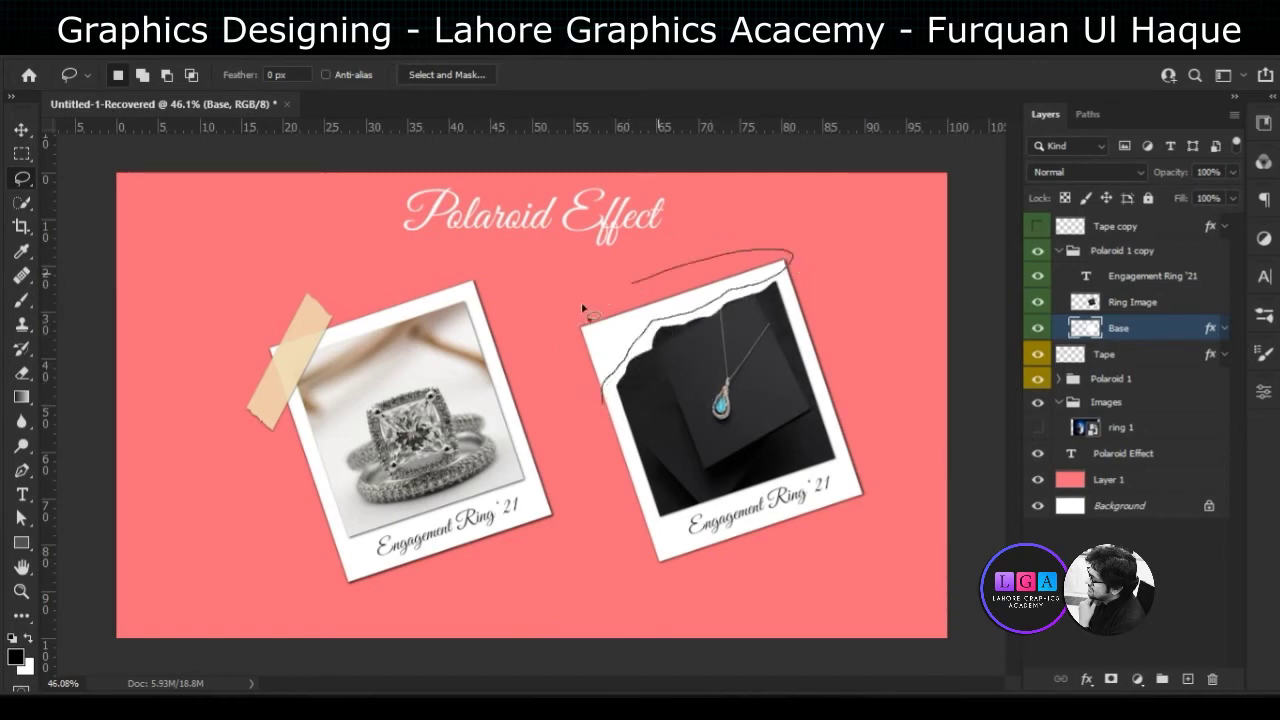
pyautogui.moveTo(588, 410); pyautogui.dragTo(597, 407)
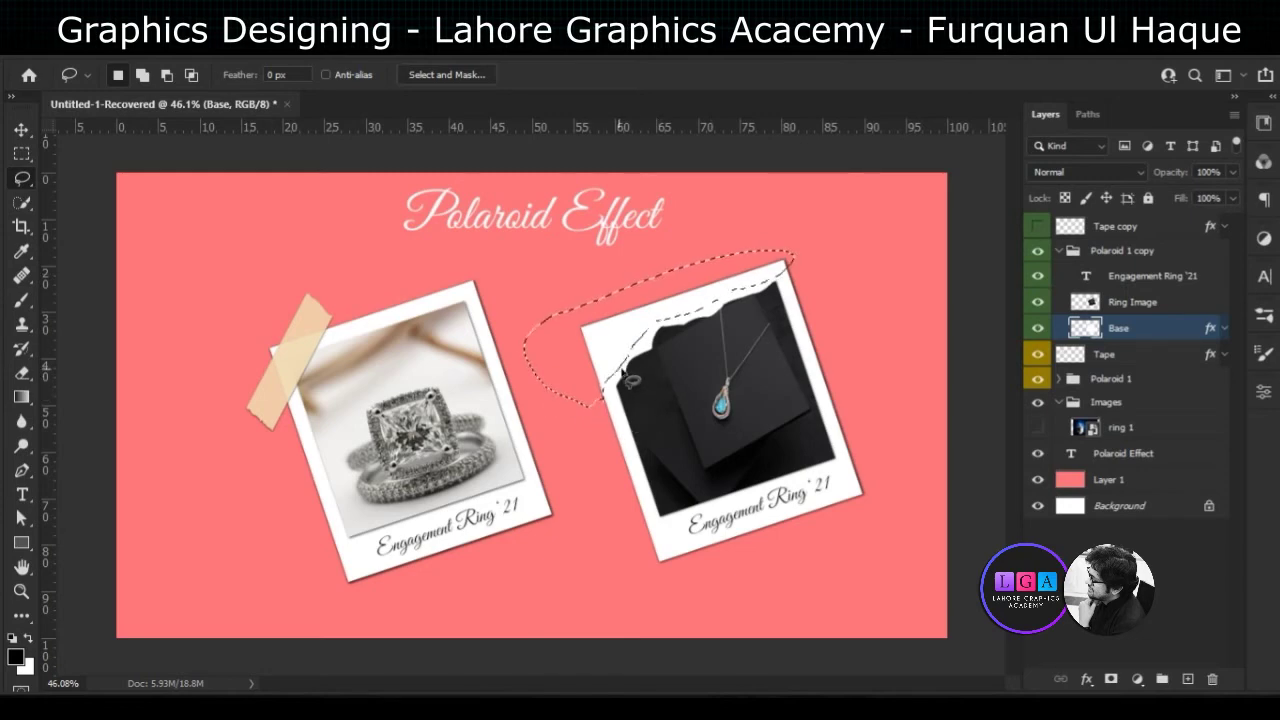
pyautogui.press('Delete')
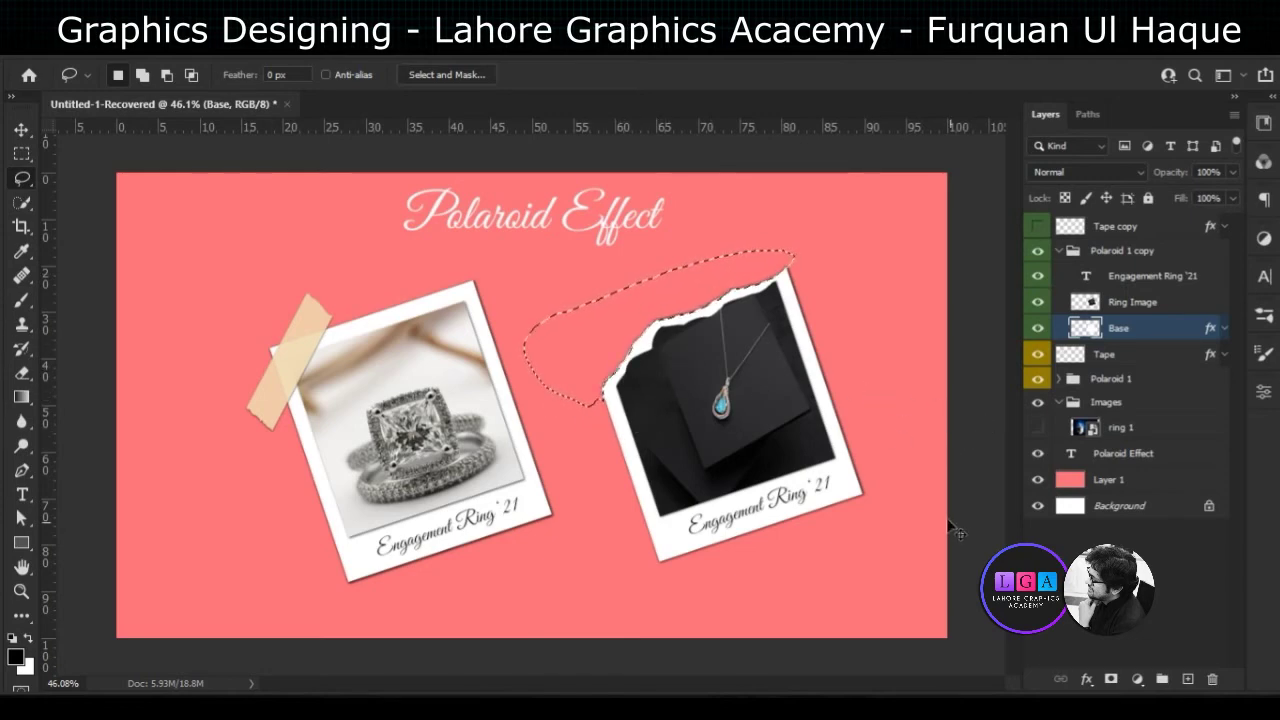
pyautogui.hotkey('ctrl', 'd')
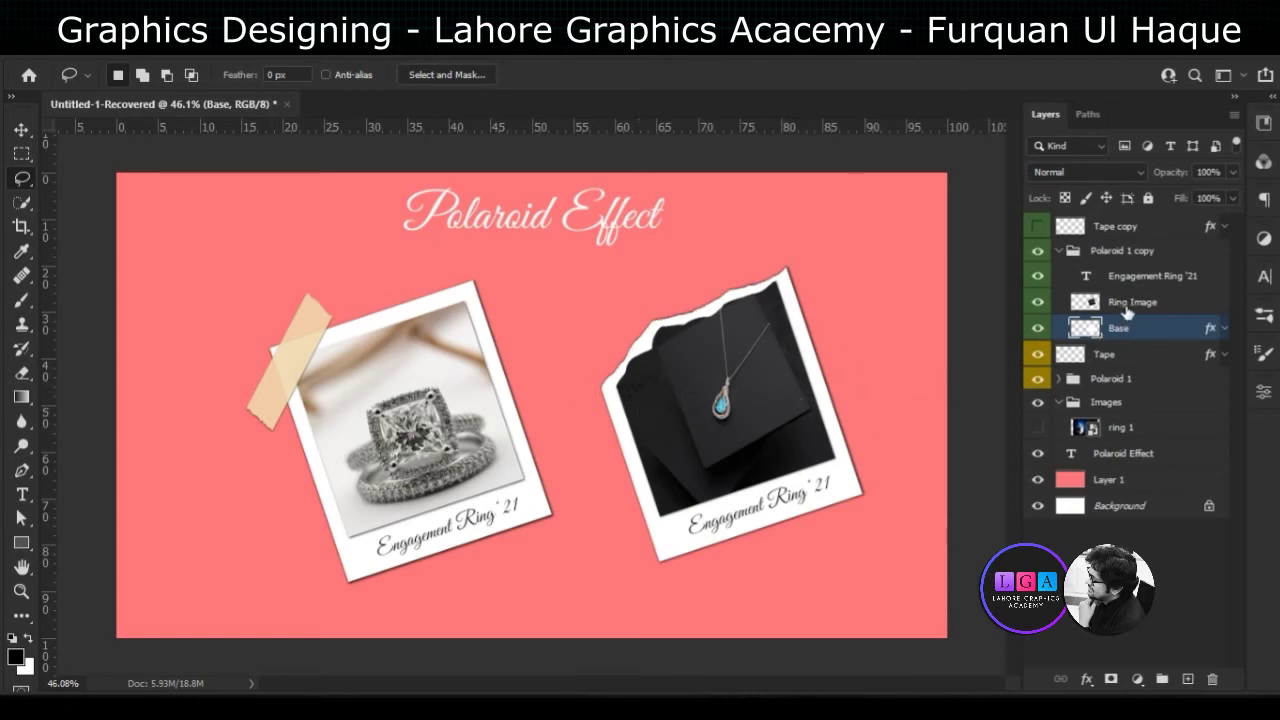
pyautogui.click(1037, 226)
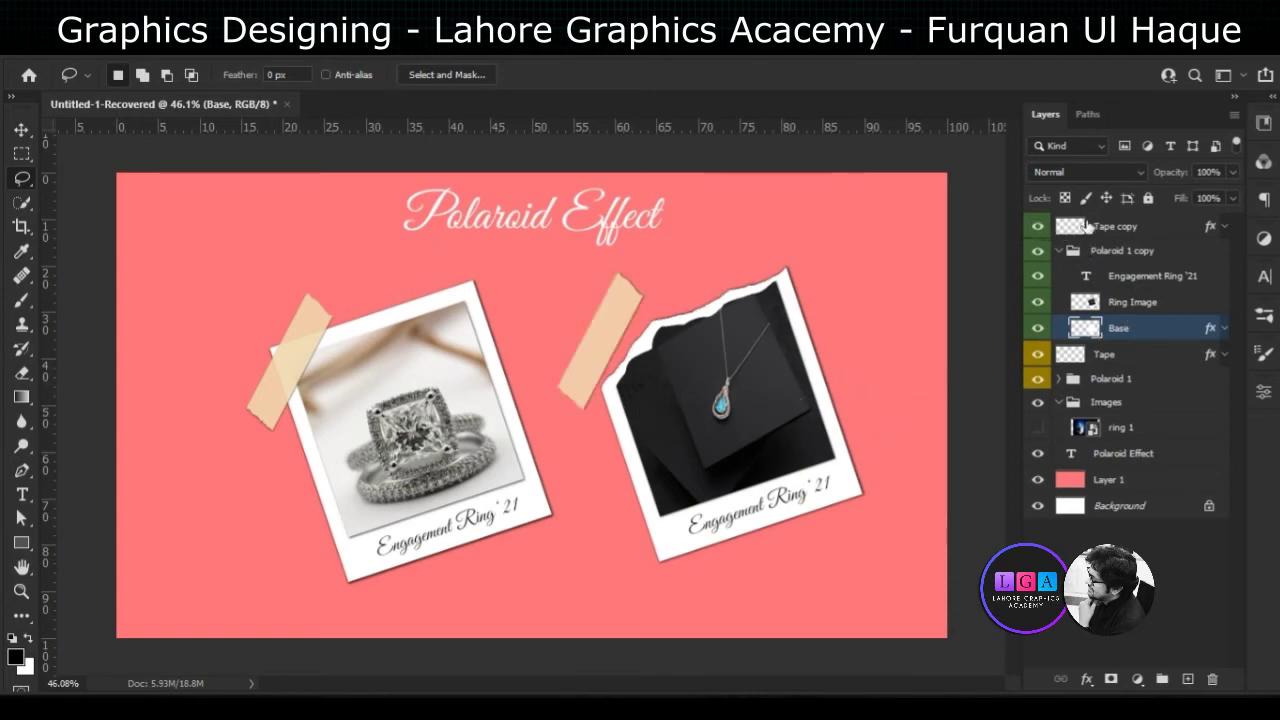
# Select the Tape copy layer and delete an accidentally created text layer
pyautogui.click(1121, 227)
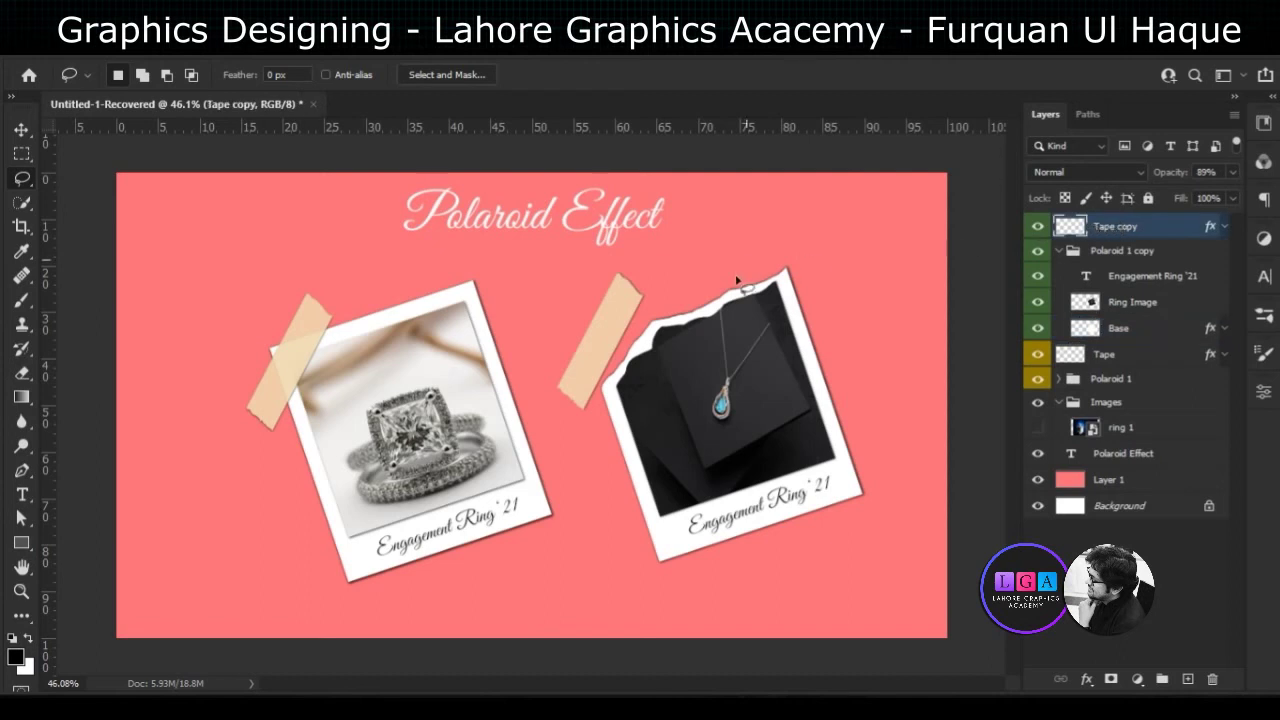
pyautogui.press('t')
pyautogui.click(608, 342)
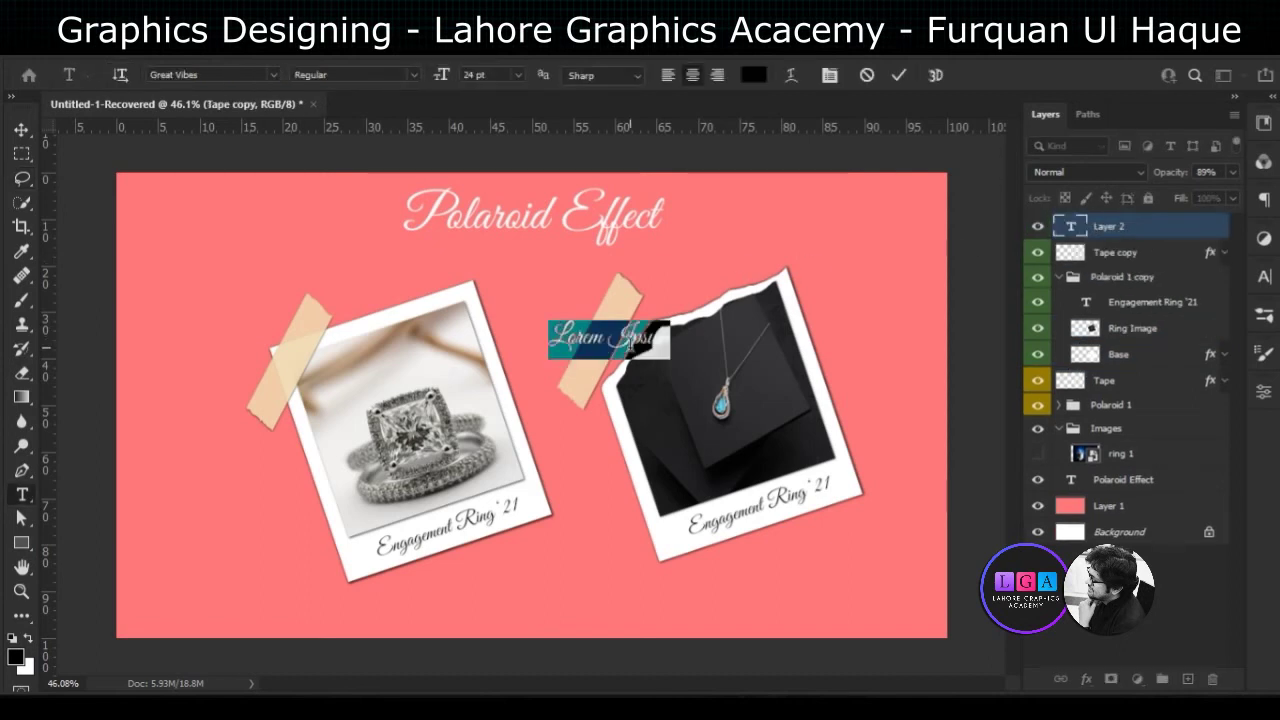
pyautogui.click(873, 338)
pyautogui.press('Delete')
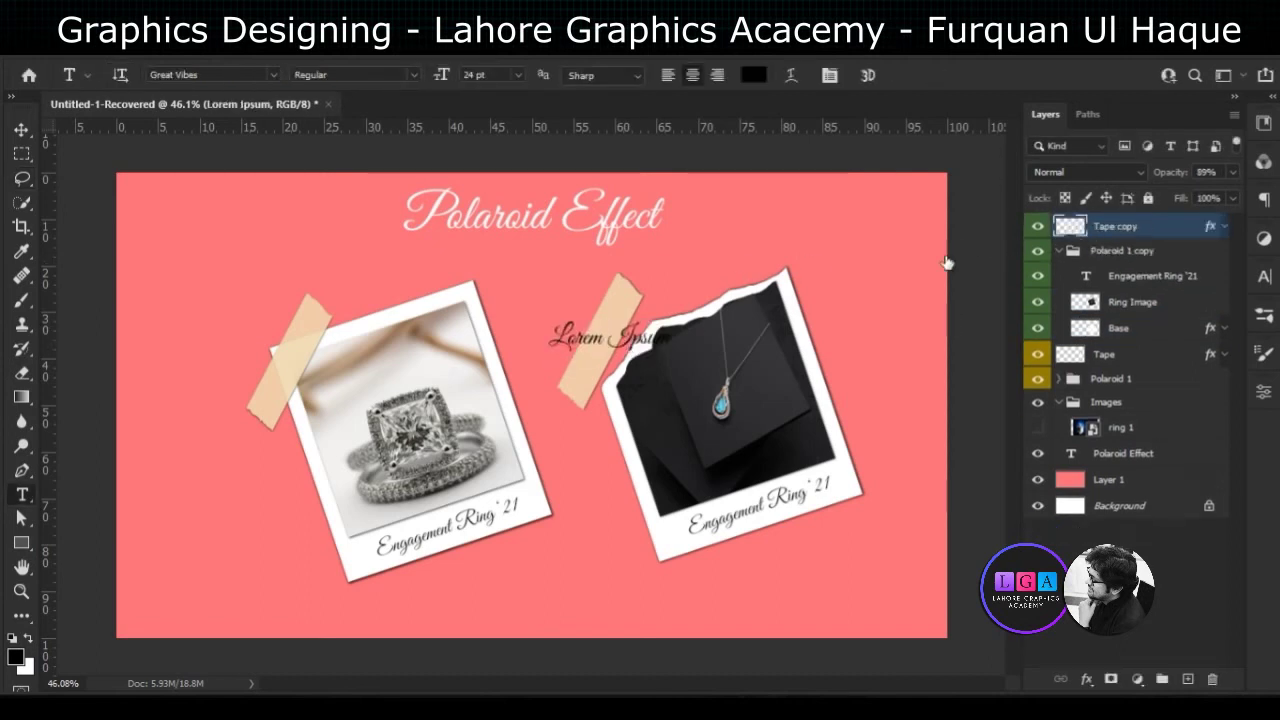
# Move the tape to the pendant polaroid's bottom-right corner and also select the Polaroid 1 copy group
pyautogui.click(20, 130)
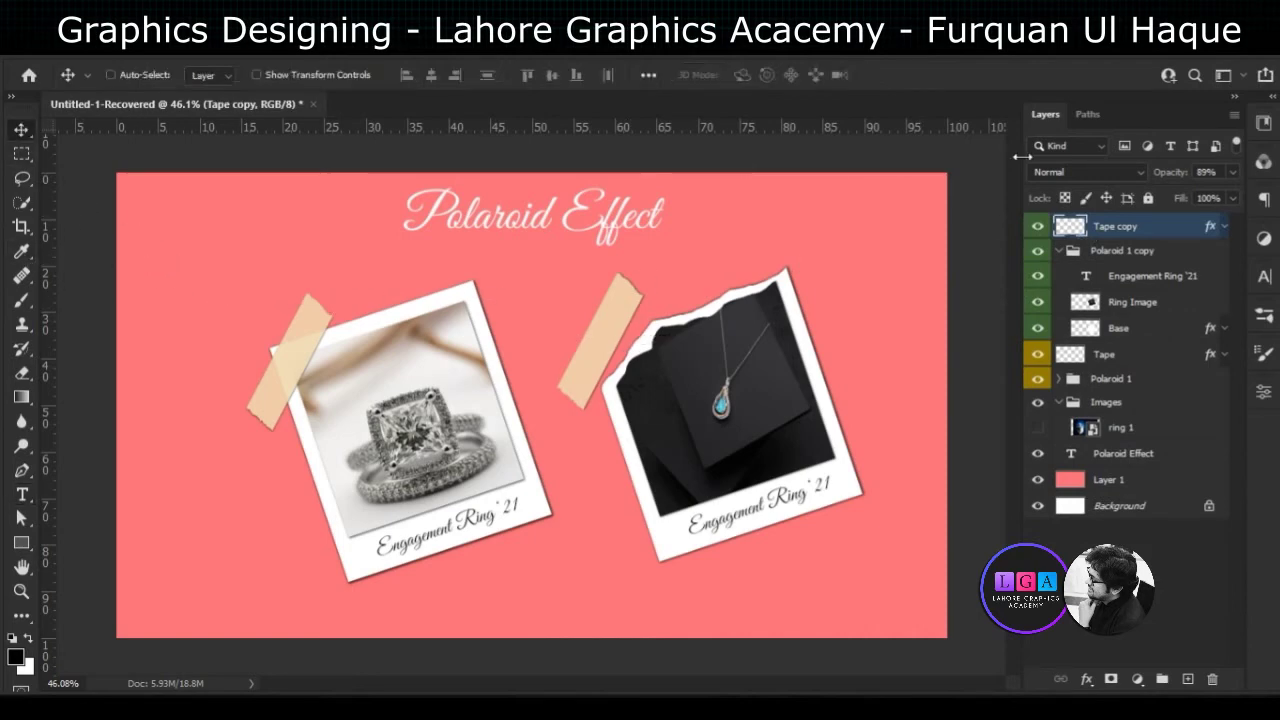
pyautogui.moveTo(607, 333); pyautogui.dragTo(847, 472)
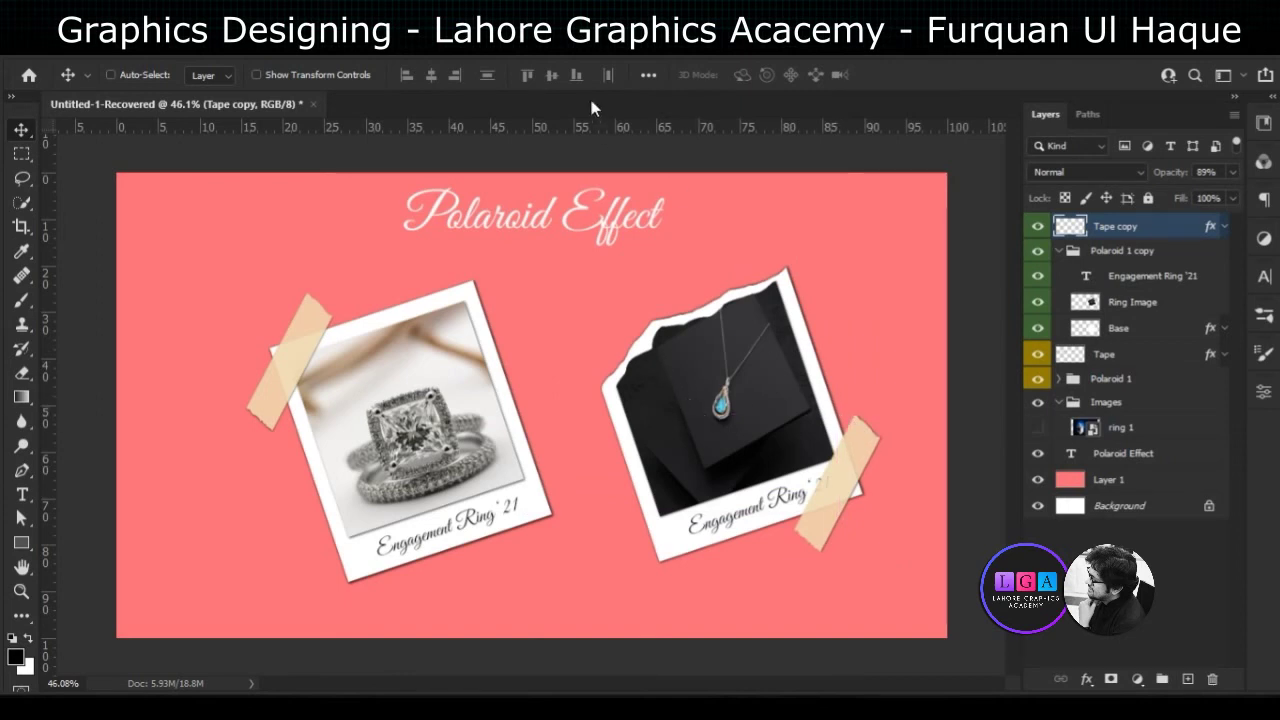
pyautogui.click(1058, 251)
pyautogui.keyDown('shift'); pyautogui.click(1152, 252); pyautogui.keyUp('shift')
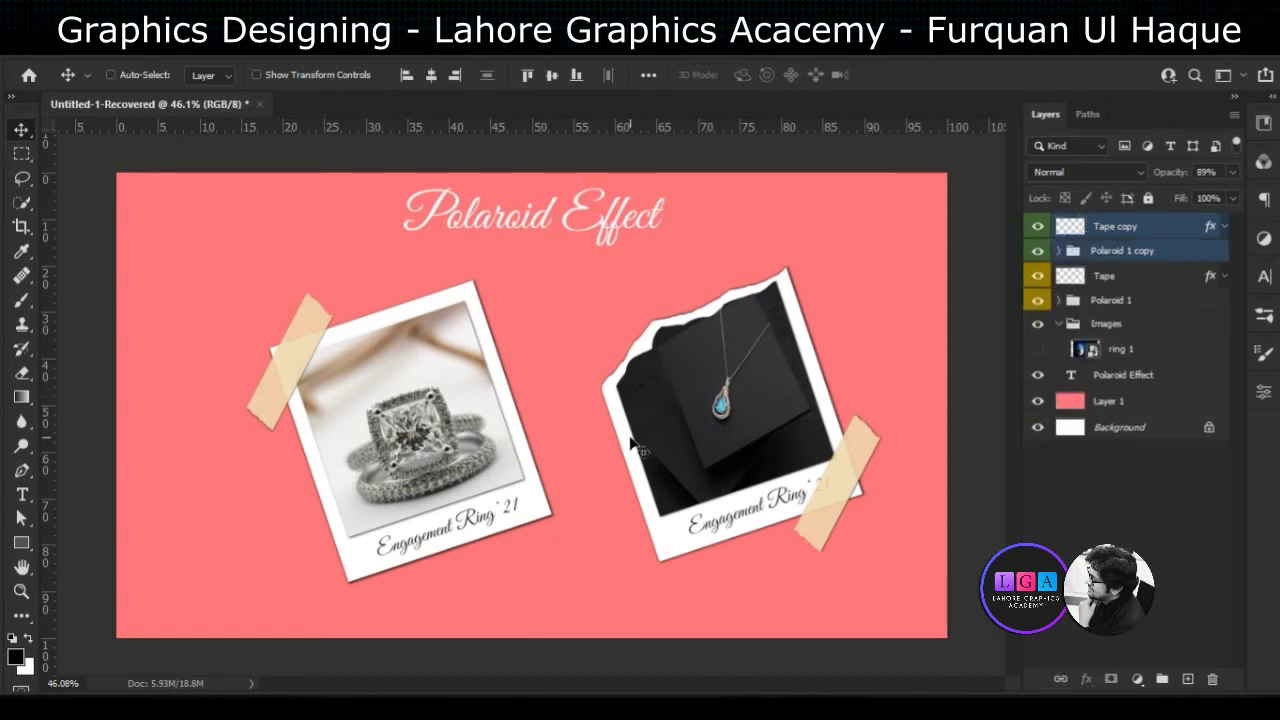
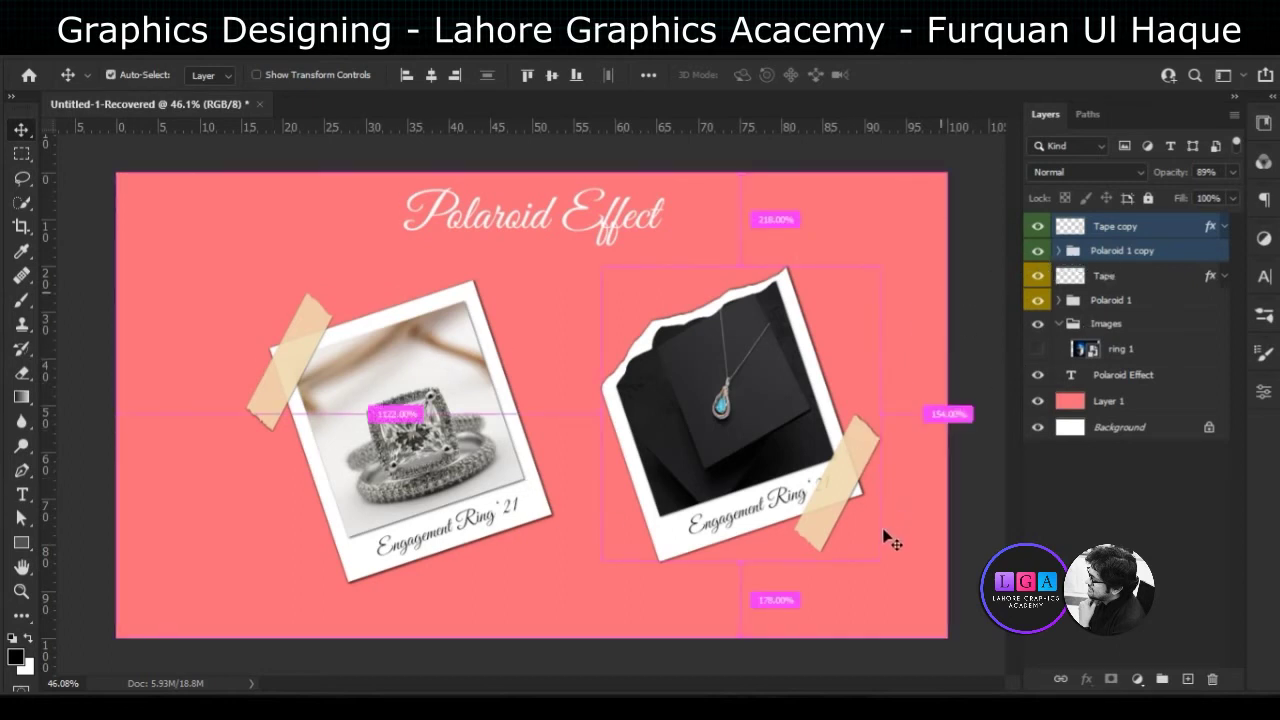
# Rotate the necklace polaroid about 34°, stack it behind the ring polaroid, and shift it down-left
pyautogui.hotkey('ctrl', 't')
pyautogui.moveTo(866, 620); pyautogui.dragTo(782, 671)
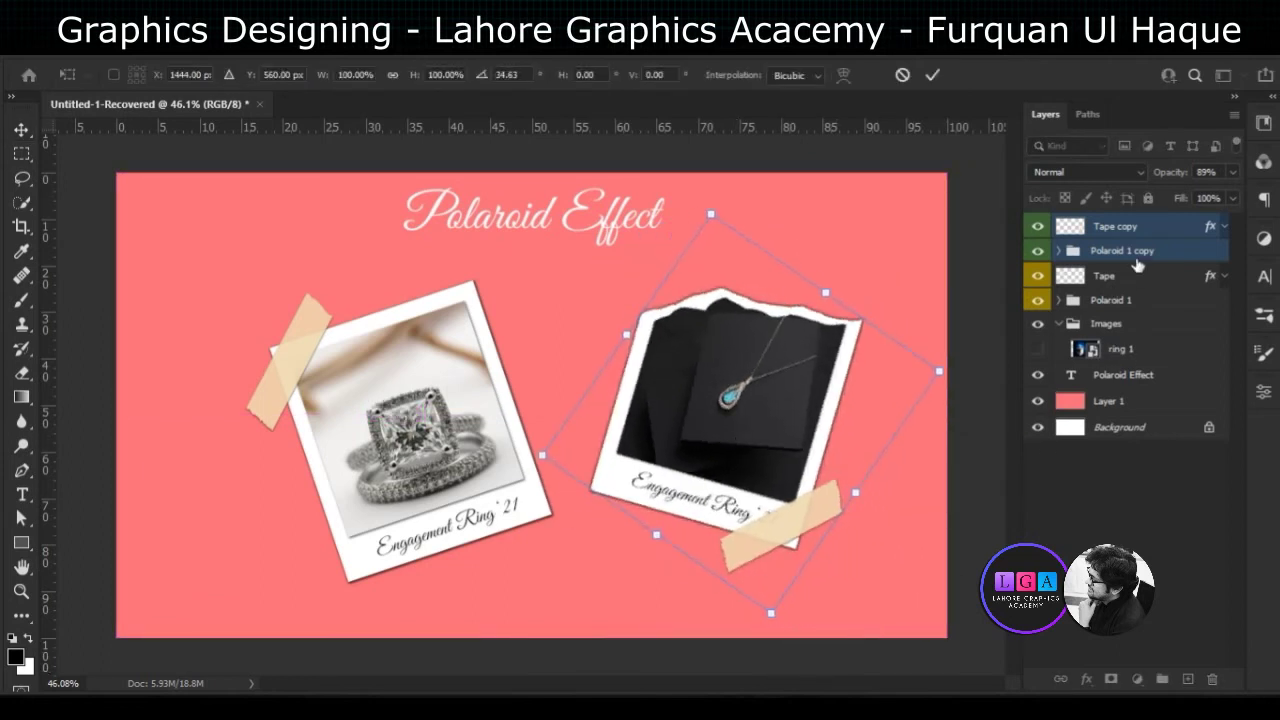
pyautogui.moveTo(1125, 258); pyautogui.dragTo(1132, 316)
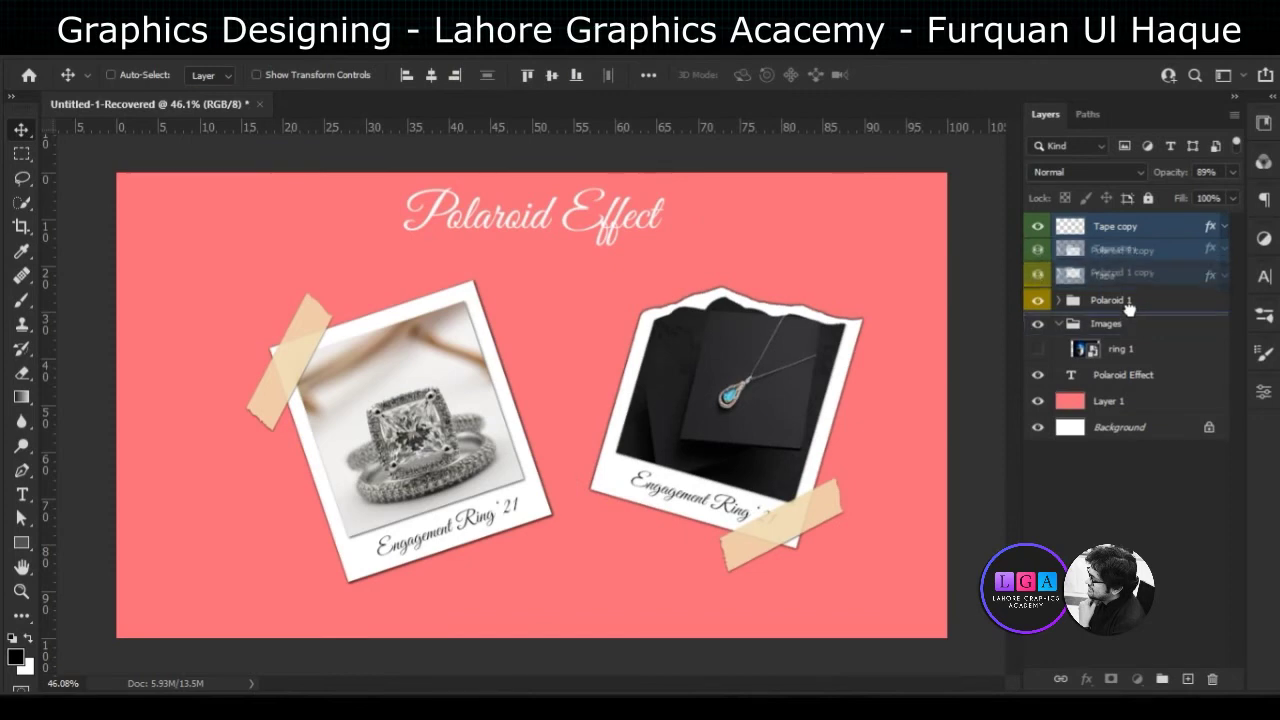
pyautogui.moveTo(756, 420)
pyautogui.mouseDown()
pyautogui.moveTo(665, 500)
pyautogui.moveTo(663, 486)
pyautogui.mouseUp()
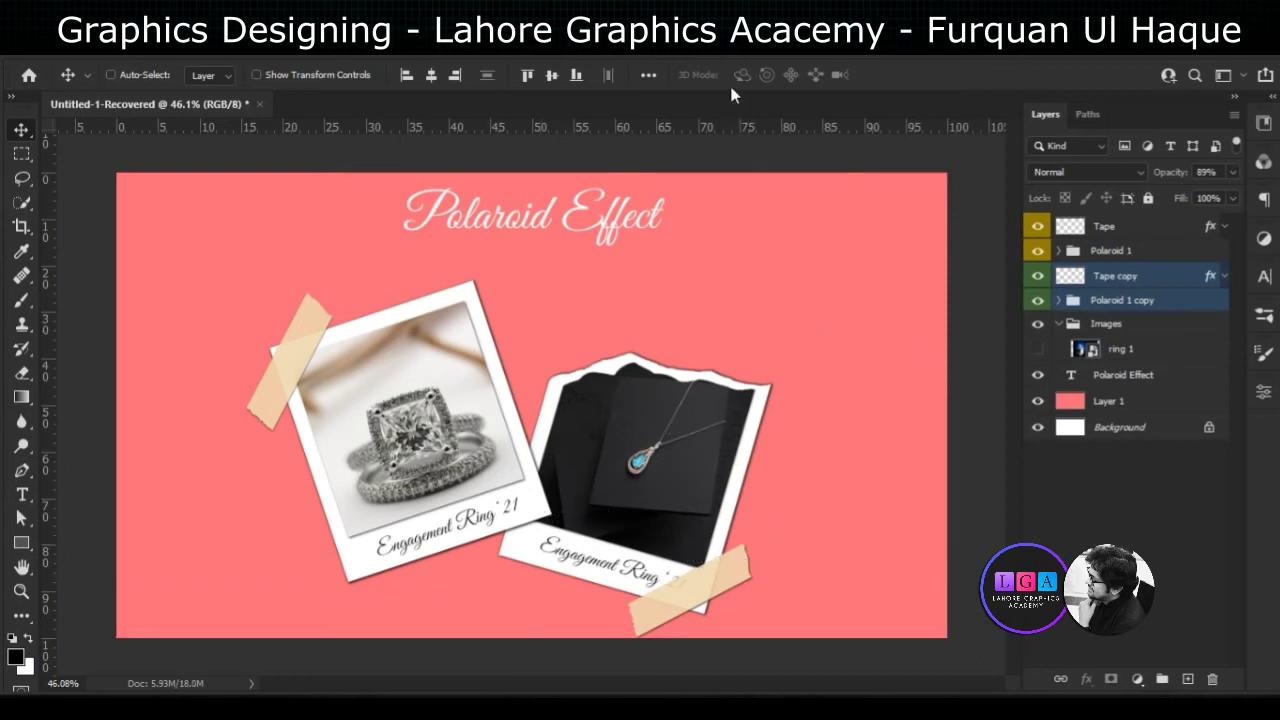
# Reselect the necklace polaroid with its tape and nudge it into its final spot
pyautogui.click(1141, 552)
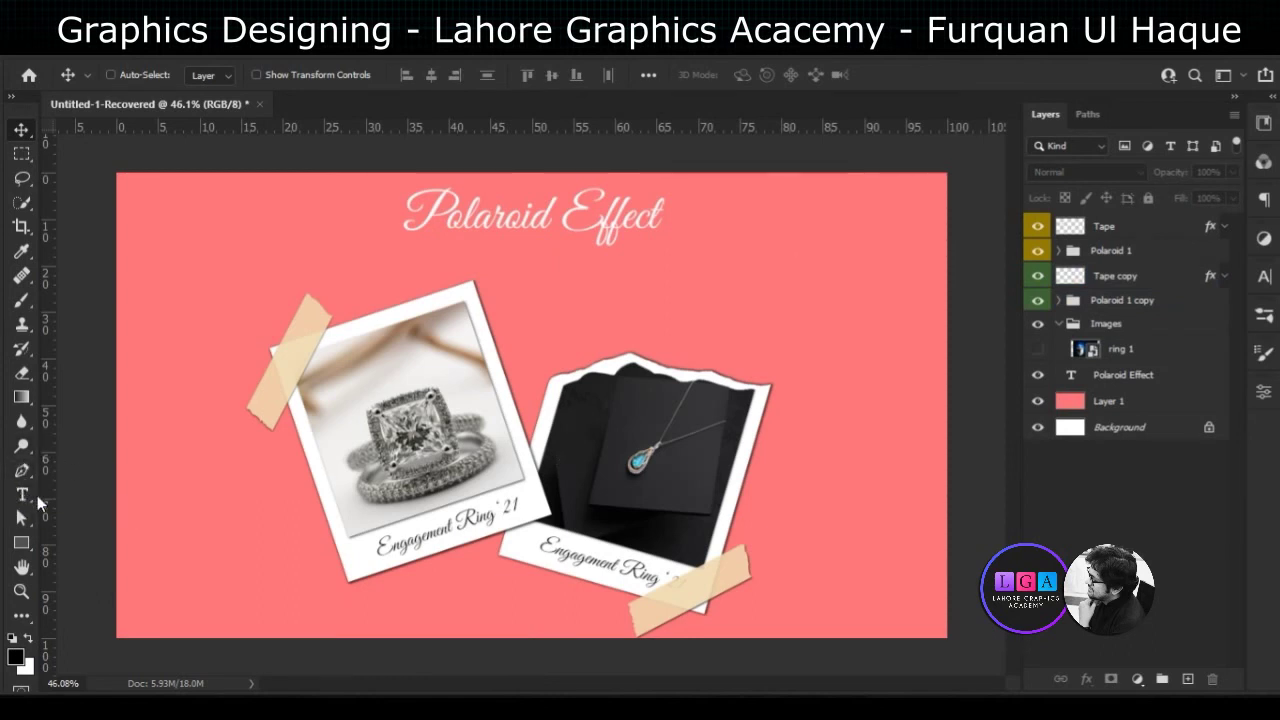
pyautogui.click(728, 527)
pyautogui.click(626, 297)
pyautogui.click(1137, 300)
pyautogui.keyDown('shift'); pyautogui.click(1120, 275); pyautogui.keyUp('shift')
pyautogui.moveTo(692, 531); pyautogui.dragTo(727, 527)
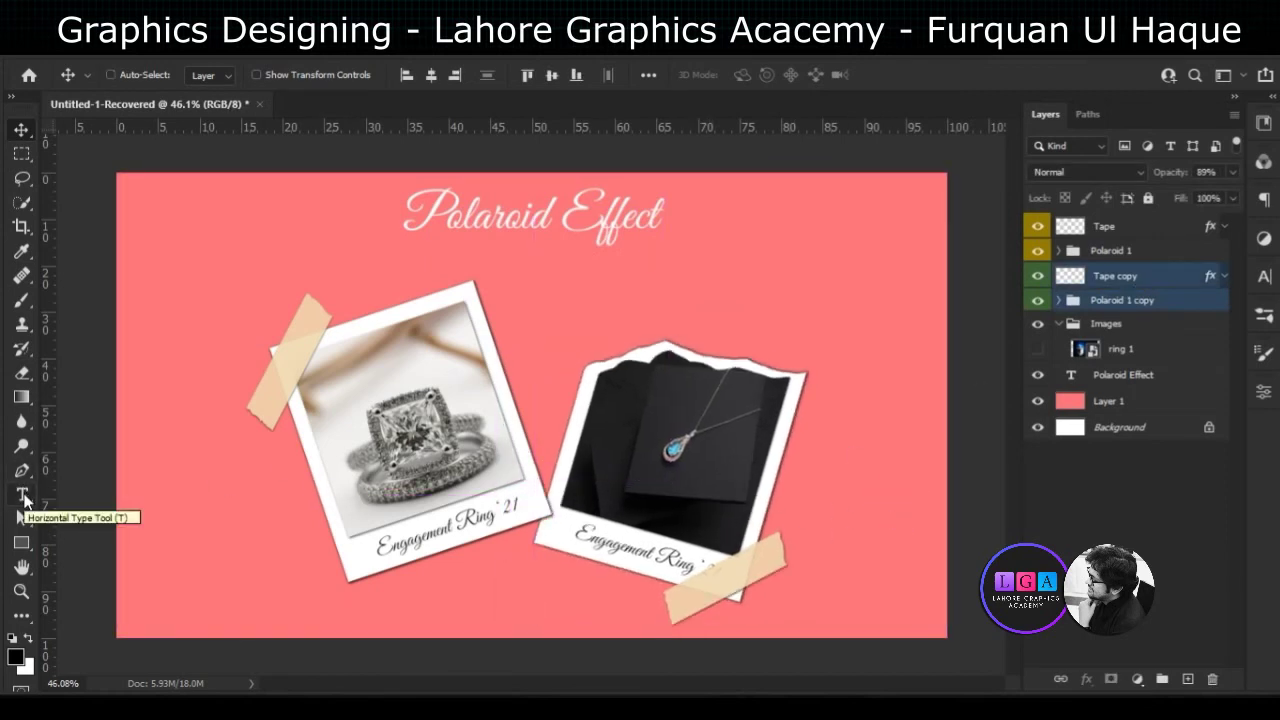
# Add the text 'Insert your quote here!' above the necklace polaroid, shifted up and right
pyautogui.click(24, 500)
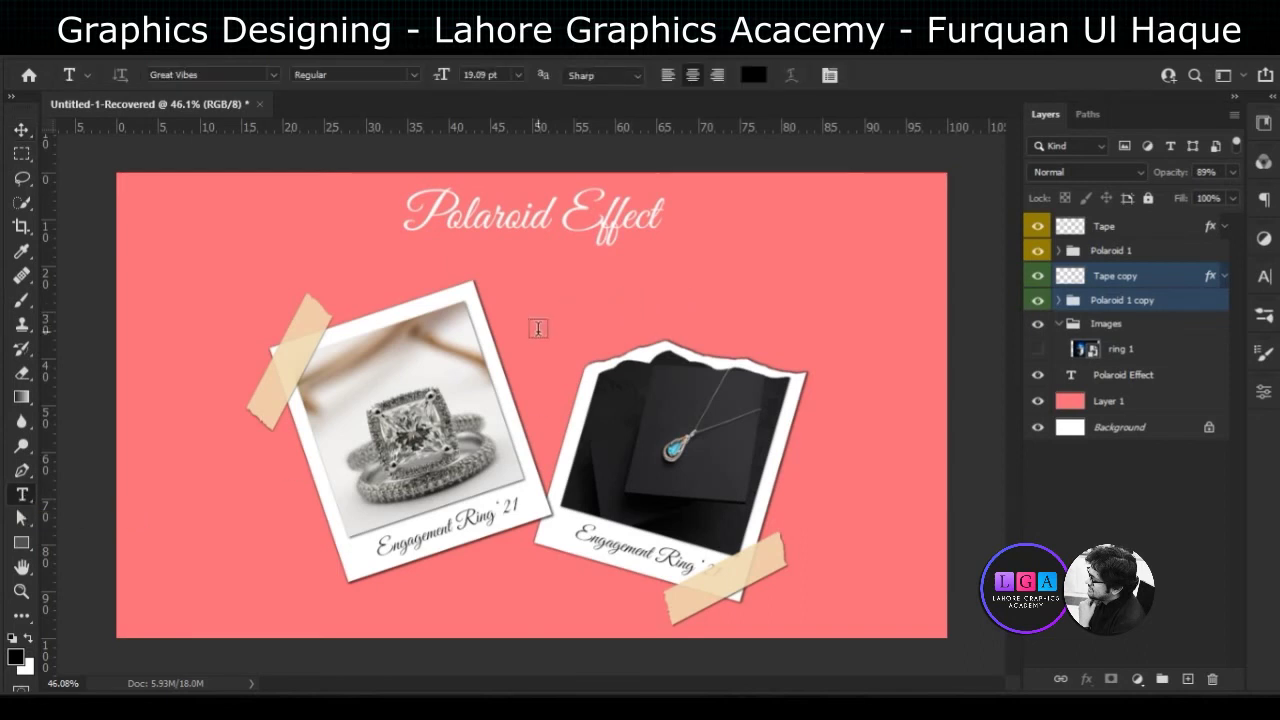
pyautogui.click(555, 332)
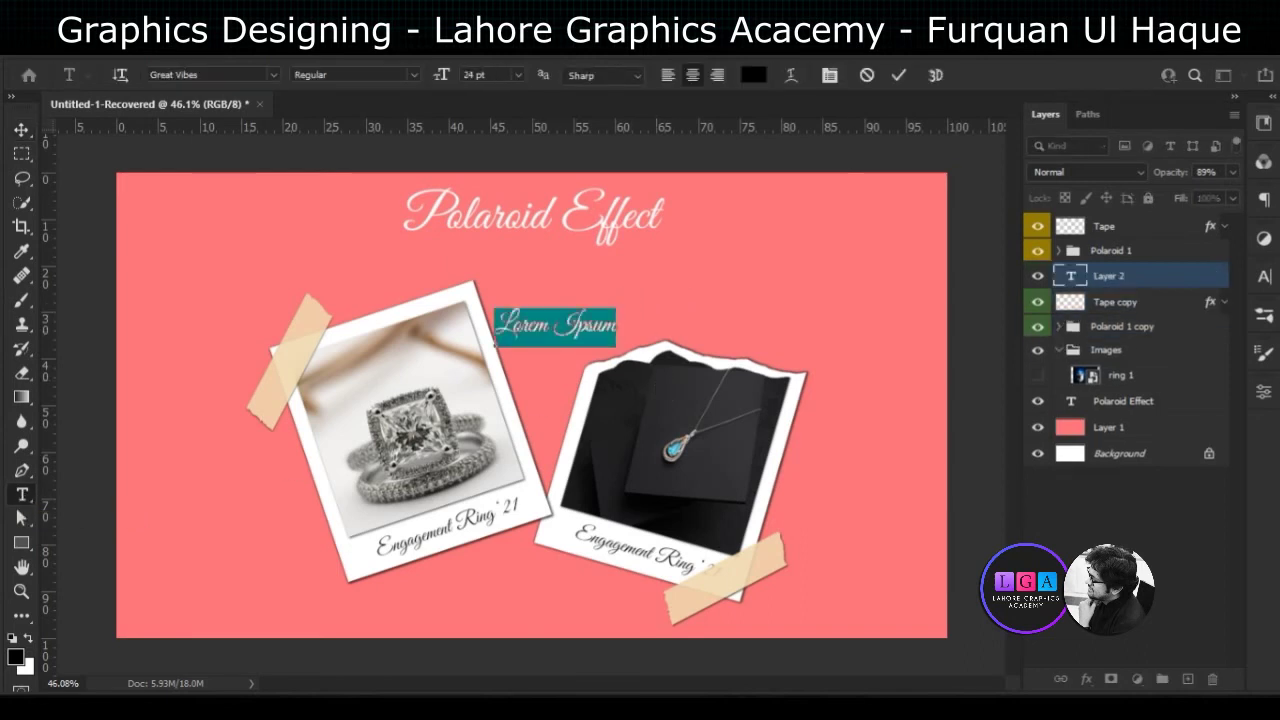
pyautogui.write('Insert')
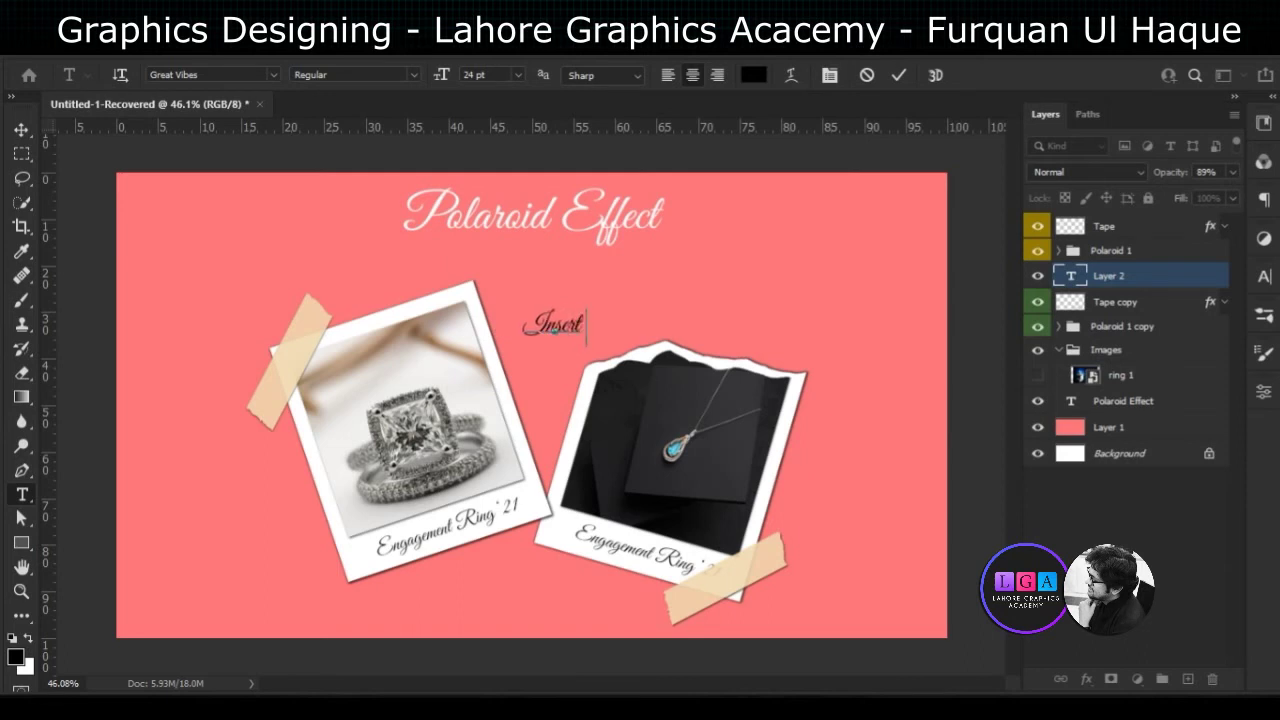
pyautogui.write(' your quote here!')
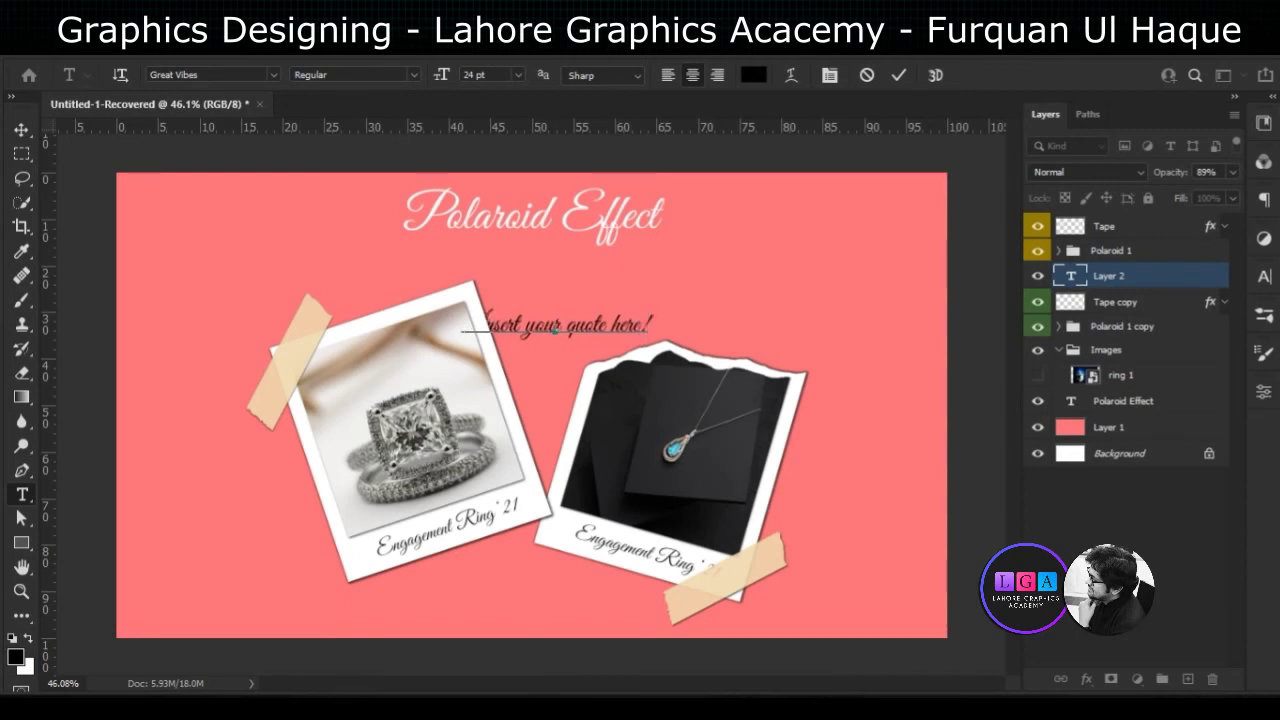
pyautogui.moveTo(563, 374); pyautogui.dragTo(645, 348)
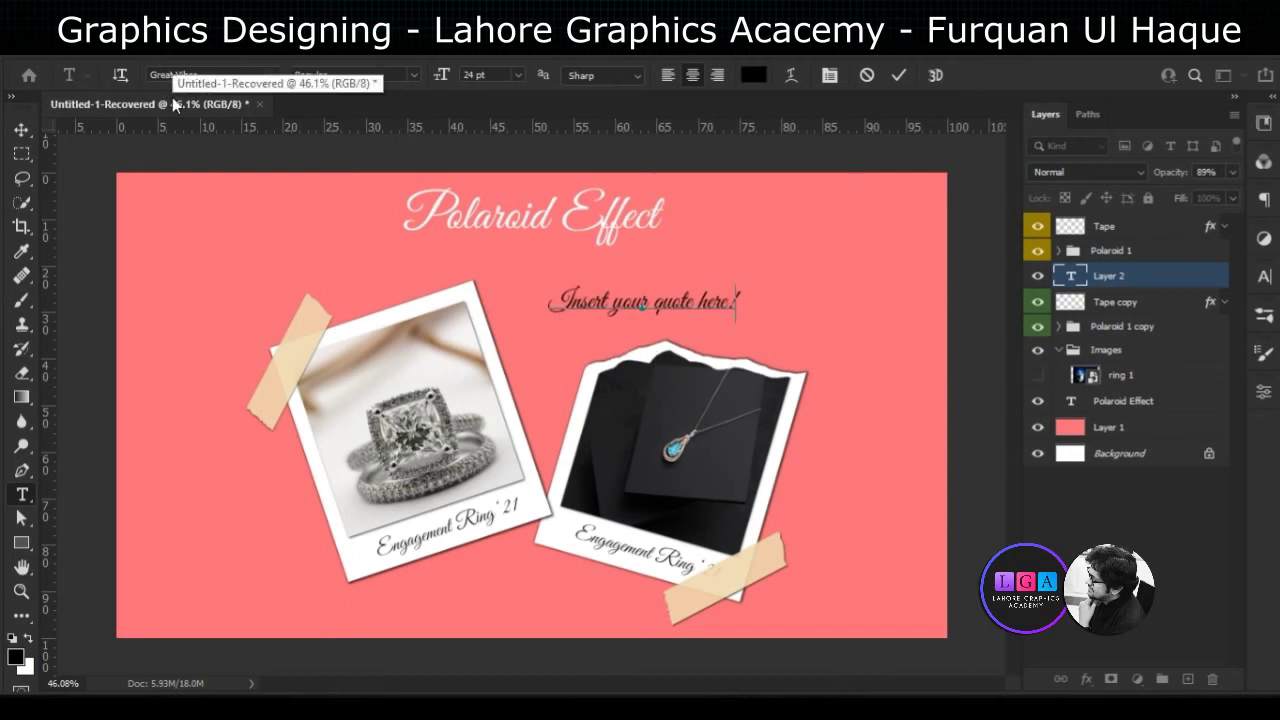
# Set the quote's font size to 29 pt and commit it, then reopen the line for editing
pyautogui.hotkey('ctrl', 'a')
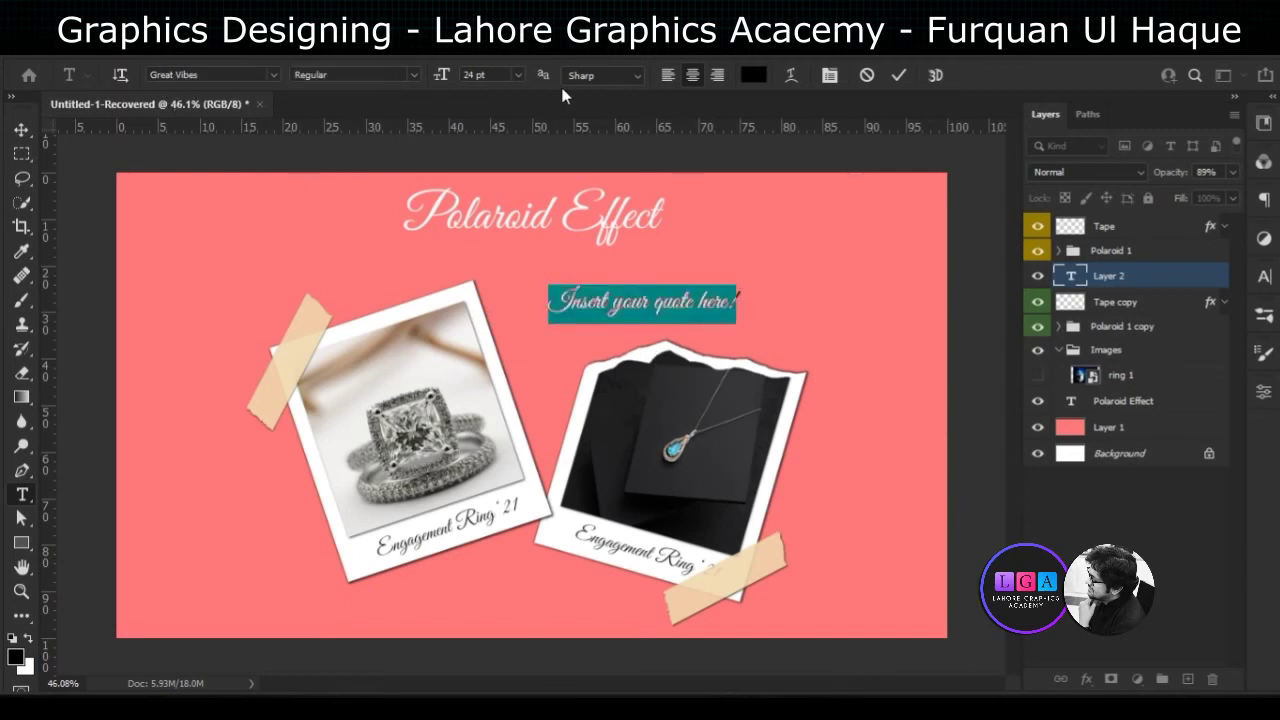
pyautogui.click(448, 84)
pyautogui.press('Up')
pyautogui.press('Up')
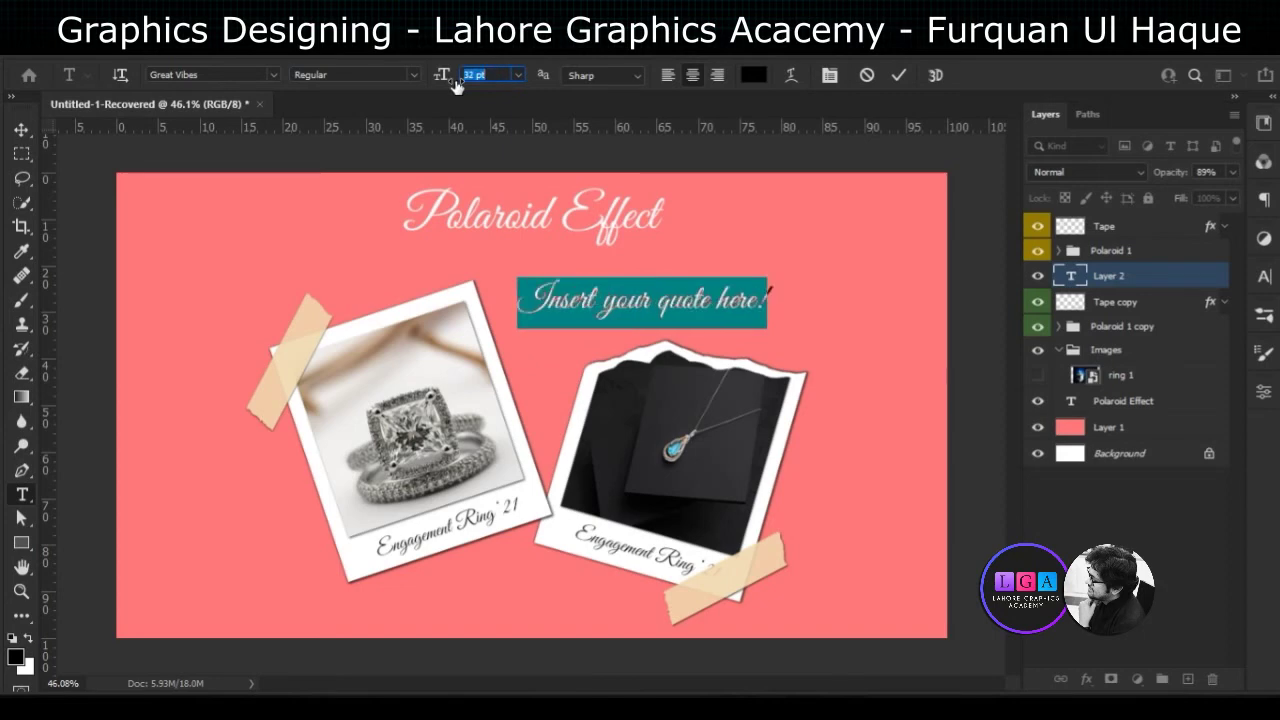
pyautogui.press('Up')
pyautogui.press('Up')
pyautogui.press('Up')
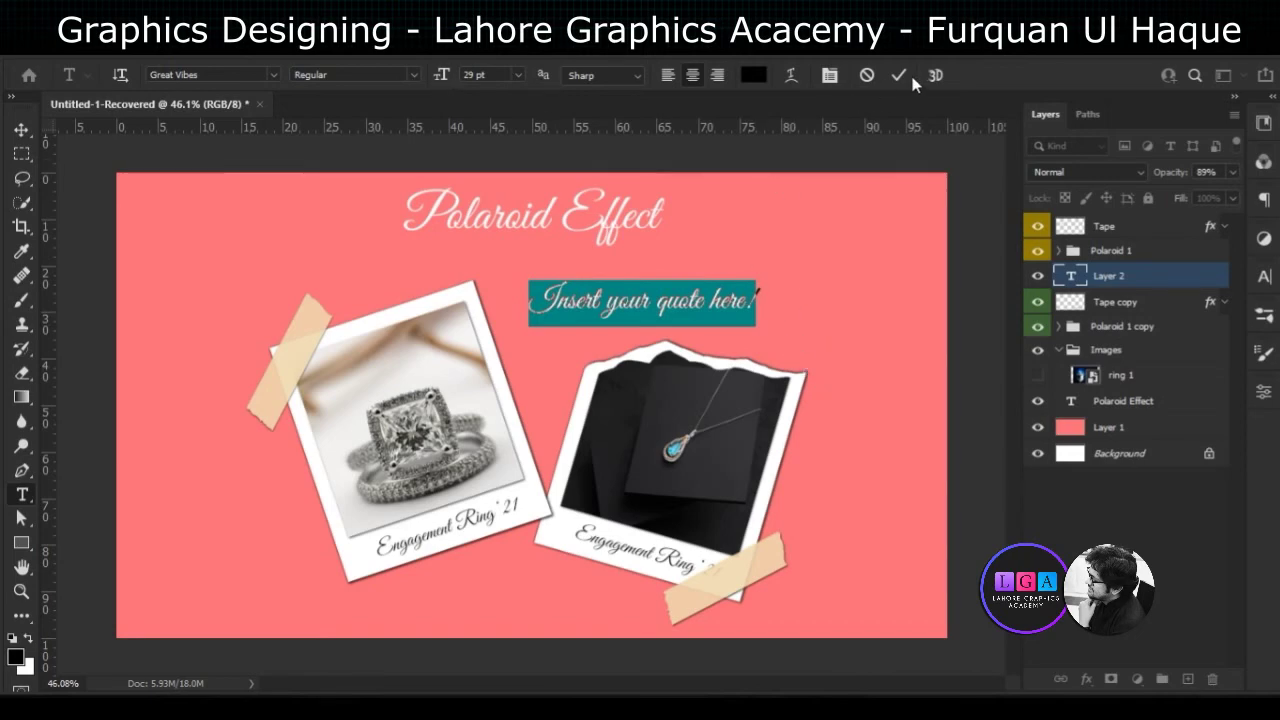
pyautogui.click(1128, 277)
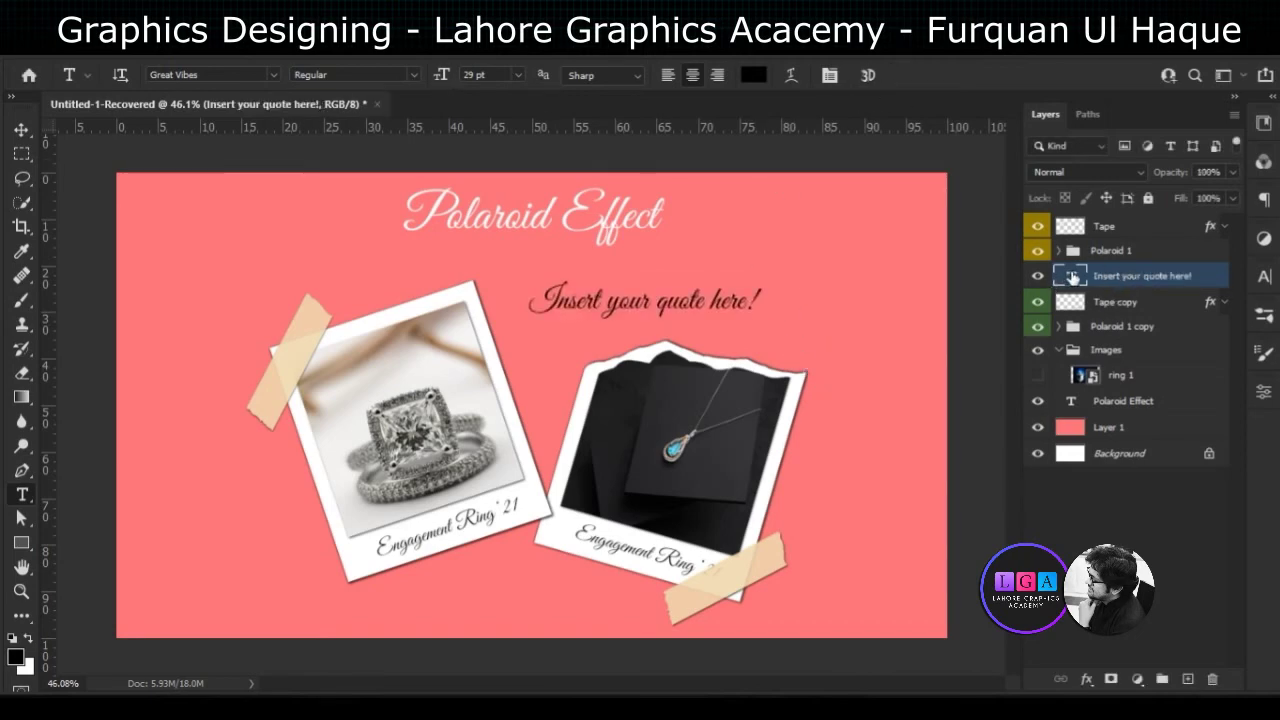
pyautogui.doubleClick(1071, 277)
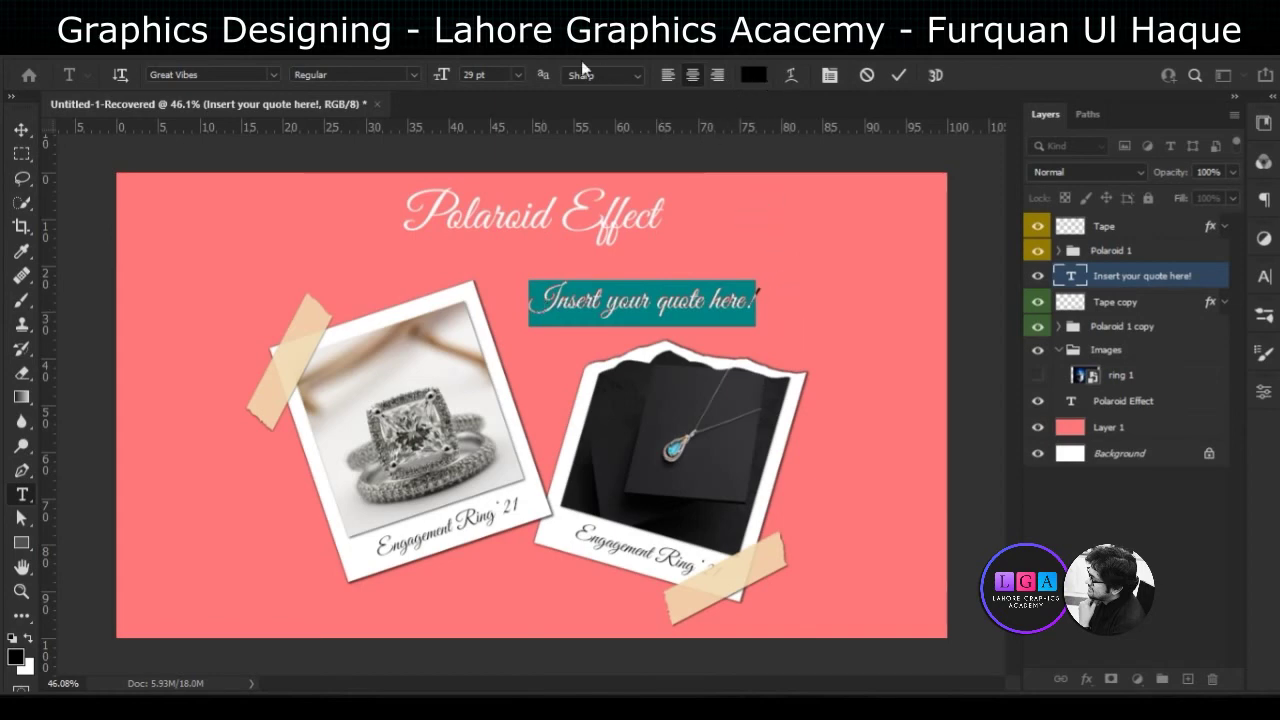
pyautogui.click(1133, 275)
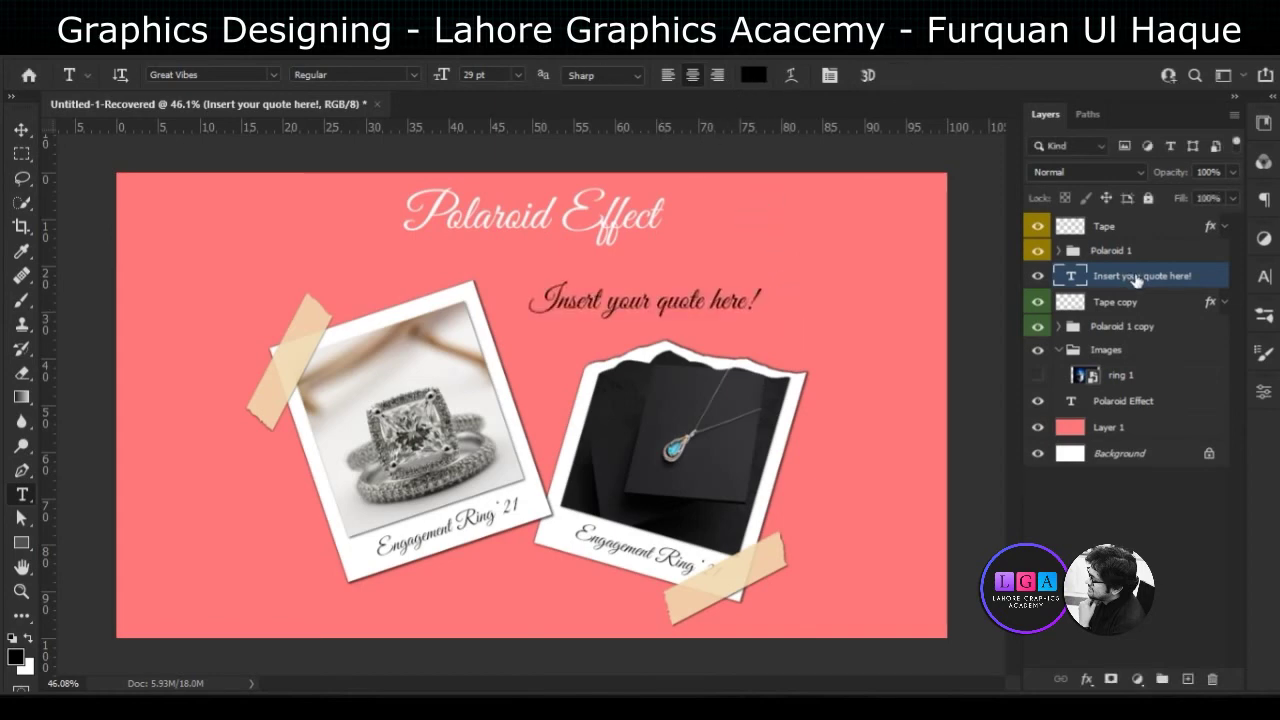
pyautogui.tripleClick(781, 298)
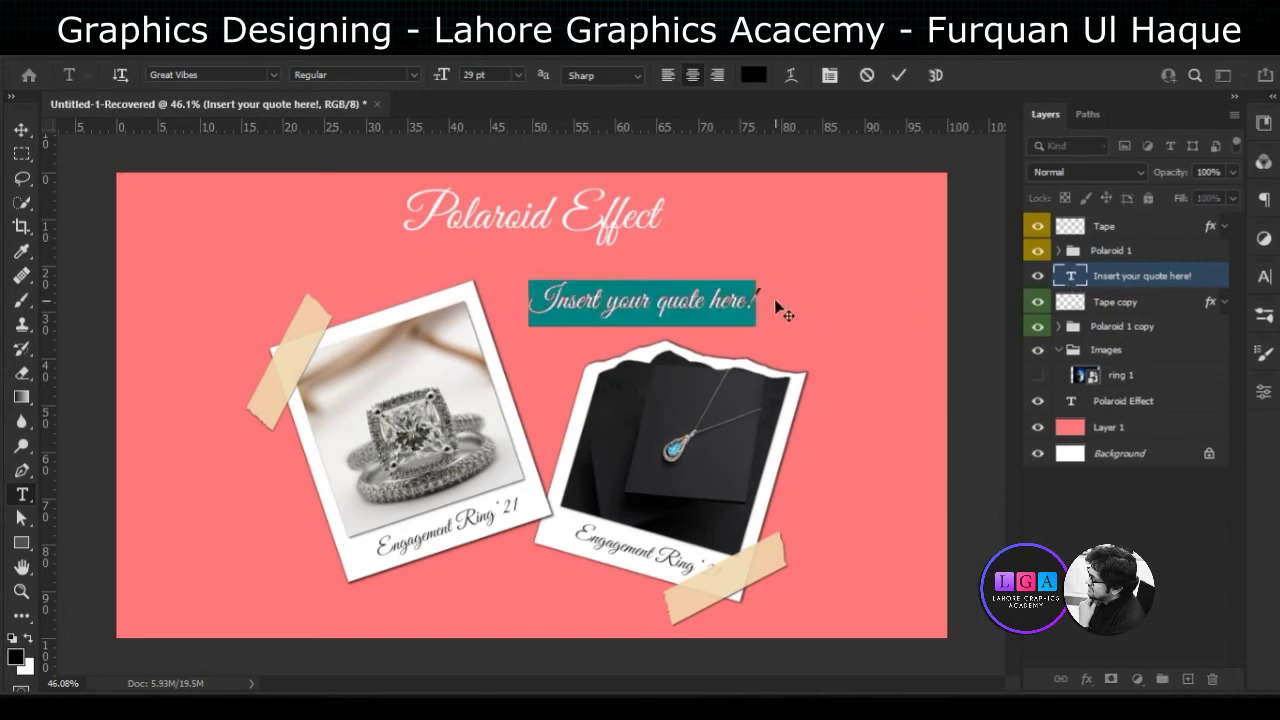
pyautogui.click(762, 297)
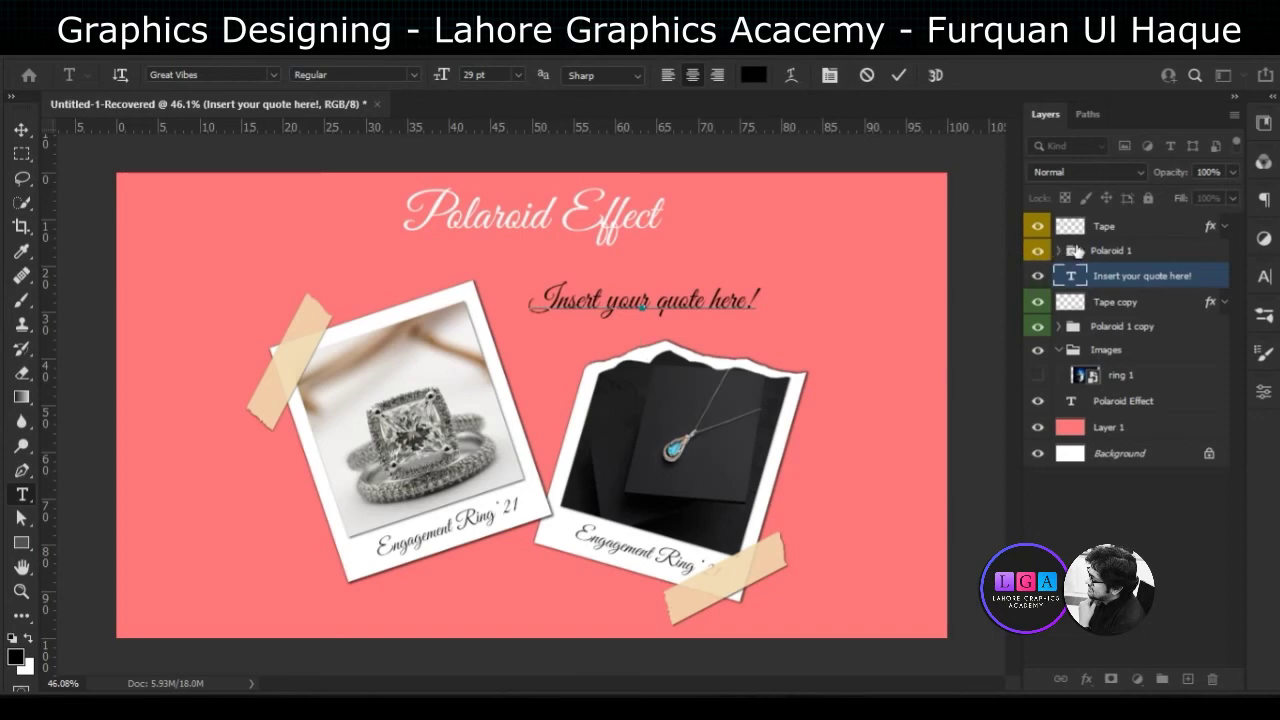
# Add a second line 'Add some more lines here!' and change the first line's '!' to a period
pyautogui.press('Return')
pyautogui.write('Add s')
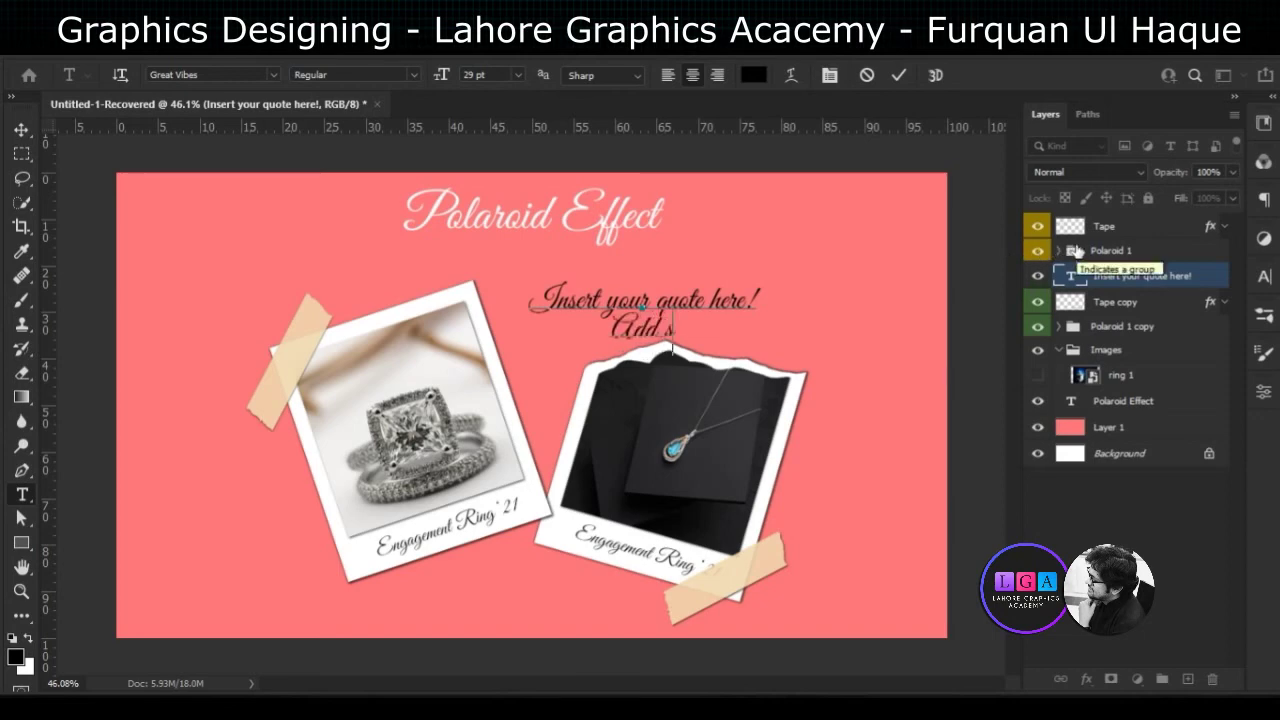
pyautogui.write('ome more lines here!')
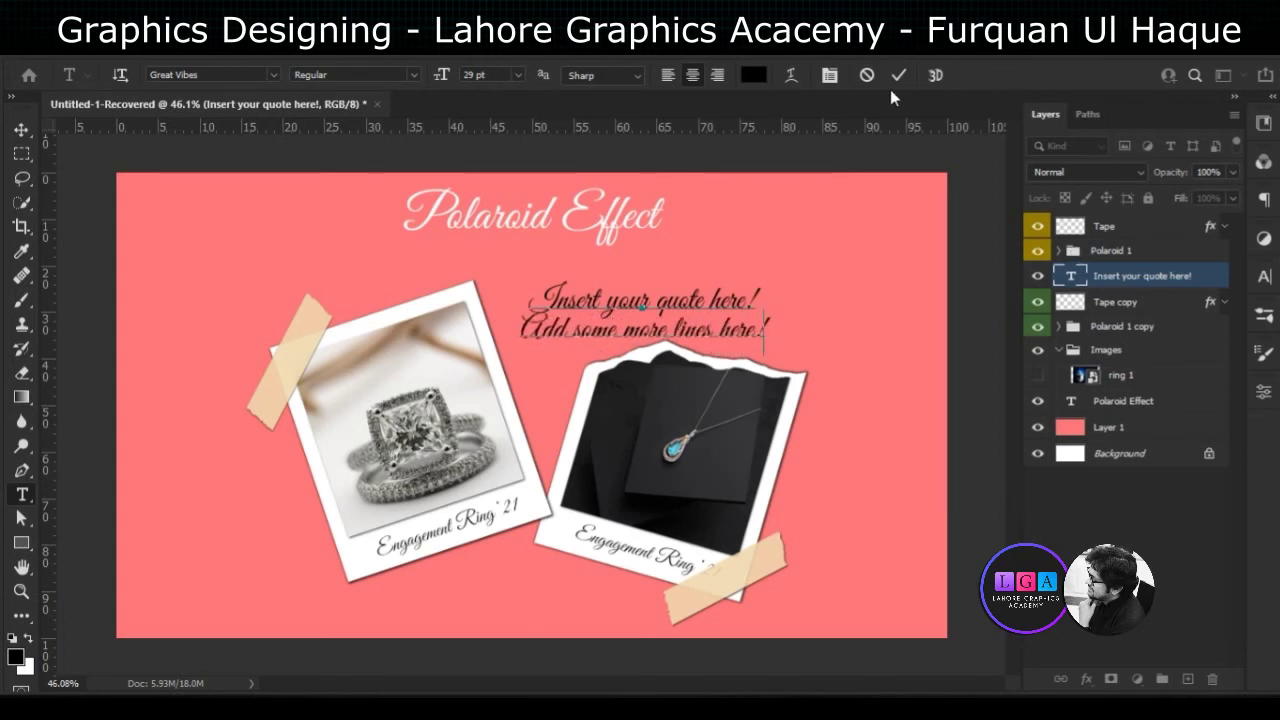
pyautogui.moveTo(767, 300); pyautogui.dragTo(750, 300)
pyautogui.write('.')
pyautogui.click(898, 75)
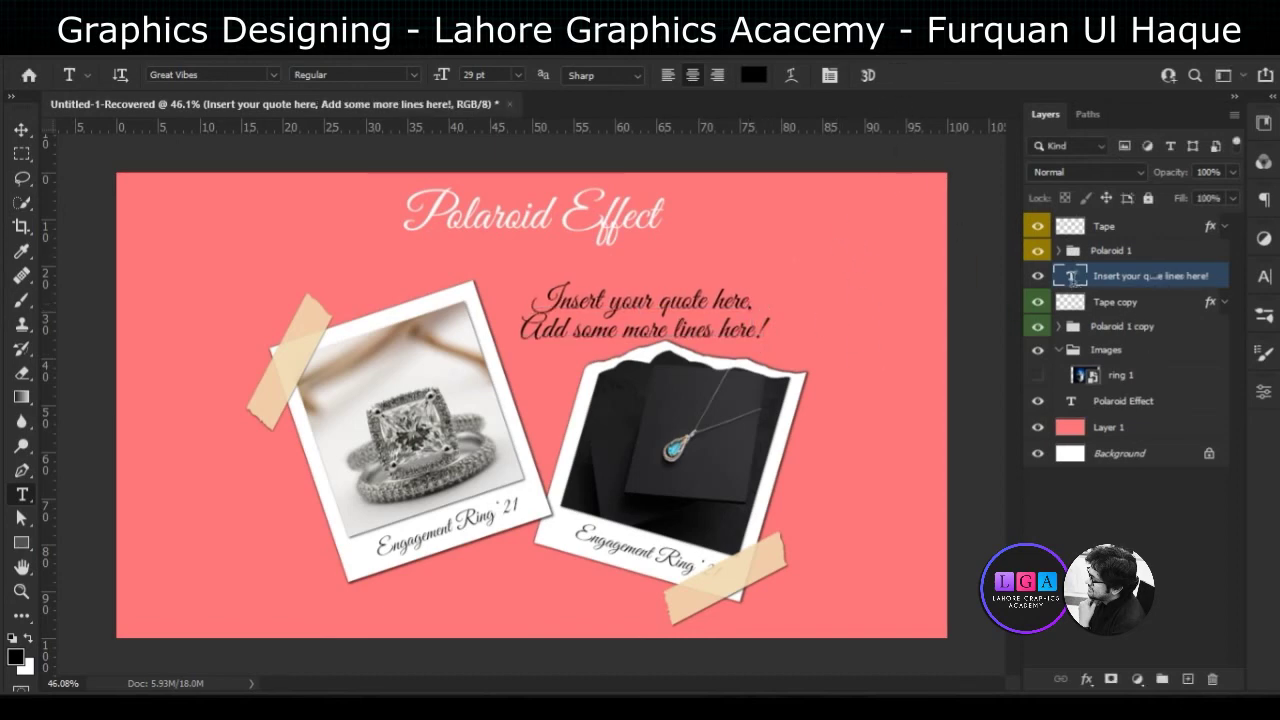
# Colour all the quote text dark red #ac3939
pyautogui.doubleClick(1071, 277)
pyautogui.click(752, 80)
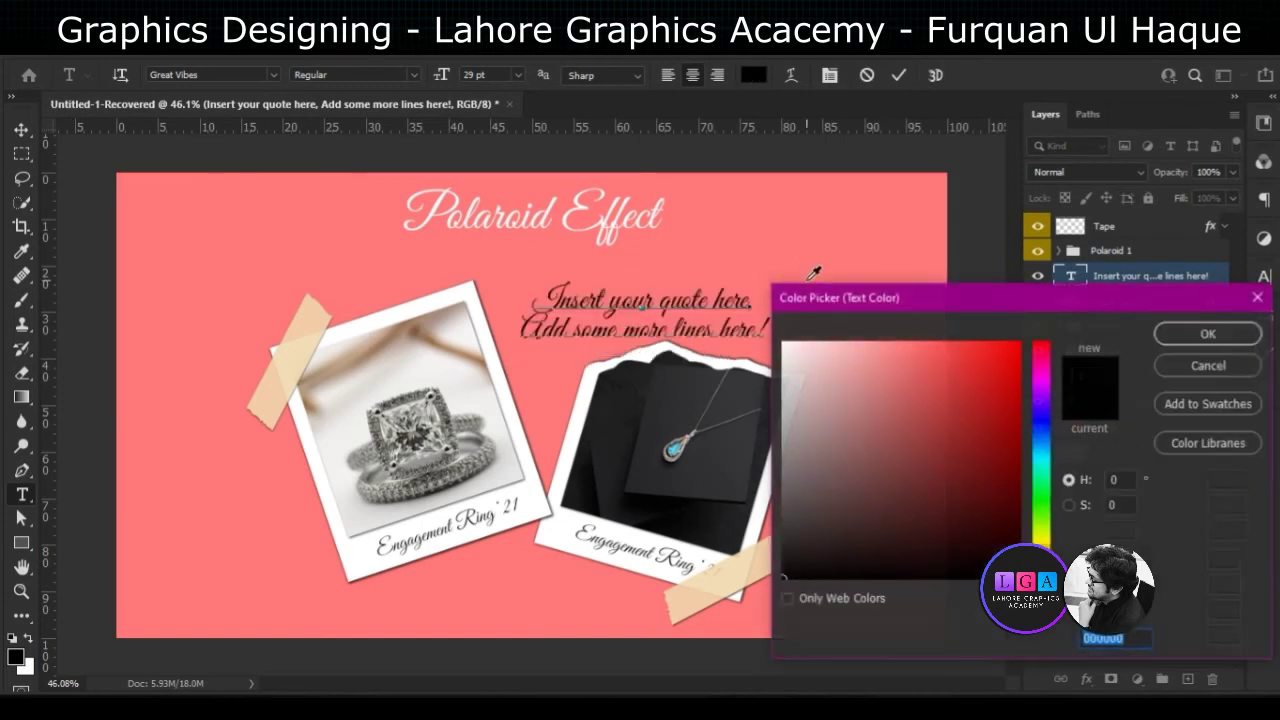
pyautogui.click(791, 220)
pyautogui.moveTo(905, 348)
pyautogui.mouseDown()
pyautogui.moveTo(949, 373)
pyautogui.moveTo(940, 418)
pyautogui.mouseUp()
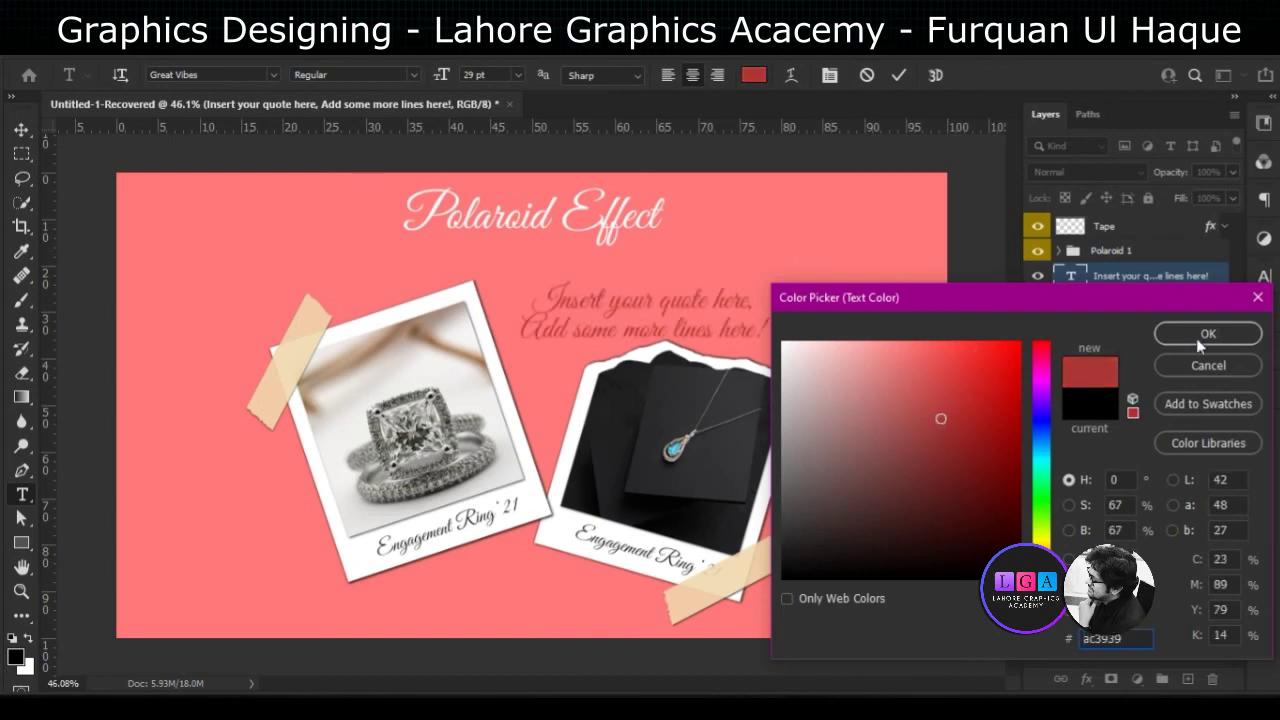
pyautogui.click(1196, 338)
pyautogui.click(899, 75)
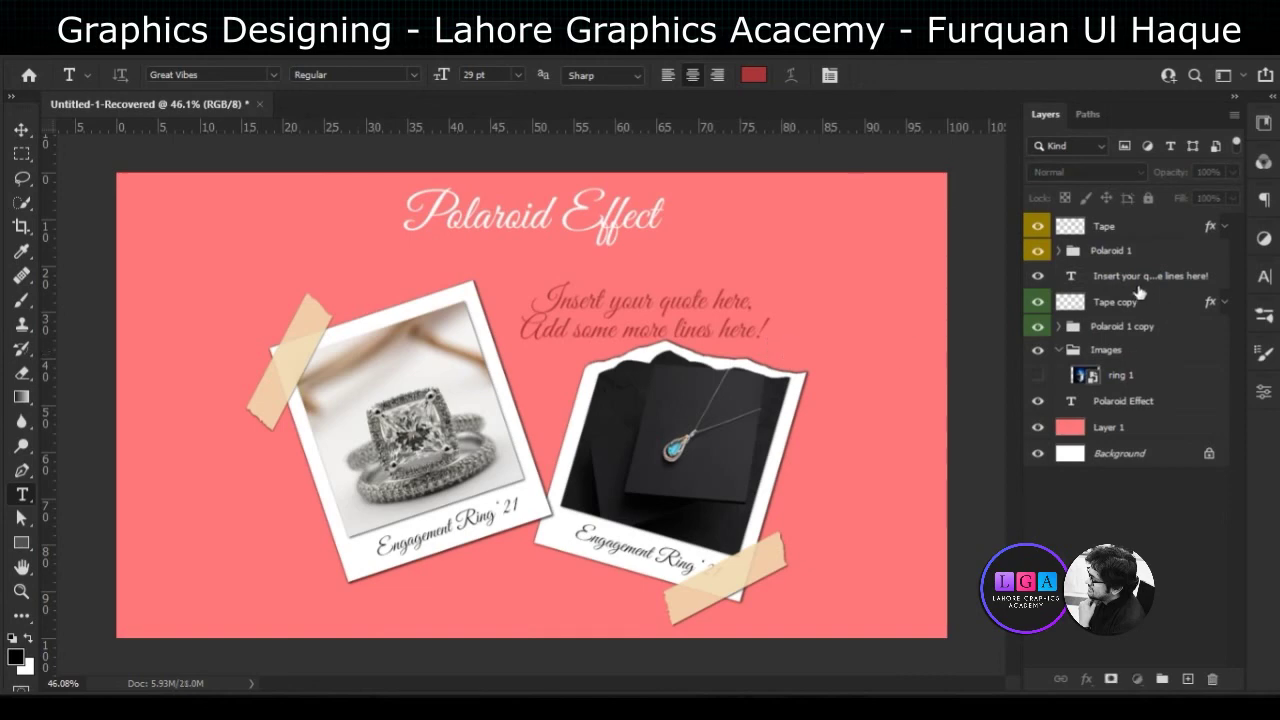
pyautogui.click(1140, 278)
pyautogui.hotkey('ctrl', 't')
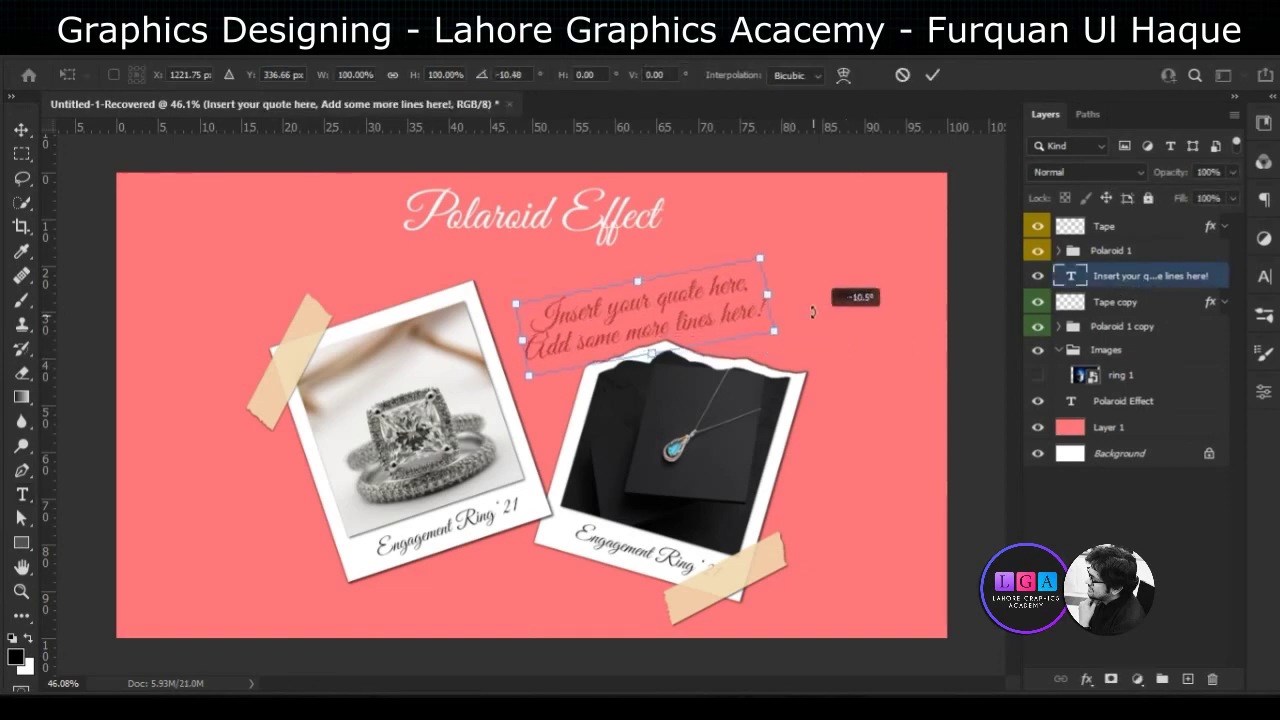
# Tilt the quote about 13° counter-clockwise, shrink it, and place it below the ring polaroid
pyautogui.moveTo(817, 346); pyautogui.dragTo(845, 290)
pyautogui.moveTo(684, 318); pyautogui.dragTo(496, 638)
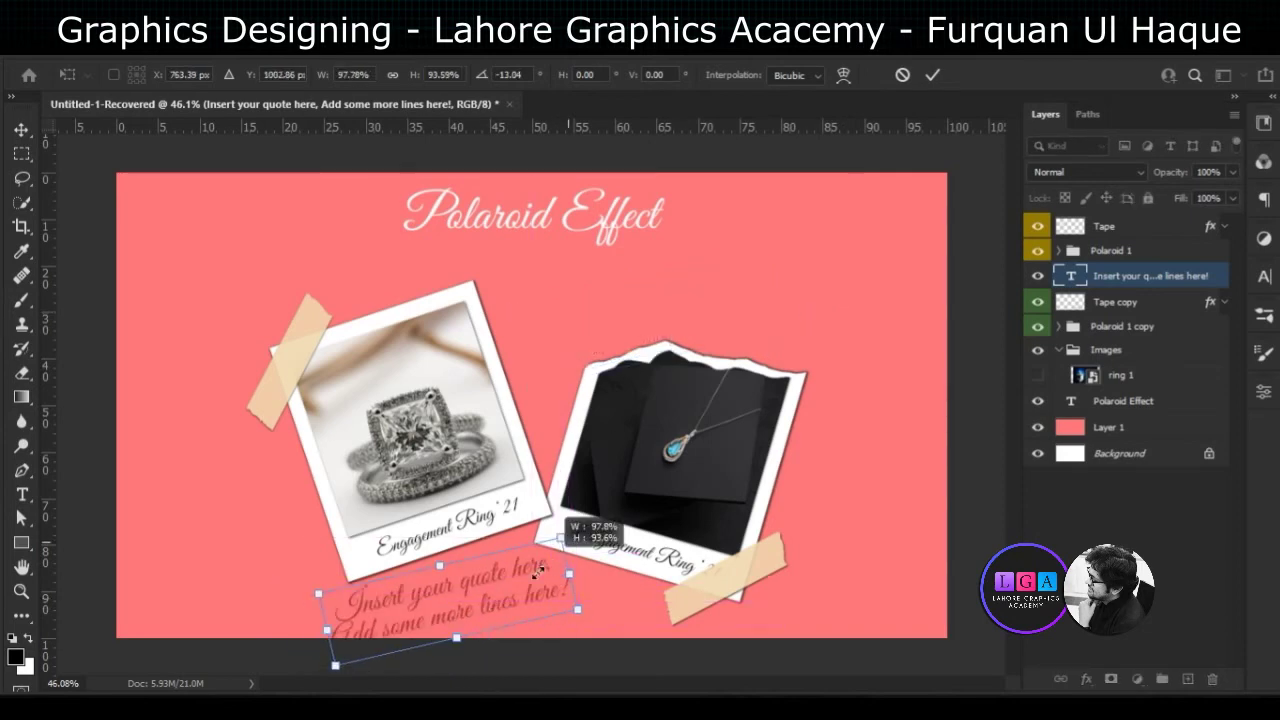
pyautogui.moveTo(558, 538)
pyautogui.mouseDown()
pyautogui.moveTo(522, 578)
pyautogui.moveTo(533, 538)
pyautogui.mouseUp()
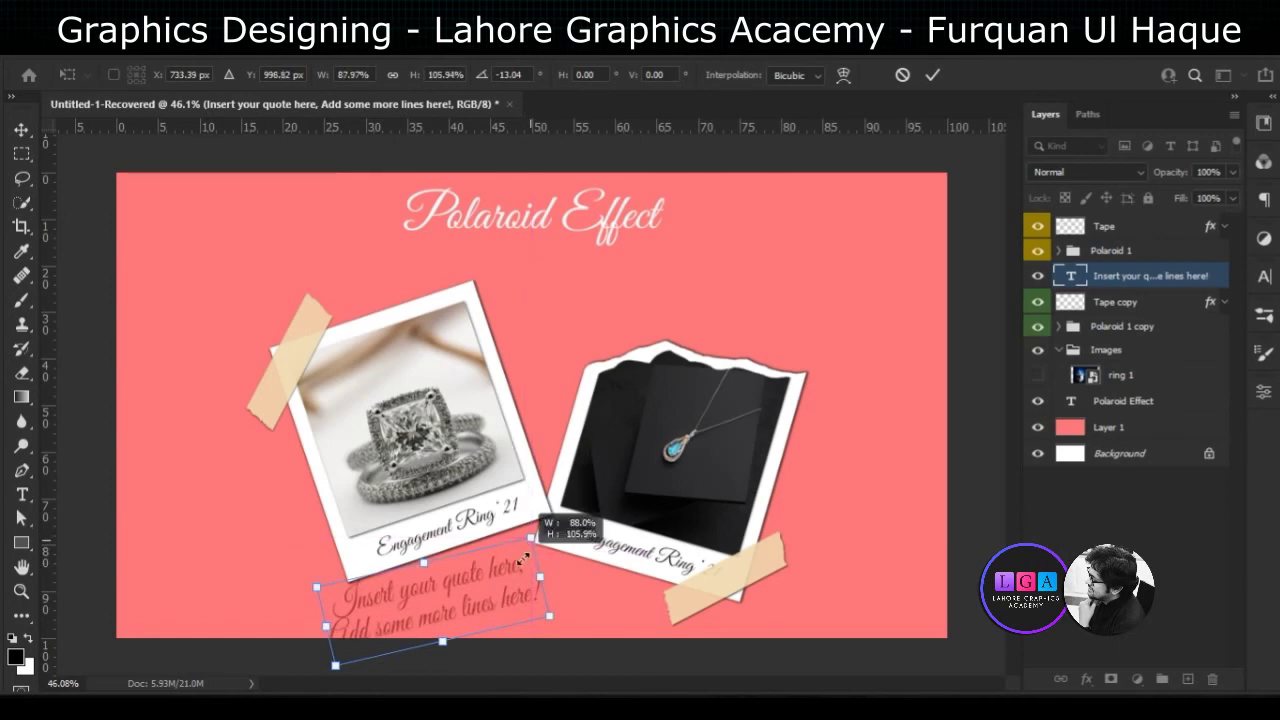
pyautogui.moveTo(533, 538); pyautogui.dragTo(522, 560)
pyautogui.moveTo(496, 602)
pyautogui.mouseDown()
pyautogui.moveTo(550, 544)
pyautogui.moveTo(551, 568)
pyautogui.moveTo(517, 580)
pyautogui.moveTo(576, 593)
pyautogui.mouseUp()
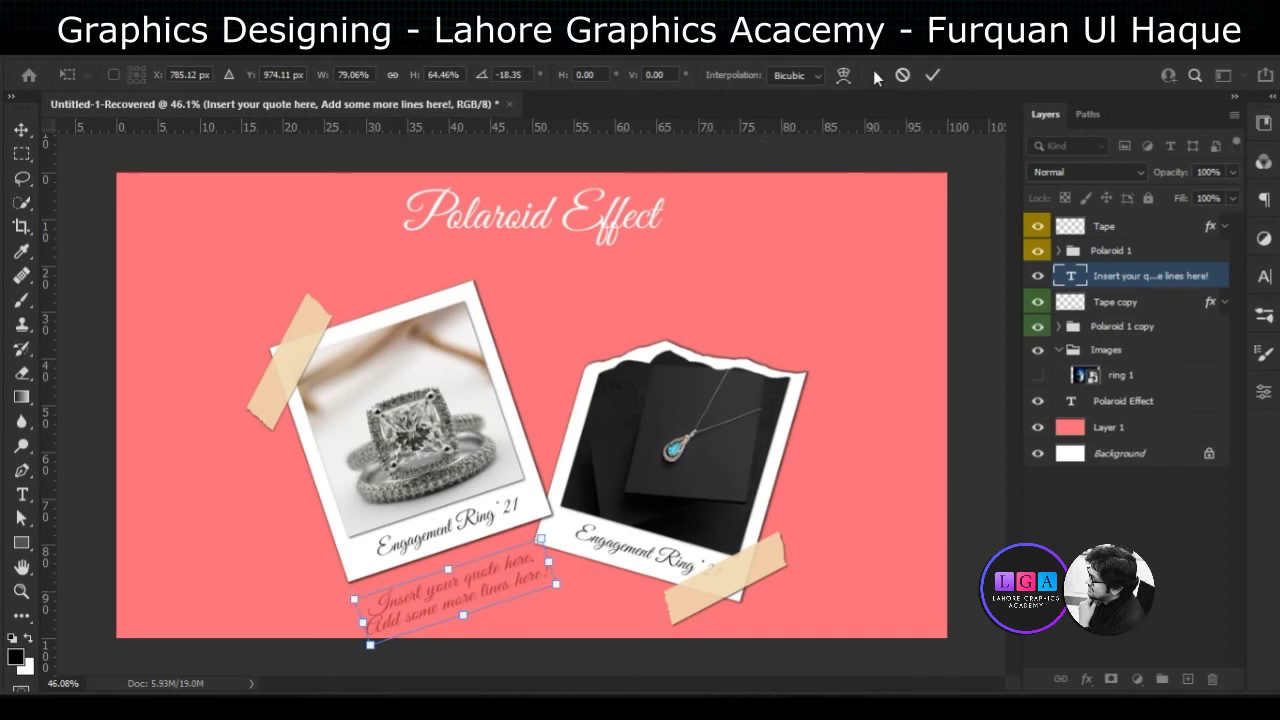
pyautogui.click(930, 76)
# Nudge the quote text slightly left and down with the Move tool
pyautogui.press('t')
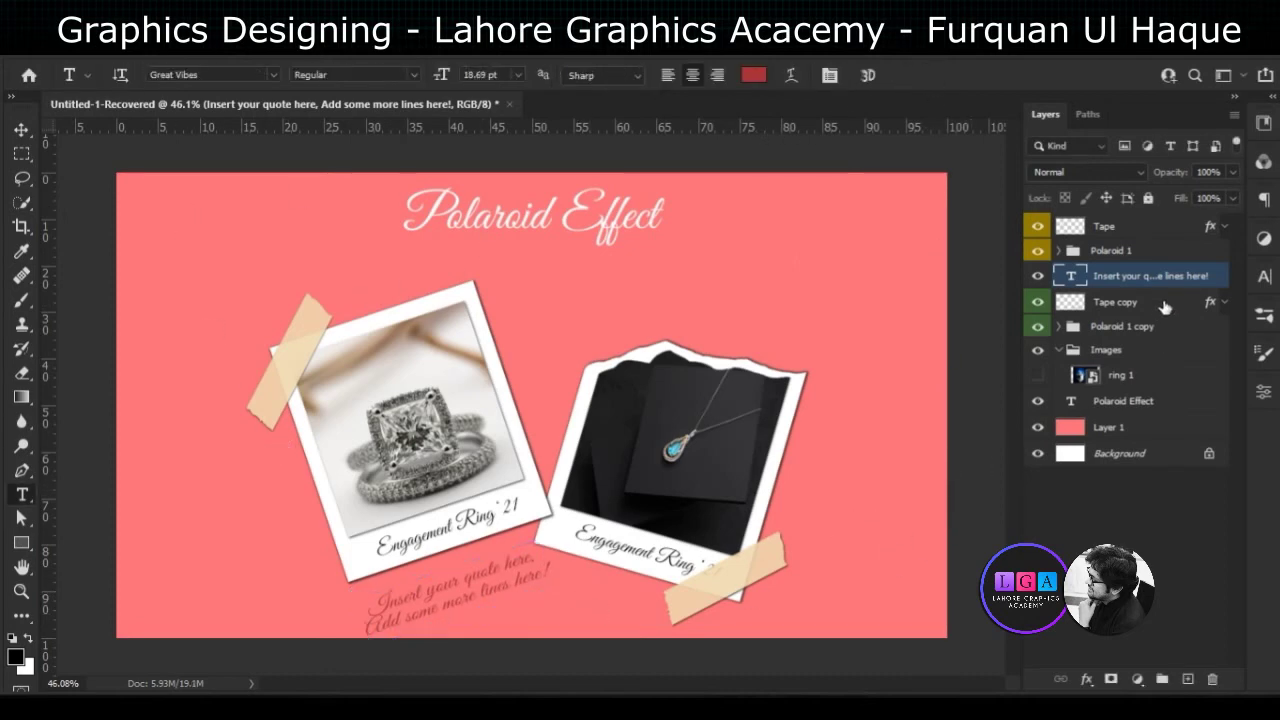
pyautogui.press('v')
pyautogui.moveTo(456, 577); pyautogui.dragTo(449, 583)
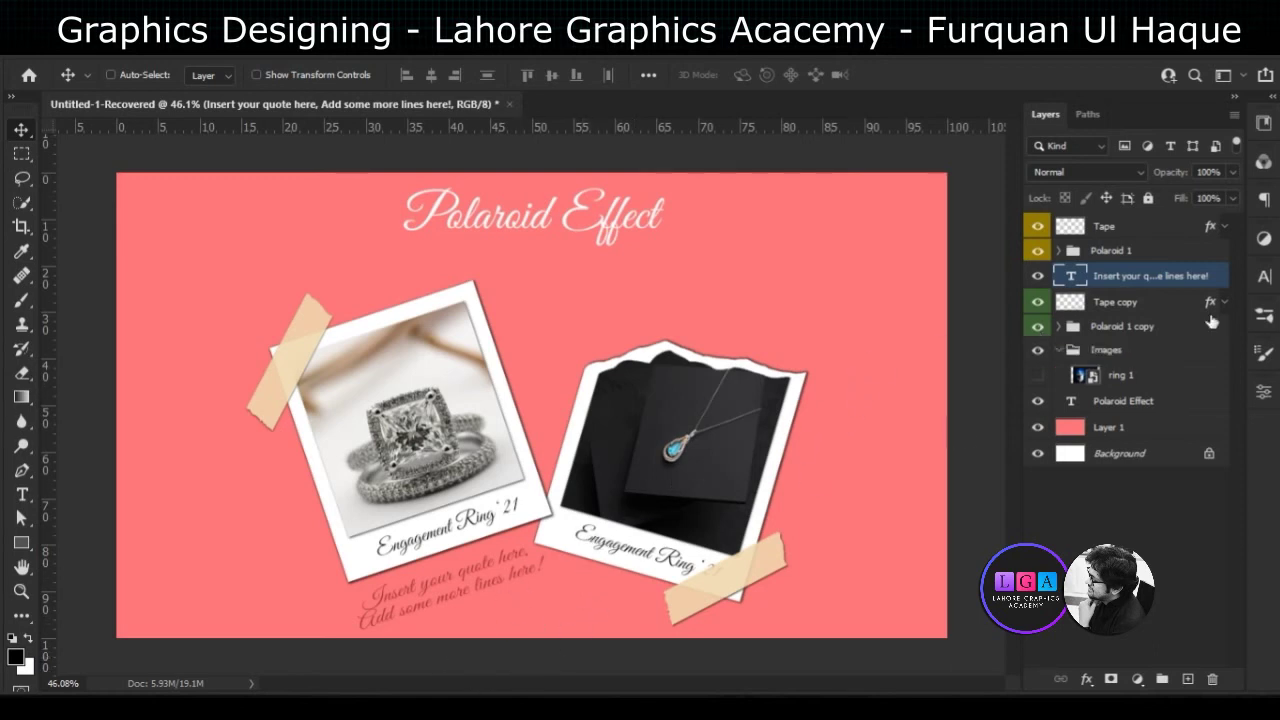
pyautogui.click(1133, 327)
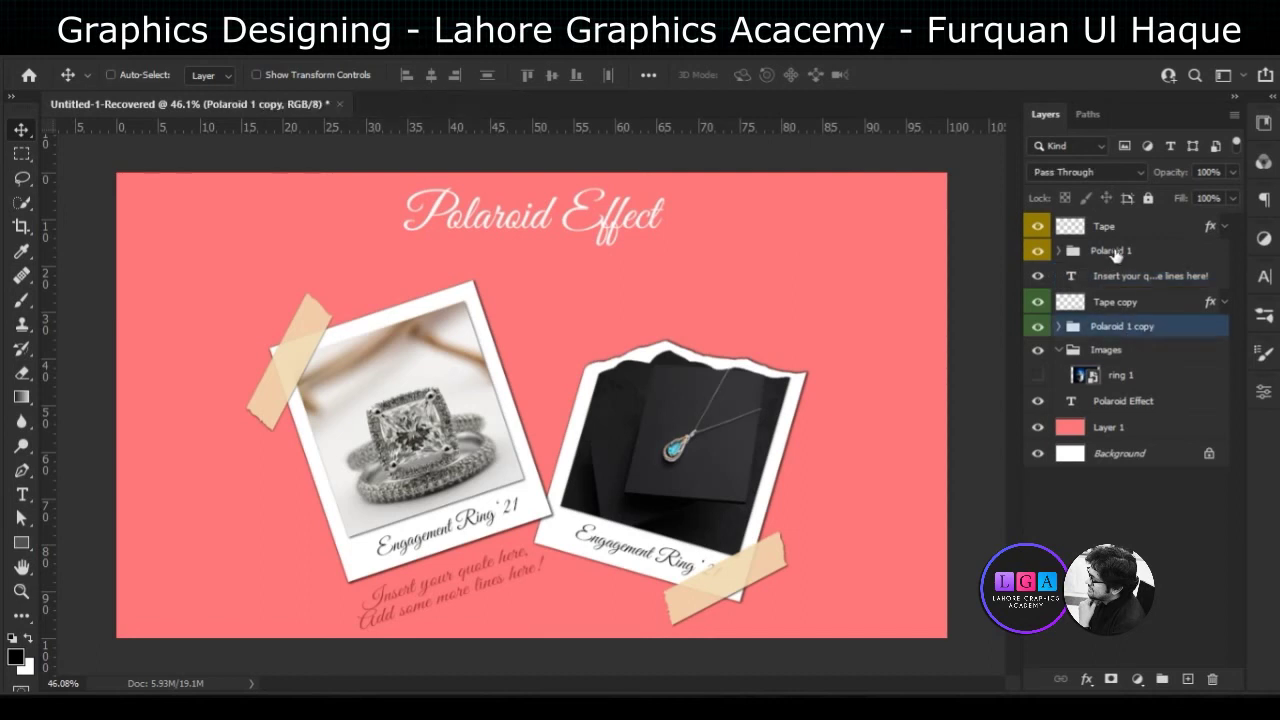
# Move both polaroids, their tapes and the quote up a little
pyautogui.keyDown('shift'); pyautogui.click(1106, 230); pyautogui.keyUp('shift')
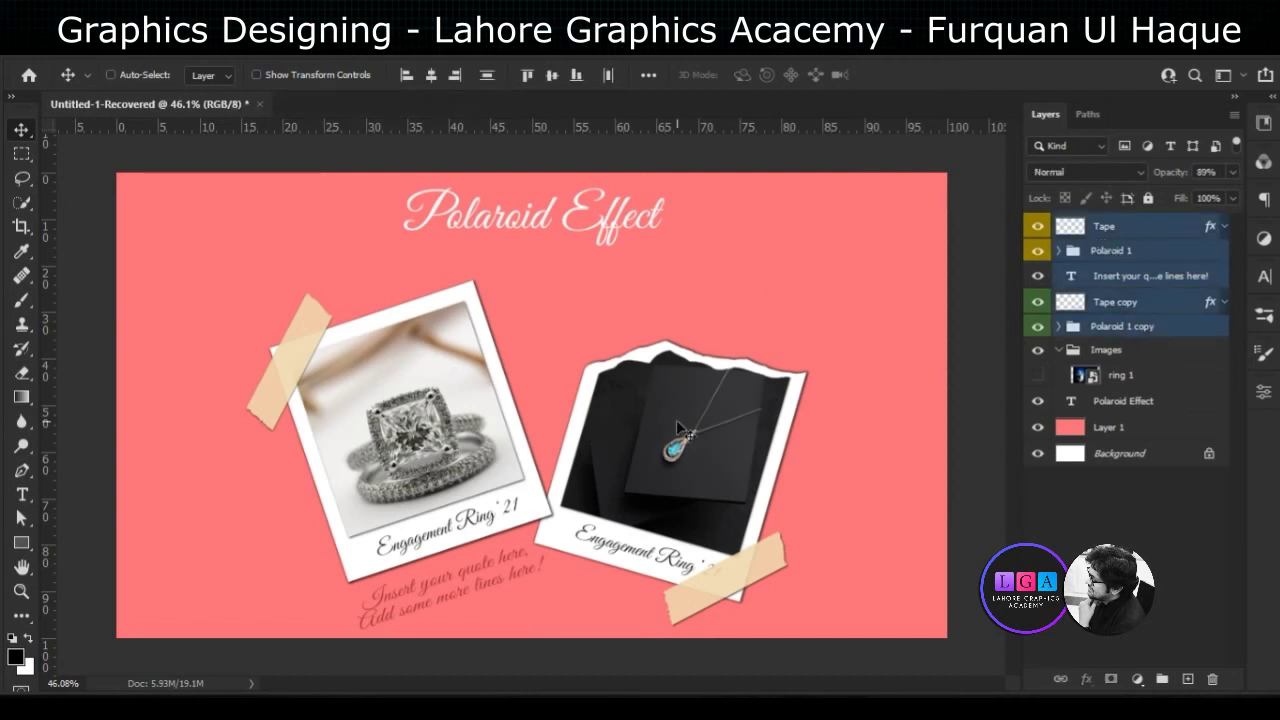
pyautogui.moveTo(678, 428); pyautogui.dragTo(679, 408)
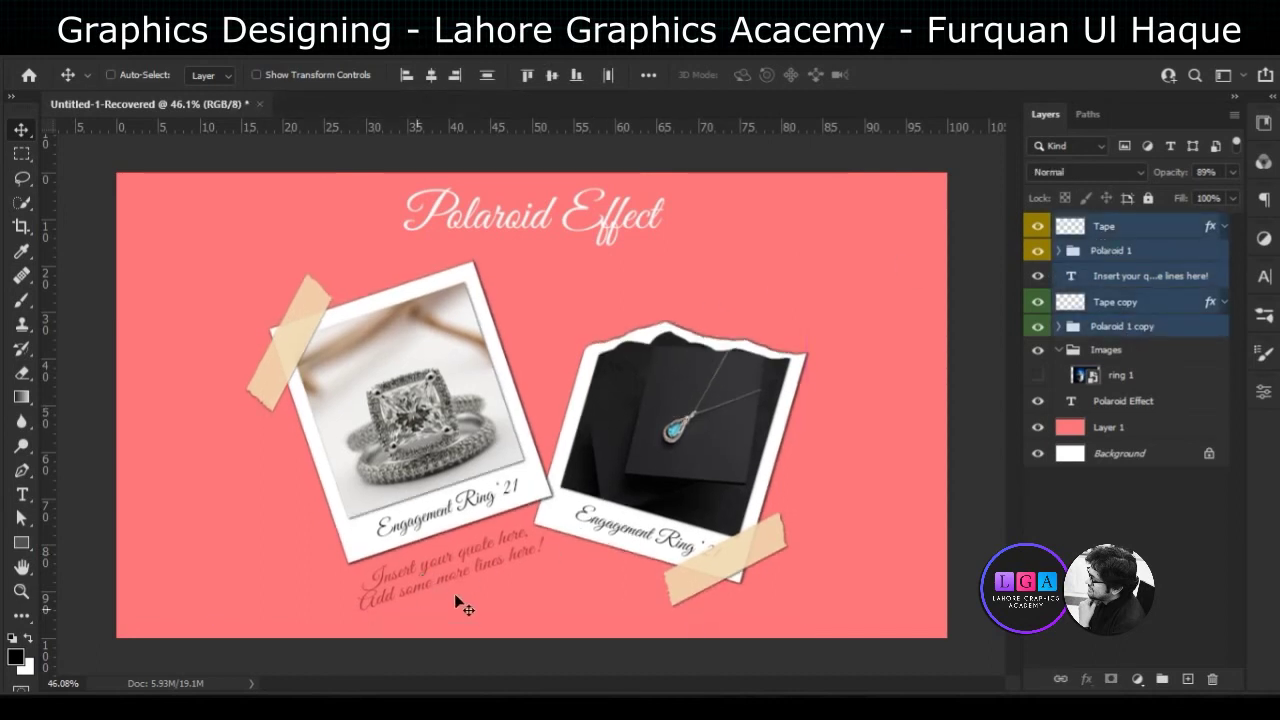
pyautogui.click(1154, 547)
pyautogui.keyDown('ctrl'); pyautogui.click(510, 568); pyautogui.keyUp('ctrl')
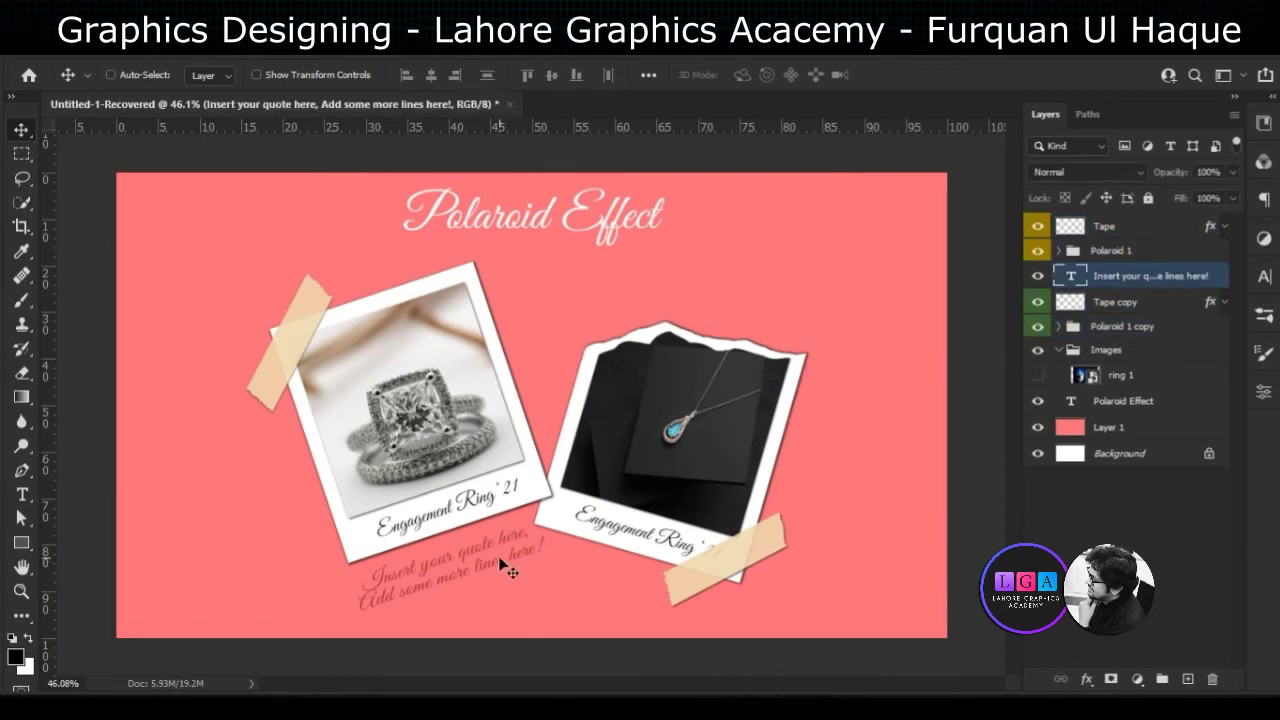
pyautogui.moveTo(510, 568); pyautogui.dragTo(508, 567)
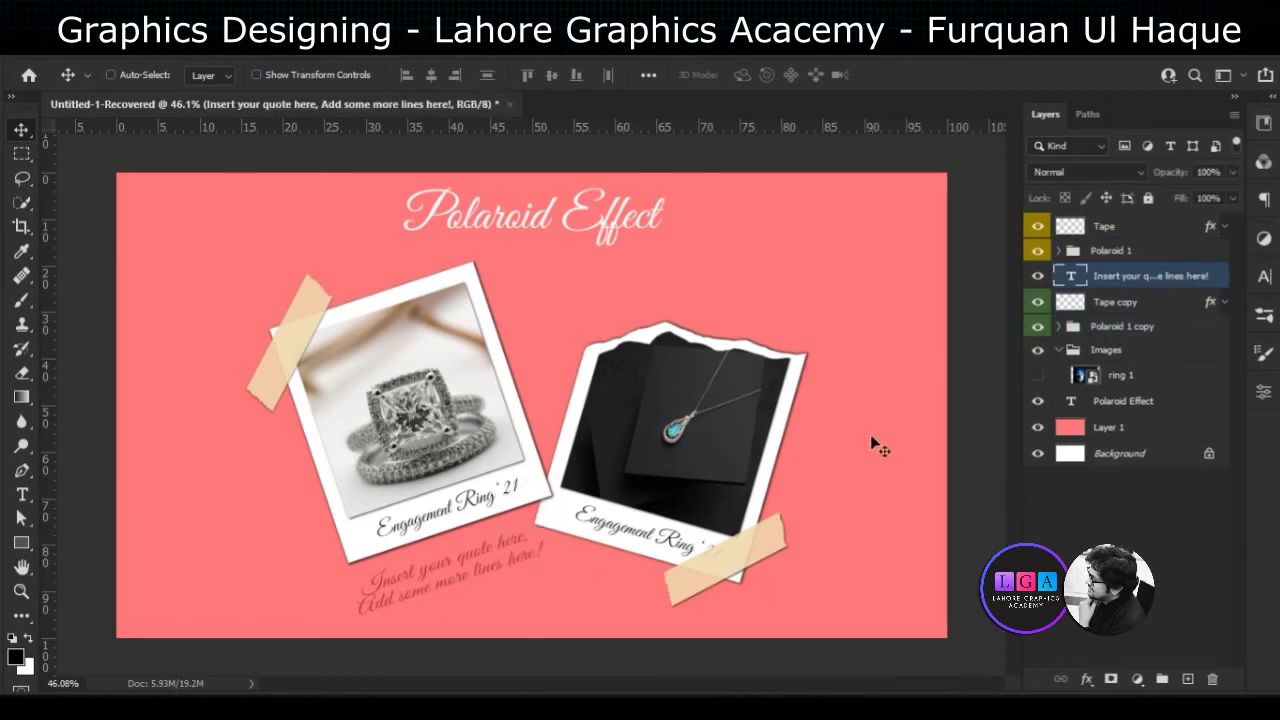
# Recolour the quote a deeper red, then duplicate the quote layer
pyautogui.doubleClick(1070, 280)
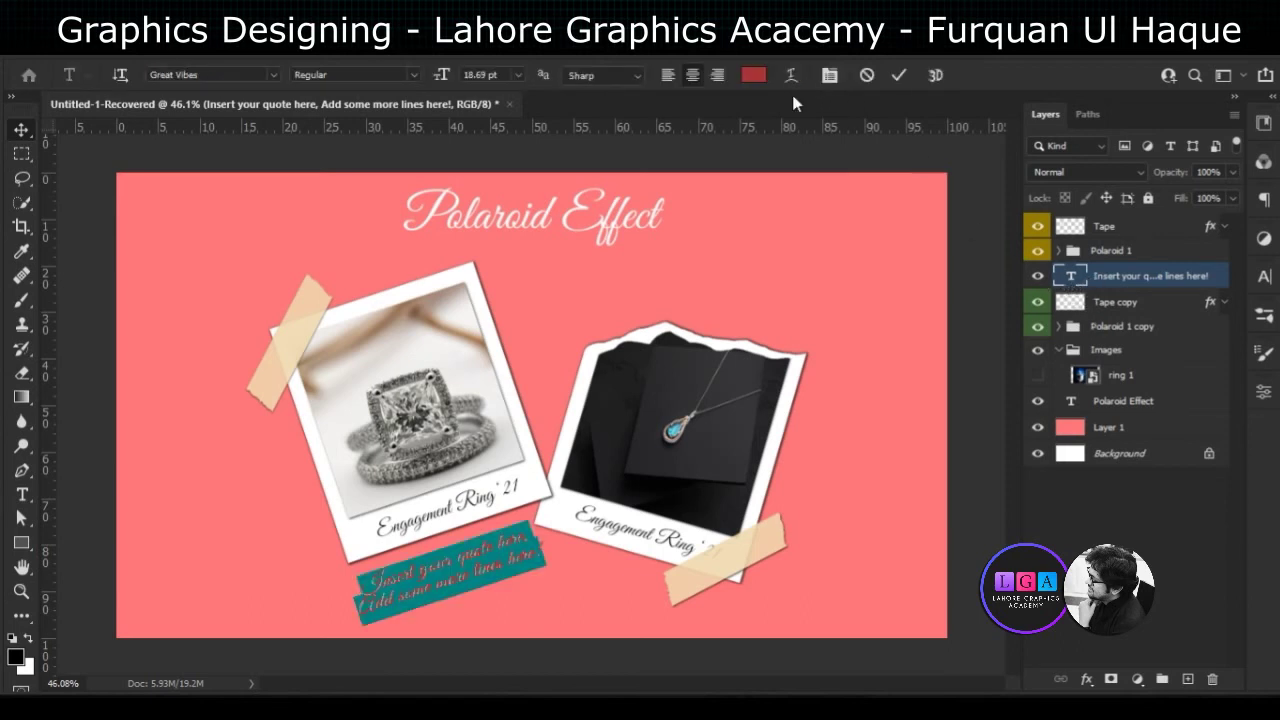
pyautogui.click(753, 75)
pyautogui.moveTo(950, 425); pyautogui.dragTo(969, 439)
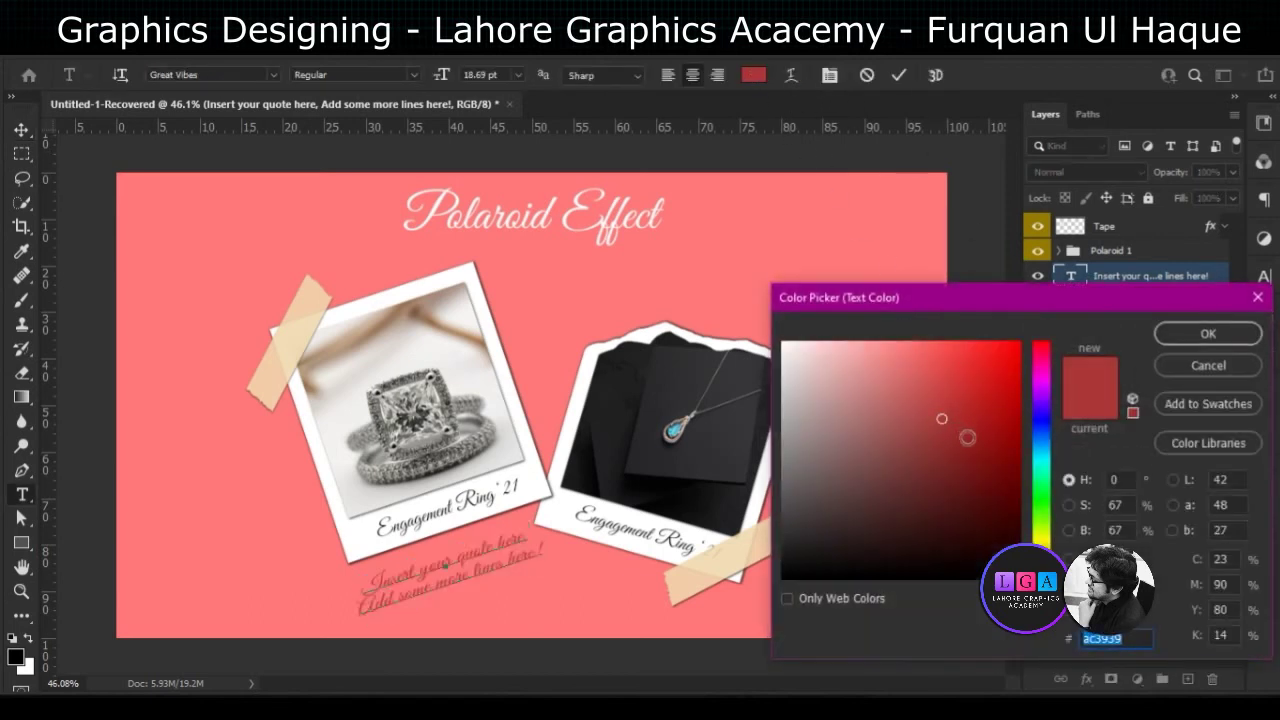
pyautogui.click(1190, 330)
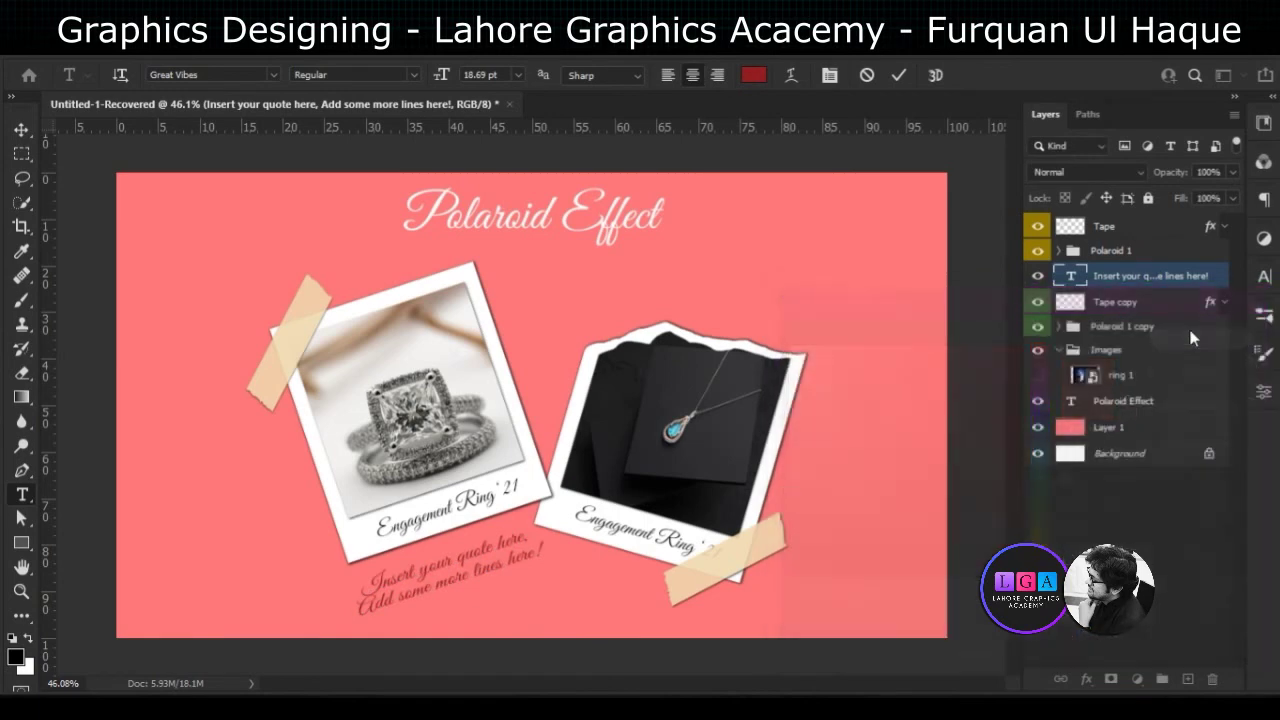
pyautogui.click(899, 75)
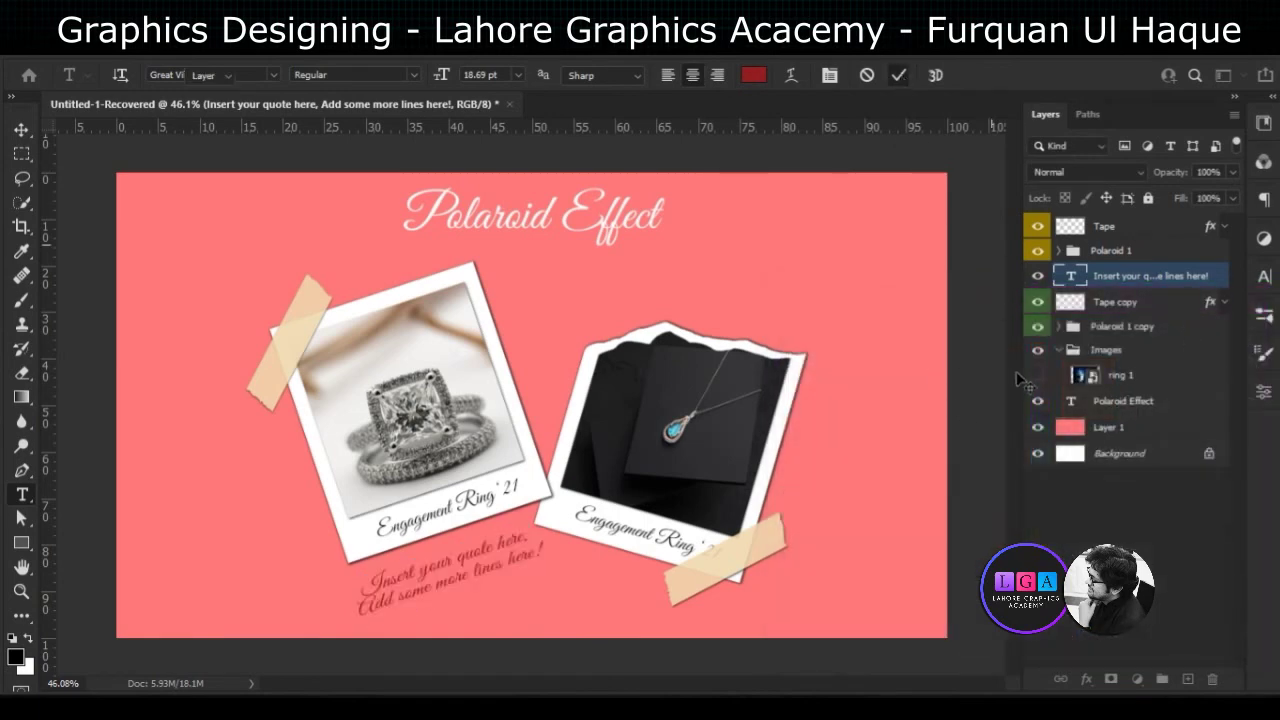
pyautogui.press('v')
pyautogui.hotkey('ctrl', 'j')
# Place the copied quote, rotated, above the necklace polaroid at the top right
pyautogui.moveTo(1071, 290); pyautogui.dragTo(1082, 226)
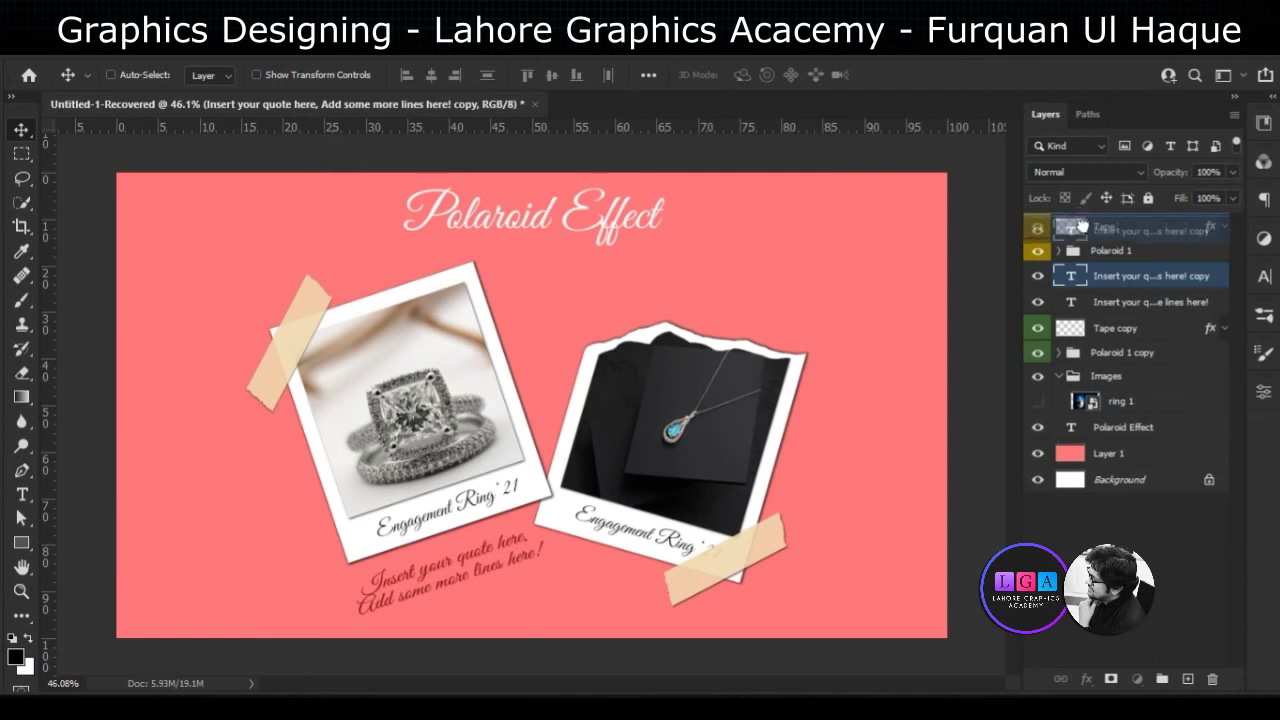
pyautogui.moveTo(527, 535)
pyautogui.mouseDown()
pyautogui.moveTo(704, 320)
pyautogui.moveTo(712, 252)
pyautogui.mouseUp()
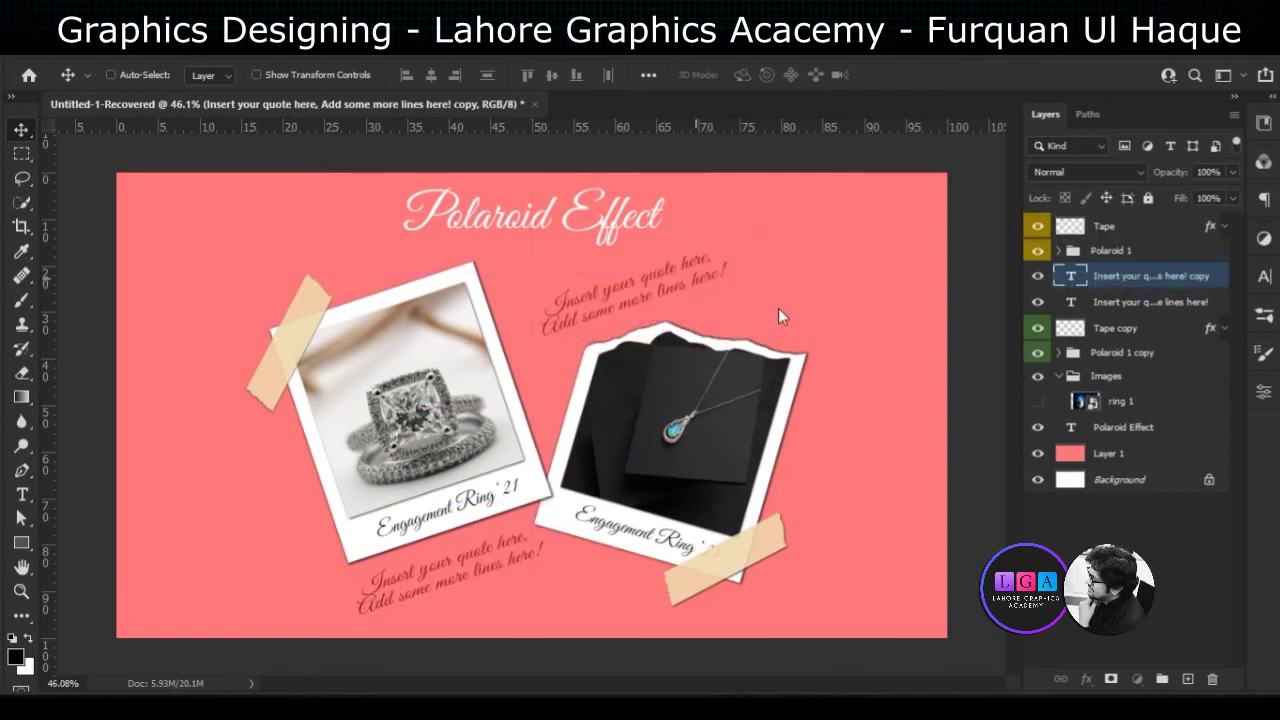
pyautogui.hotkey('ctrl', 't')
pyautogui.moveTo(766, 330)
pyautogui.mouseDown()
pyautogui.moveTo(768, 347)
pyautogui.moveTo(708, 326)
pyautogui.mouseUp()
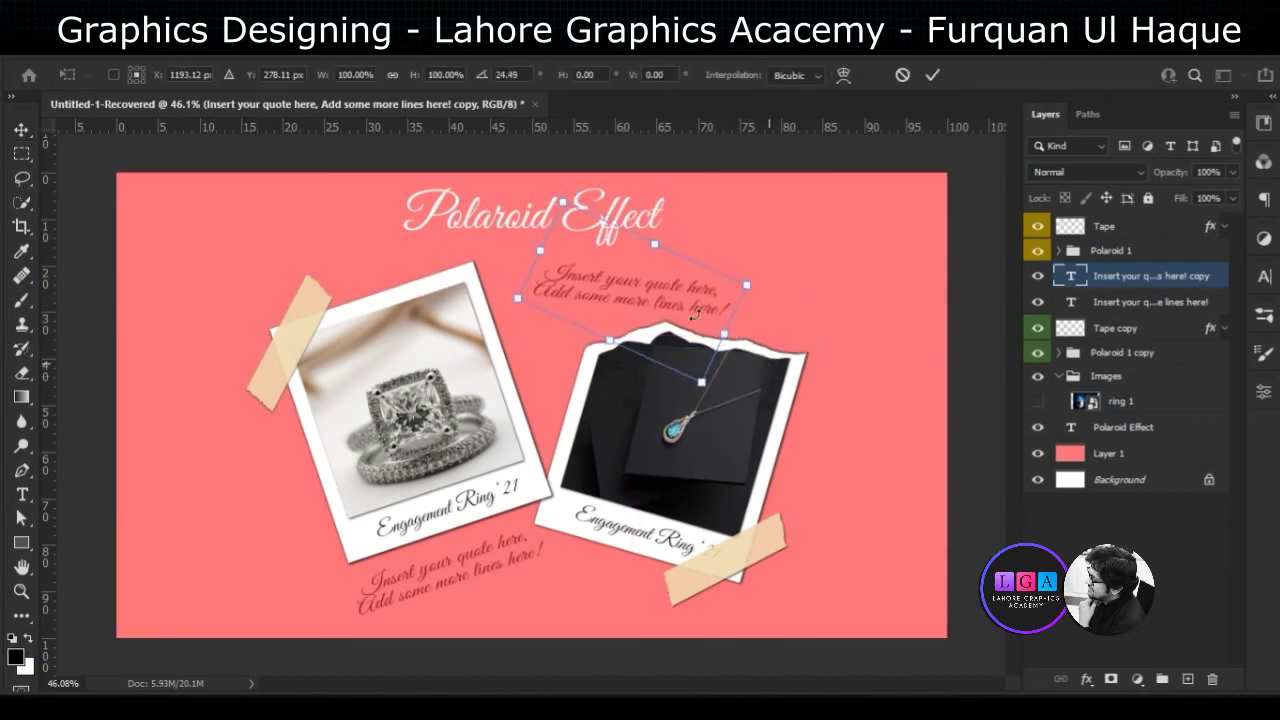
pyautogui.moveTo(680, 308); pyautogui.dragTo(762, 314)
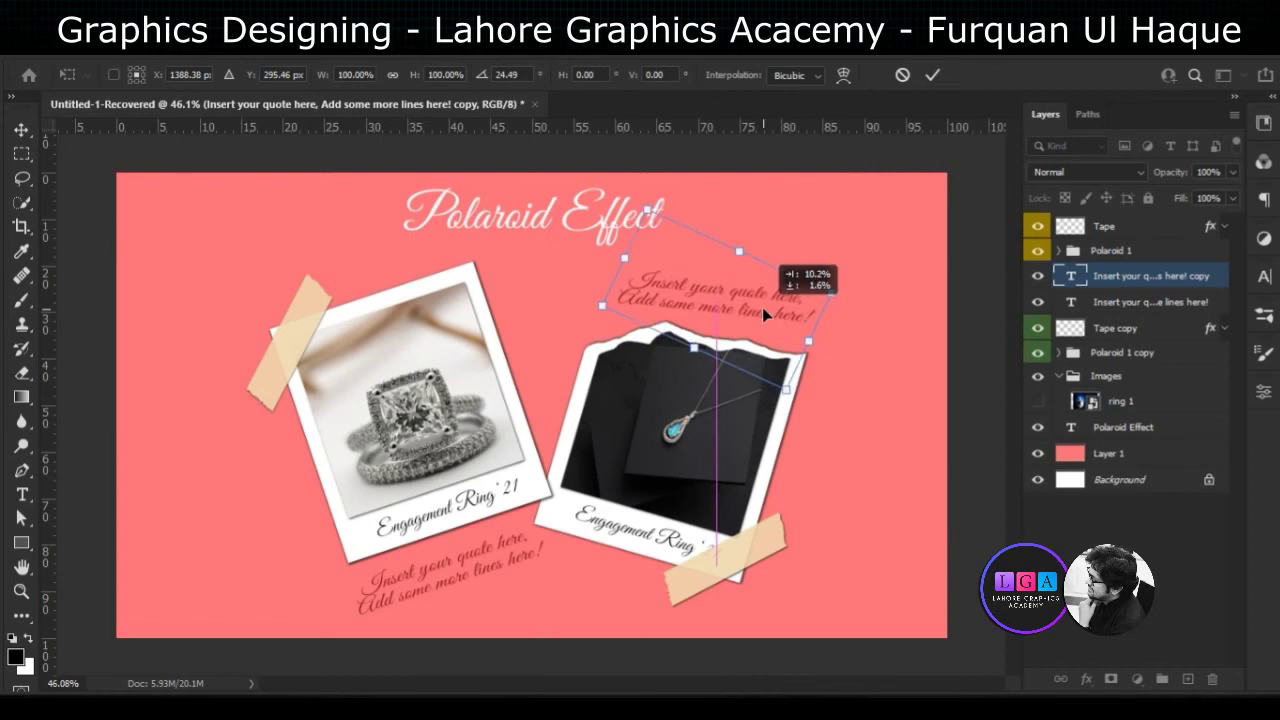
pyautogui.click(932, 75)
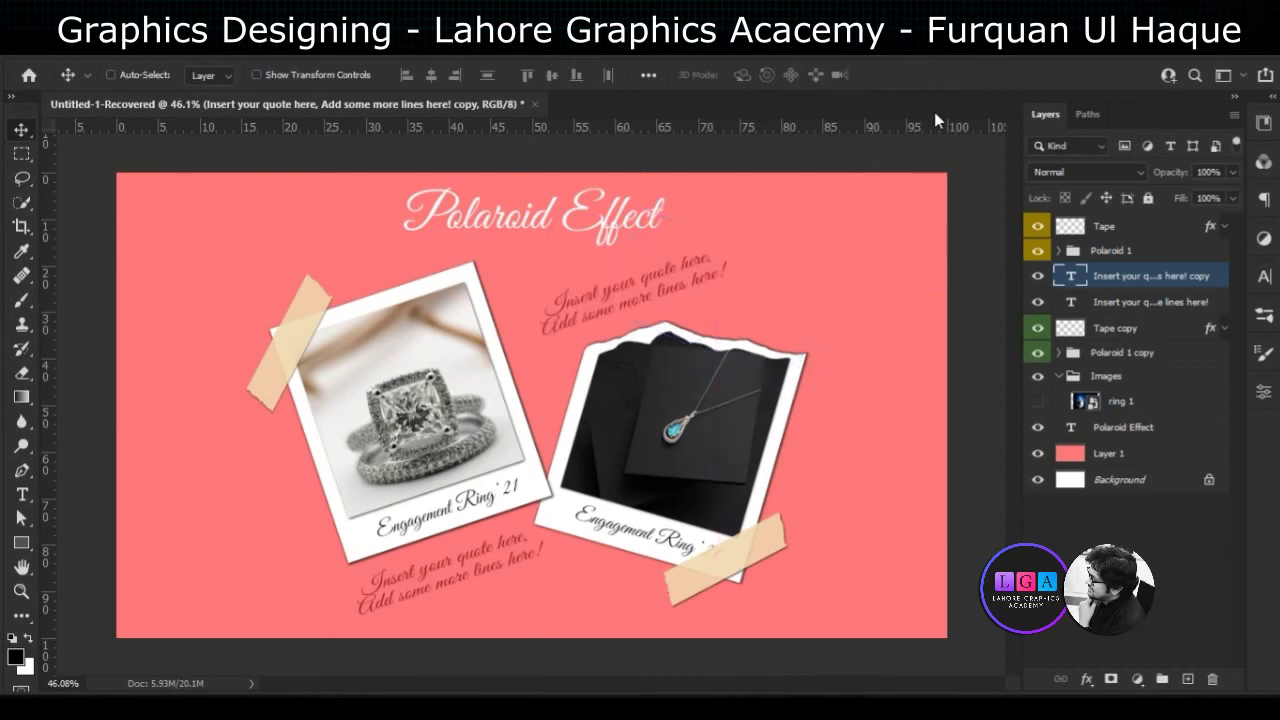
pyautogui.hotkey('ctrl', 'z')
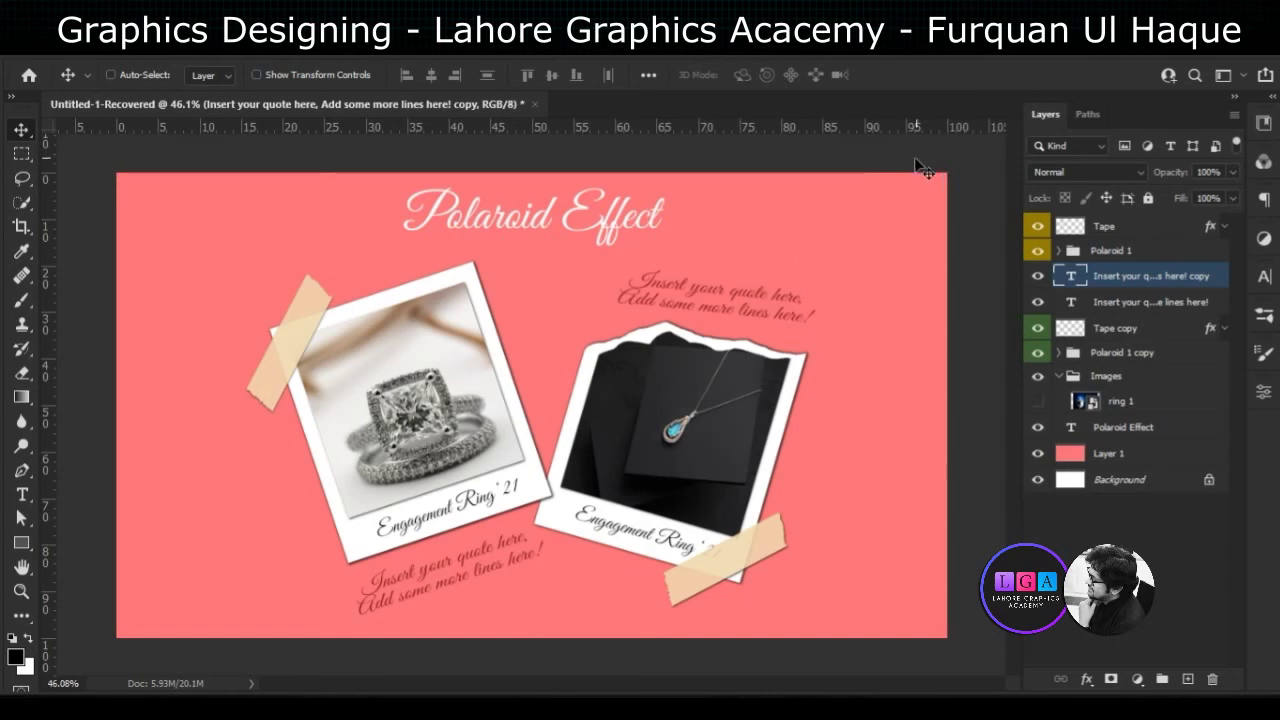
# Hide the Polaroid Effect title, collapse the Images group, and select Polaroid 1 copy through Tape
pyautogui.click(1037, 428)
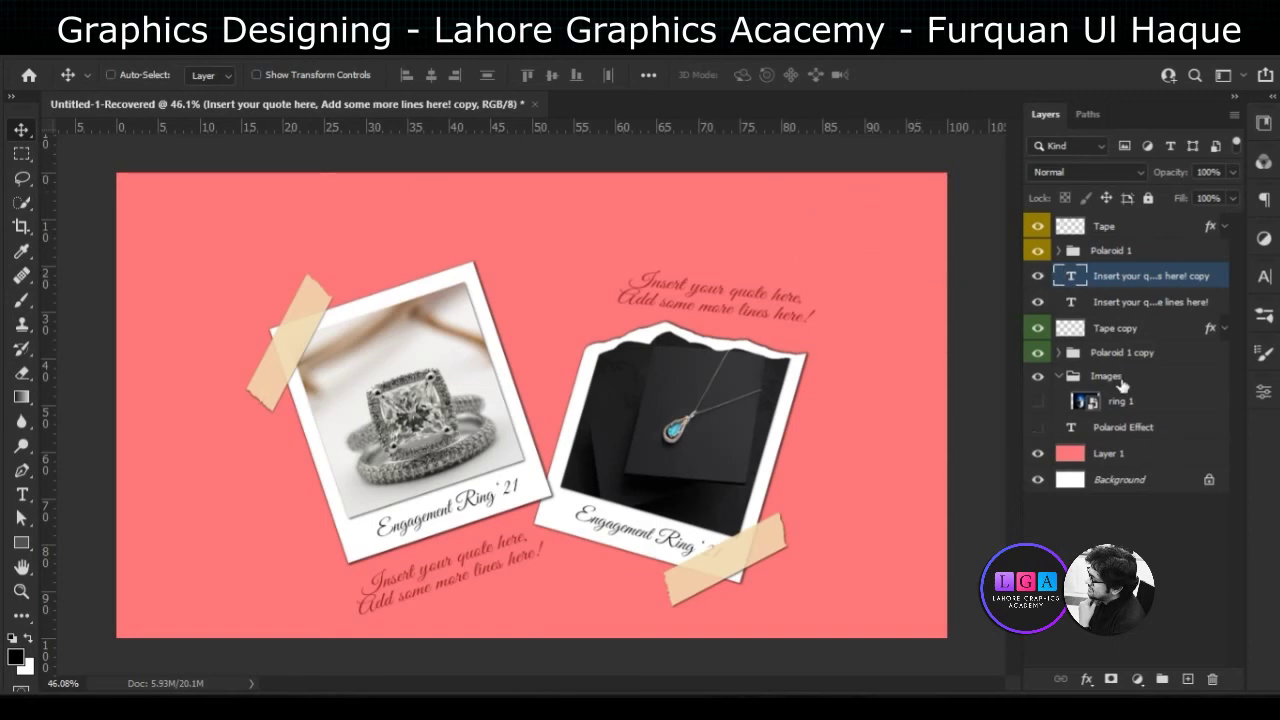
pyautogui.click(1059, 377)
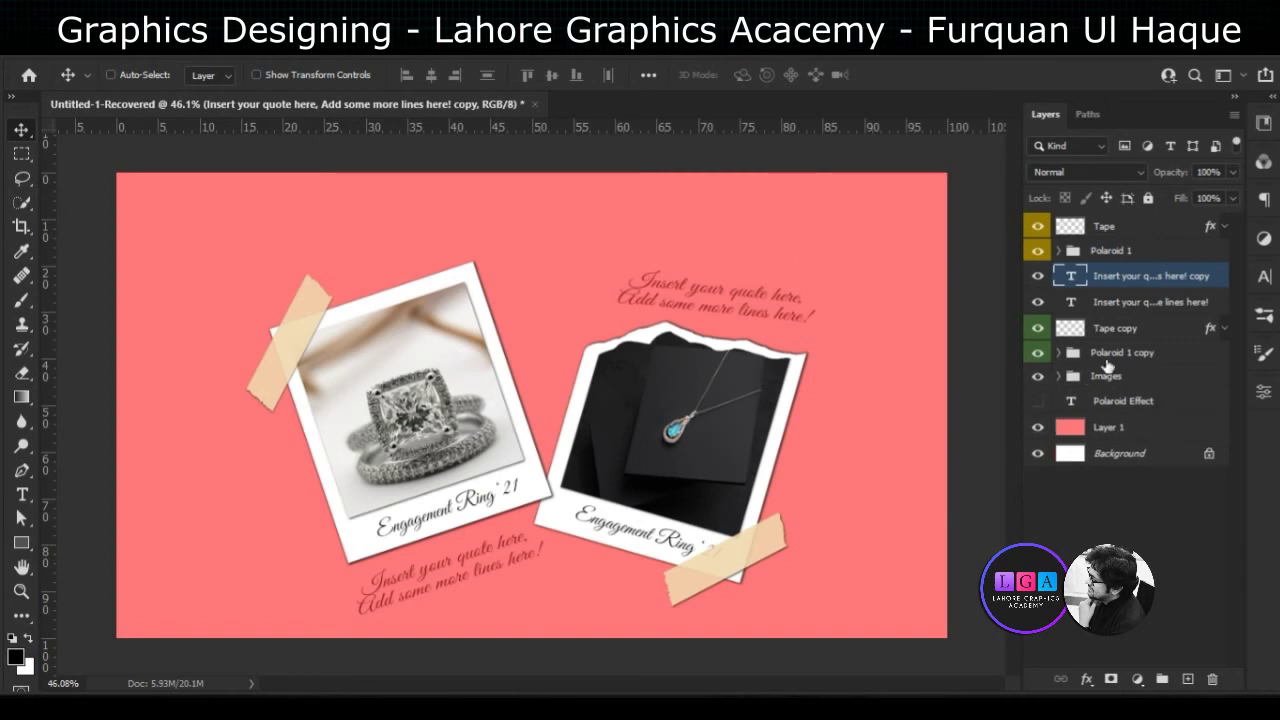
pyautogui.click(1105, 345)
pyautogui.keyDown('shift'); pyautogui.click(1114, 240); pyautogui.keyUp('shift')
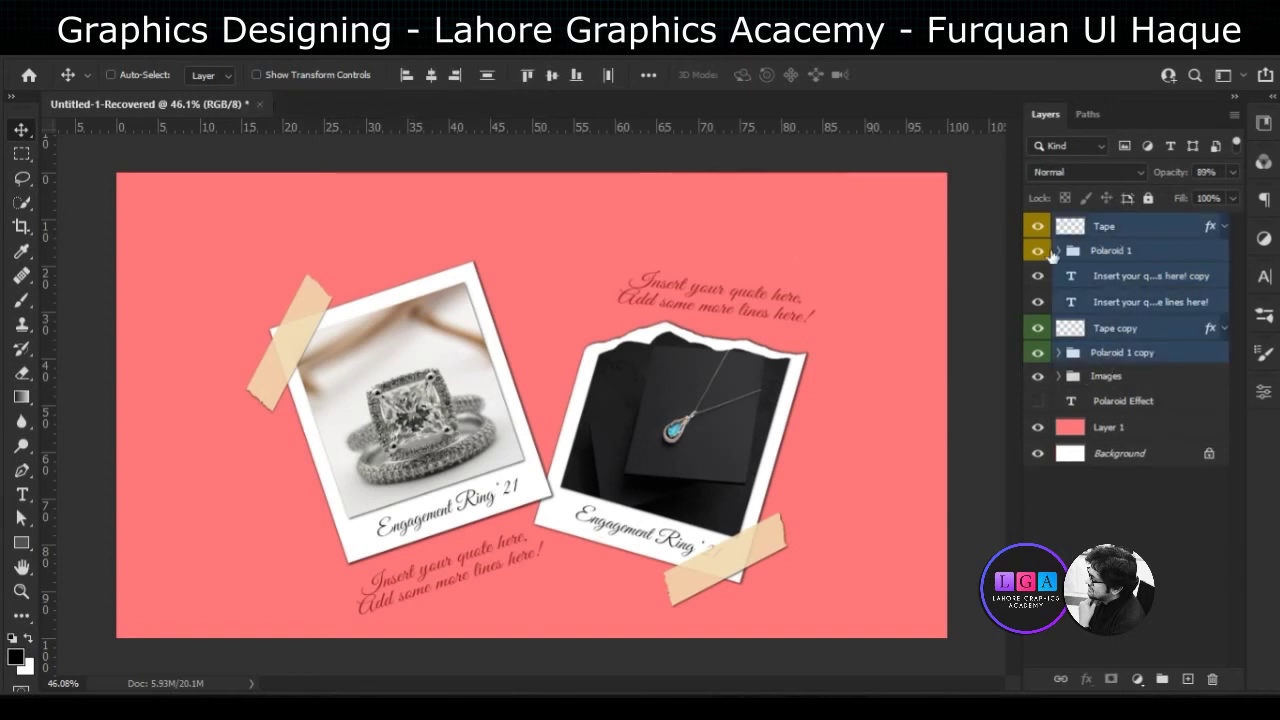
# Shift the layout up, then duplicate only the polaroids and tapes, excluding the quotes
pyautogui.moveTo(676, 467)
pyautogui.mouseDown()
pyautogui.moveTo(672, 437)
pyautogui.moveTo(672, 453)
pyautogui.mouseUp()
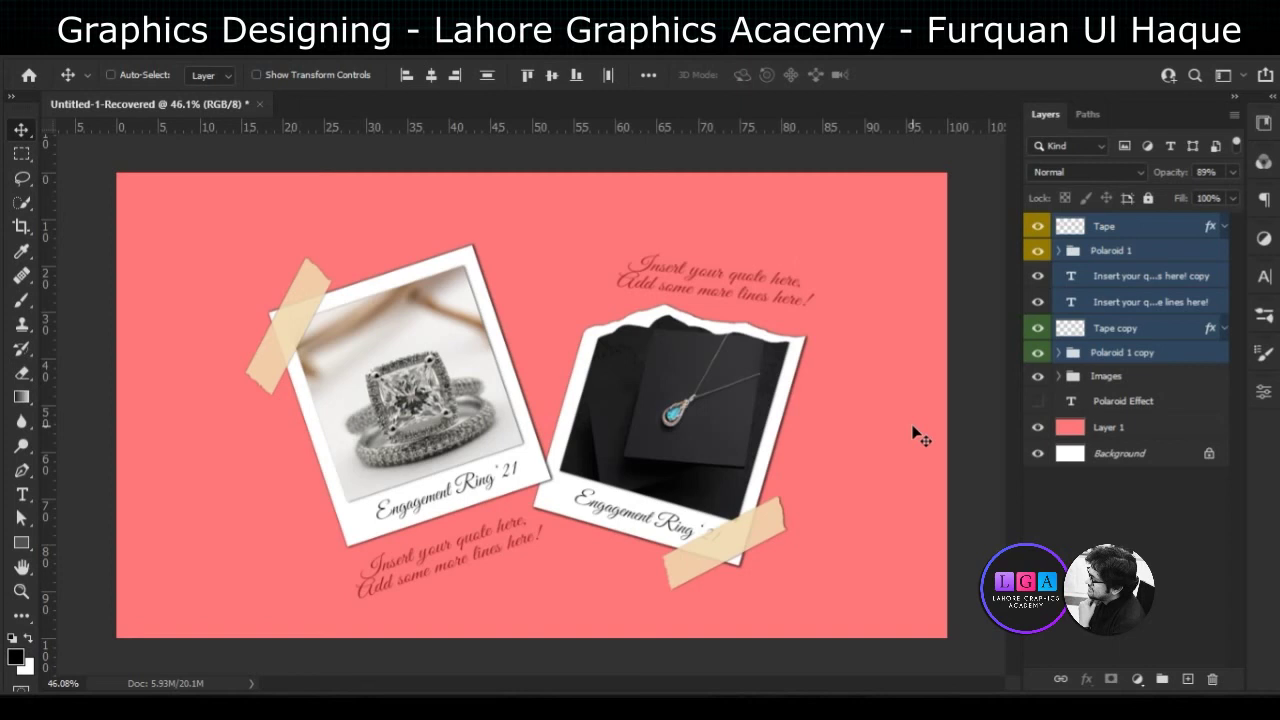
pyautogui.press('ctrl')
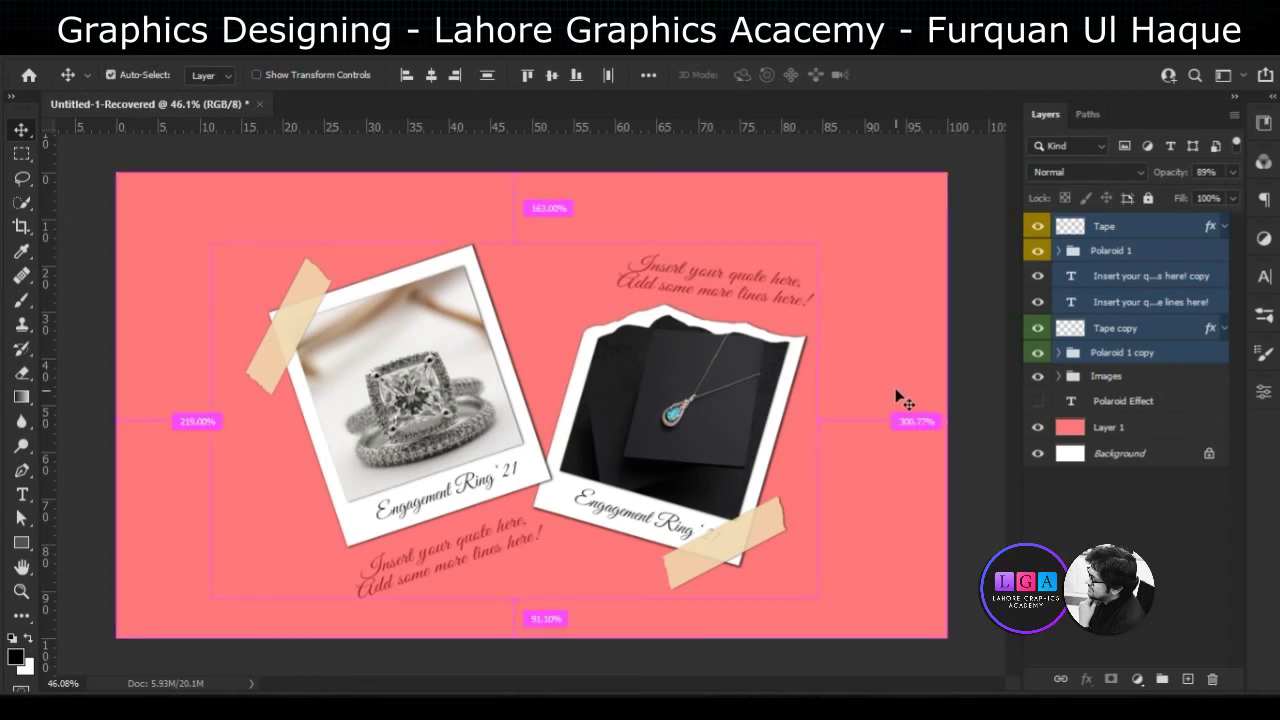
pyautogui.keyDown('ctrl'); pyautogui.click(1112, 278); pyautogui.keyUp('ctrl')
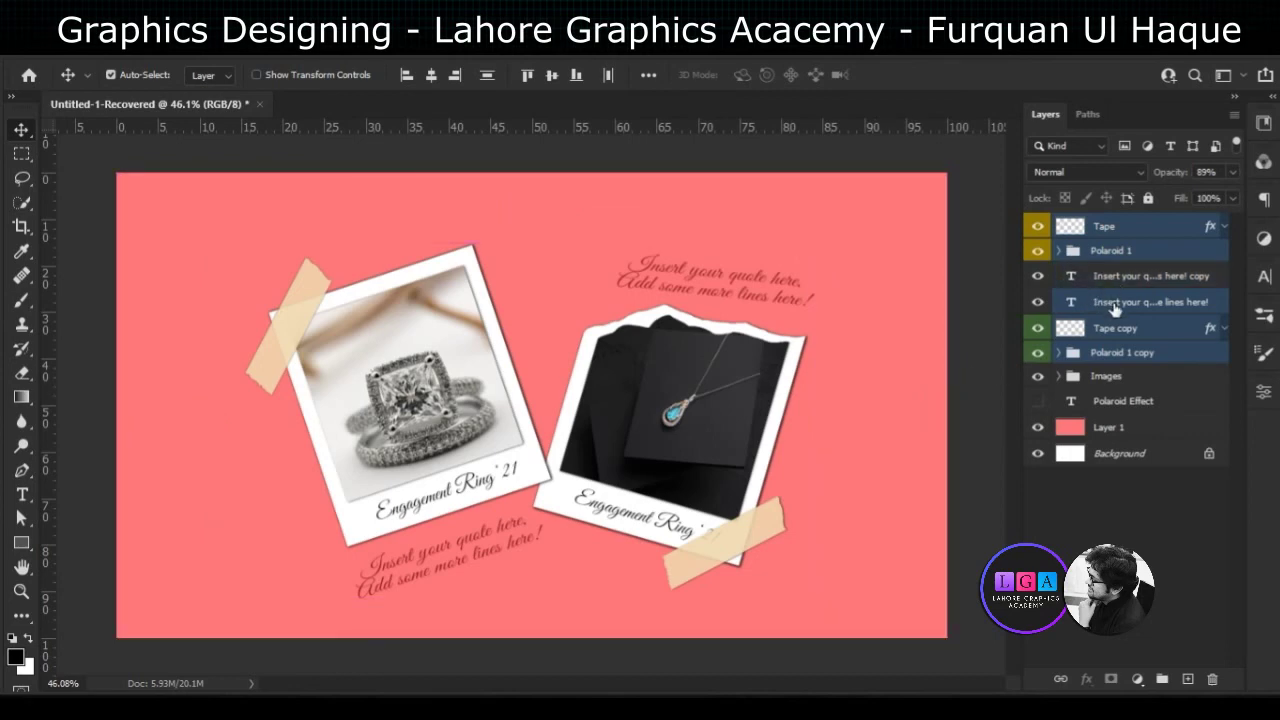
pyautogui.keyDown('ctrl'); pyautogui.click(1112, 303); pyautogui.keyUp('ctrl')
pyautogui.hotkey('ctrl', 'j')
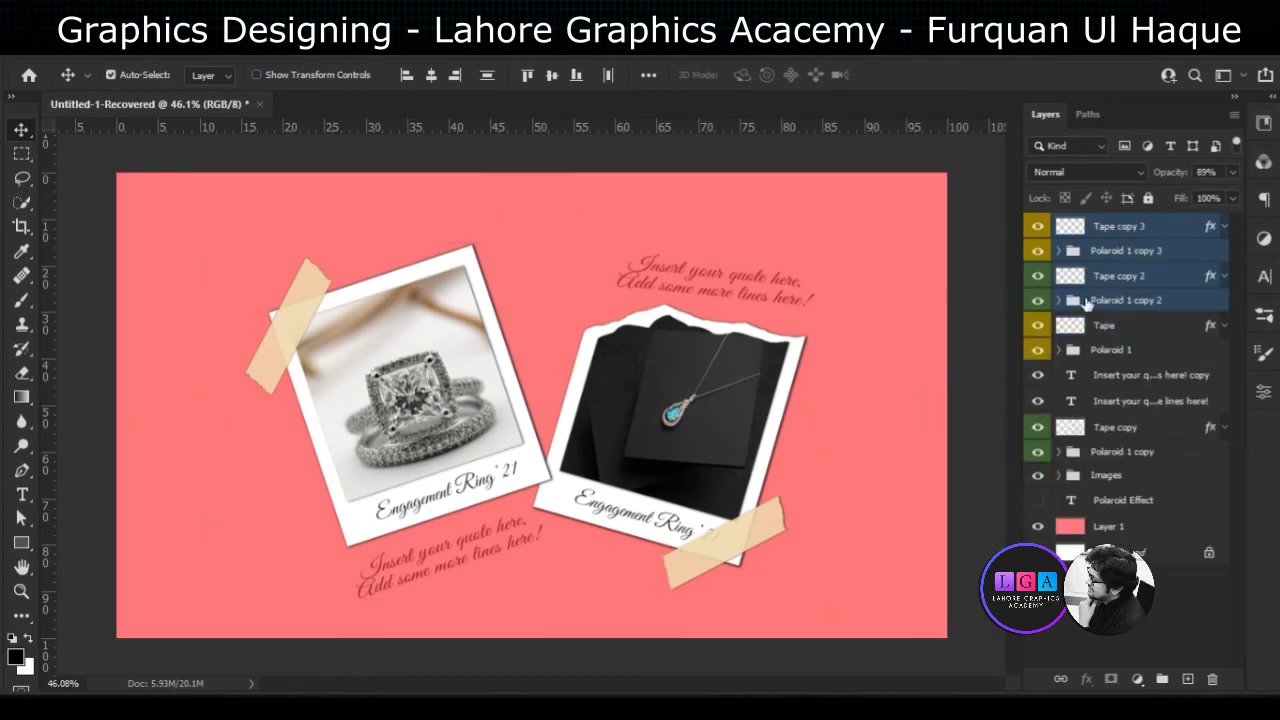
# Move the duplicate necklace polaroid to the top-left edge and the ring polaroid copy to the top-right
pyautogui.click(1083, 283)
pyautogui.keyDown('ctrl'); pyautogui.click(1120, 300); pyautogui.keyUp('ctrl')
pyautogui.moveTo(725, 350)
pyautogui.mouseDown()
pyautogui.moveTo(908, 385)
pyautogui.moveTo(121, 221)
pyautogui.mouseUp()
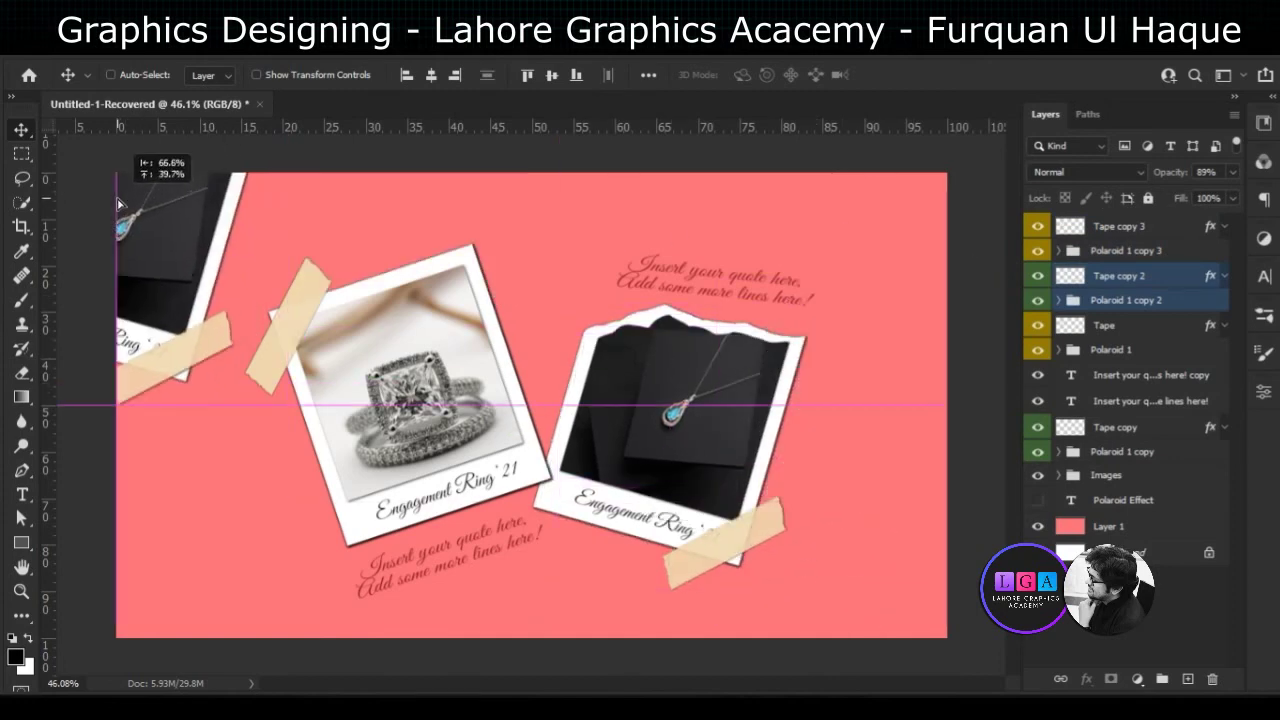
pyautogui.keyDown('ctrl'); pyautogui.click(1140, 252); pyautogui.keyUp('ctrl')
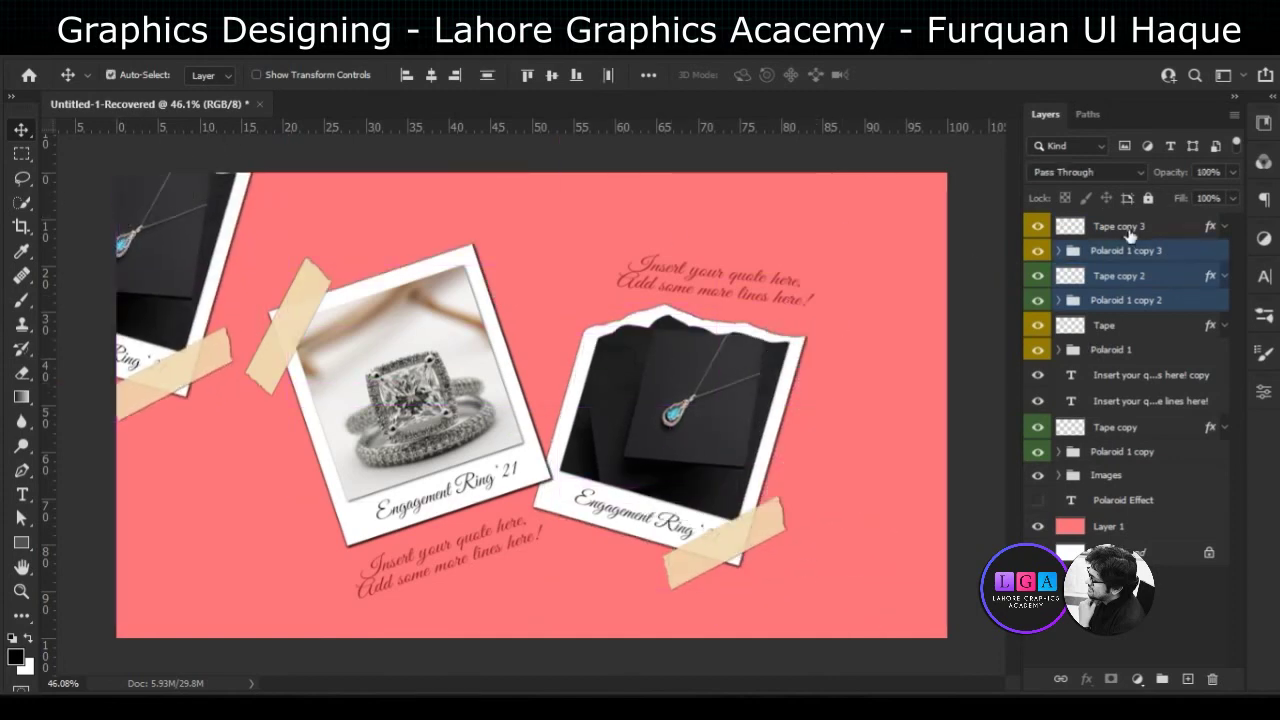
pyautogui.keyDown('ctrl'); pyautogui.click(1132, 236); pyautogui.keyUp('ctrl')
pyautogui.keyDown('ctrl'); pyautogui.click(1140, 278); pyautogui.keyUp('ctrl')
pyautogui.keyDown('ctrl'); pyautogui.click(1140, 300); pyautogui.keyUp('ctrl')
pyautogui.moveTo(461, 420)
pyautogui.mouseDown()
pyautogui.moveTo(991, 527)
pyautogui.moveTo(958, 254)
pyautogui.mouseUp()
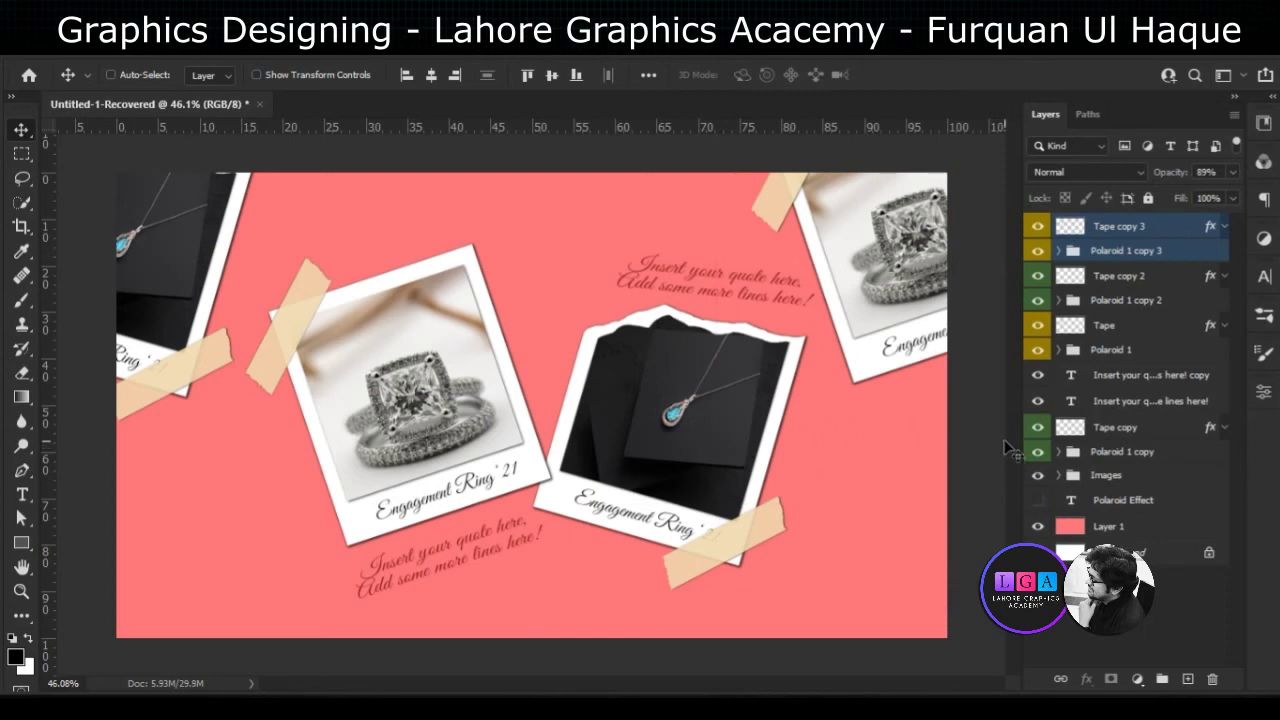
# Hide the Polaroid 1 copy 2, copy 3 and Tape copy 3 layers
pyautogui.click(1038, 300)
pyautogui.click(1038, 250)
pyautogui.click(1038, 230)
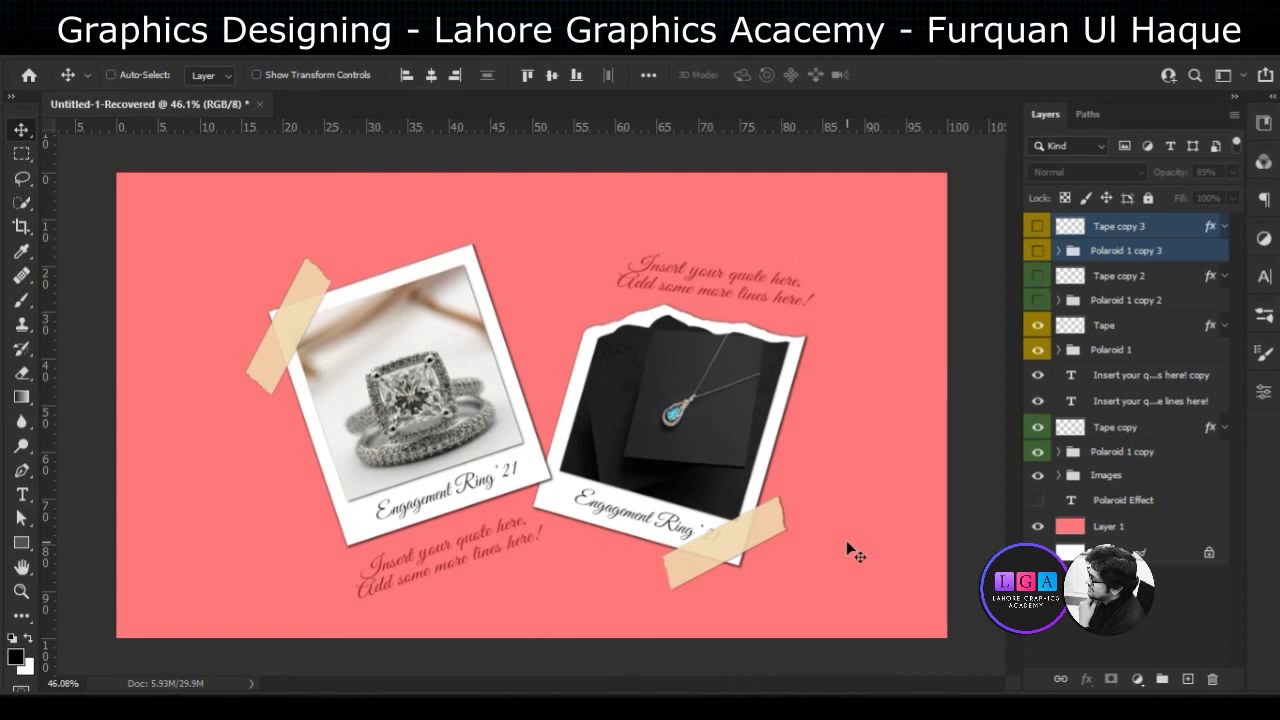
# Select the duplicate polaroid layers in the Layers panel
pyautogui.click(1122, 297)
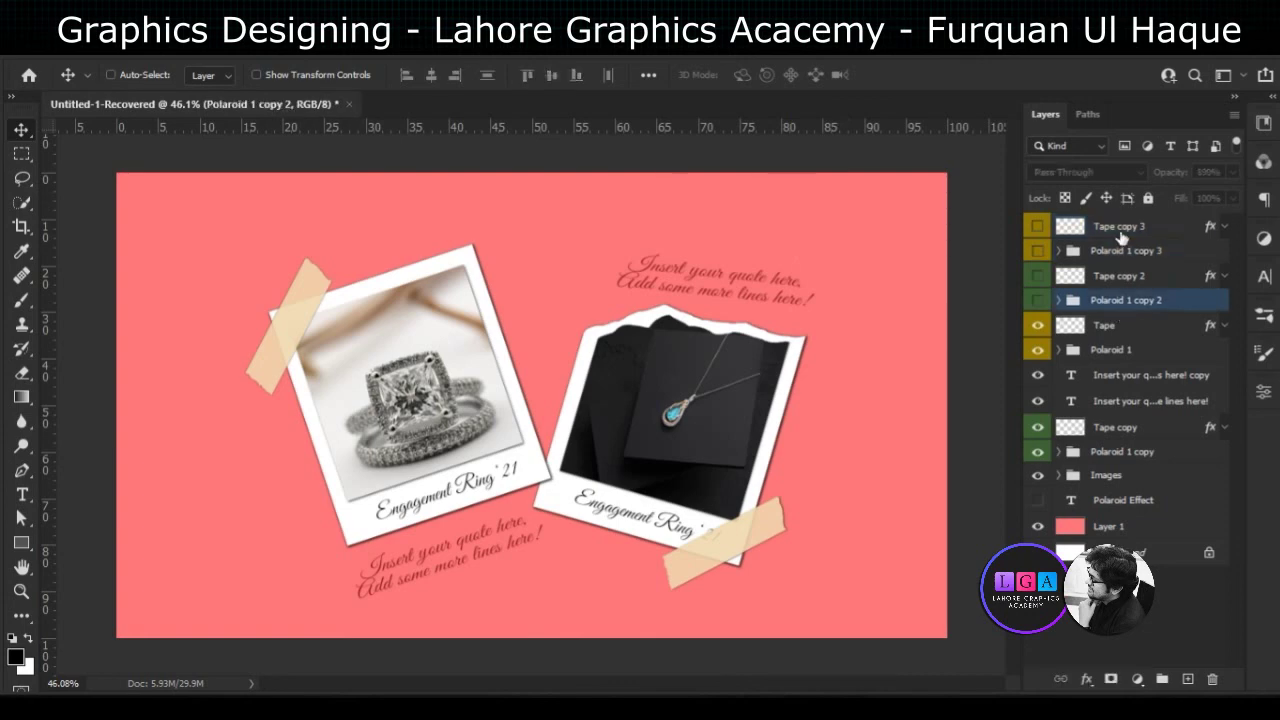
# Delete the four duplicate layers and shift both polaroids, tapes and quotes to the right
pyautogui.keyDown('shift'); pyautogui.click(1122, 232); pyautogui.keyUp('shift')
pyautogui.press('Delete')
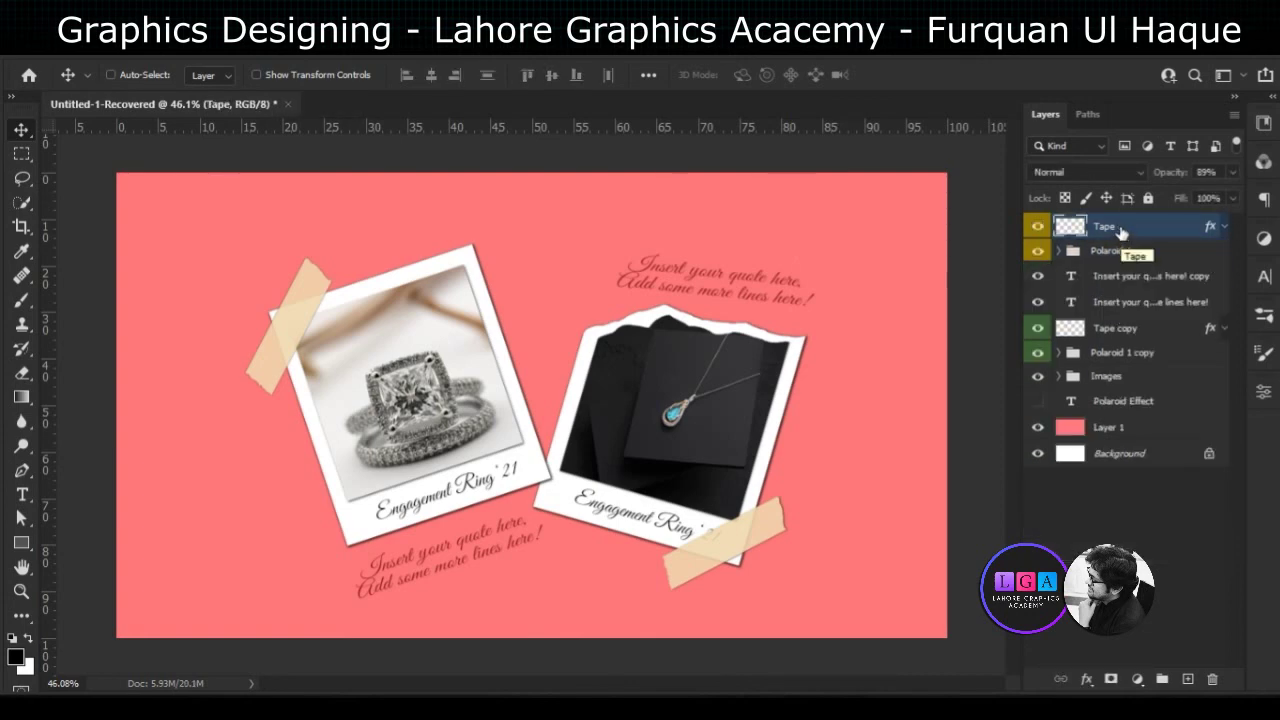
pyautogui.keyDown('shift'); pyautogui.click(1132, 355); pyautogui.keyUp('shift')
pyautogui.moveTo(711, 441); pyautogui.dragTo(826, 451)
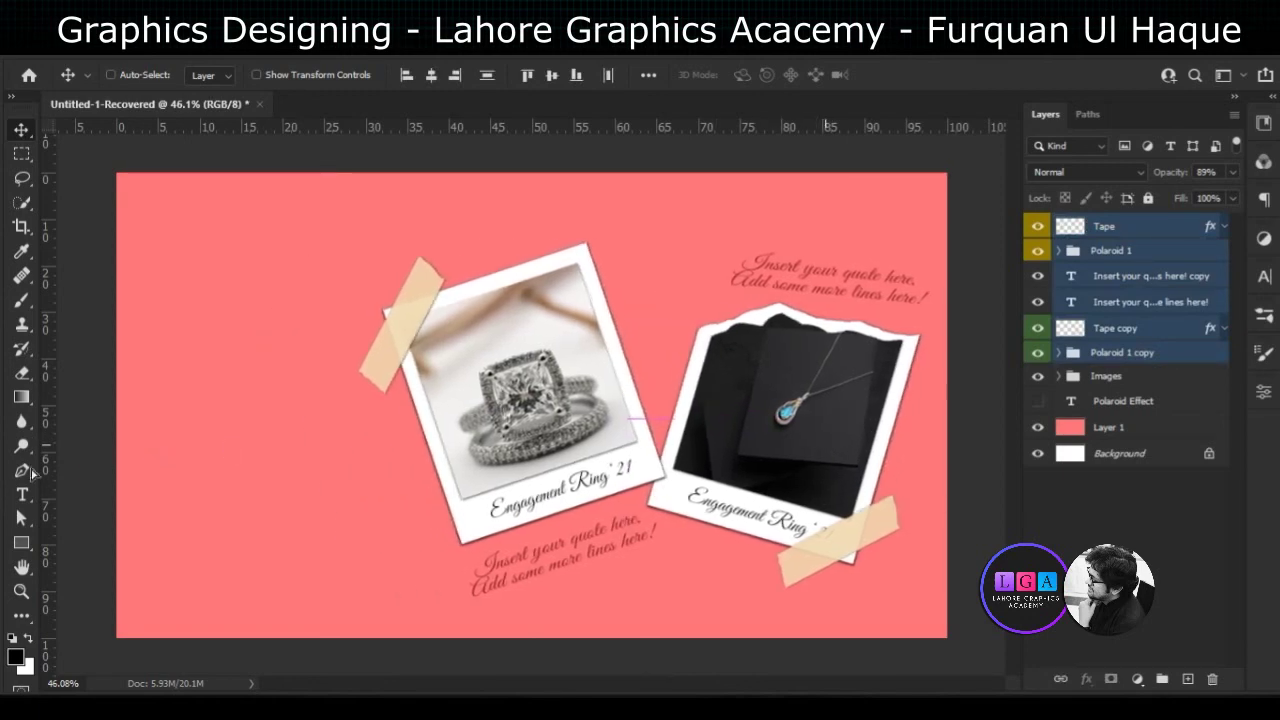
pyautogui.click(21, 494)
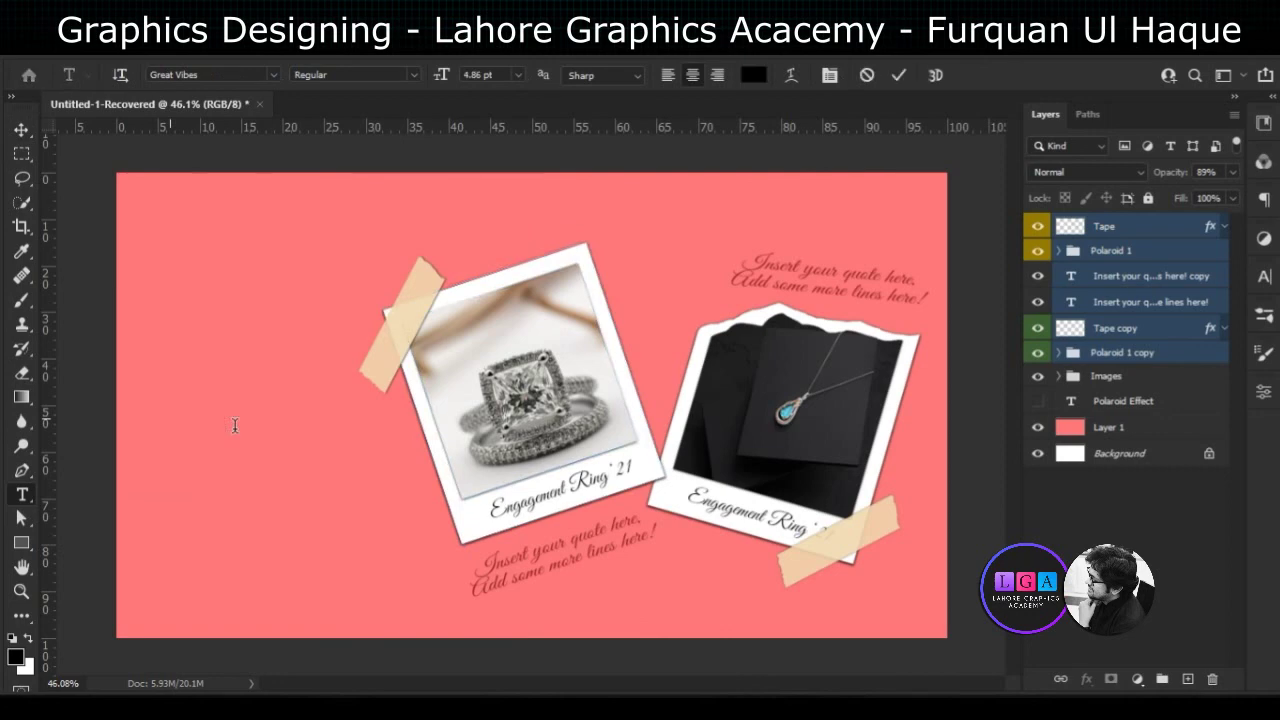
# Add the 'Happy Anniversary!' heading at the left in 35 pt and commit it
pyautogui.click(160, 418)
pyautogui.press('BackSpace')
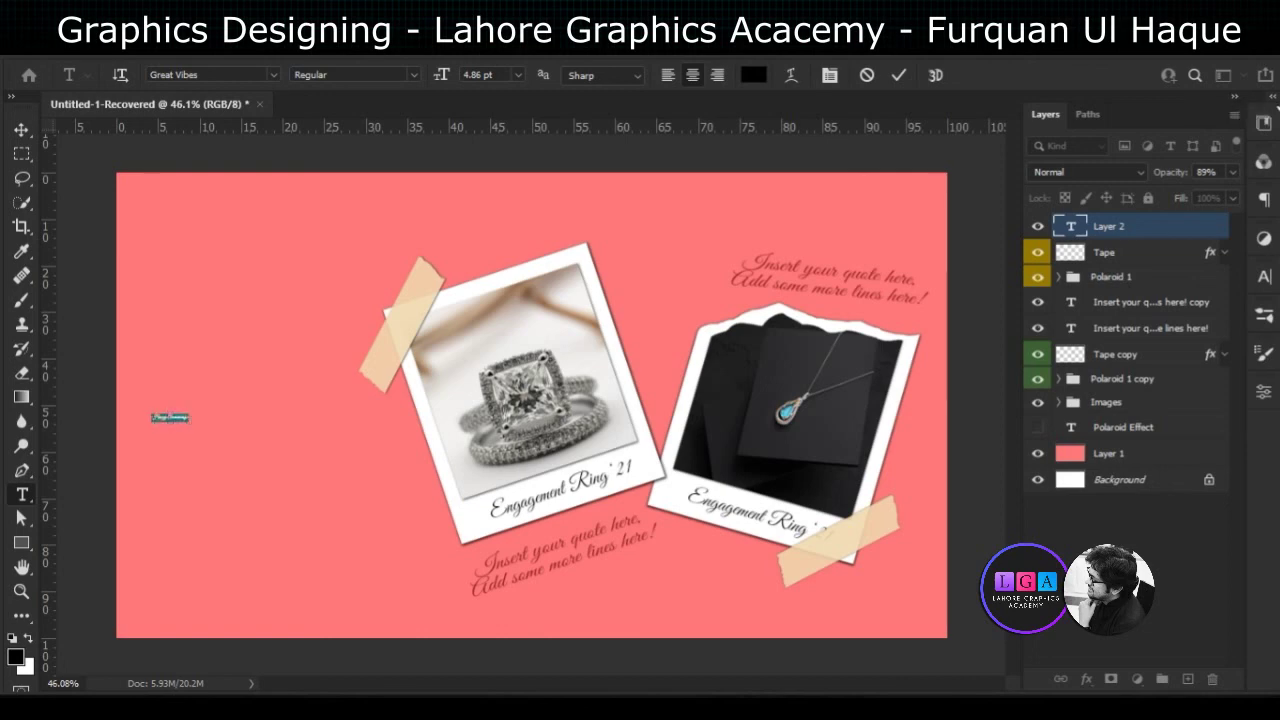
pyautogui.hotkey('ctrl', 'a')
pyautogui.click(471, 78)
pyautogui.write('42')
pyautogui.press('Return')
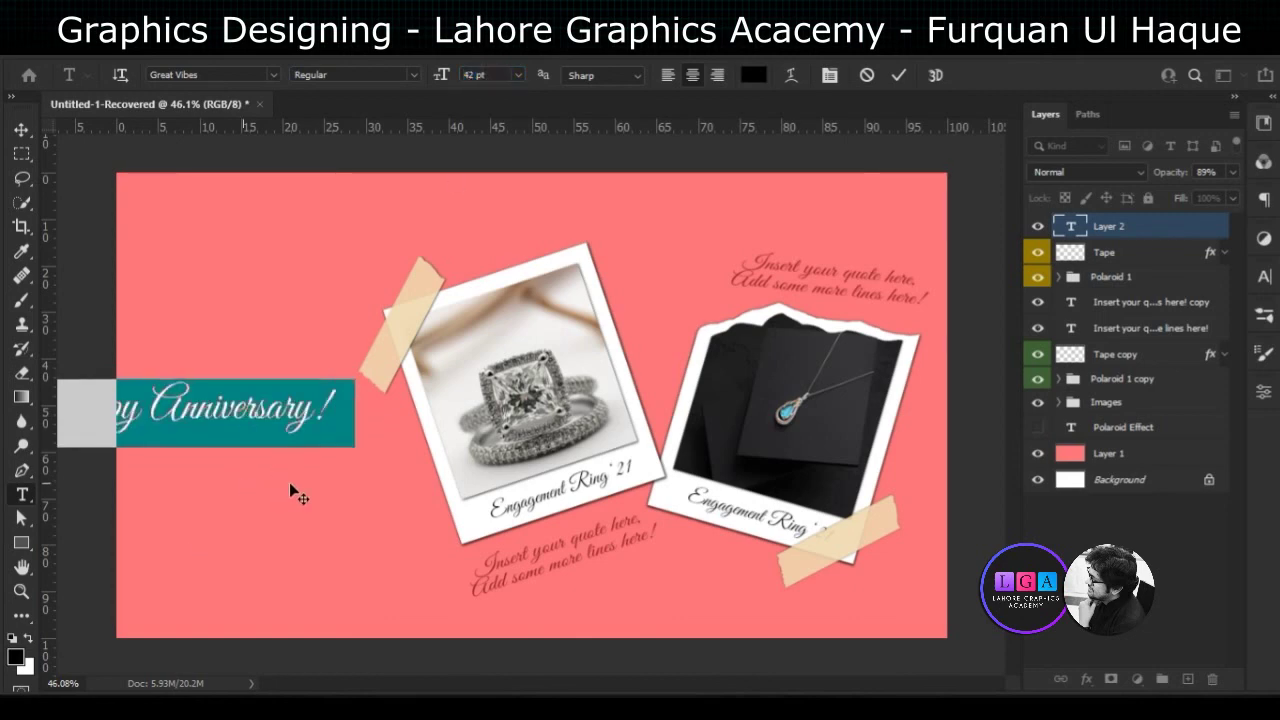
pyautogui.moveTo(247, 415); pyautogui.dragTo(350, 435)
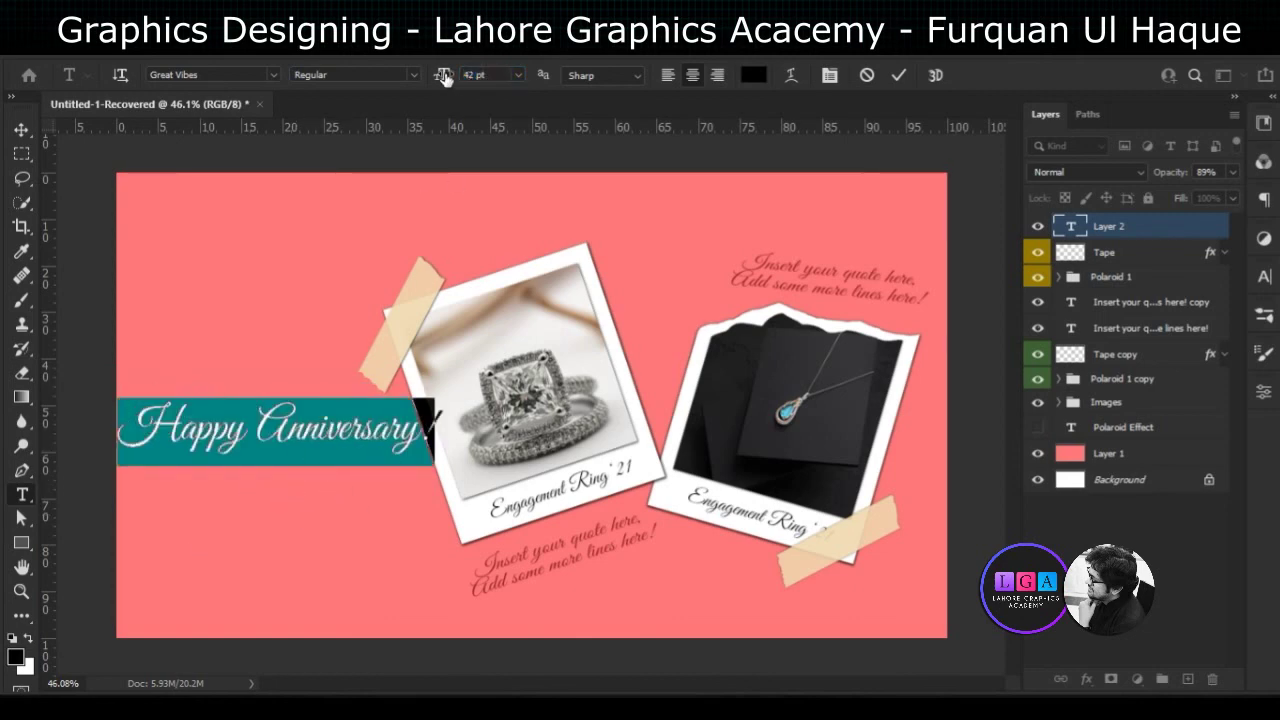
pyautogui.write('35')
pyautogui.press('Return')
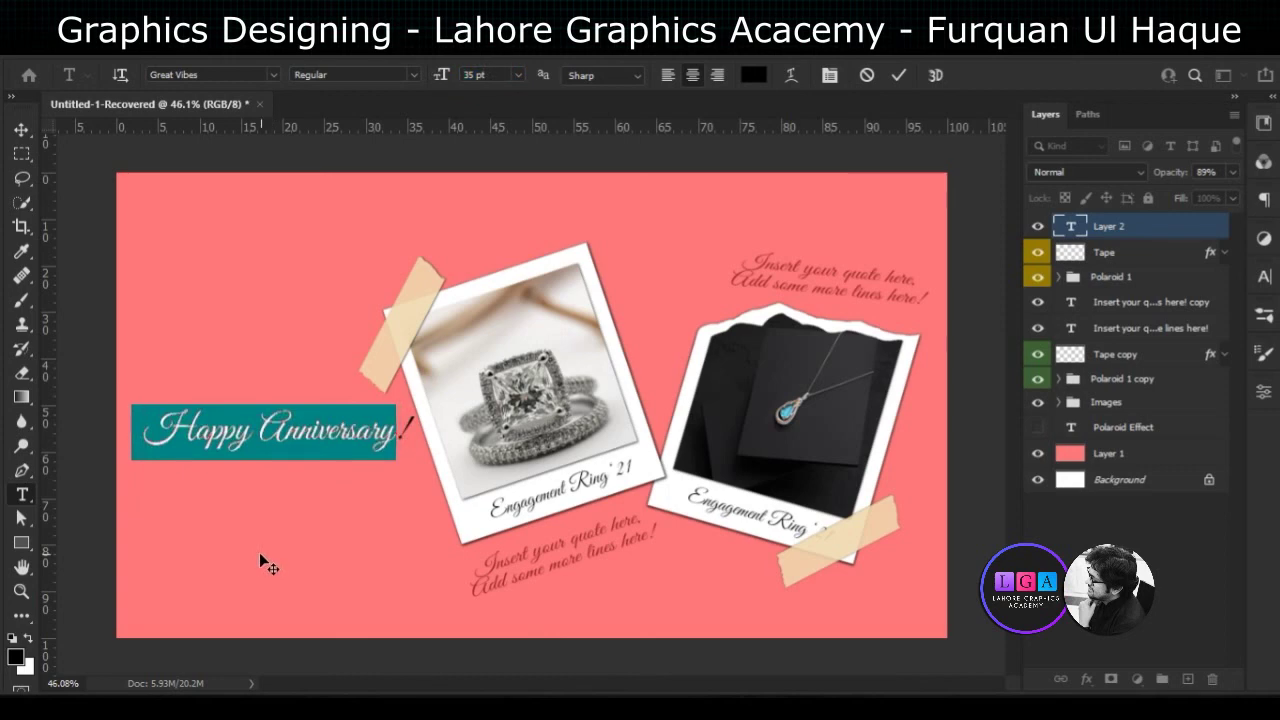
pyautogui.moveTo(272, 553); pyautogui.dragTo(250, 551)
pyautogui.click(906, 74)
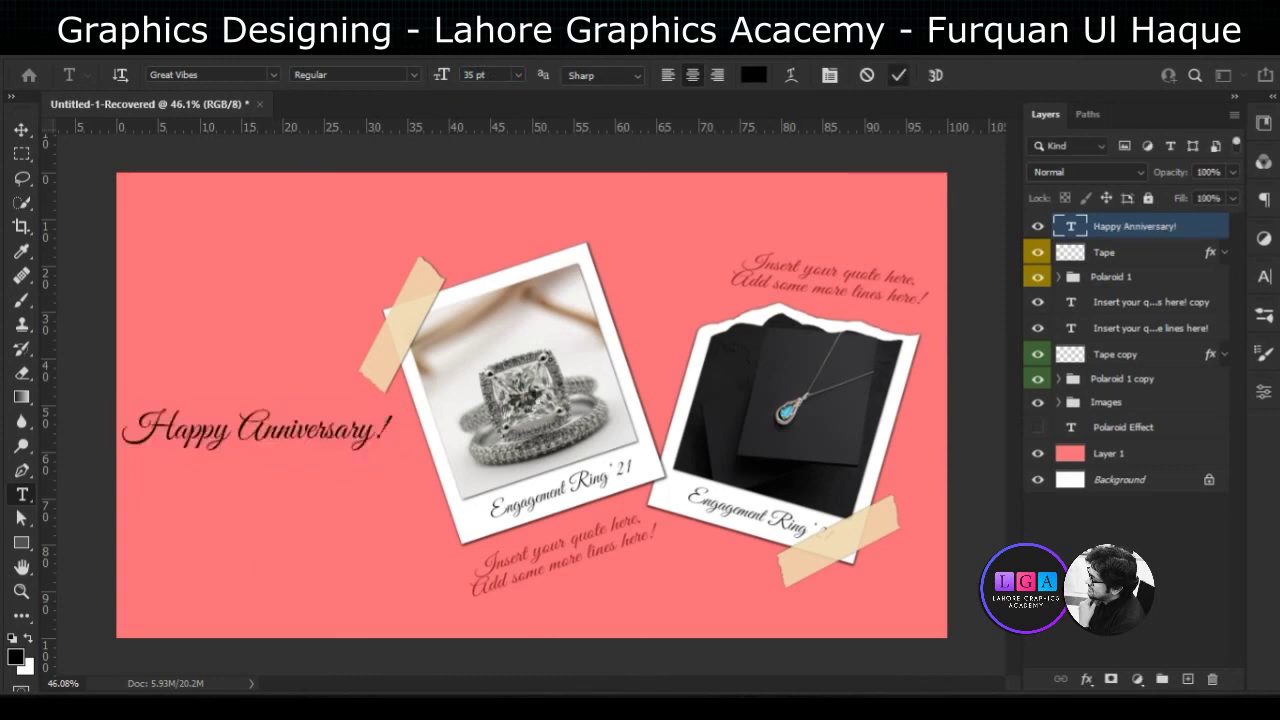
# Add the date '21/12/2021' in Quicksand under the heading
pyautogui.click(156, 481)
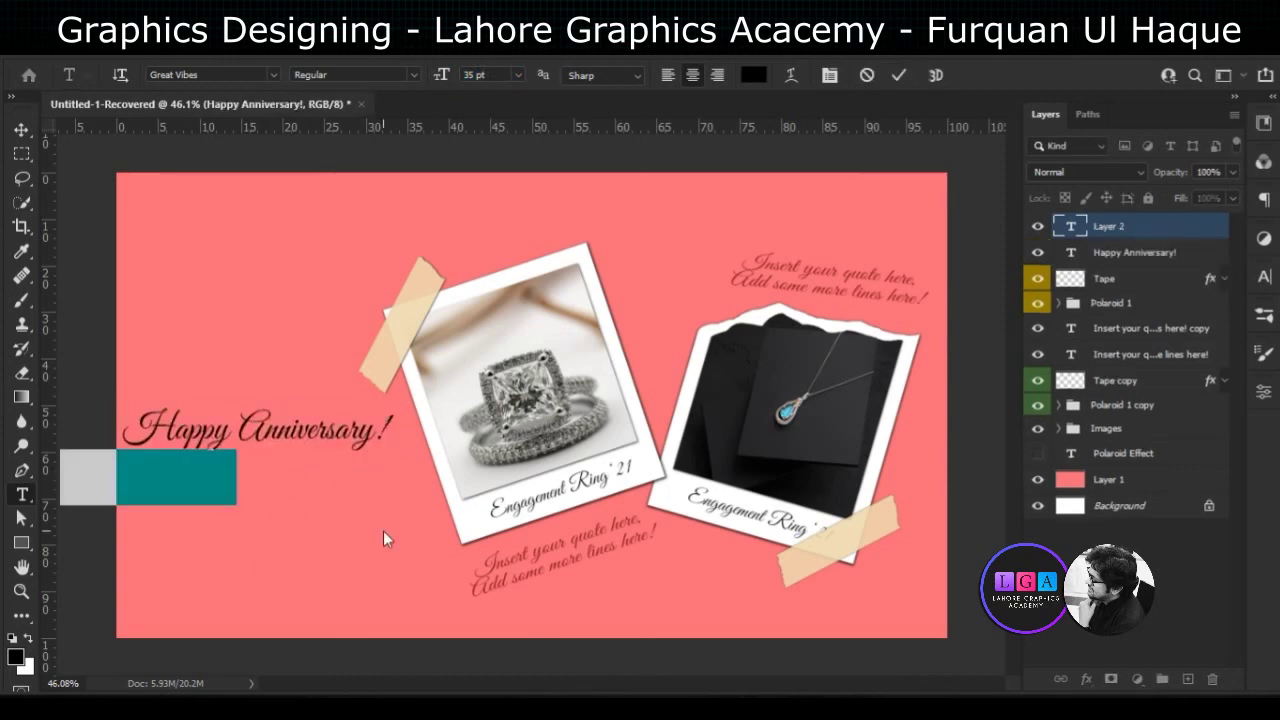
pyautogui.write('21')
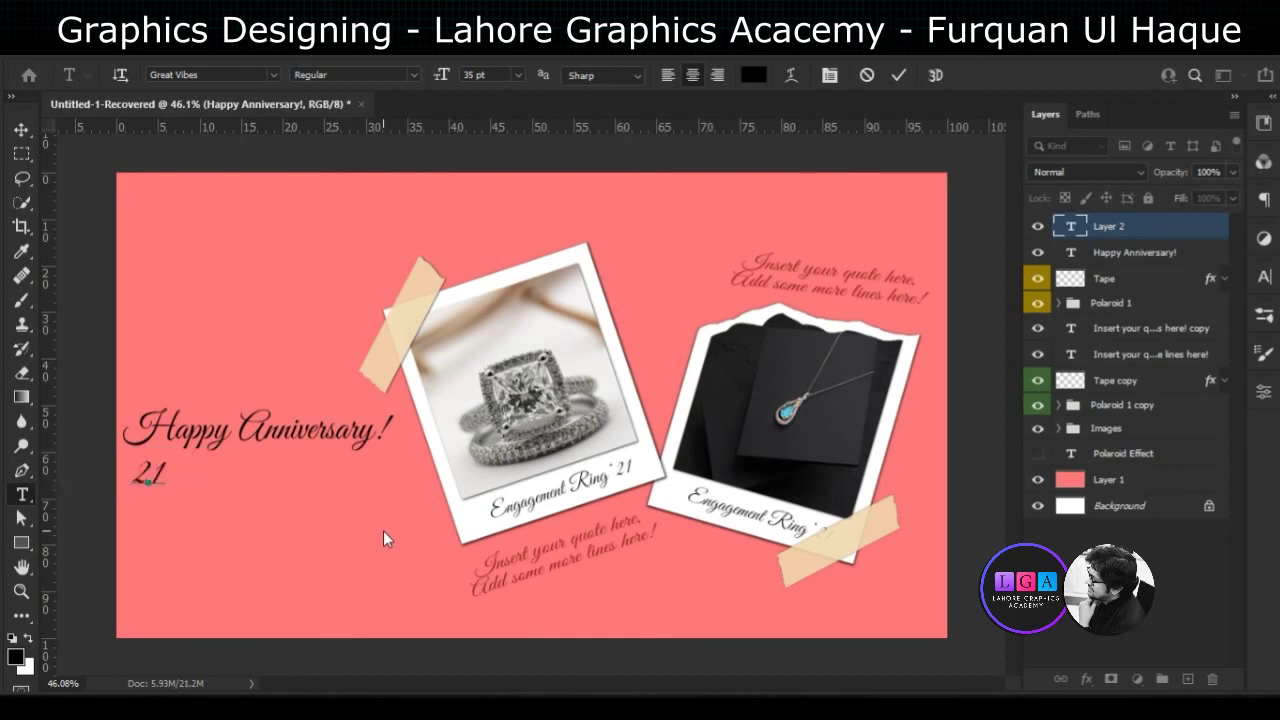
pyautogui.write('/')
pyautogui.write('12/2021')
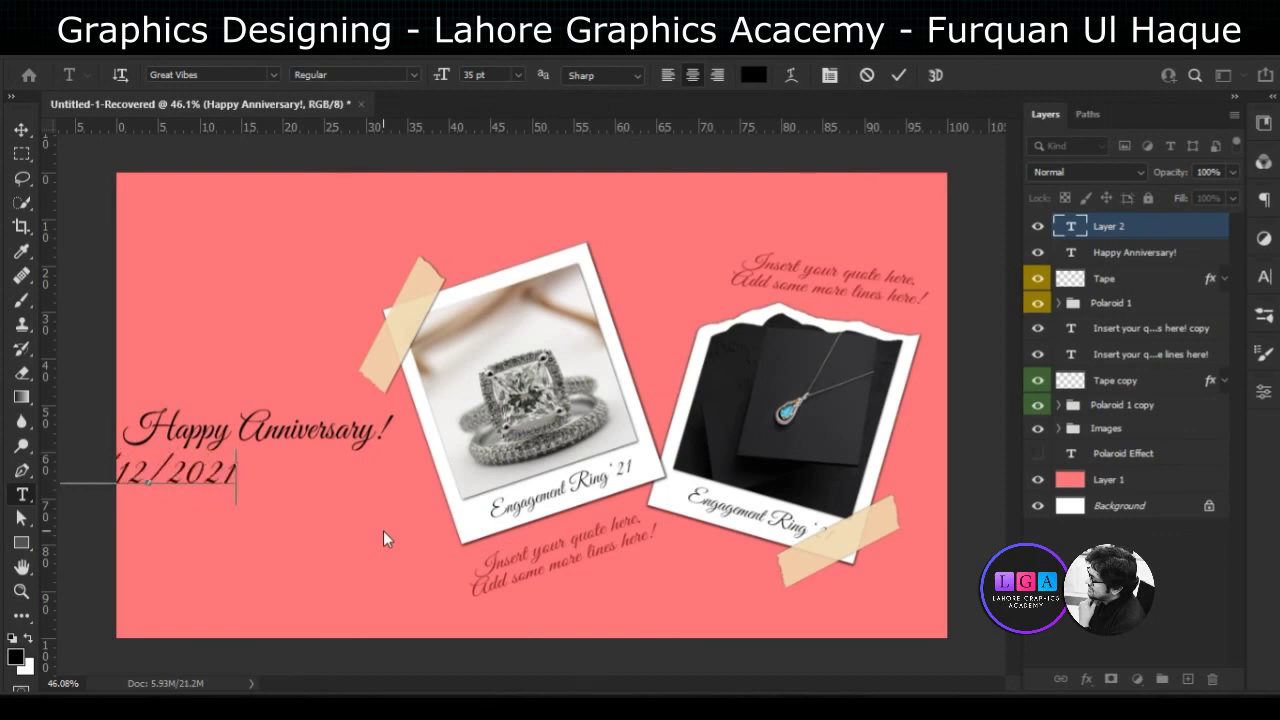
pyautogui.hotkey('ctrl', 'a')
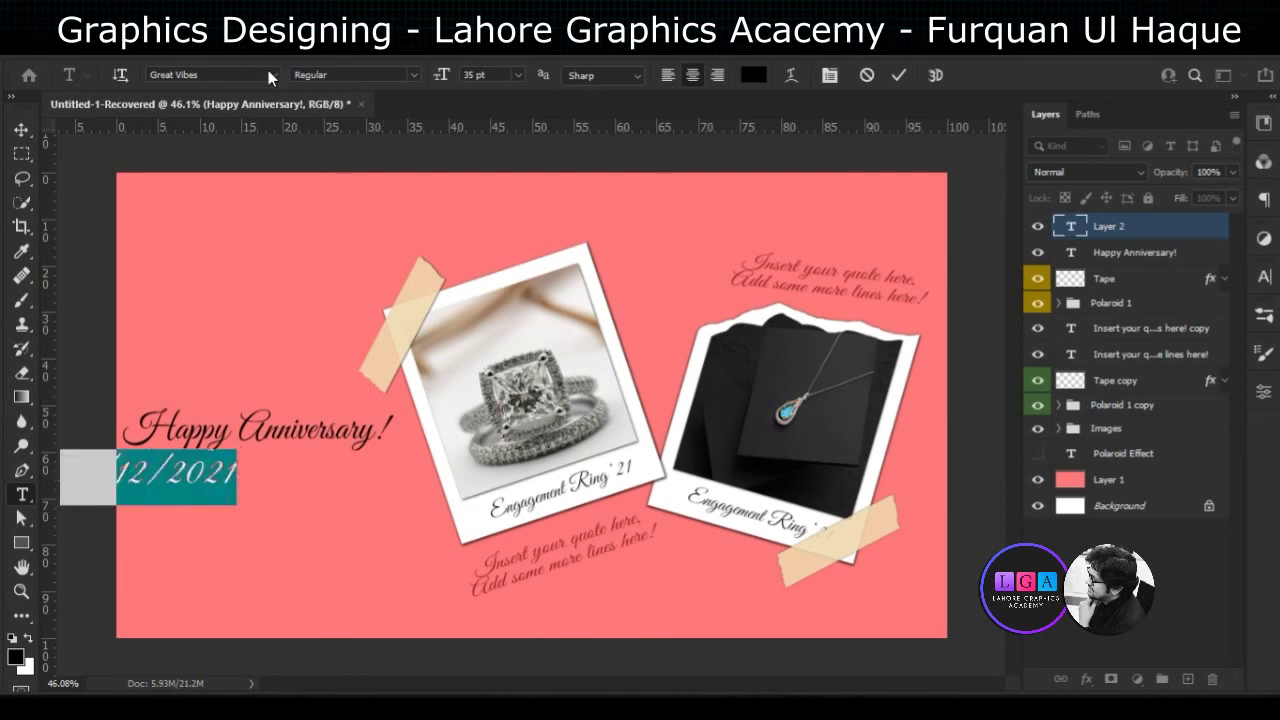
pyautogui.click(268, 74)
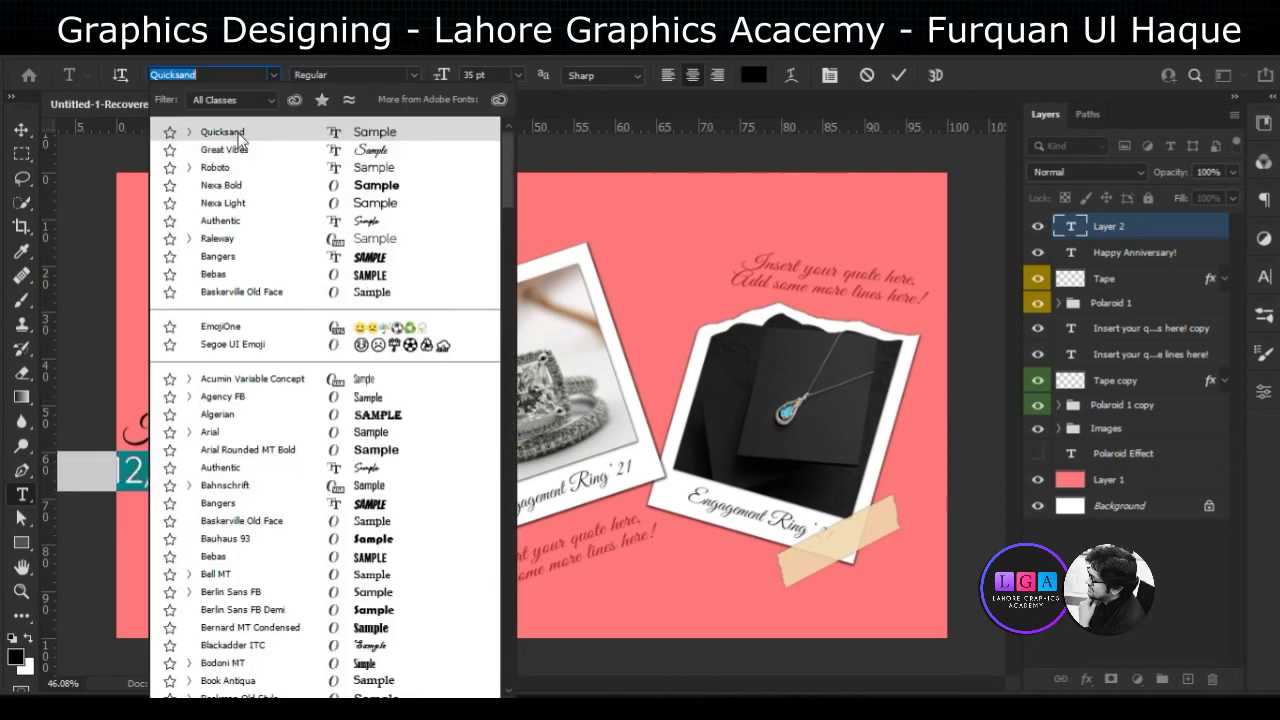
pyautogui.click(237, 132)
pyautogui.moveTo(185, 546)
pyautogui.mouseDown()
pyautogui.moveTo(270, 556)
pyautogui.moveTo(262, 548)
pyautogui.mouseUp()
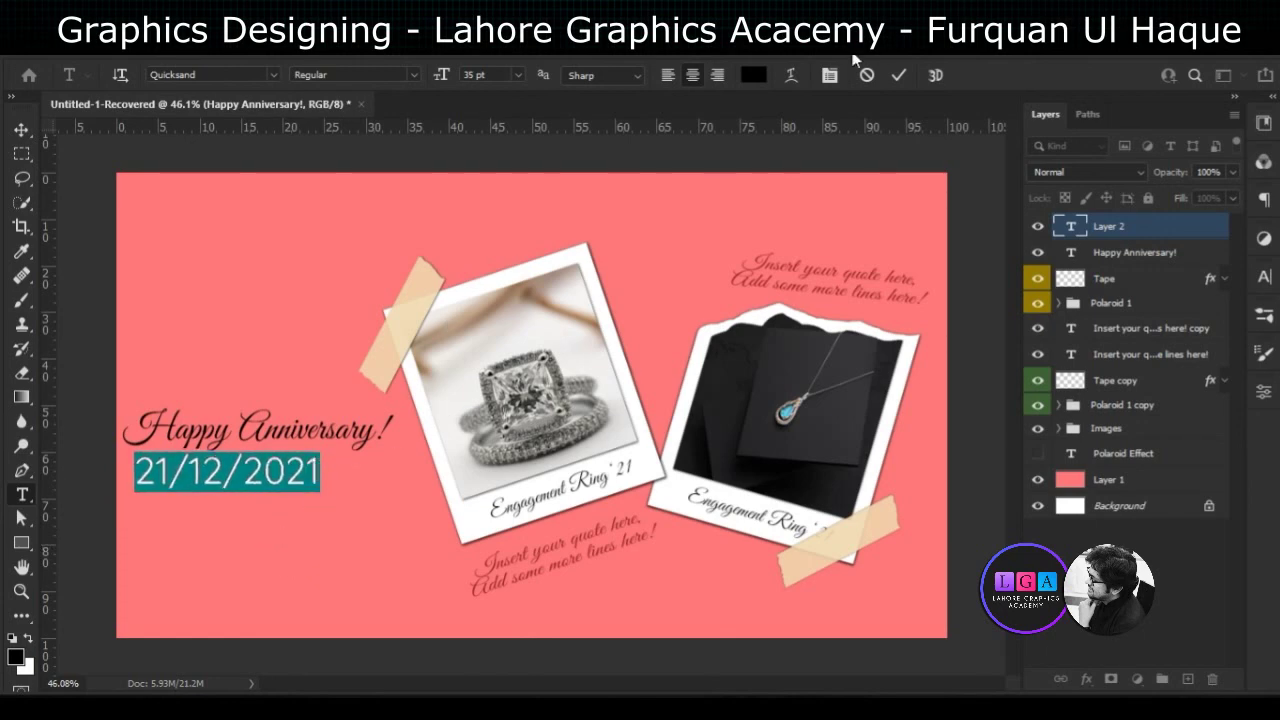
pyautogui.hotkey('ctrl', 'Return')
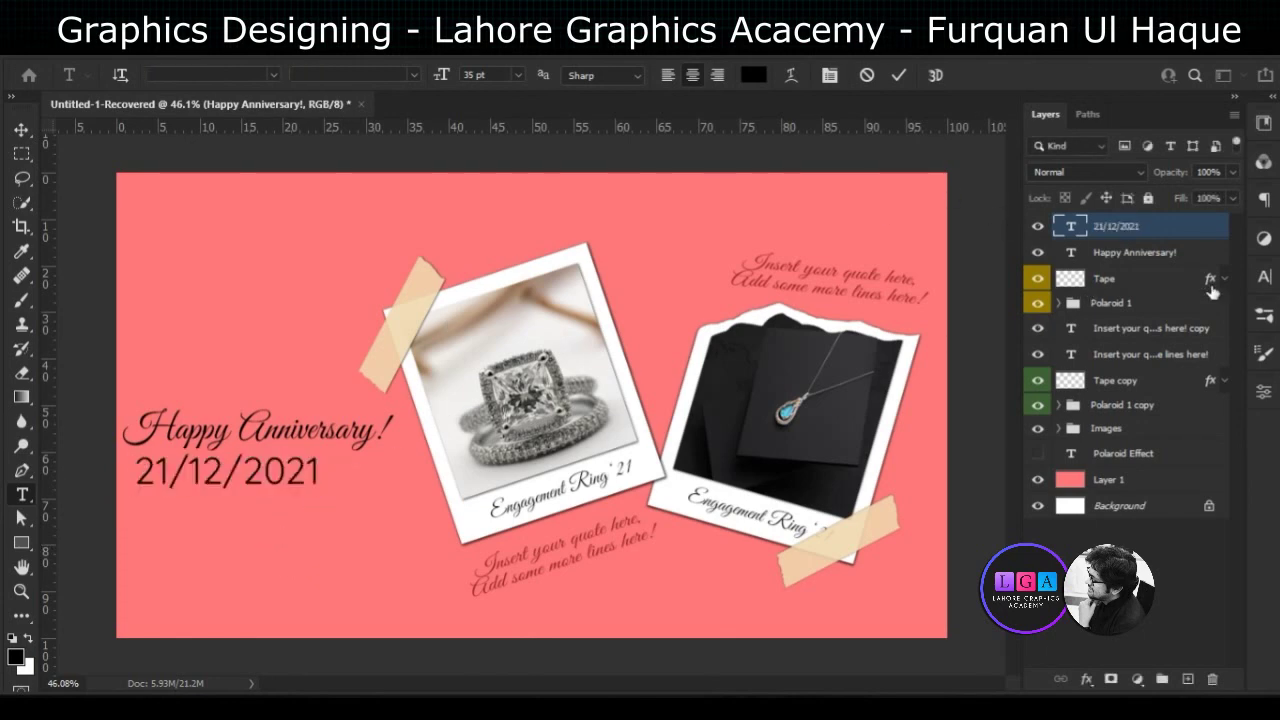
# Make both the heading and date text layers white (#ffffff)
pyautogui.keyDown('shift'); pyautogui.click(1170, 253); pyautogui.keyUp('shift')
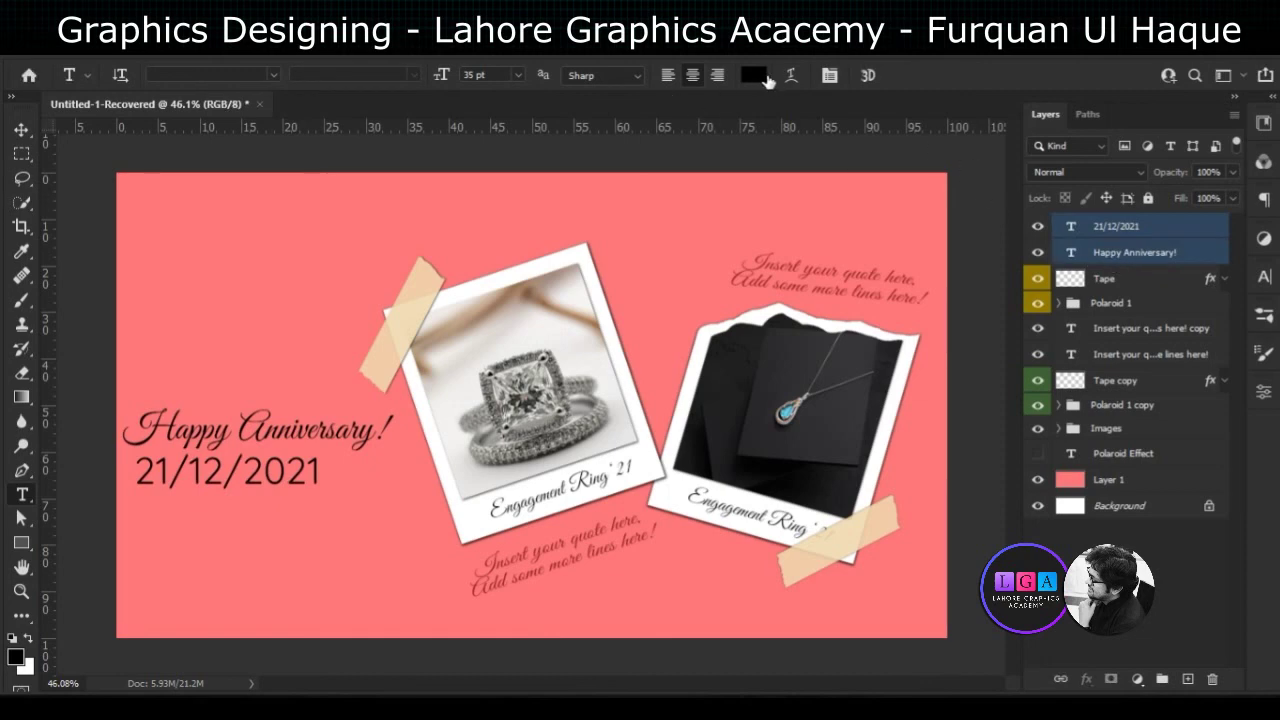
pyautogui.click(755, 75)
pyautogui.write('ffffff')
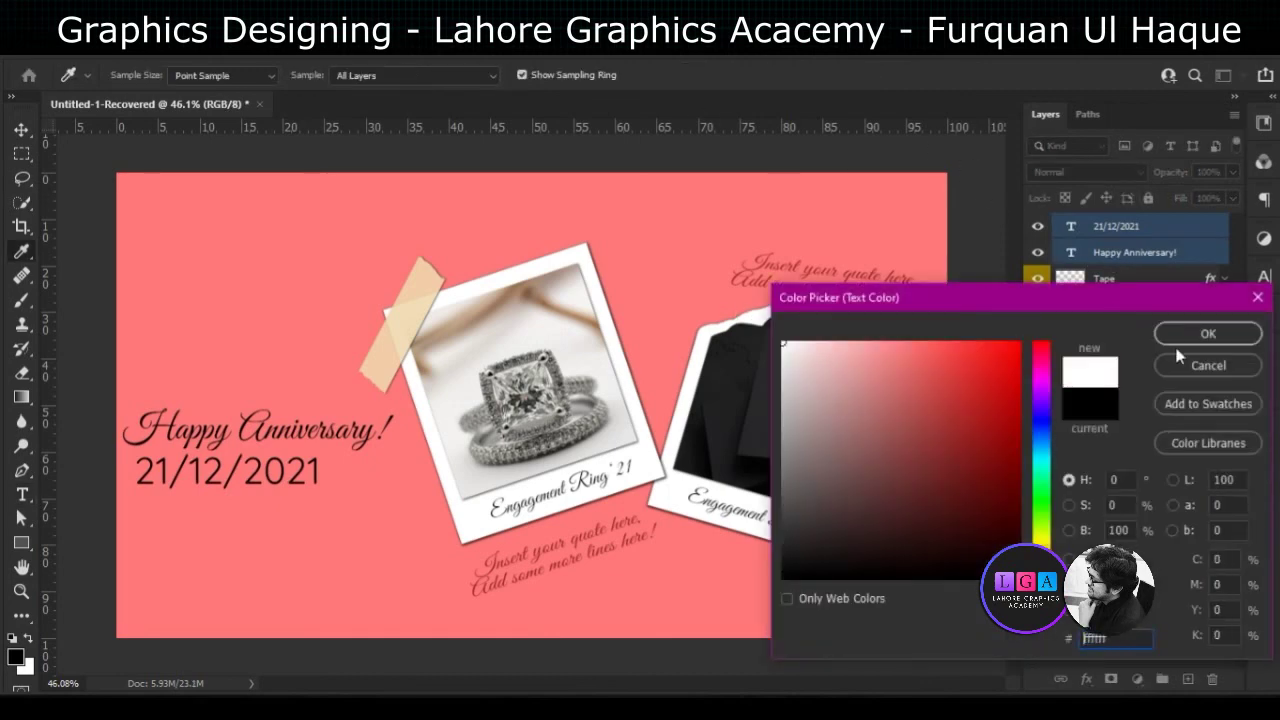
pyautogui.click(1190, 340)
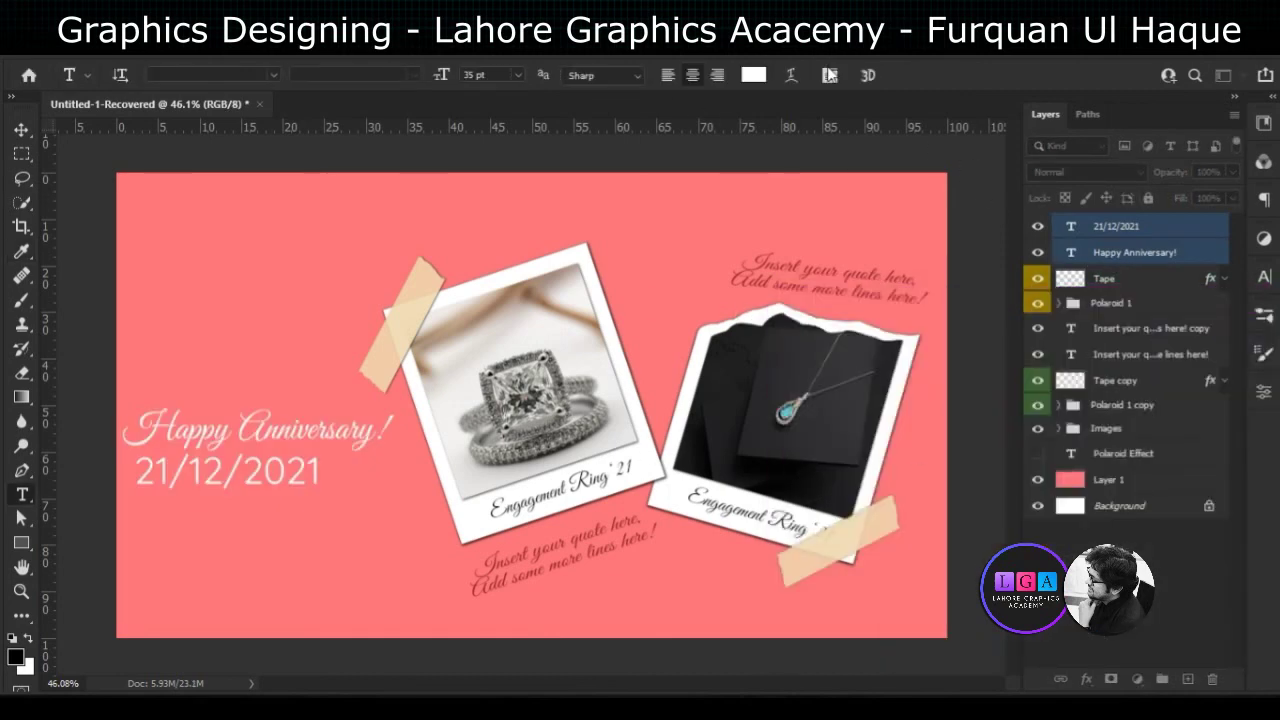
# Change the 'Happy Anniversary!' heading font to Quicksand
pyautogui.click(1072, 254)
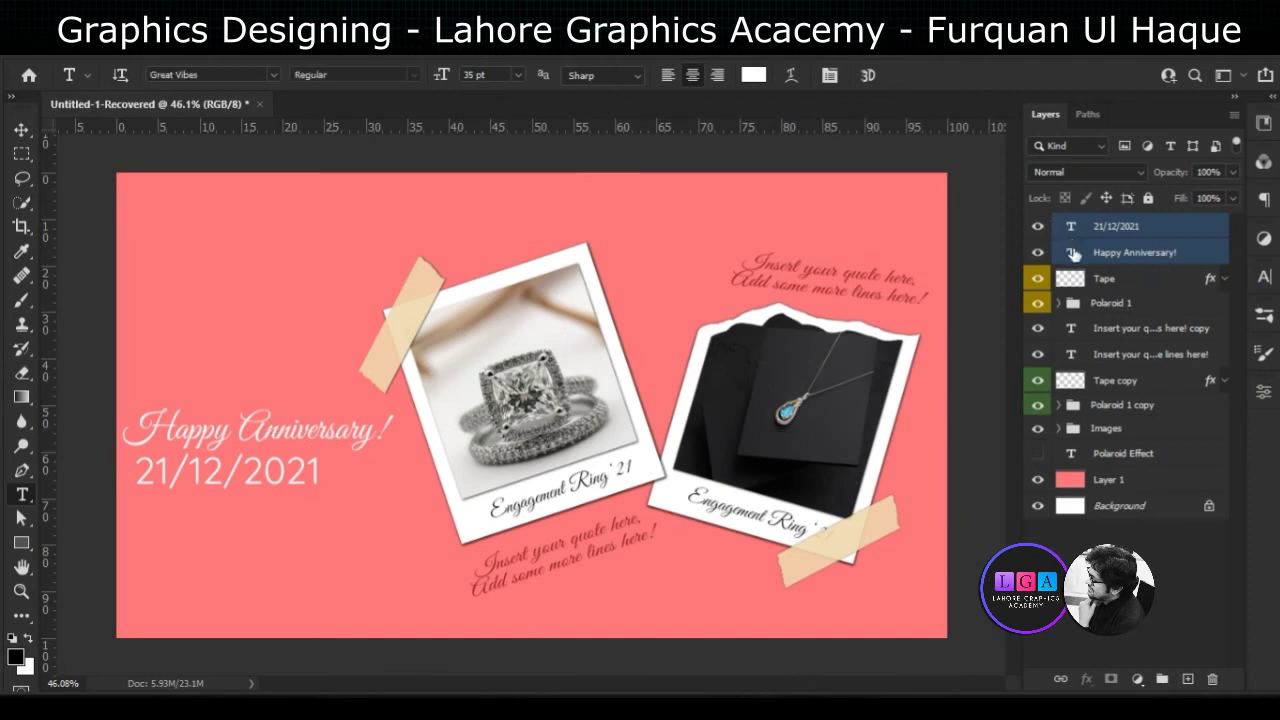
pyautogui.doubleClick(1072, 252)
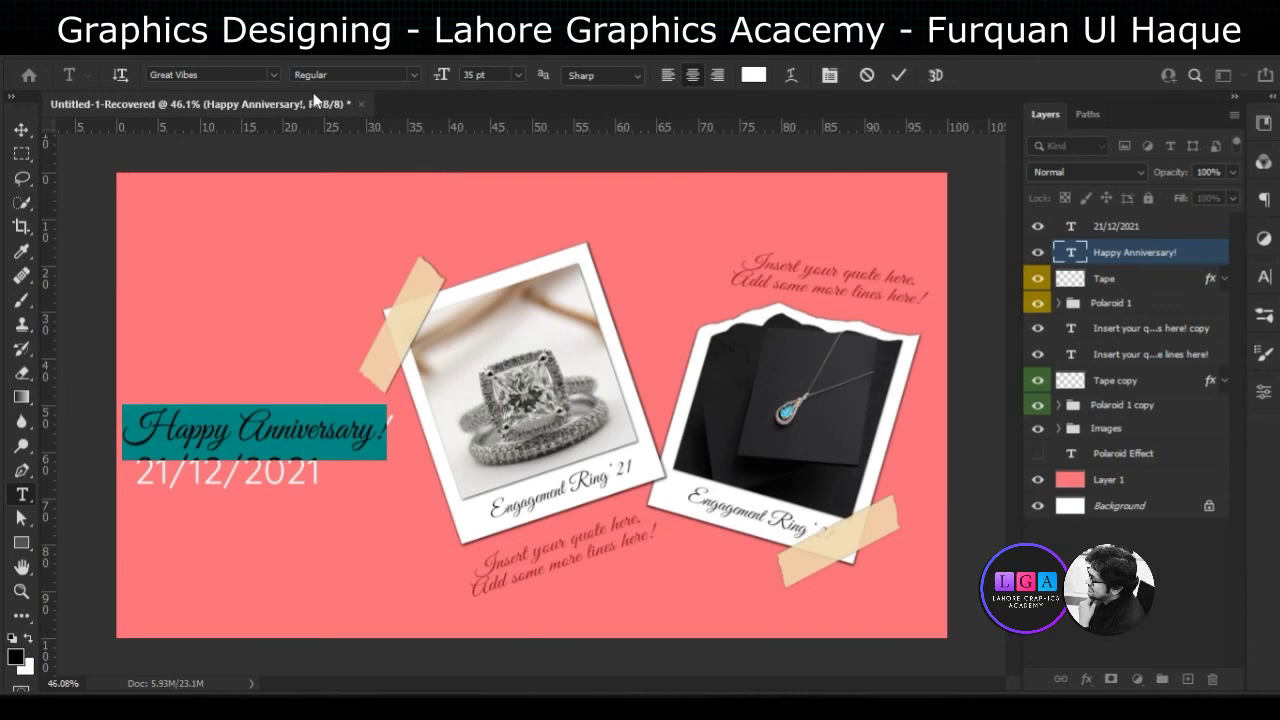
pyautogui.click(274, 74)
pyautogui.press('Up')
pyautogui.press('Return')
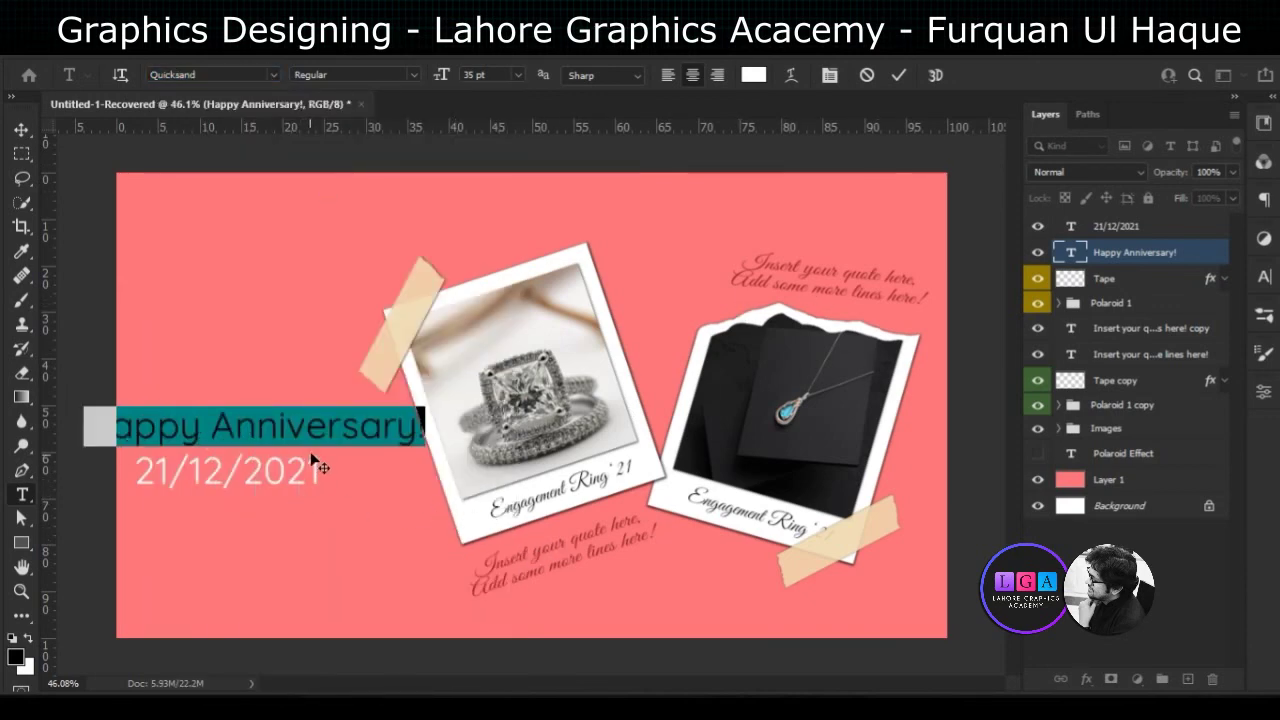
# Make the word 'Anniversary!' SemiBold, then select the heading and date together
pyautogui.moveTo(211, 425); pyautogui.dragTo(427, 425)
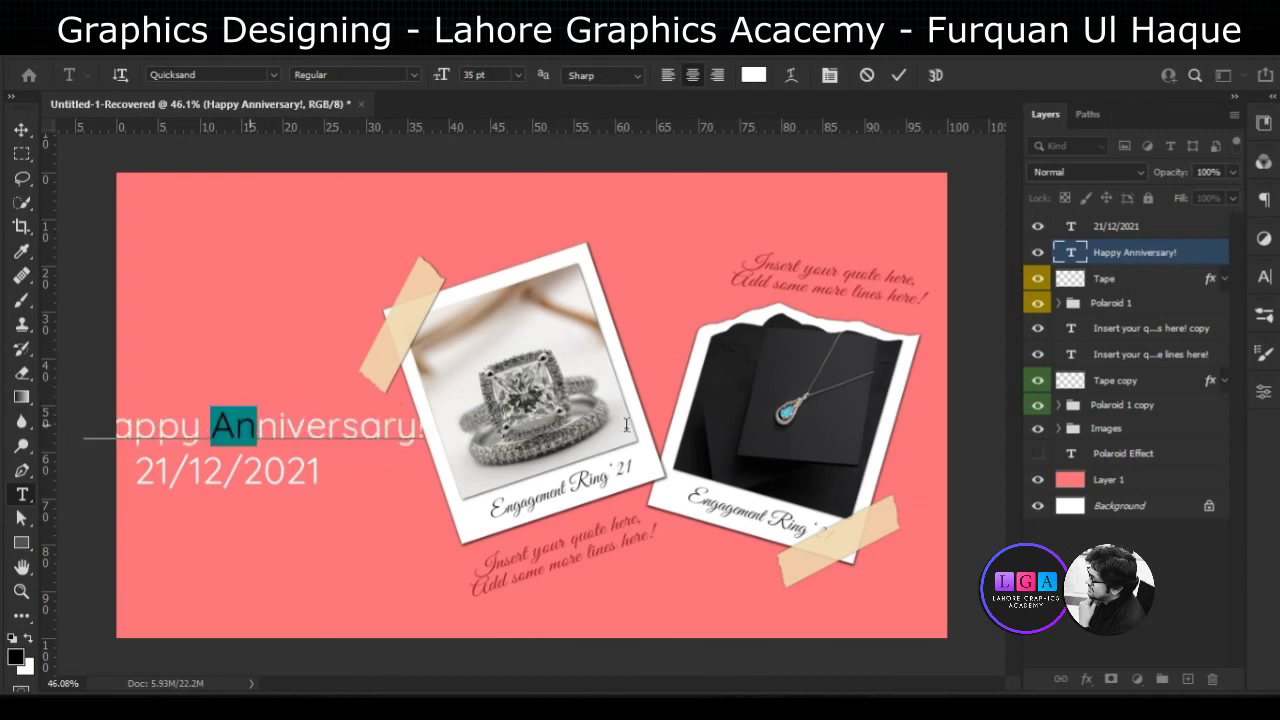
pyautogui.click(413, 74)
pyautogui.click(388, 140)
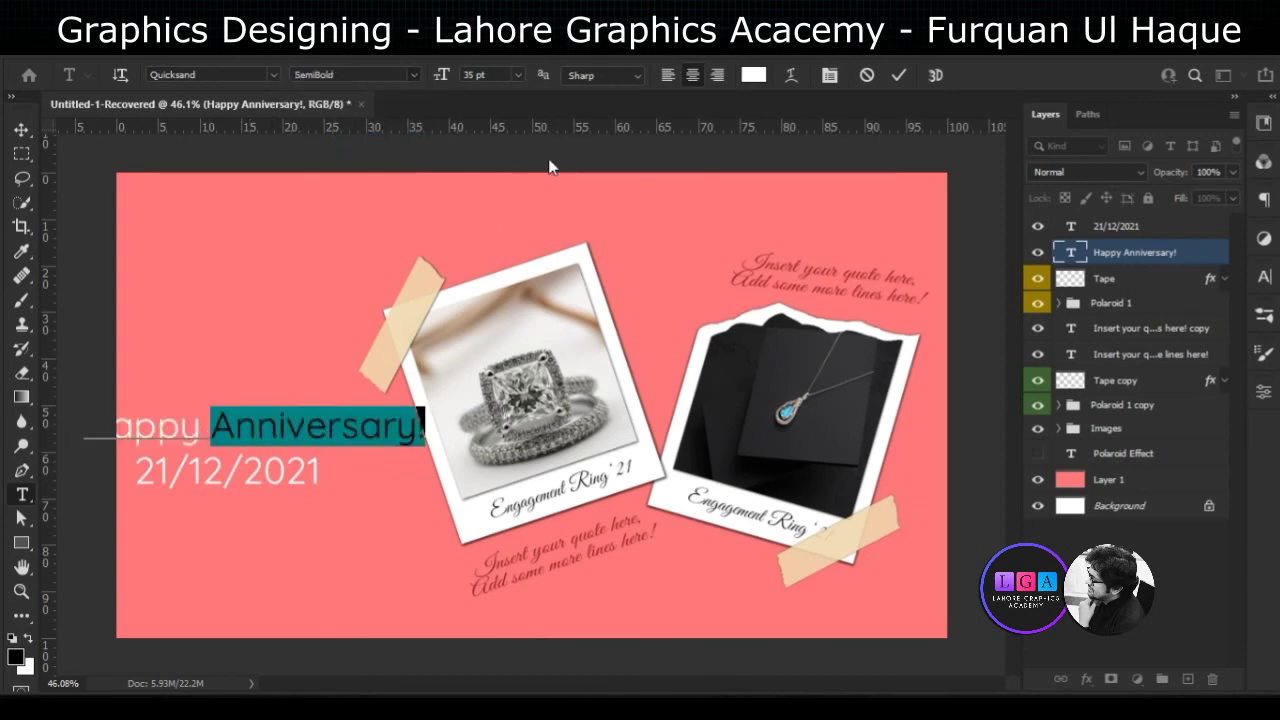
pyautogui.click(898, 74)
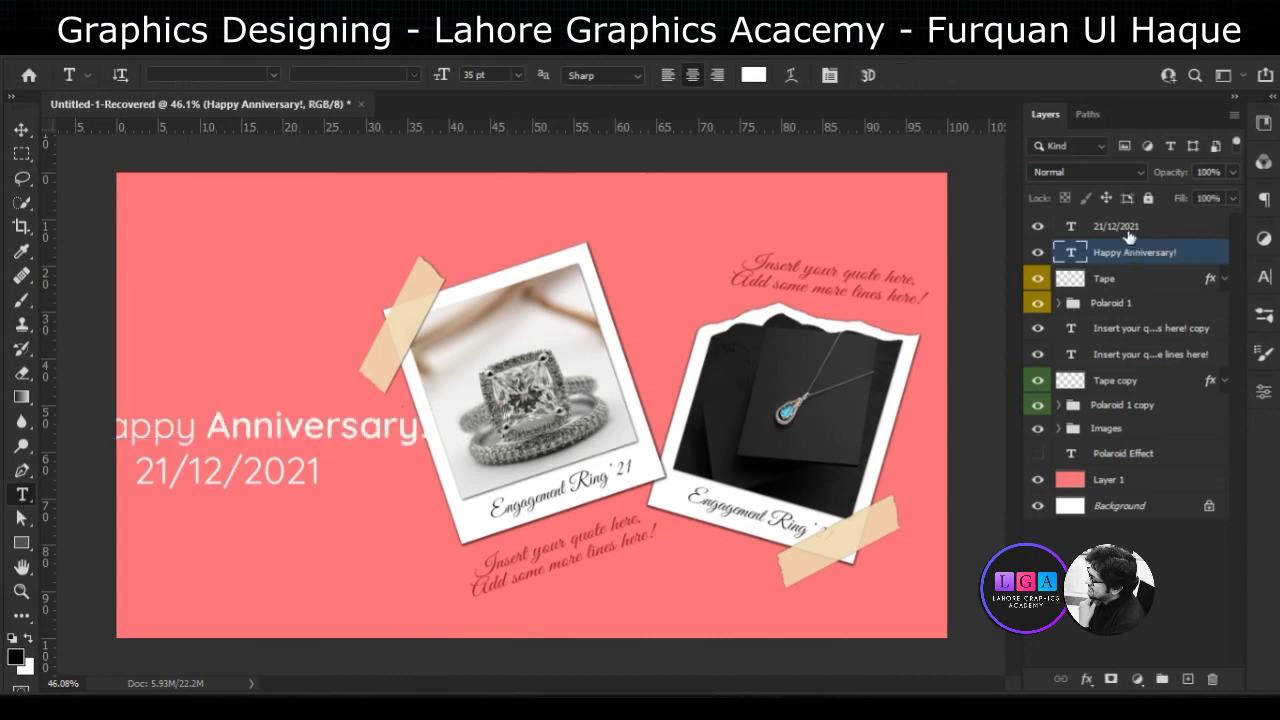
pyautogui.keyDown('shift'); pyautogui.click(1118, 226); pyautogui.keyUp('shift')
pyautogui.hotkey('ctrl', 't')
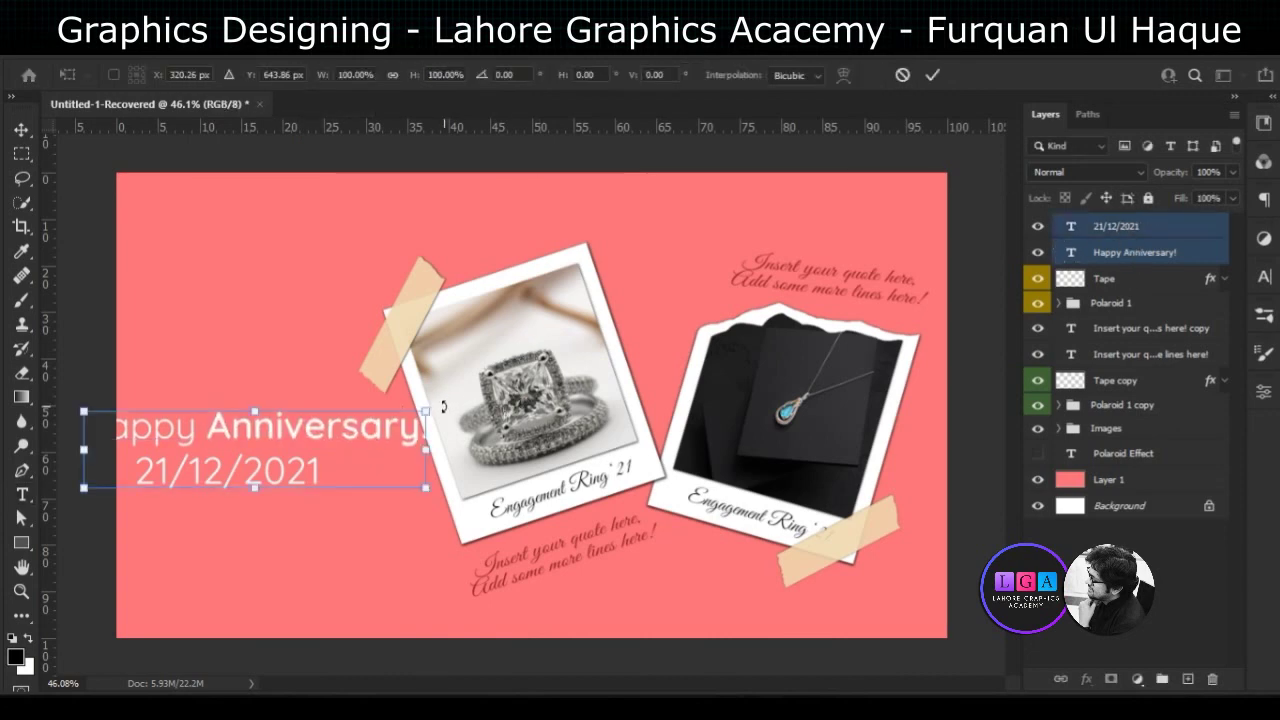
# Scale the heading and date to about 80%, move them top-left, and align their left edges
pyautogui.moveTo(426, 411)
pyautogui.mouseDown()
pyautogui.moveTo(369, 431)
pyautogui.moveTo(358, 422)
pyautogui.mouseUp()
pyautogui.moveTo(322, 347); pyautogui.dragTo(375, 177)
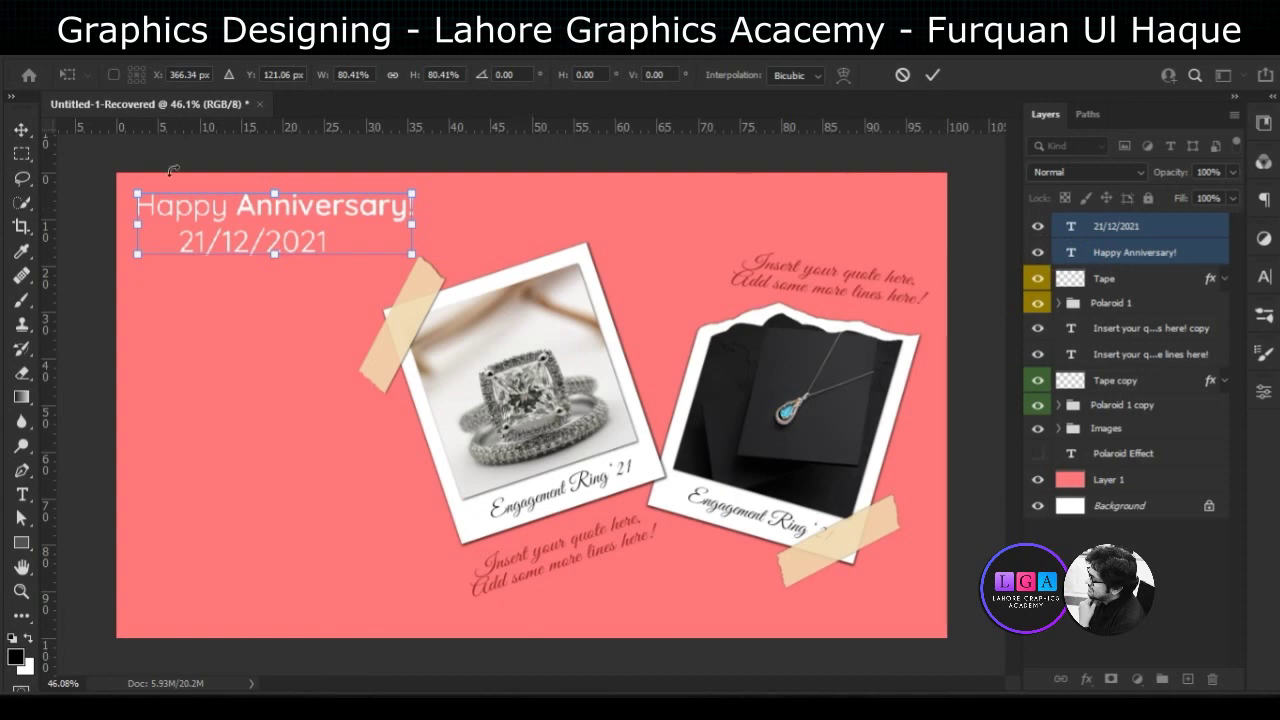
pyautogui.press('Return')
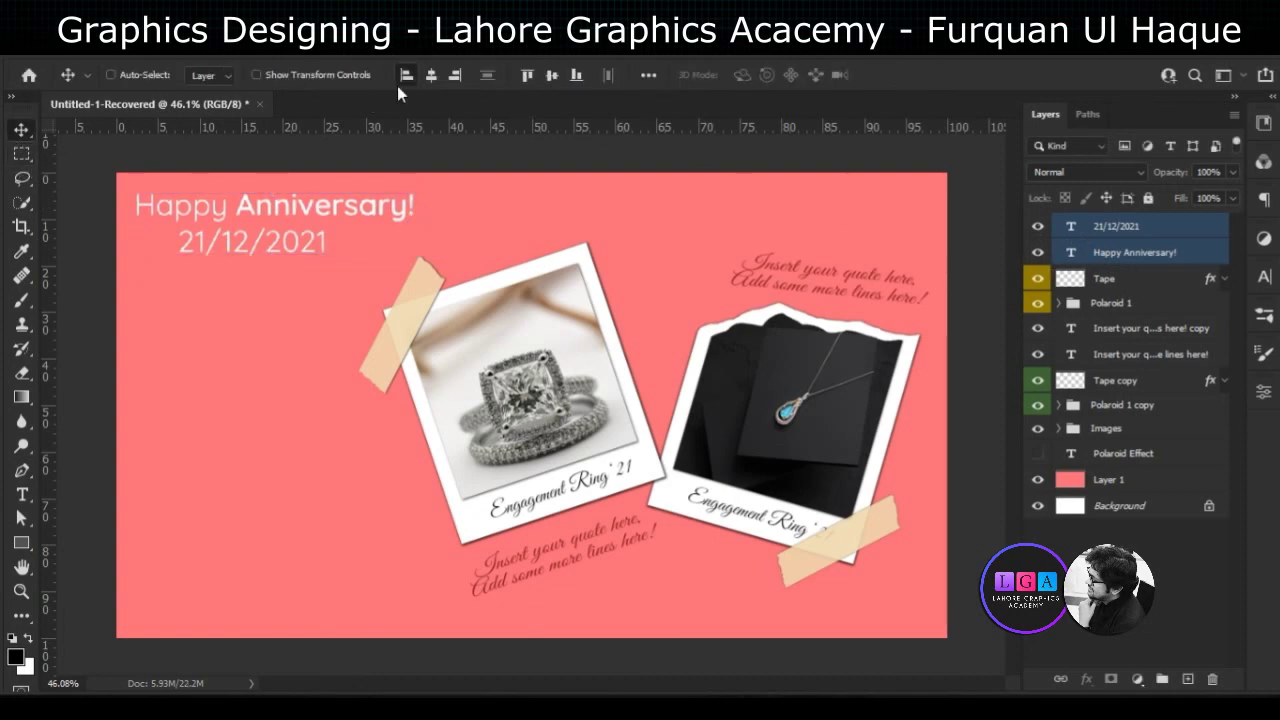
pyautogui.click(397, 86)
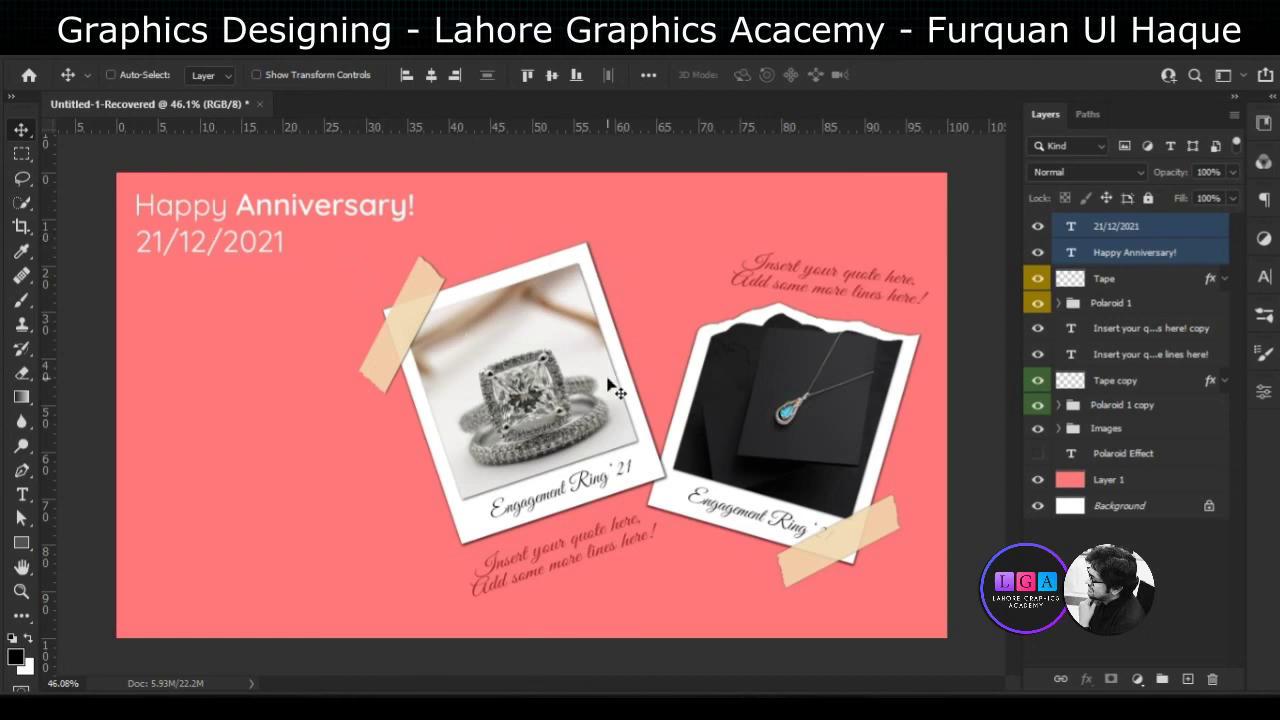
pyautogui.click(1077, 258)
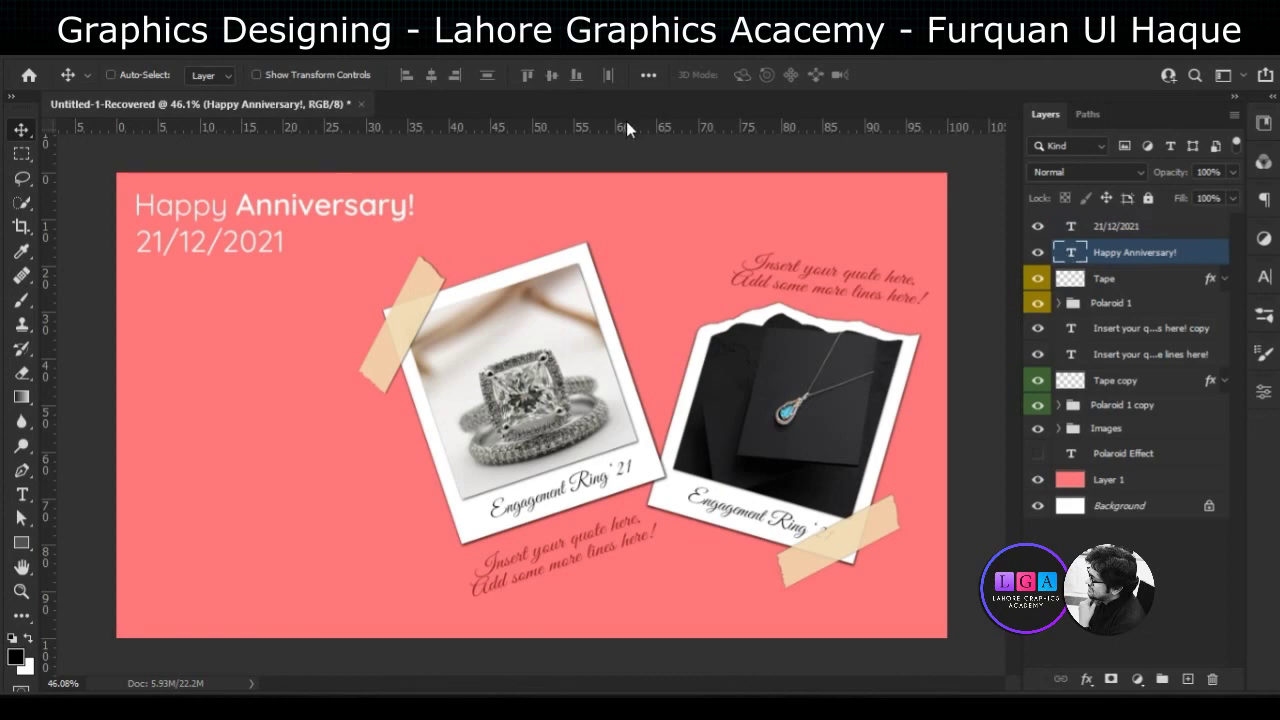